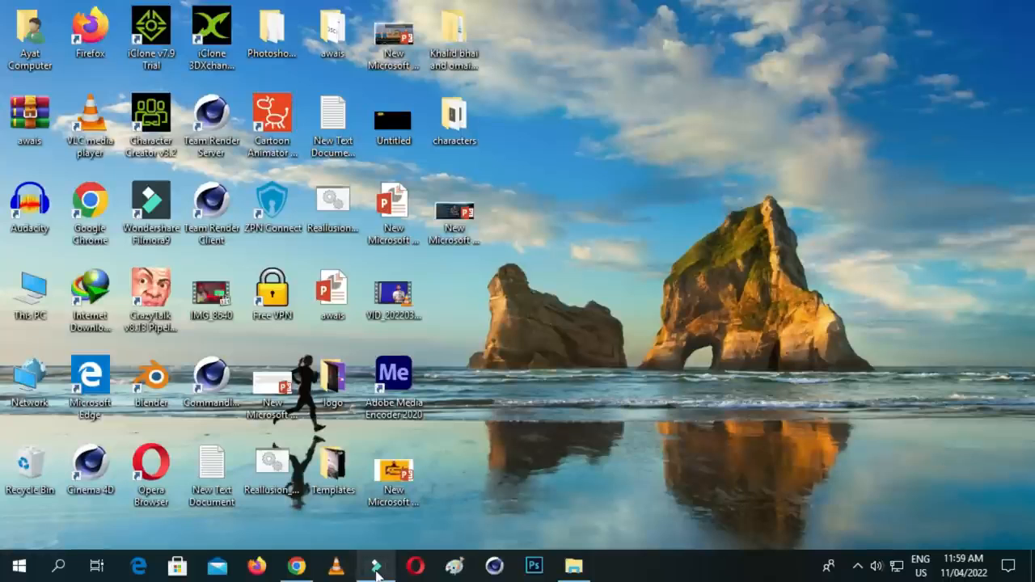
{"action": "mouse_move", "coordinate": [376, 573]}
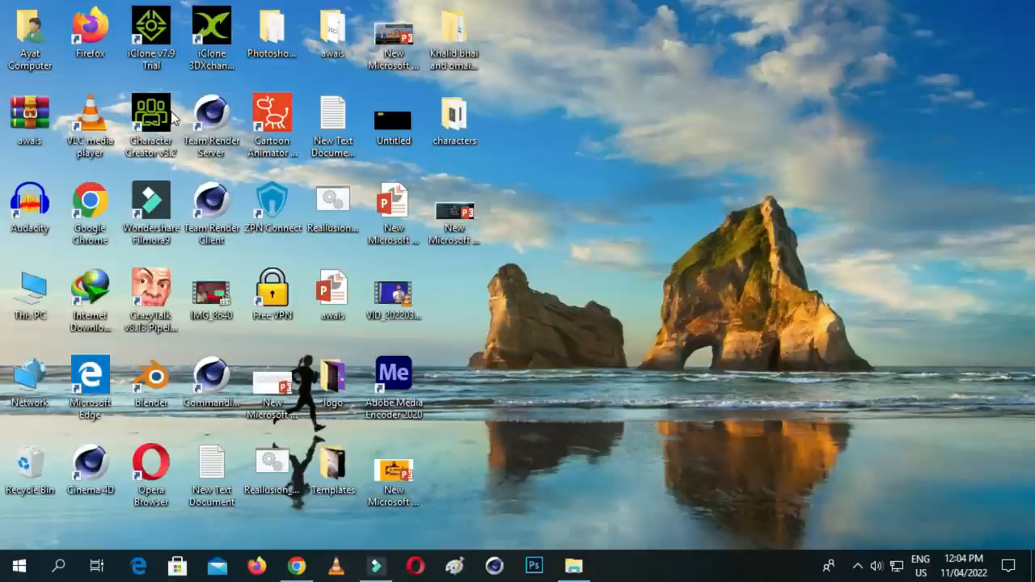
{"action": "double_click", "coordinate": [159, 49]}
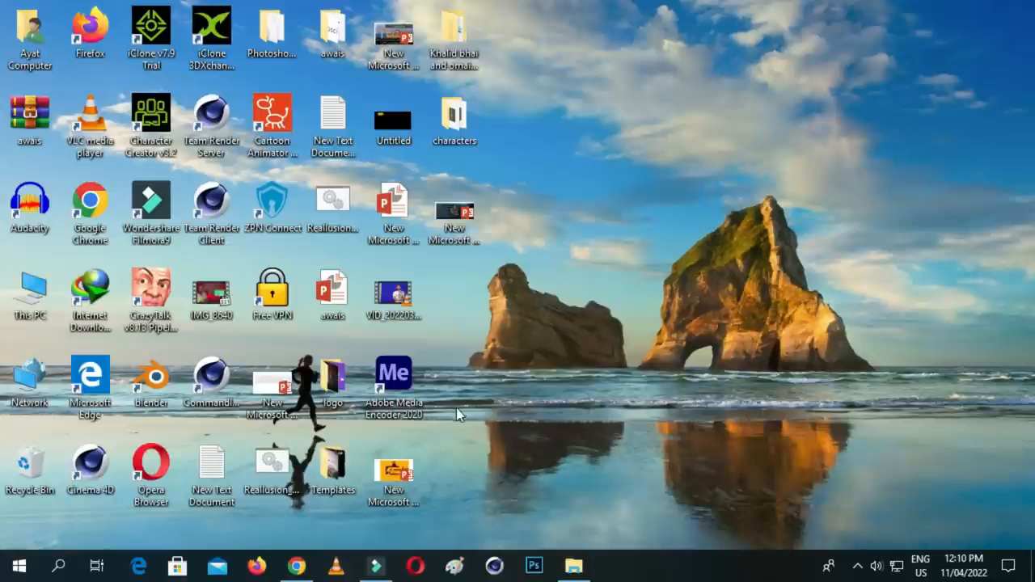
- Switch to Chrome and search Google for "front pose face pic"
{"action": "mouse_move", "coordinate": [382, 571]}
{"action": "left_click", "coordinate": [297, 565]}
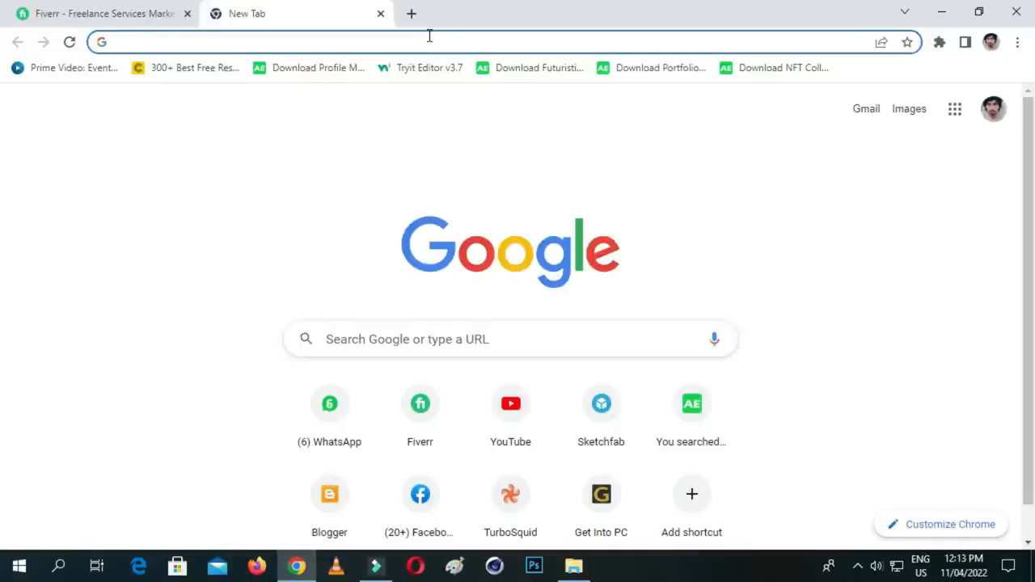
{"action": "type", "text": "front p"}
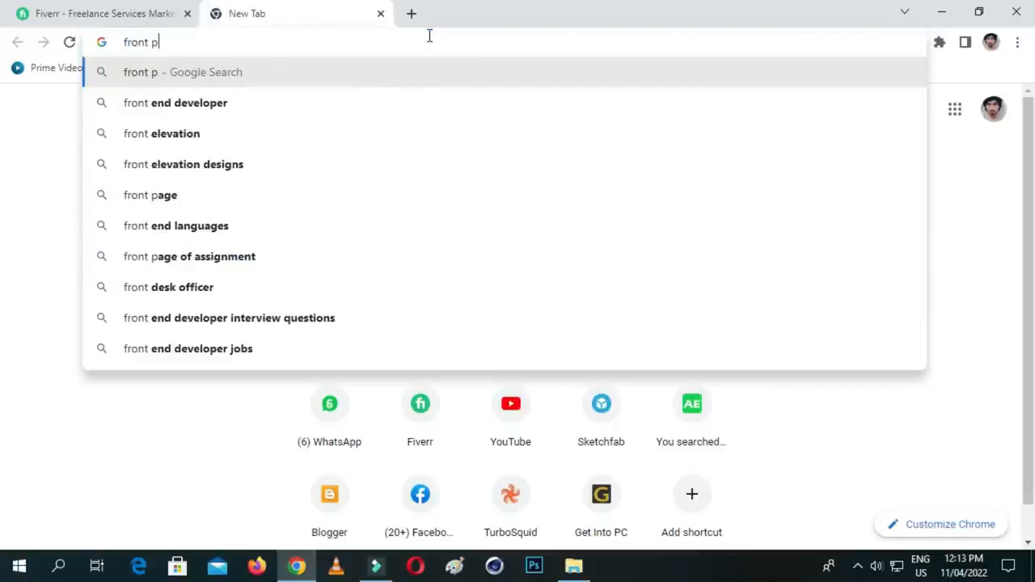
{"action": "type", "text": "ose face"}
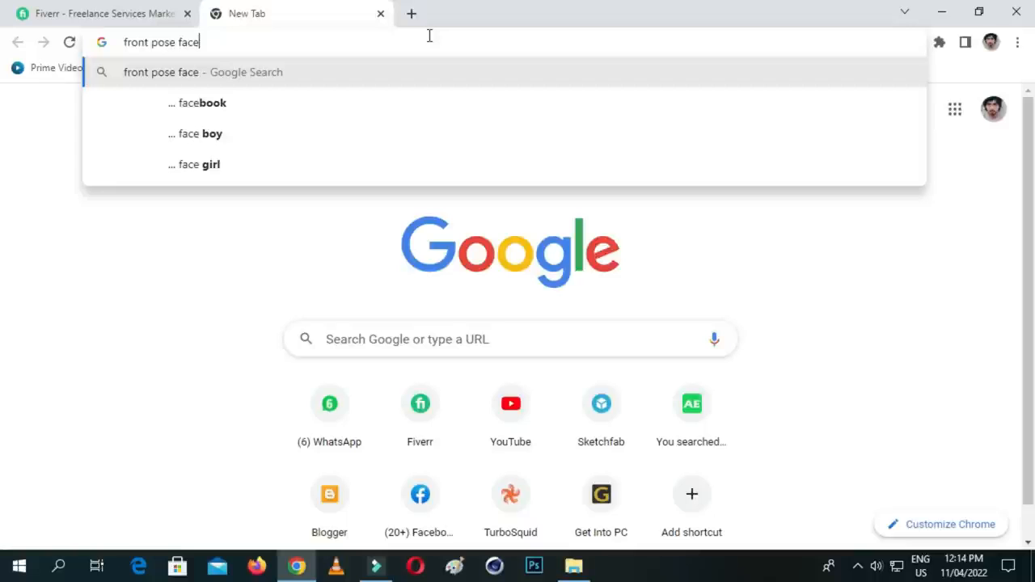
{"action": "type", "text": " pic"}
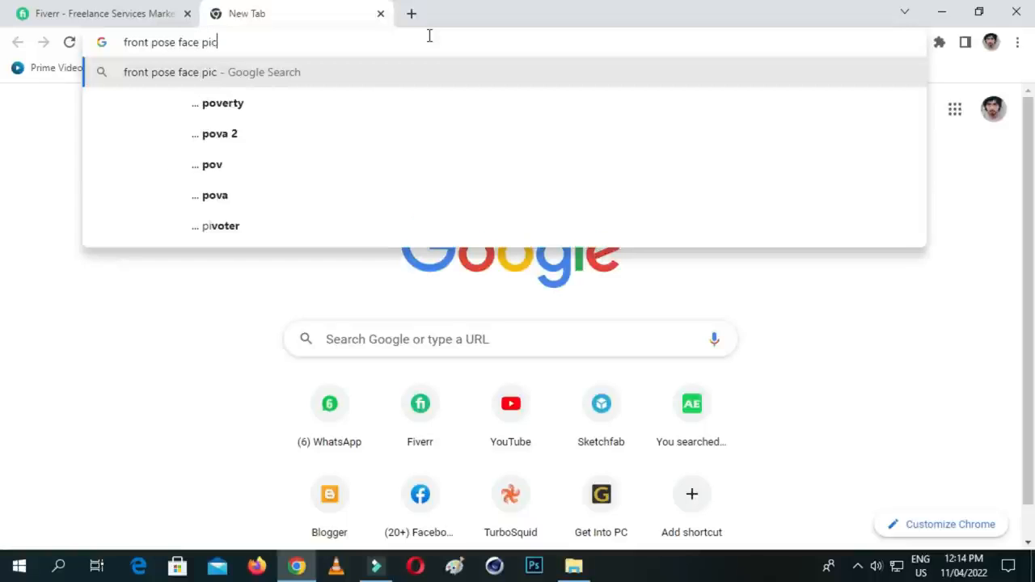
{"action": "key", "text": "Return"}
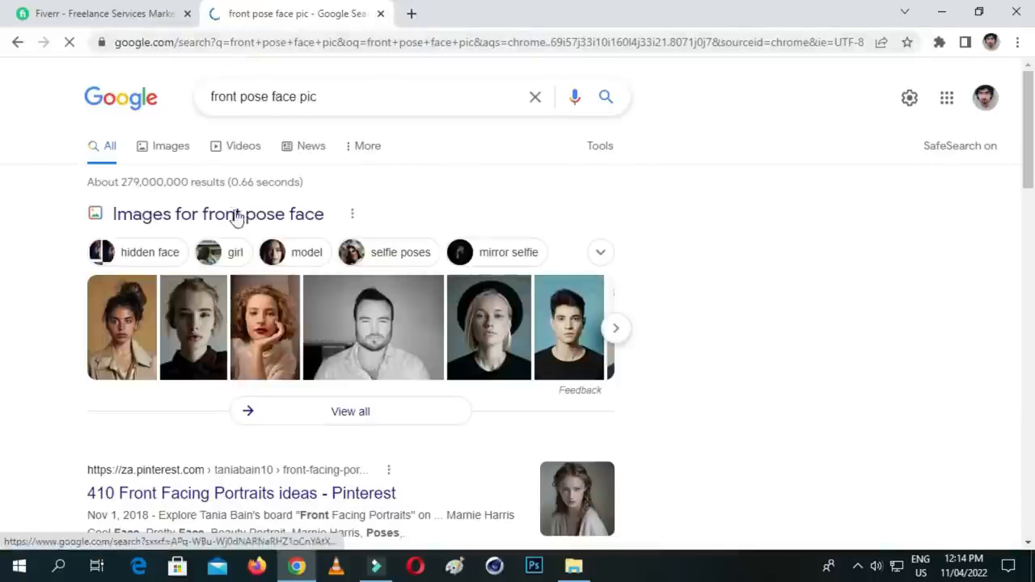
- Show the image results for the search and filter them to the Large size
{"action": "left_click", "coordinate": [180, 157]}
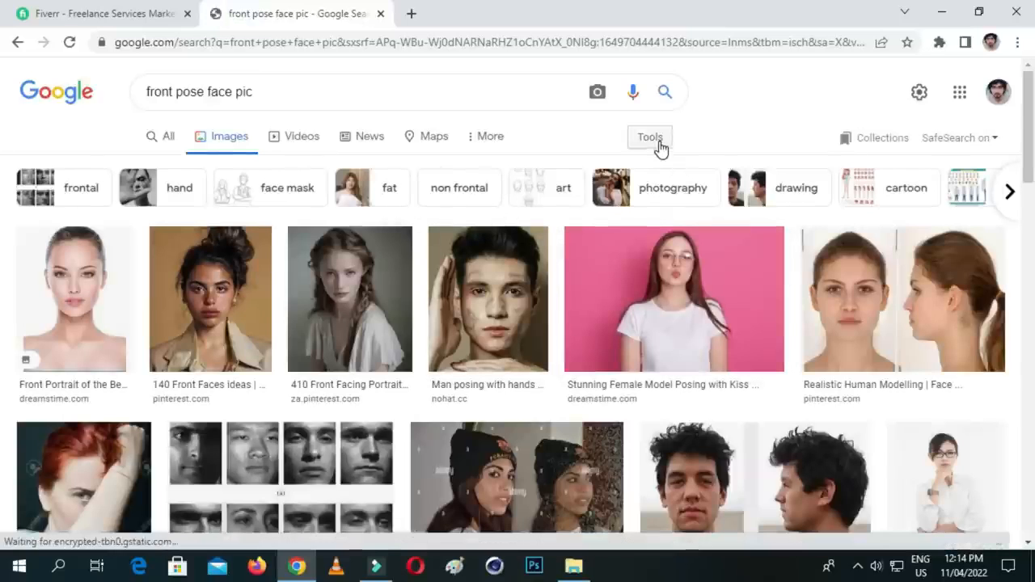
{"action": "left_click", "coordinate": [654, 139]}
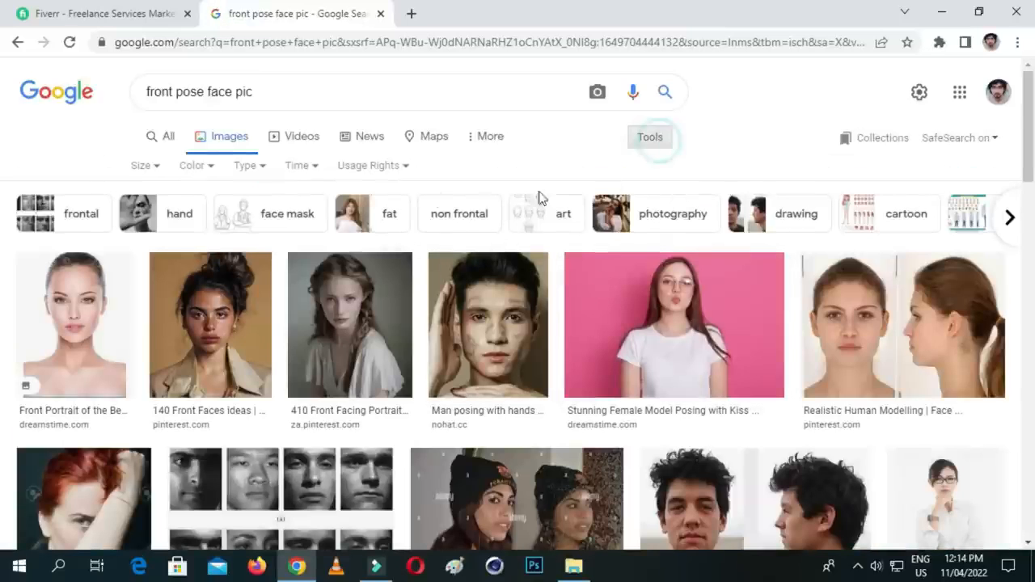
{"action": "left_click", "coordinate": [168, 168]}
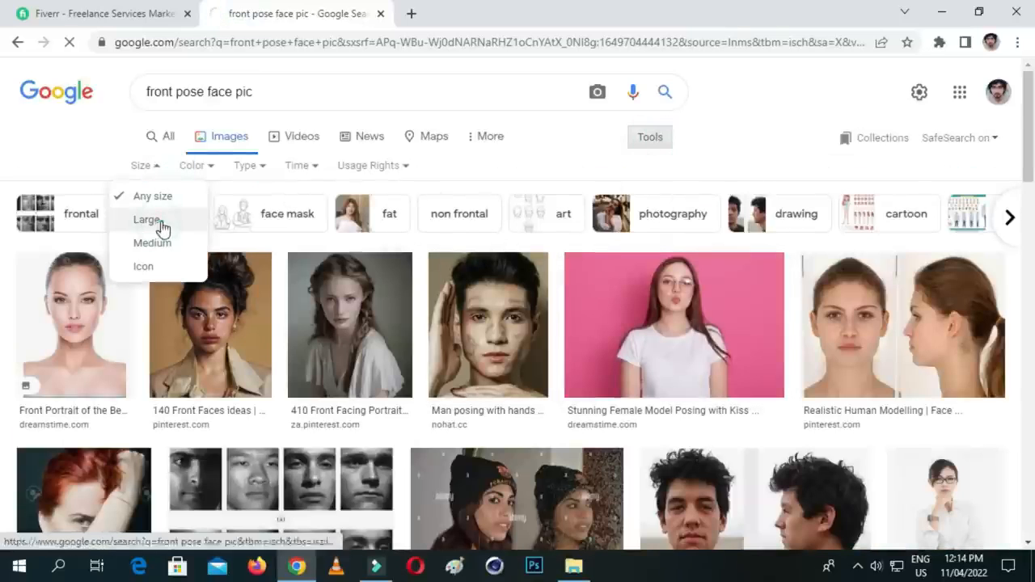
{"action": "left_click", "coordinate": [161, 226]}
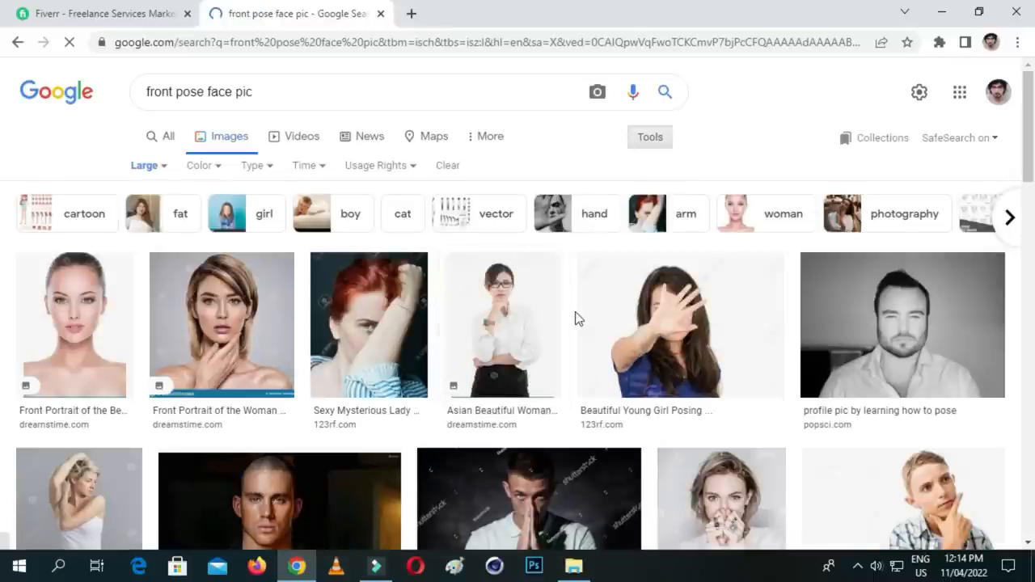
- Preview the front-facing portrait of the man in a dark turtleneck with its related images, and close the preview
{"action": "scroll", "coordinate": [599, 261], "scroll_direction": "down", "scroll_amount": 5}
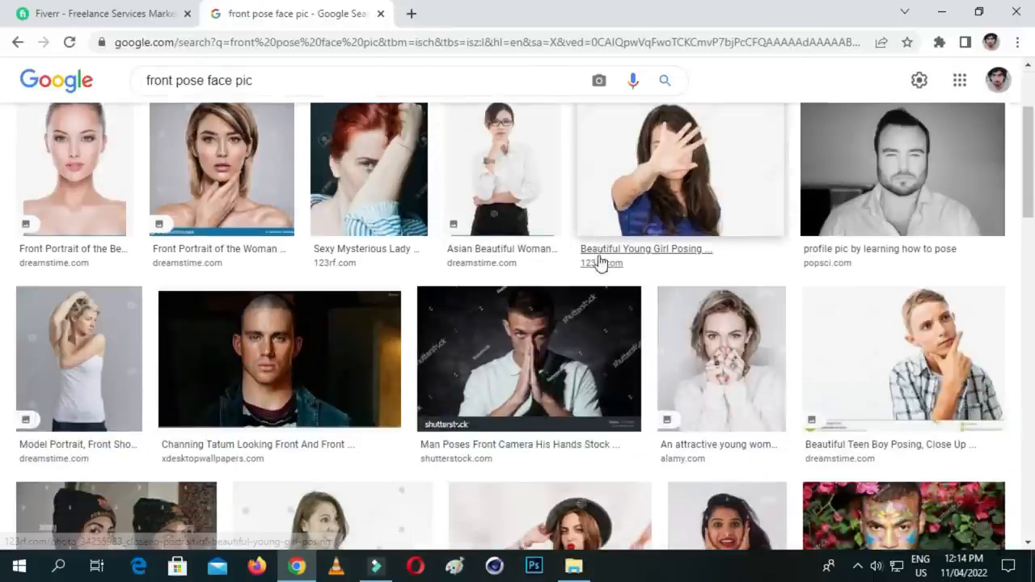
{"action": "scroll", "coordinate": [617, 213], "scroll_direction": "down", "scroll_amount": 2}
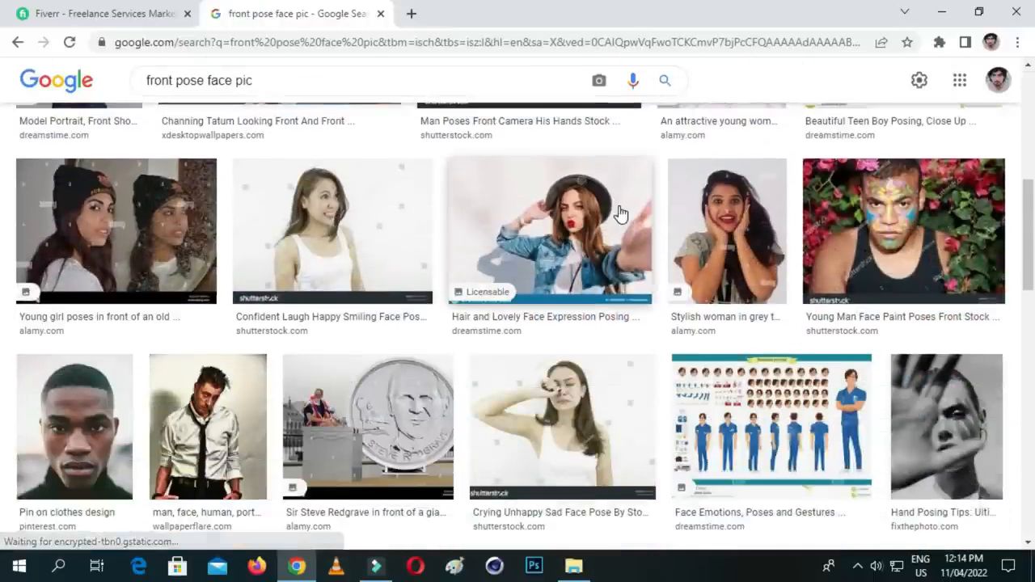
{"action": "scroll", "coordinate": [622, 210], "scroll_direction": "down", "scroll_amount": 3}
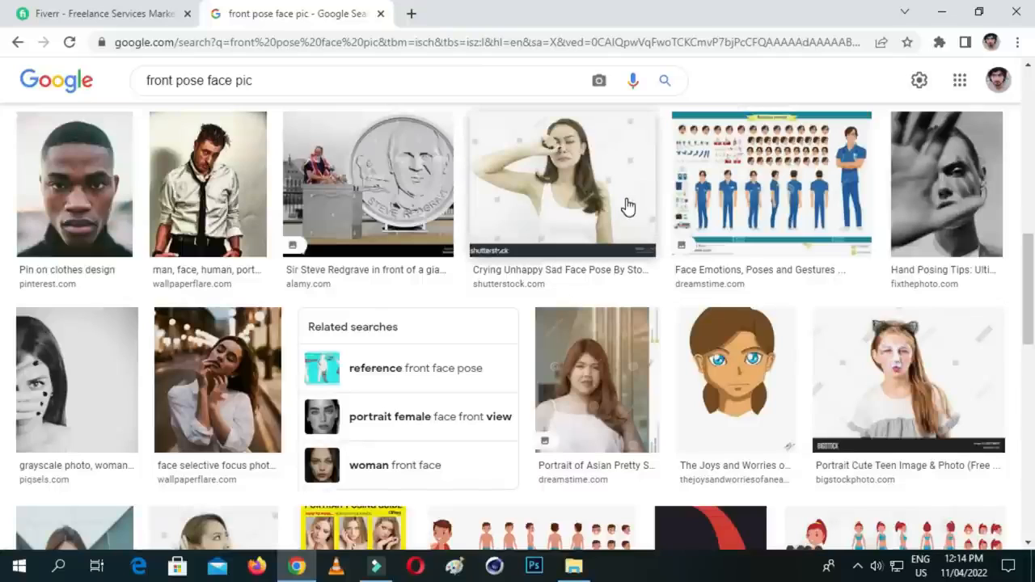
{"action": "left_click", "coordinate": [81, 214]}
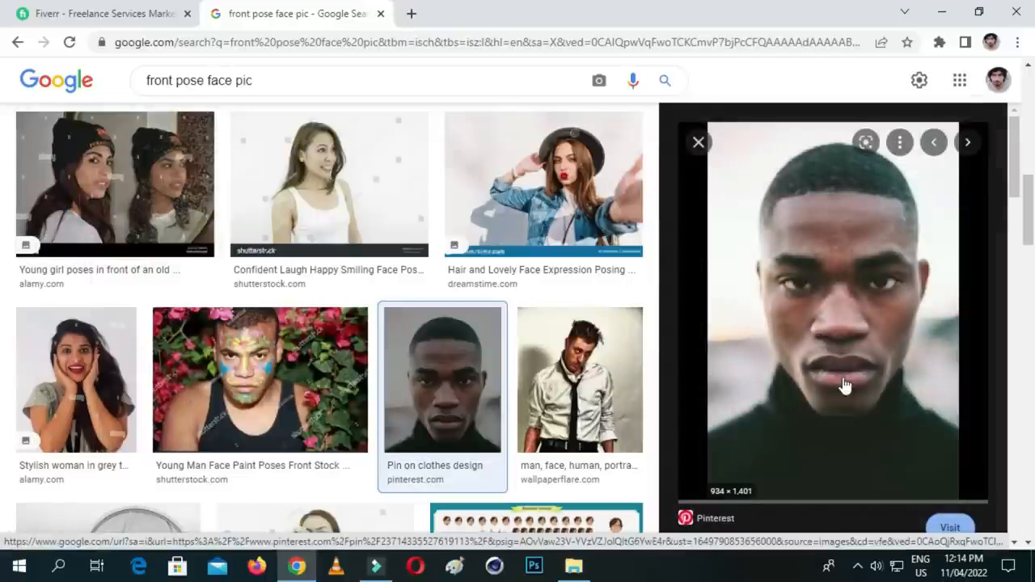
{"action": "scroll", "coordinate": [835, 353], "scroll_direction": "down", "scroll_amount": 3}
{"action": "scroll", "coordinate": [830, 317], "scroll_direction": "down", "scroll_amount": 3}
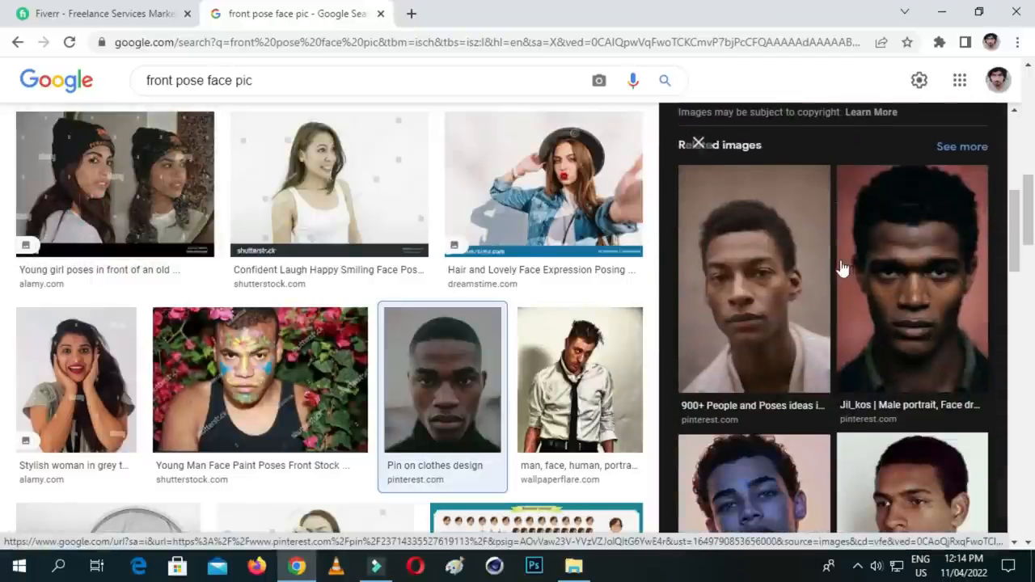
{"action": "scroll", "coordinate": [832, 279], "scroll_direction": "up", "scroll_amount": 5}
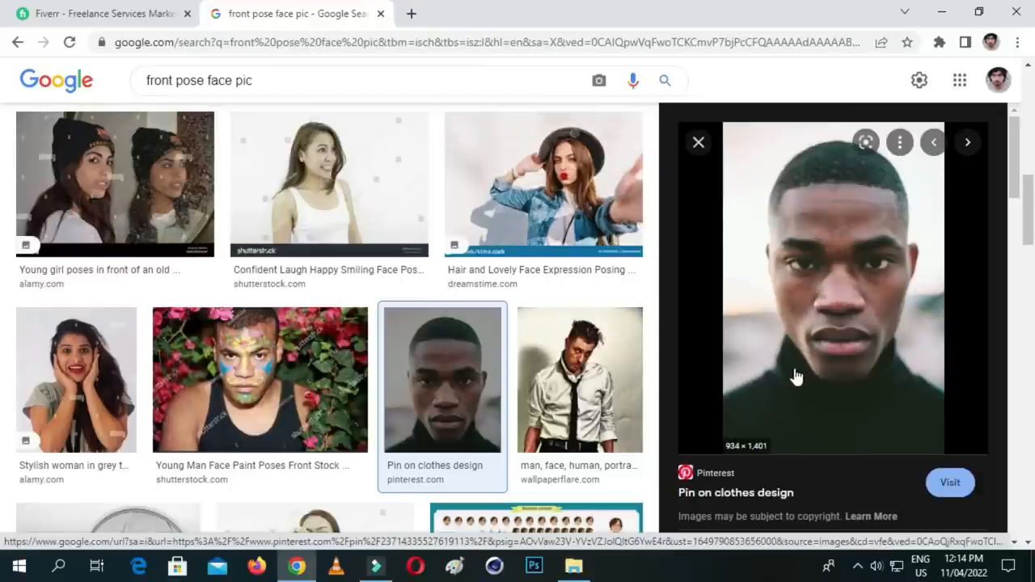
{"action": "scroll", "coordinate": [816, 388], "scroll_direction": "down", "scroll_amount": 2}
{"action": "left_click", "coordinate": [698, 143]}
- Browse the large image results for a clear front-facing face portrait
{"action": "scroll", "coordinate": [699, 162], "scroll_direction": "down", "scroll_amount": 5}
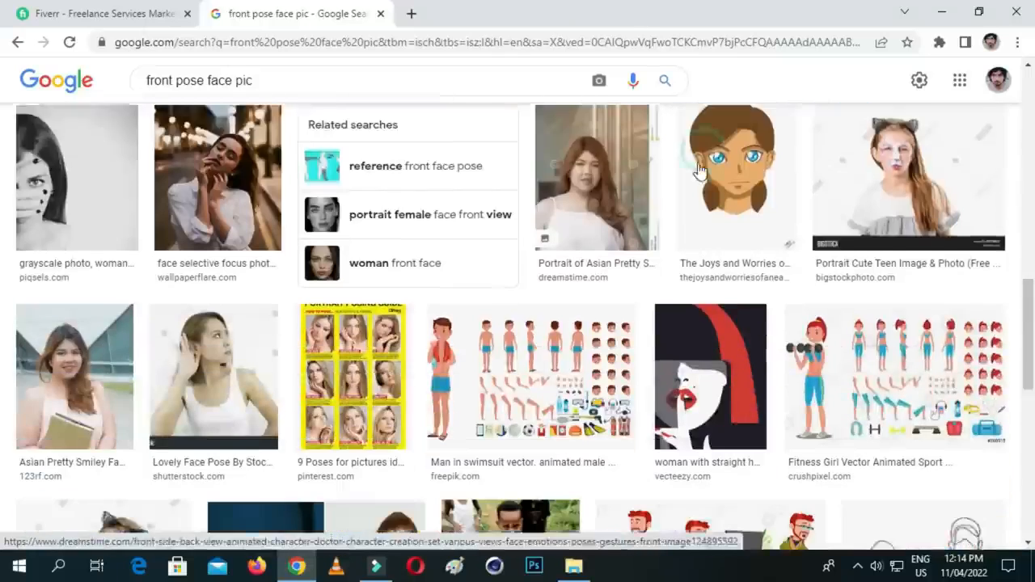
{"action": "scroll", "coordinate": [700, 169], "scroll_direction": "down", "scroll_amount": 3}
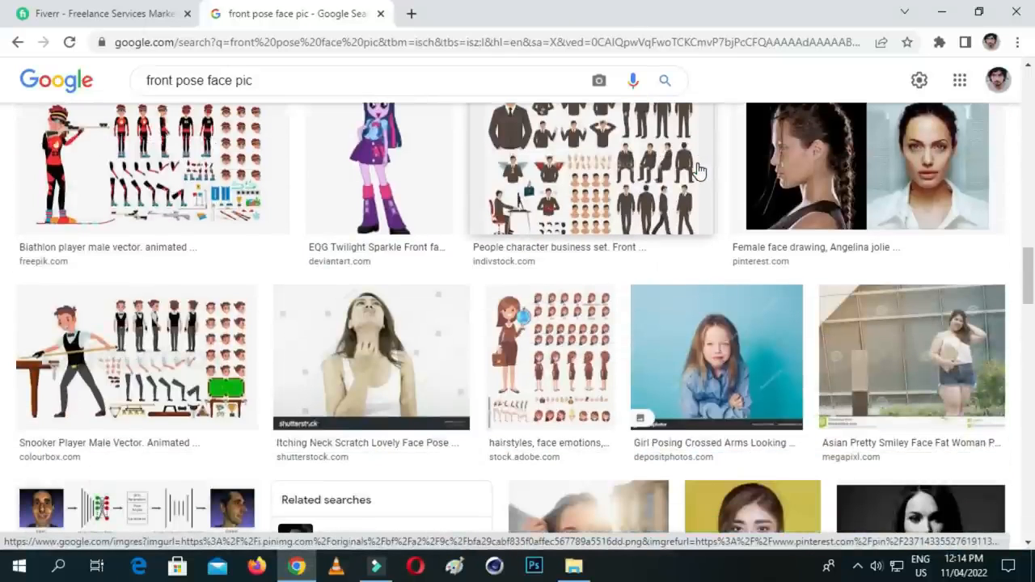
{"action": "scroll", "coordinate": [699, 173], "scroll_direction": "down", "scroll_amount": 2}
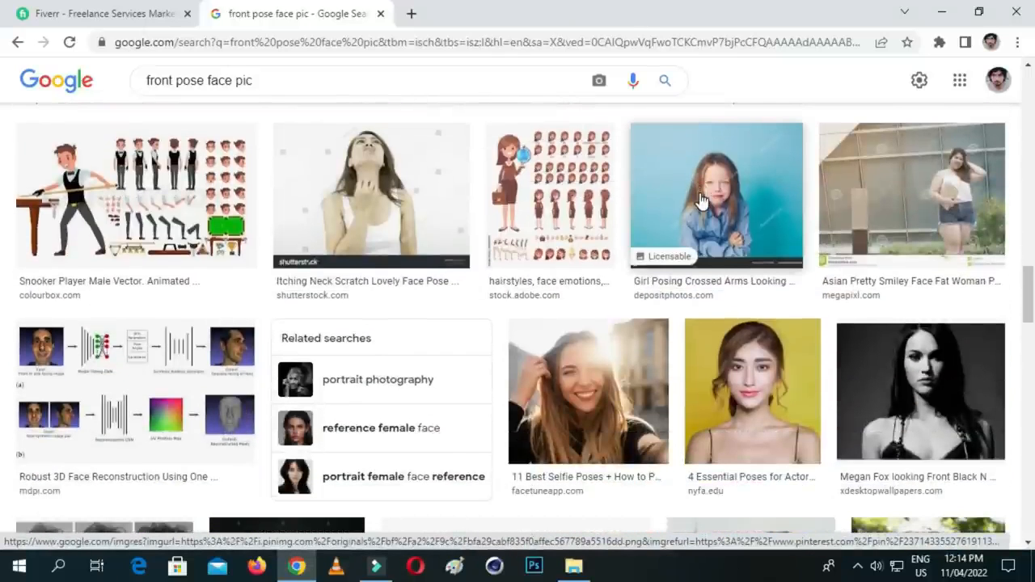
{"action": "scroll", "coordinate": [701, 202], "scroll_direction": "down", "scroll_amount": 1}
{"action": "scroll", "coordinate": [700, 202], "scroll_direction": "down", "scroll_amount": 3}
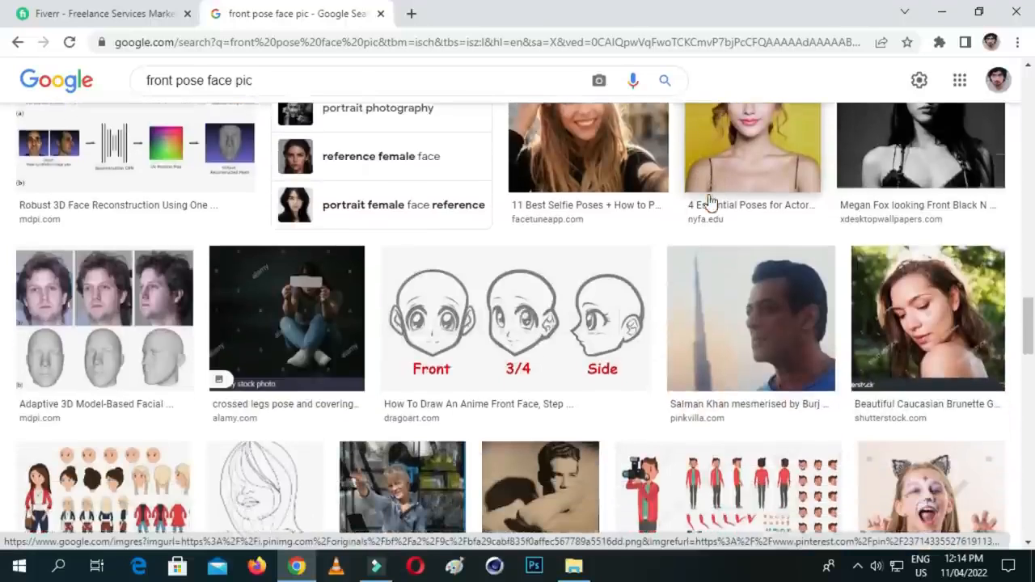
{"action": "scroll", "coordinate": [710, 203], "scroll_direction": "down", "scroll_amount": 3}
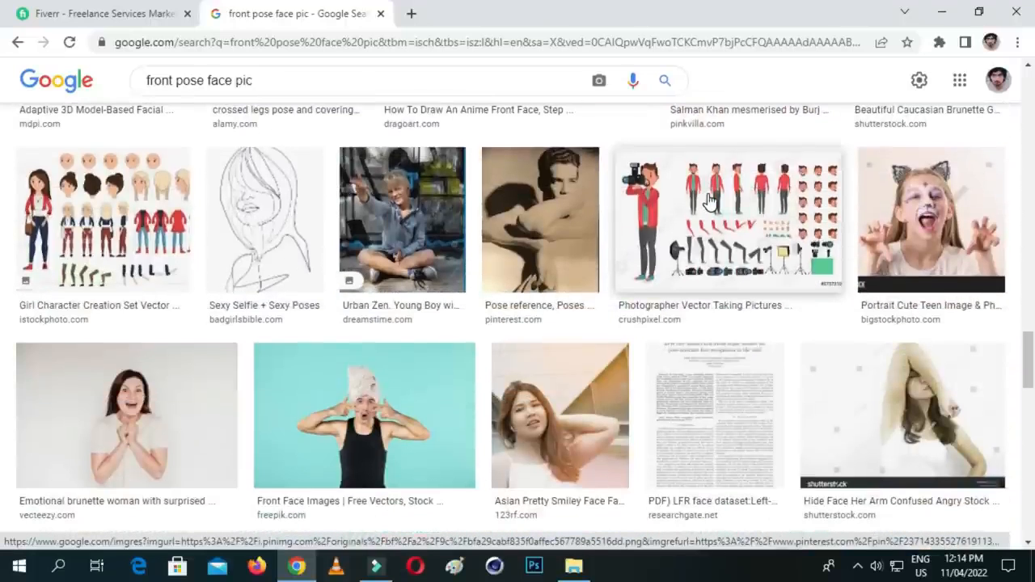
{"action": "scroll", "coordinate": [709, 201], "scroll_direction": "down", "scroll_amount": 3}
{"action": "scroll", "coordinate": [709, 201], "scroll_direction": "down", "scroll_amount": 3}
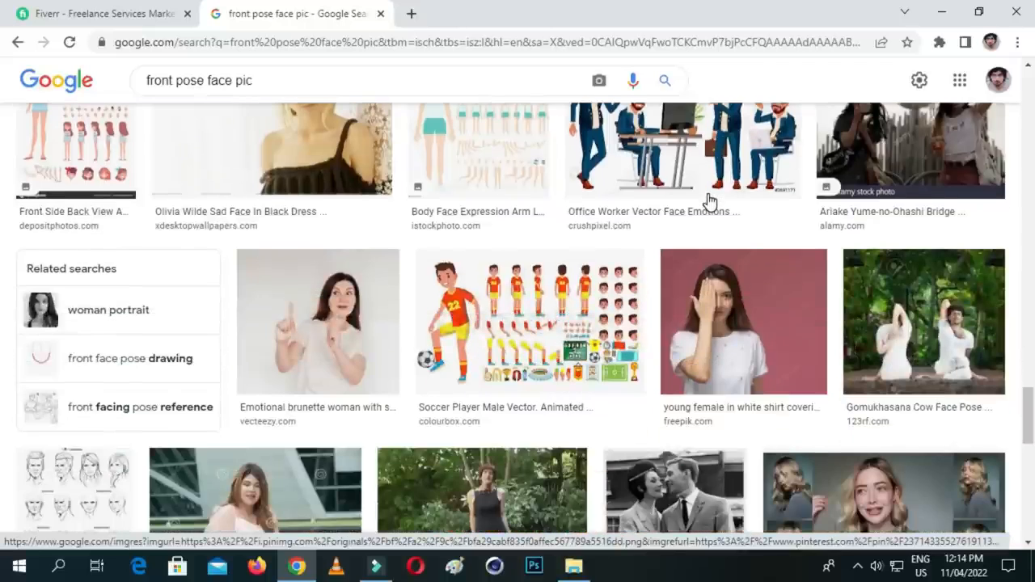
{"action": "scroll", "coordinate": [709, 201], "scroll_direction": "down", "scroll_amount": 5}
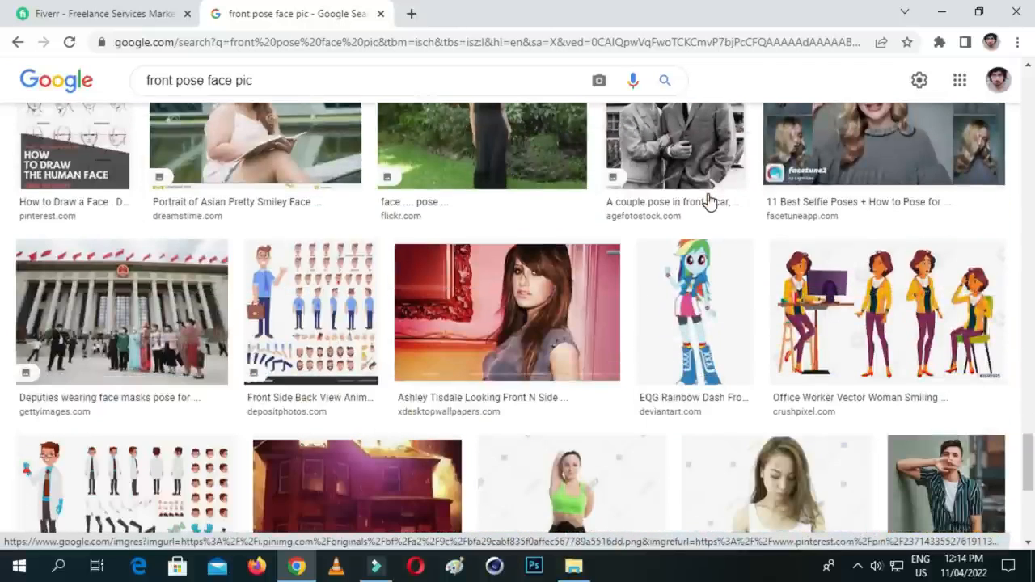
{"action": "scroll", "coordinate": [709, 202], "scroll_direction": "down", "scroll_amount": 4}
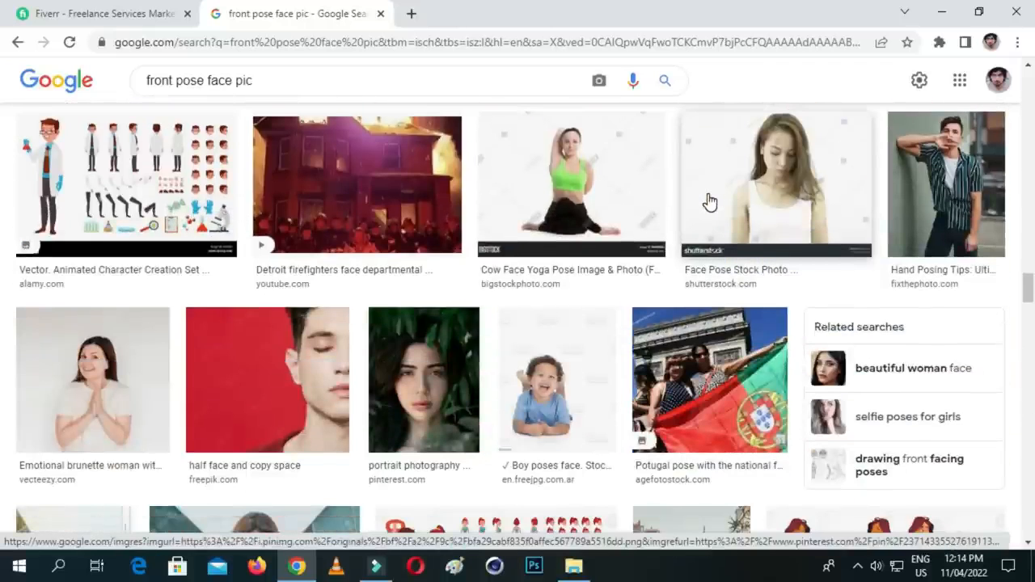
{"action": "scroll", "coordinate": [709, 201], "scroll_direction": "down", "scroll_amount": 4}
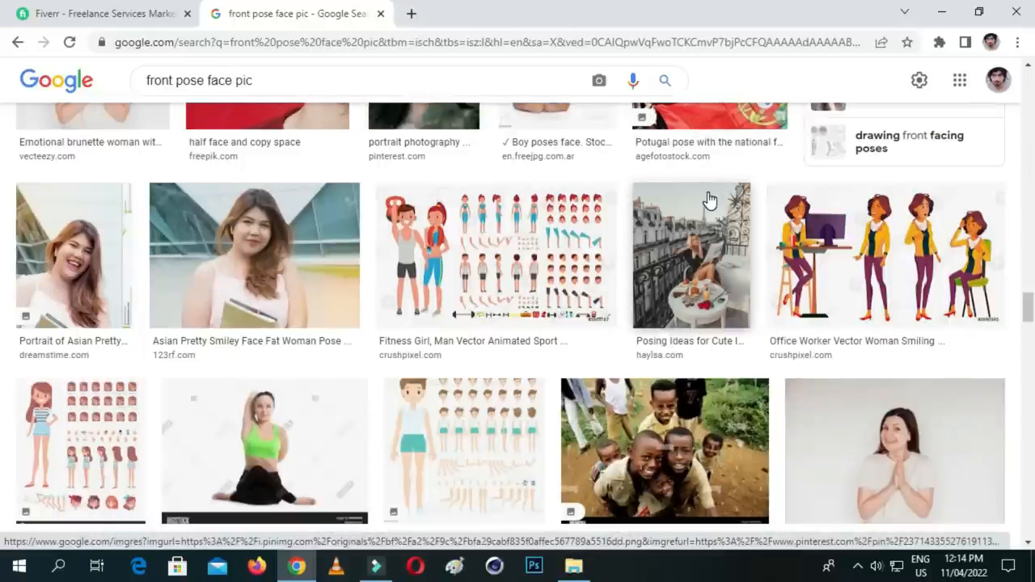
{"action": "scroll", "coordinate": [709, 202], "scroll_direction": "down", "scroll_amount": 3}
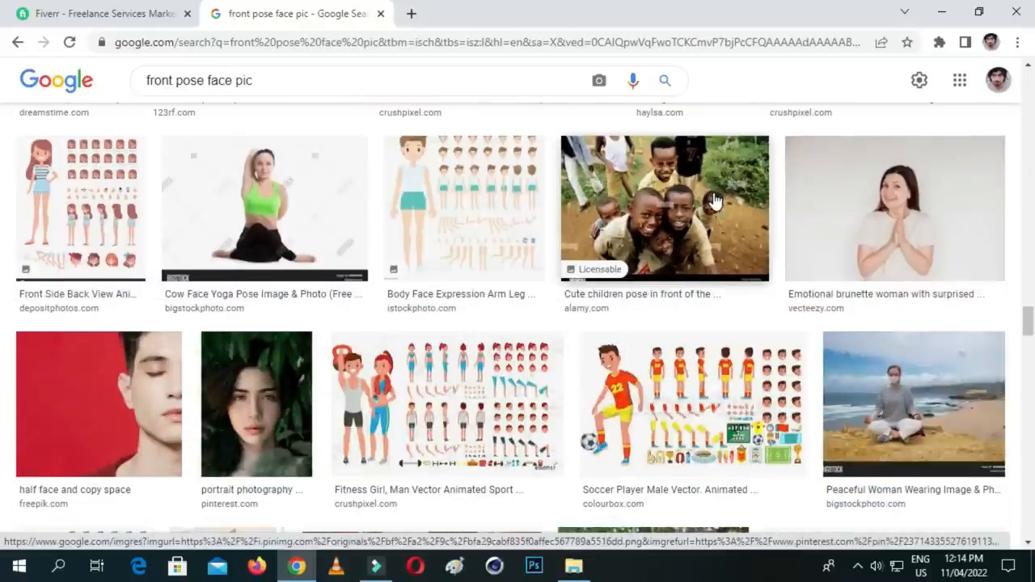
{"action": "scroll", "coordinate": [709, 202], "scroll_direction": "down", "scroll_amount": 3}
{"action": "scroll", "coordinate": [685, 220], "scroll_direction": "down", "scroll_amount": 6}
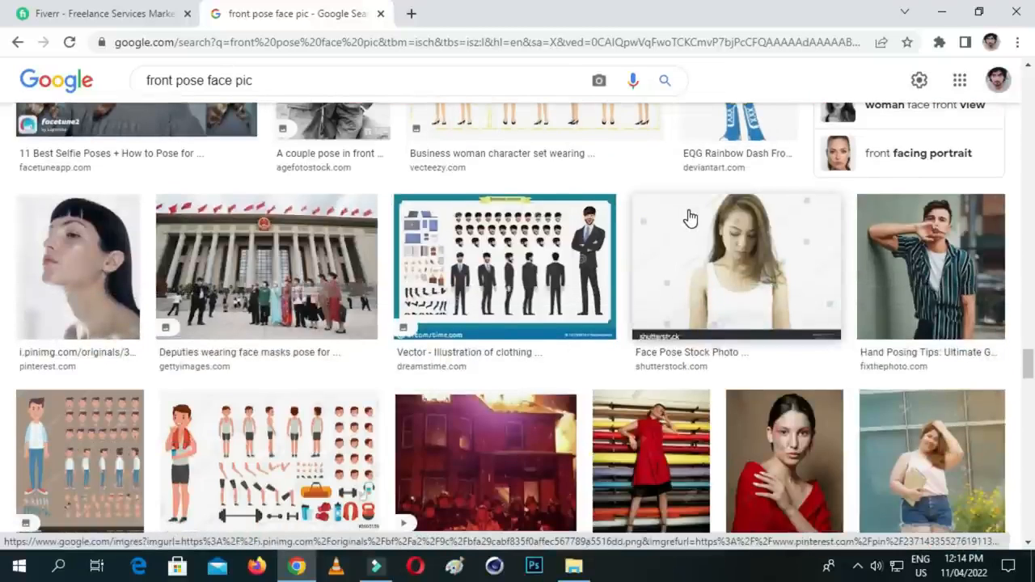
{"action": "scroll", "coordinate": [690, 217], "scroll_direction": "down", "scroll_amount": 5}
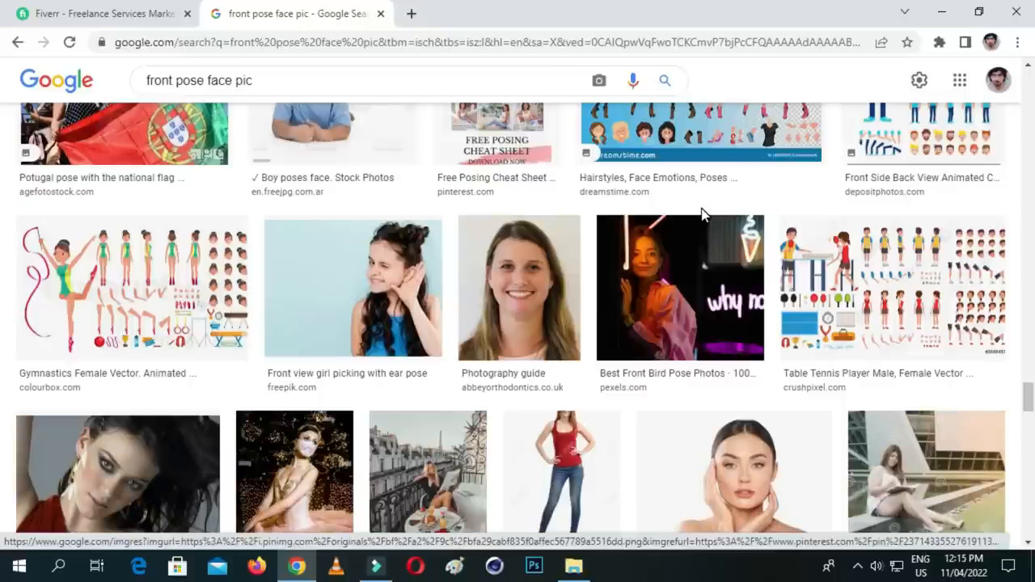
{"action": "scroll", "coordinate": [671, 284], "scroll_direction": "down", "scroll_amount": 2}
{"action": "scroll", "coordinate": [639, 295], "scroll_direction": "down", "scroll_amount": 2}
{"action": "scroll", "coordinate": [647, 299], "scroll_direction": "up", "scroll_amount": 4}
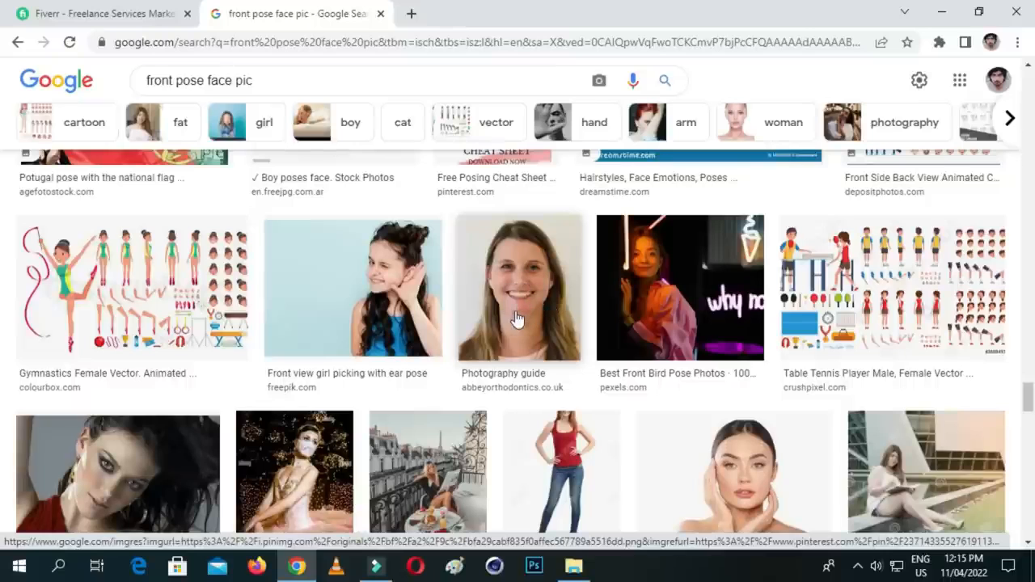
{"action": "scroll", "coordinate": [534, 327], "scroll_direction": "down", "scroll_amount": 3}
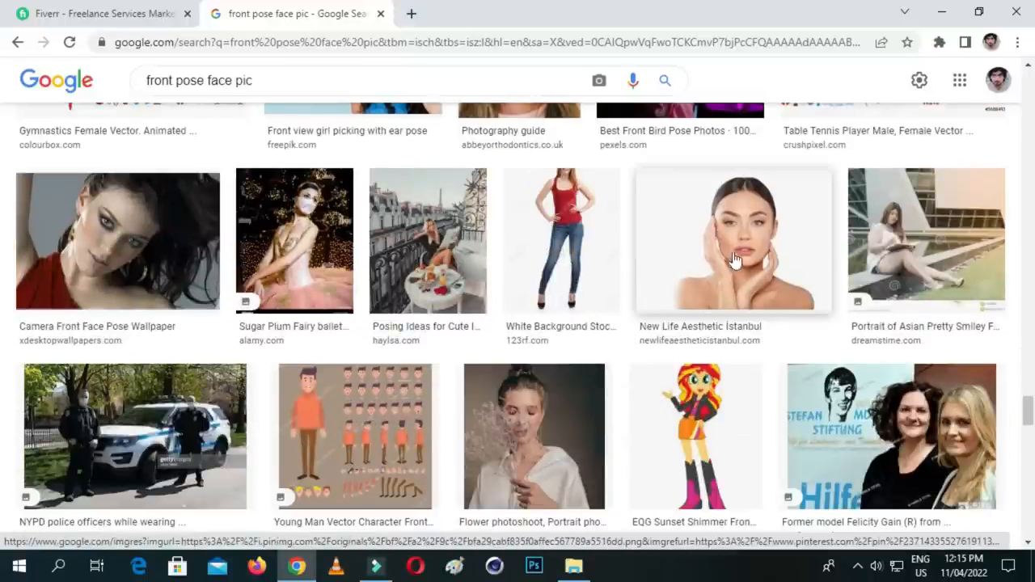
{"action": "scroll", "coordinate": [741, 269], "scroll_direction": "down", "scroll_amount": 6}
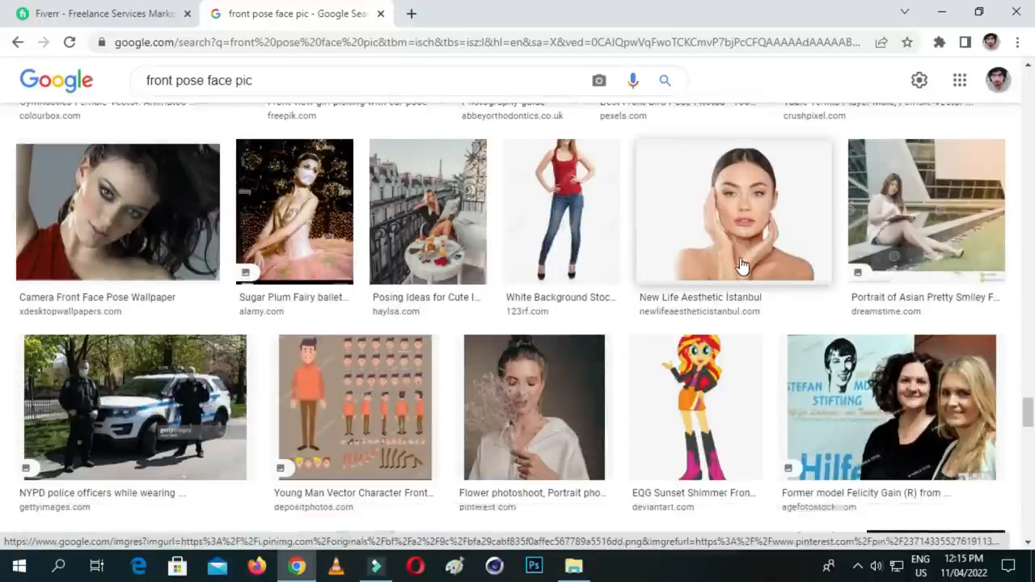
{"action": "scroll", "coordinate": [702, 269], "scroll_direction": "down", "scroll_amount": 3}
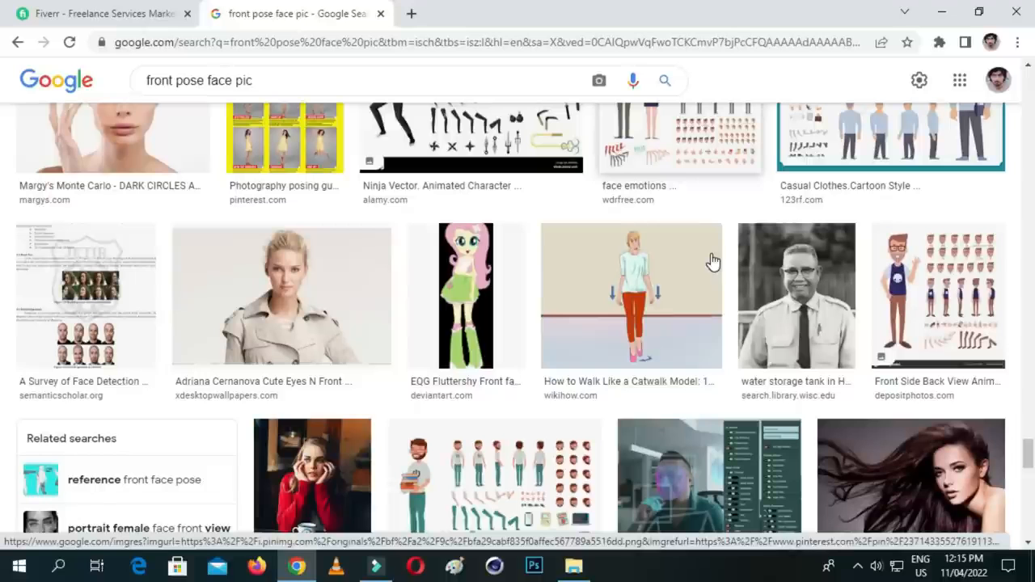
{"action": "scroll", "coordinate": [712, 260], "scroll_direction": "down", "scroll_amount": 8}
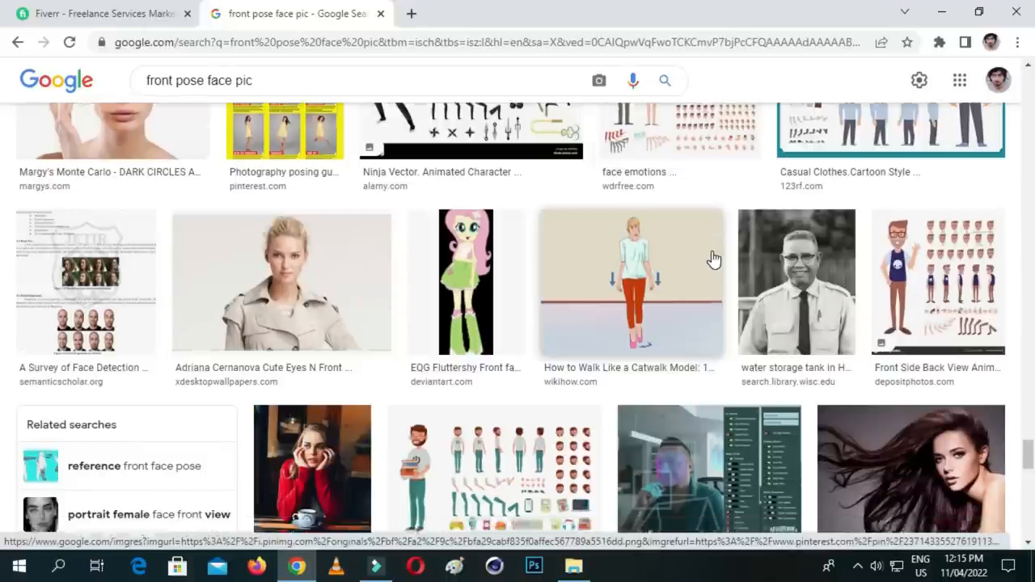
{"action": "scroll", "coordinate": [714, 253], "scroll_direction": "down", "scroll_amount": 2}
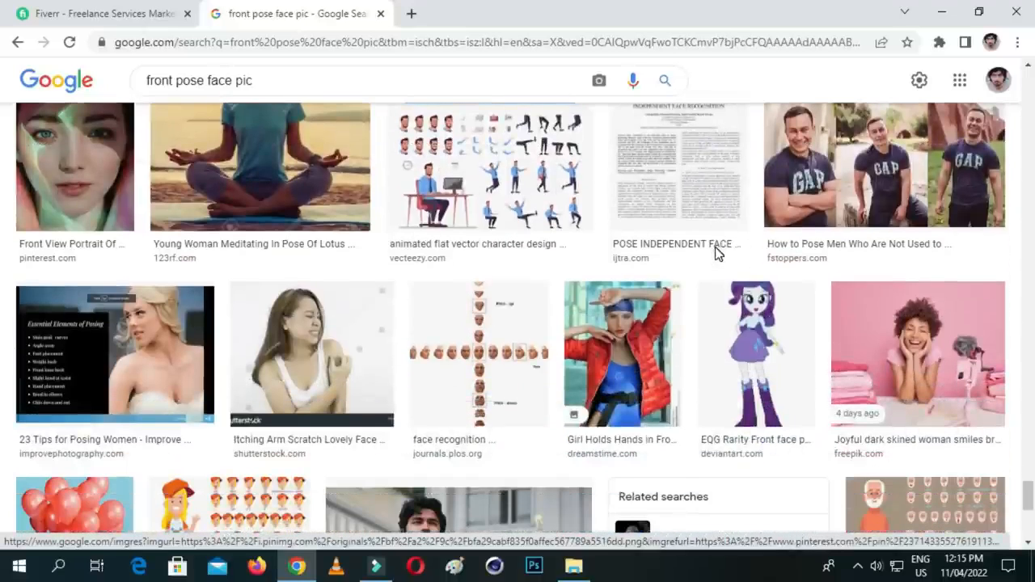
{"action": "scroll", "coordinate": [716, 254], "scroll_direction": "down", "scroll_amount": 2}
{"action": "scroll", "coordinate": [715, 253], "scroll_direction": "down", "scroll_amount": 4}
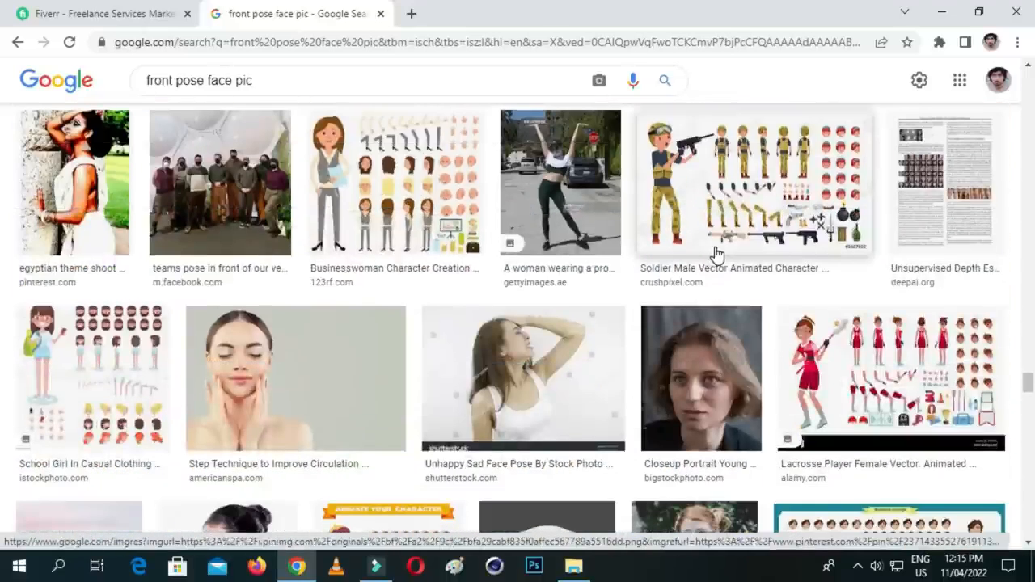
{"action": "scroll", "coordinate": [716, 254], "scroll_direction": "down", "scroll_amount": 4}
{"action": "scroll", "coordinate": [716, 254], "scroll_direction": "down", "scroll_amount": 8}
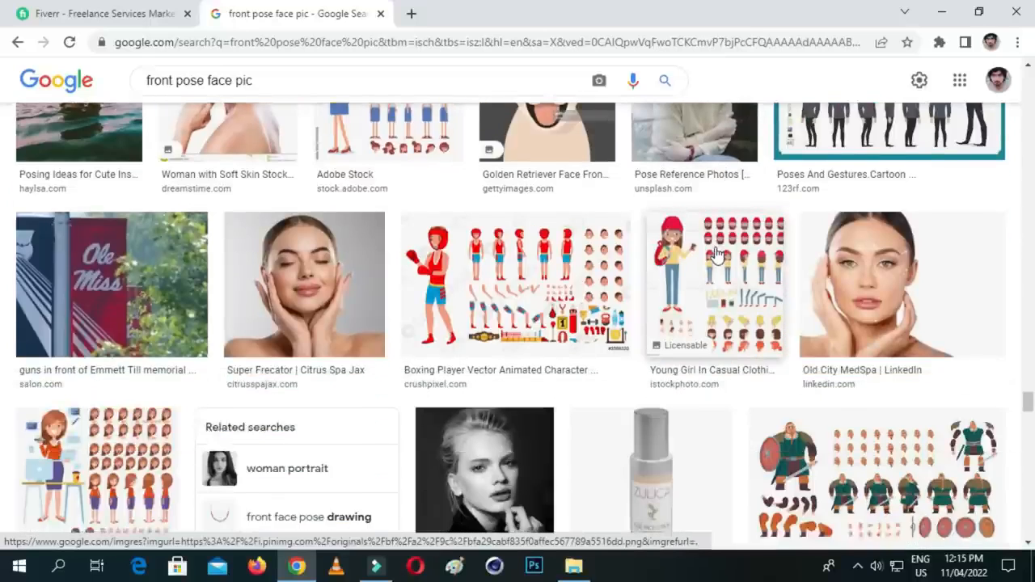
{"action": "scroll", "coordinate": [715, 253], "scroll_direction": "down", "scroll_amount": 8}
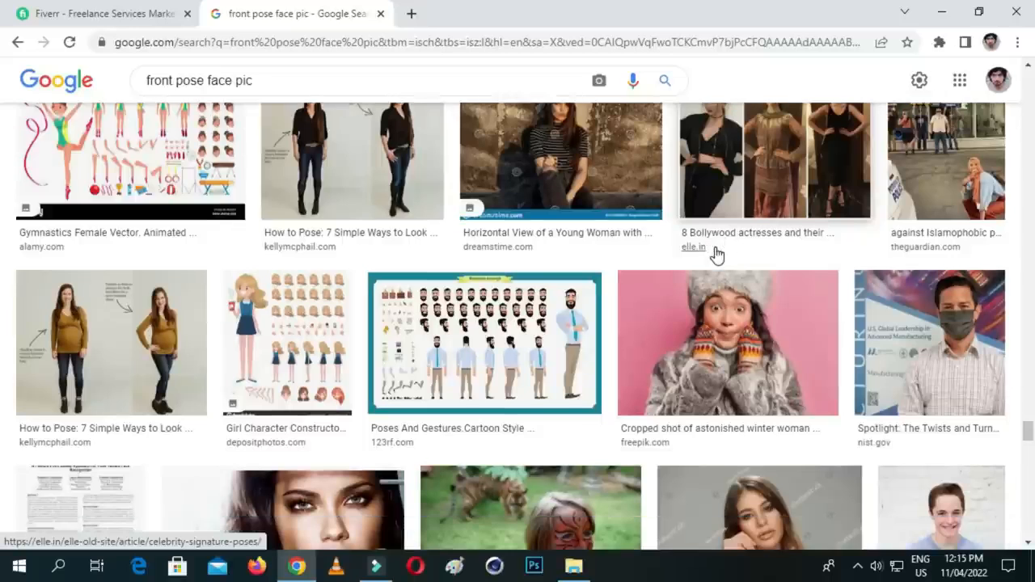
{"action": "scroll", "coordinate": [718, 253], "scroll_direction": "down", "scroll_amount": 5}
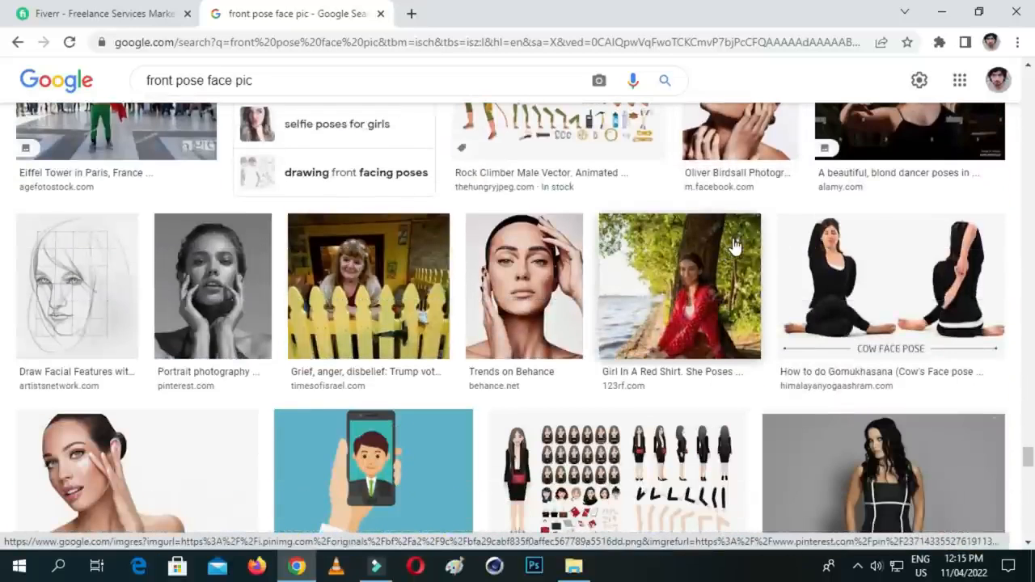
- Preview the Behance portrait of the woman with both hands beside her face, browse the neighbouring results, and close the preview
{"action": "left_click", "coordinate": [536, 308]}
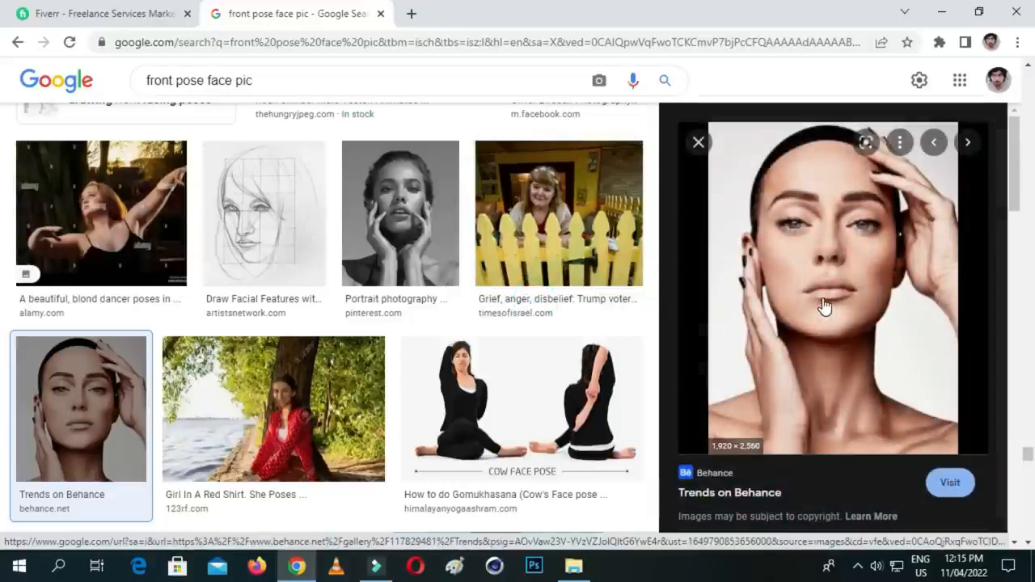
{"action": "scroll", "coordinate": [635, 301], "scroll_direction": "down", "scroll_amount": 3}
{"action": "scroll", "coordinate": [644, 272], "scroll_direction": "down", "scroll_amount": 5}
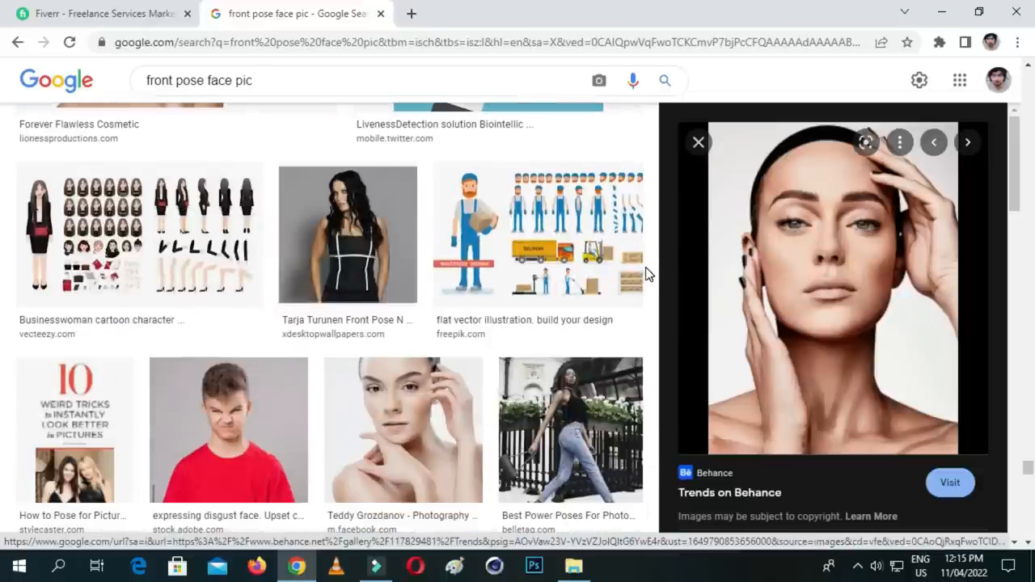
{"action": "scroll", "coordinate": [614, 323], "scroll_direction": "down", "scroll_amount": 2}
{"action": "scroll", "coordinate": [614, 323], "scroll_direction": "down", "scroll_amount": 7}
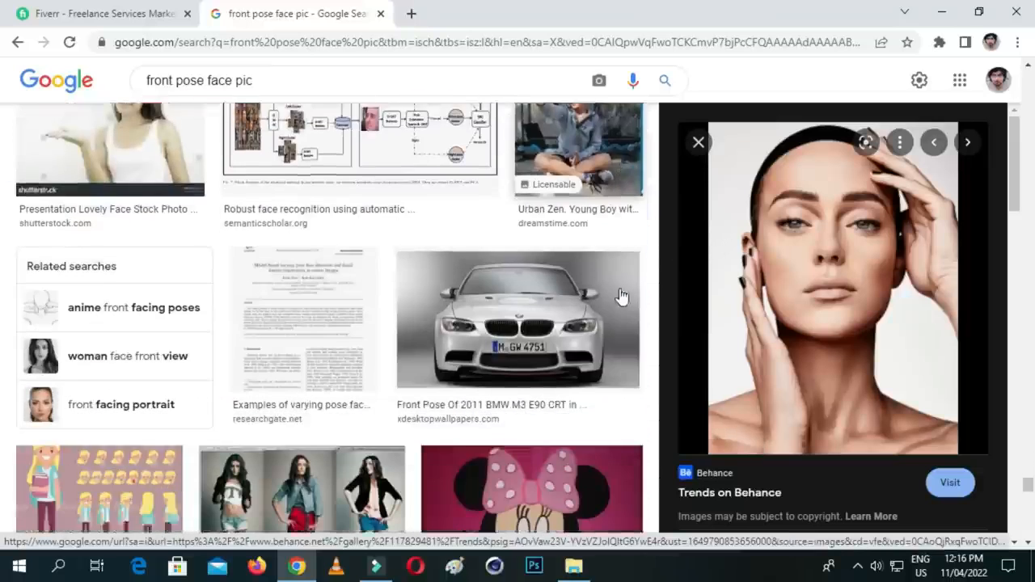
{"action": "left_click", "coordinate": [698, 143]}
- Look further through the results and preview the Pinterest headshot of the curly-haired man in a black jacket
{"action": "scroll", "coordinate": [686, 228], "scroll_direction": "down", "scroll_amount": 5}
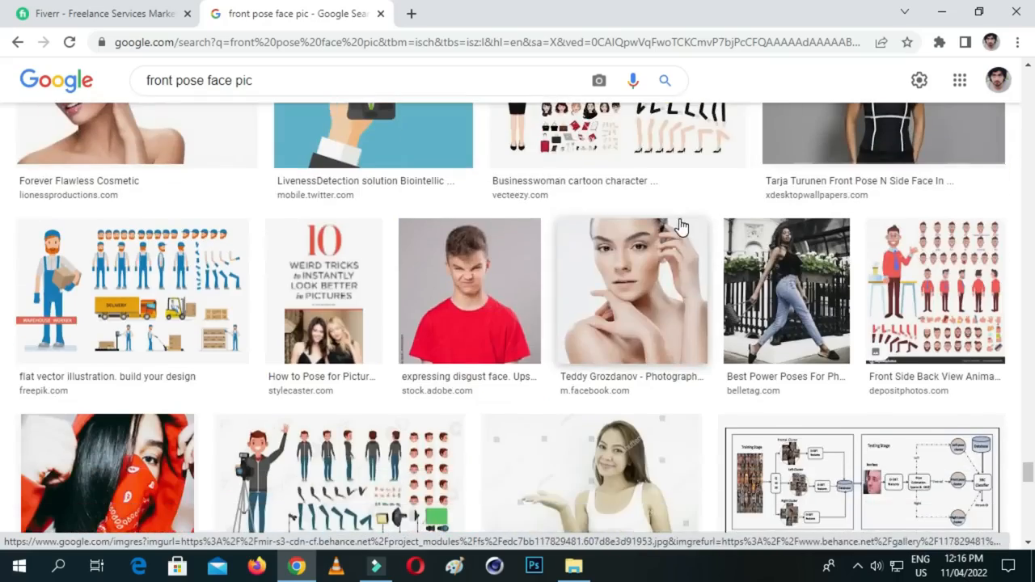
{"action": "scroll", "coordinate": [687, 232], "scroll_direction": "down", "scroll_amount": 3}
{"action": "scroll", "coordinate": [687, 233], "scroll_direction": "down", "scroll_amount": 5}
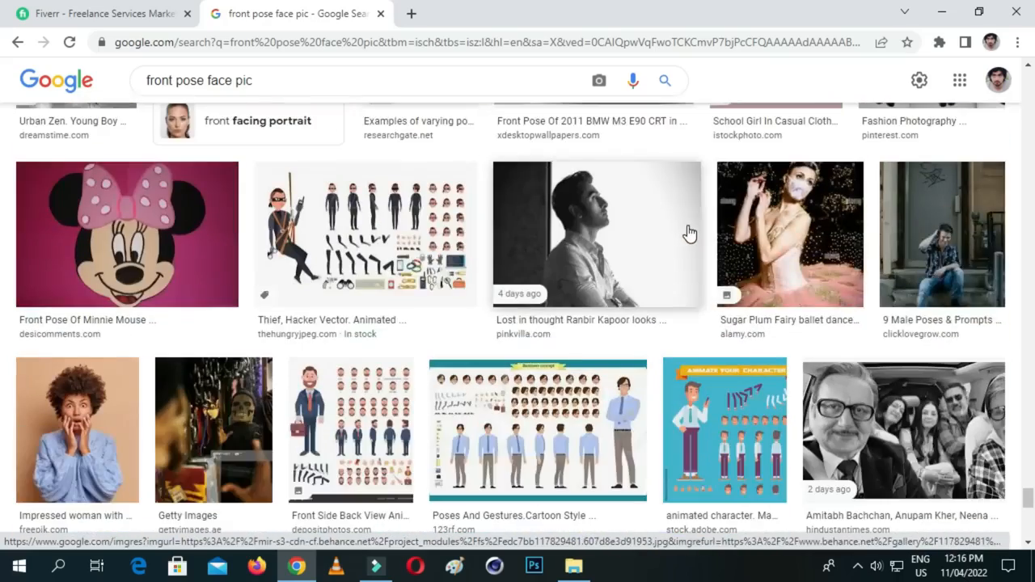
{"action": "scroll", "coordinate": [688, 233], "scroll_direction": "up", "scroll_amount": 5}
{"action": "left_click", "coordinate": [732, 283]}
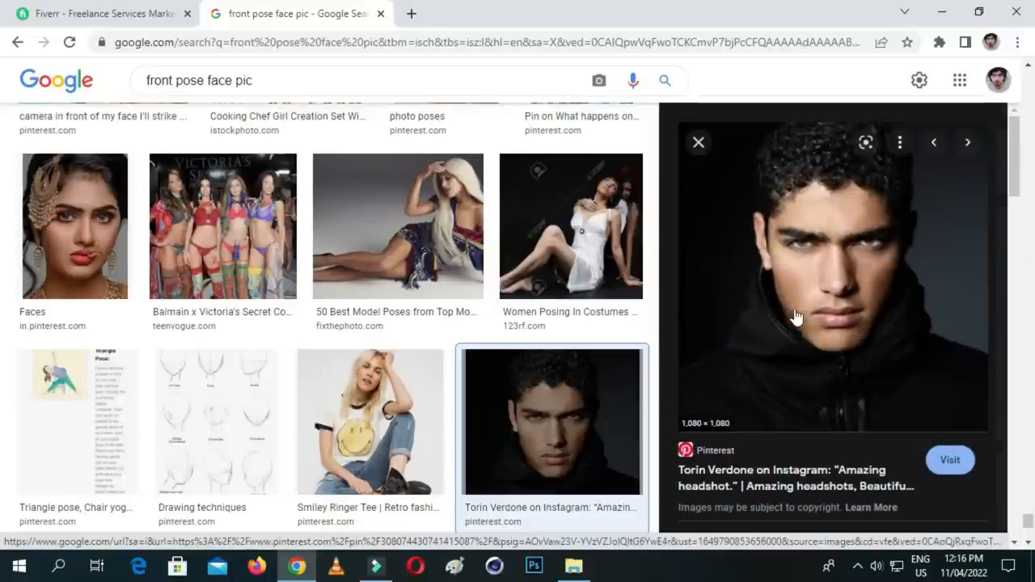
- Start saving the previewed headshot as an image file and choose the Desktop as its location
{"action": "right_click", "coordinate": [823, 265]}
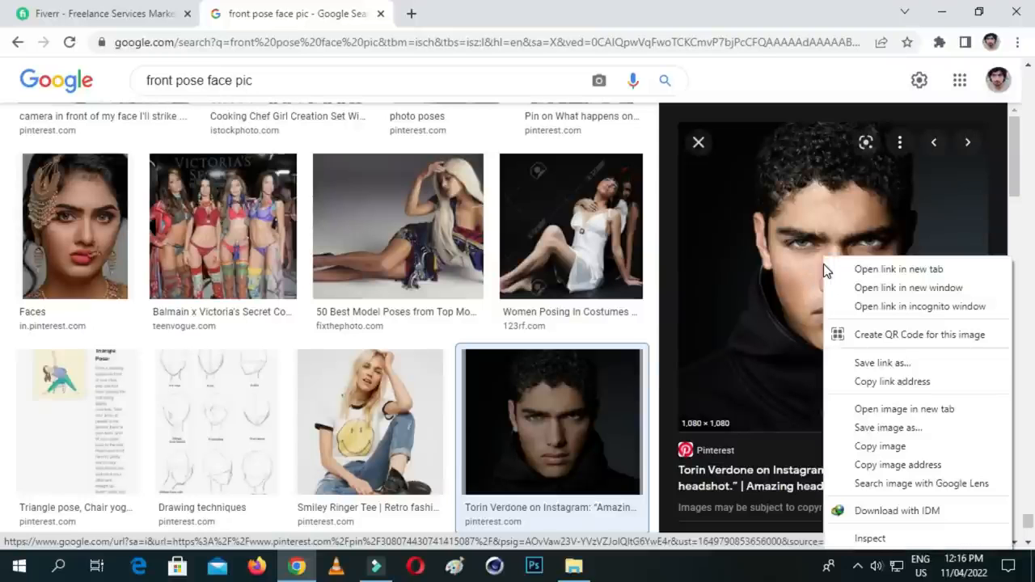
{"action": "left_click", "coordinate": [881, 428]}
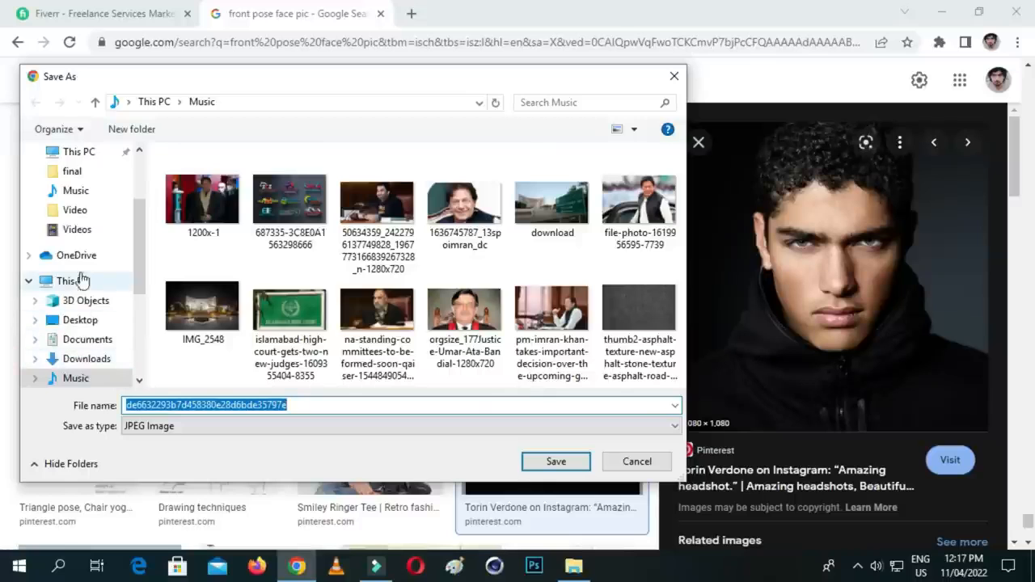
{"action": "scroll", "coordinate": [84, 222], "scroll_direction": "up", "scroll_amount": 3}
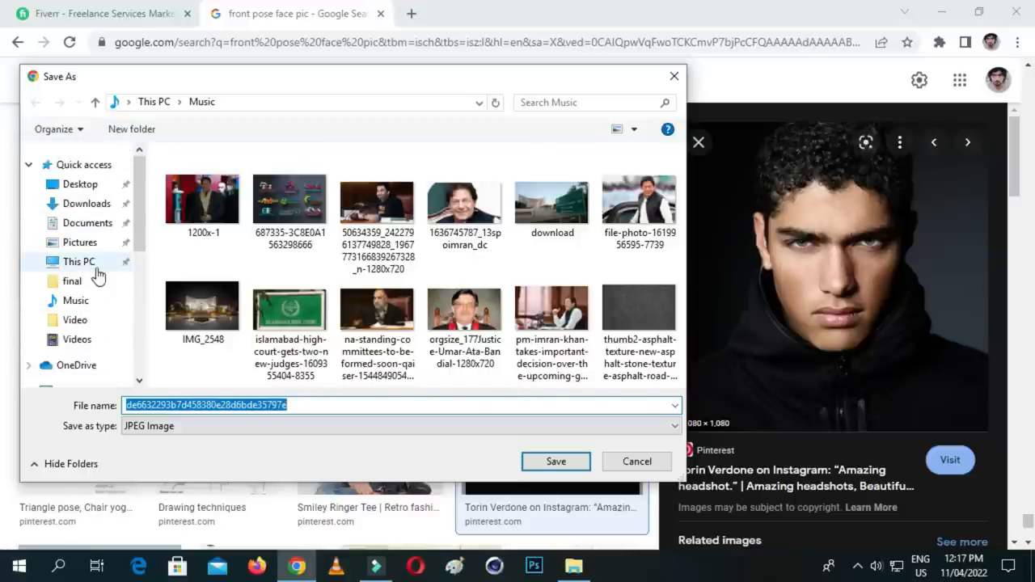
{"action": "left_click", "coordinate": [77, 185]}
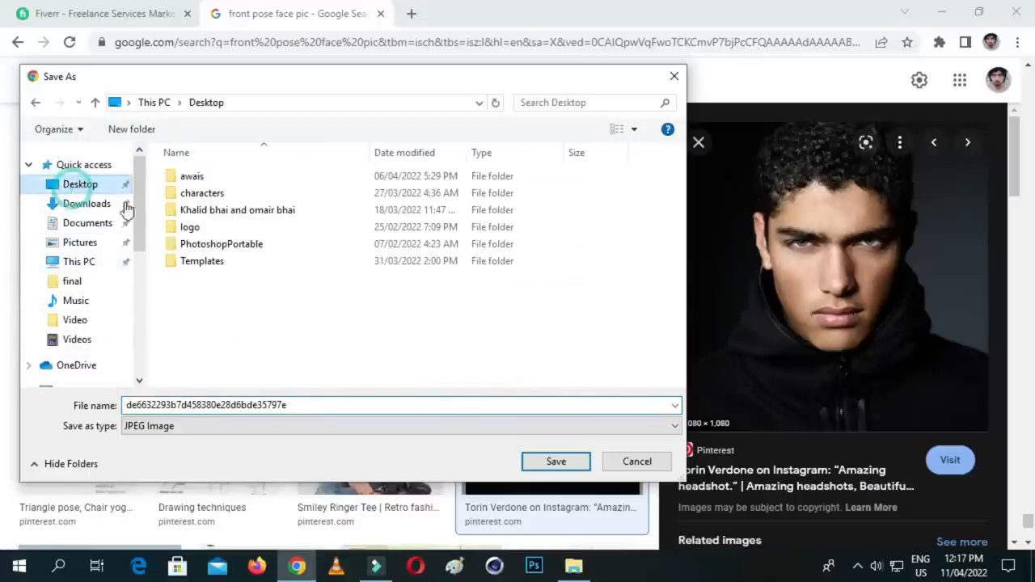
- Create a new folder named practice on the Desktop from within the save dialog
{"action": "right_click", "coordinate": [259, 317]}
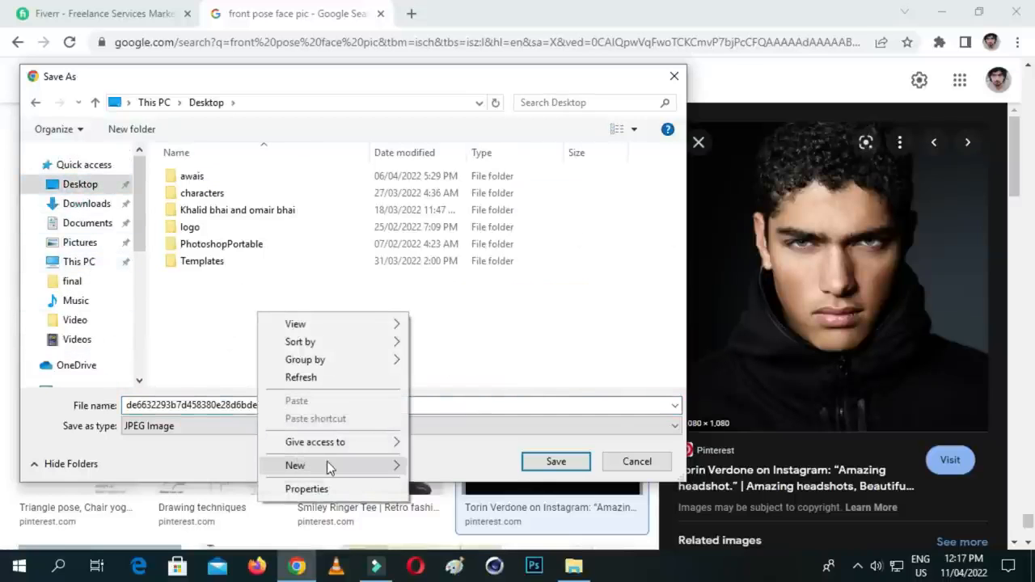
{"action": "mouse_move", "coordinate": [405, 459]}
{"action": "left_click", "coordinate": [487, 247]}
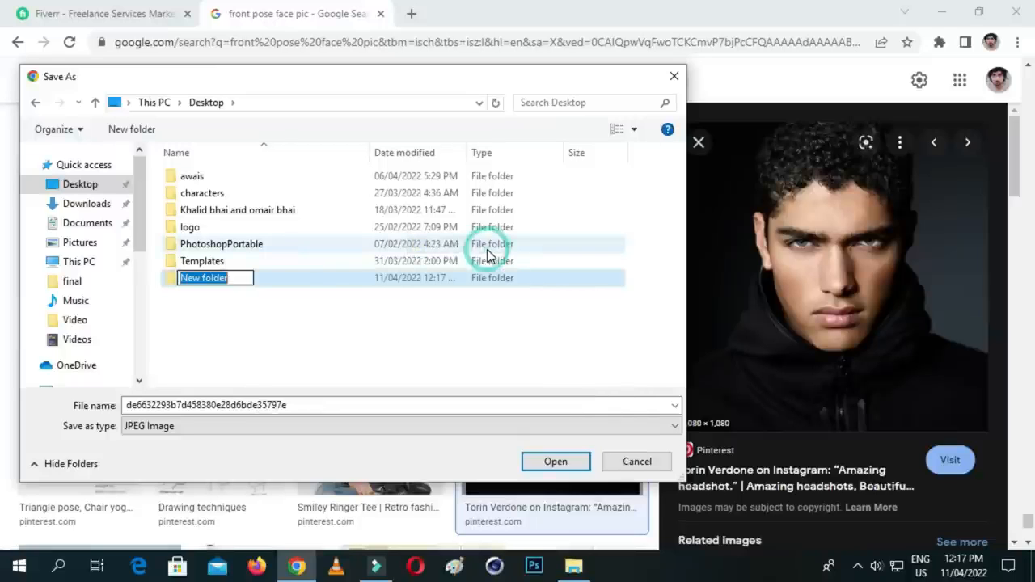
{"action": "key", "text": "BackSpace"}
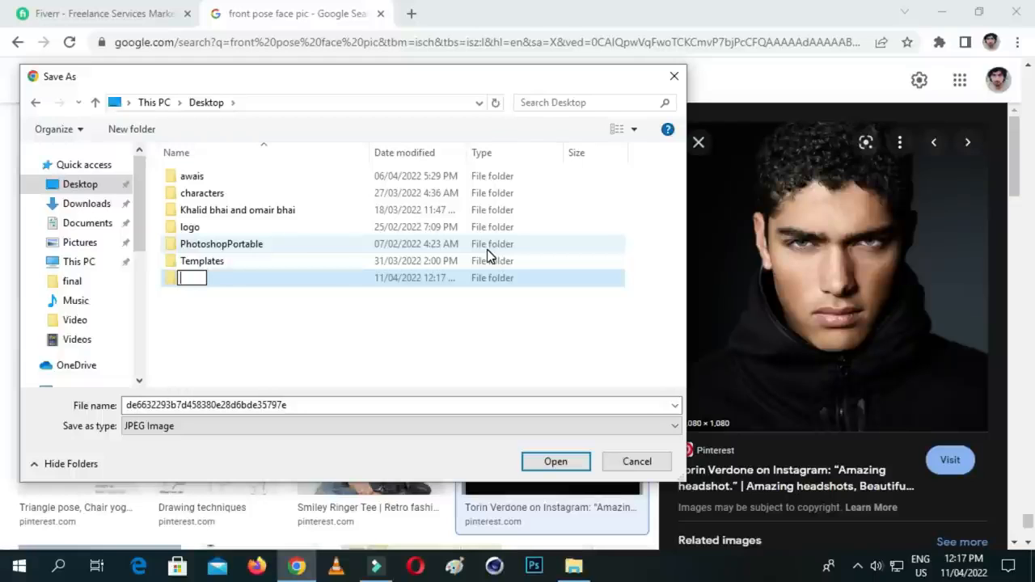
{"action": "type", "text": "practice"}
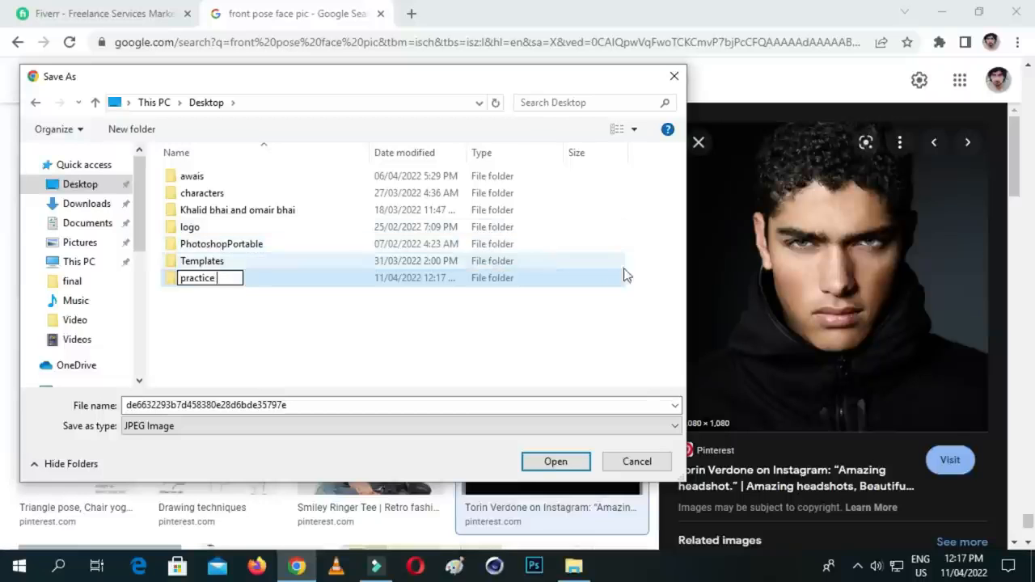
{"action": "left_click", "coordinate": [505, 331]}
- Open the practice folder and create a subfolder named refrence inside it
{"action": "double_click", "coordinate": [265, 278]}
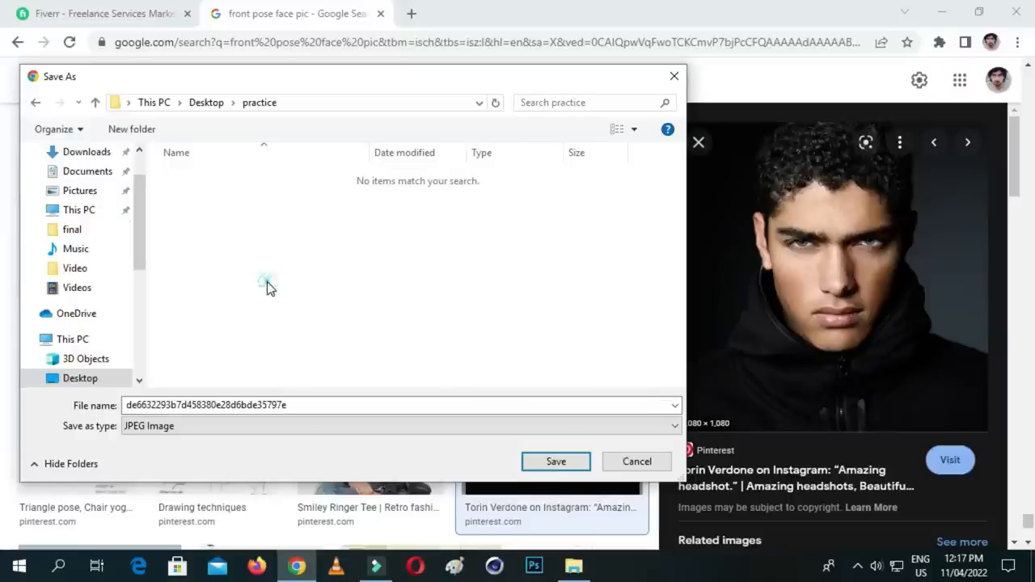
{"action": "right_click", "coordinate": [254, 233]}
{"action": "mouse_move", "coordinate": [380, 402]}
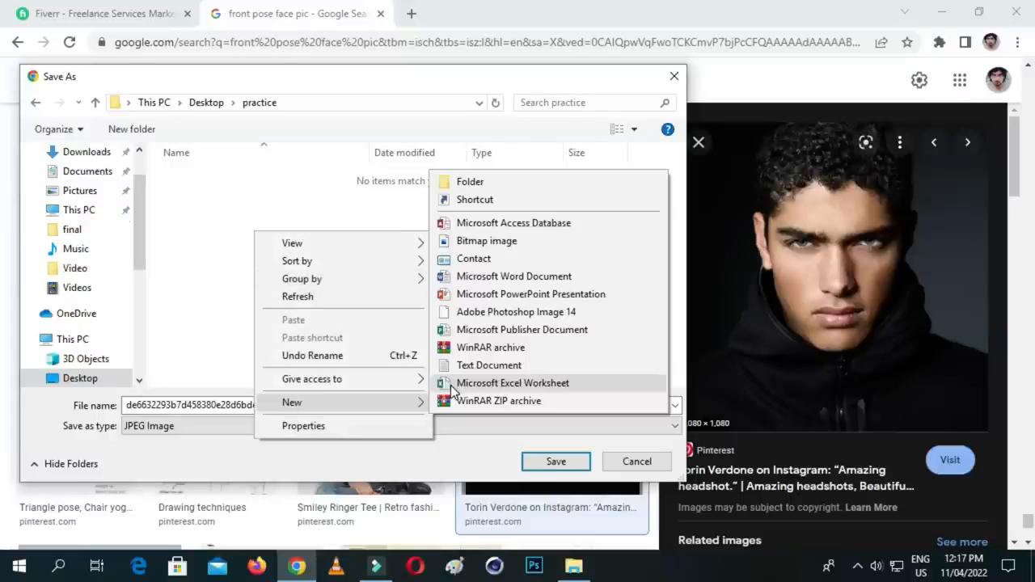
{"action": "left_click", "coordinate": [499, 185]}
{"action": "type", "text": "re"}
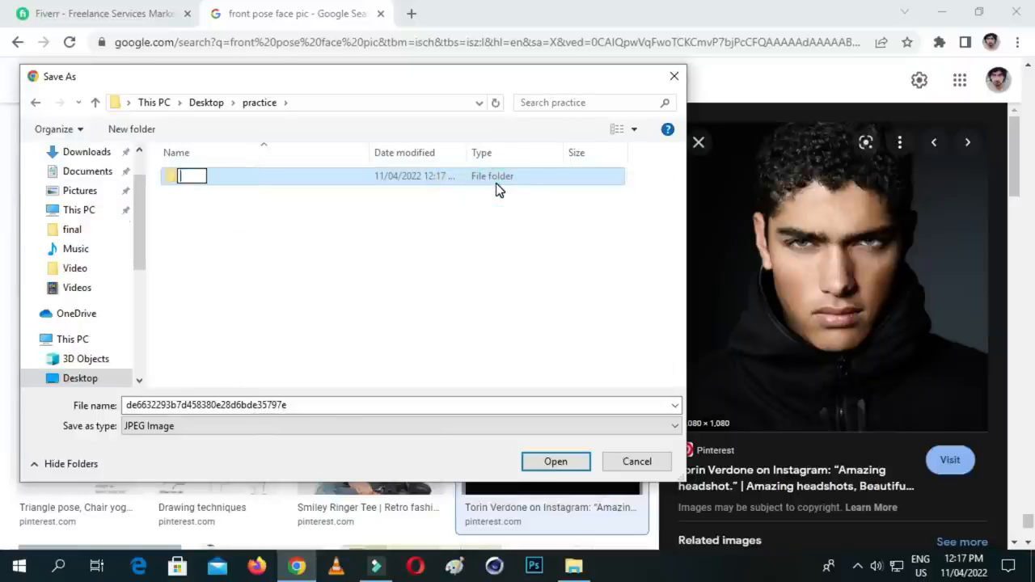
{"action": "type", "text": "frence"}
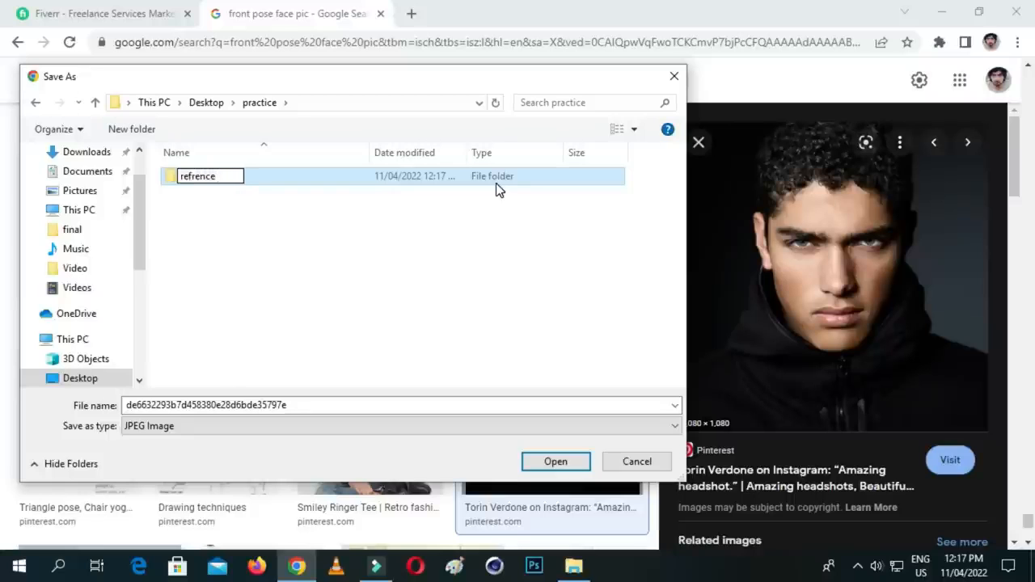
{"action": "left_click", "coordinate": [348, 245]}
- Add a subfolder named Donwload to the practice folder
{"action": "right_click", "coordinate": [233, 211]}
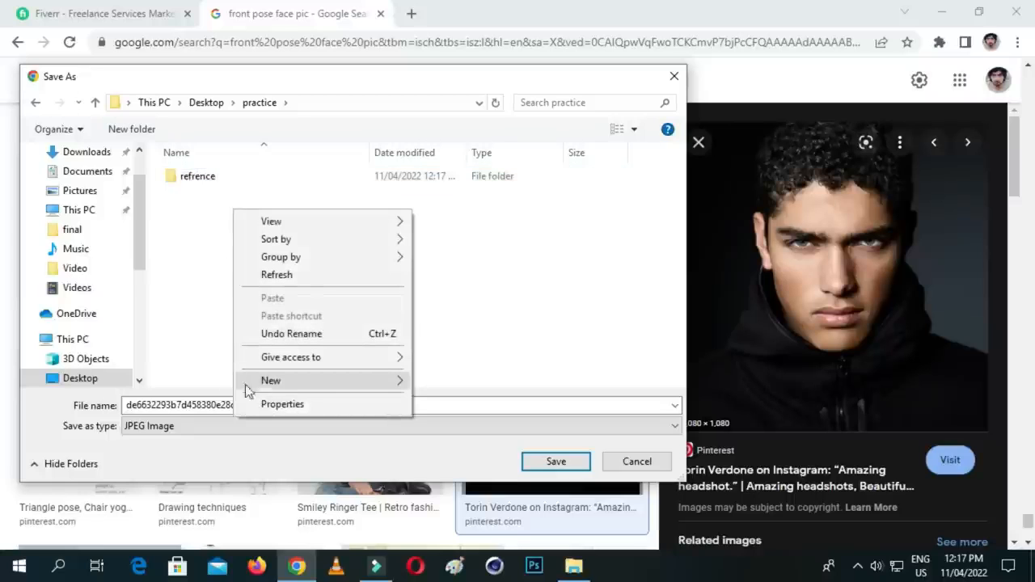
{"action": "mouse_move", "coordinate": [330, 381]}
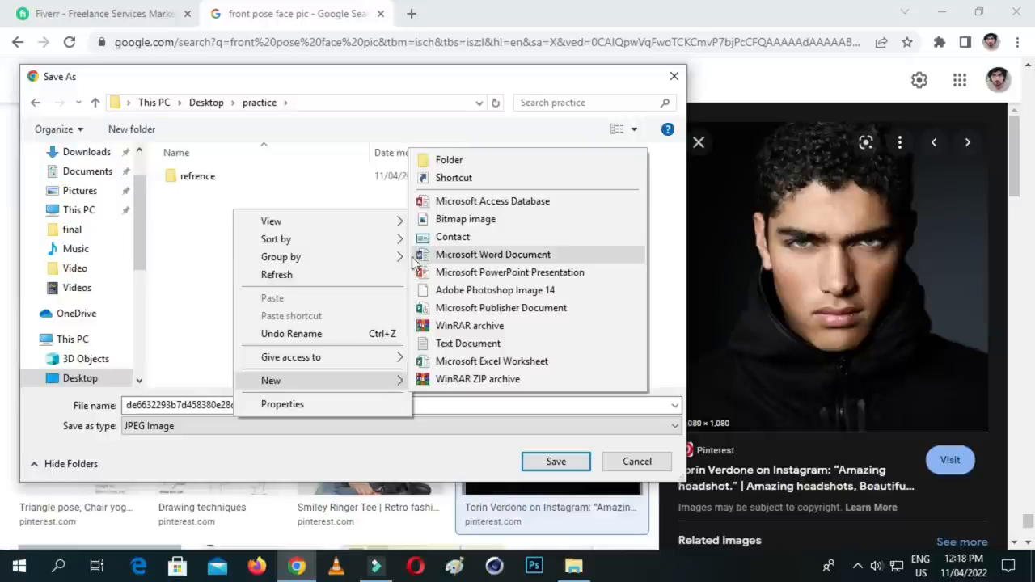
{"action": "left_click", "coordinate": [466, 165]}
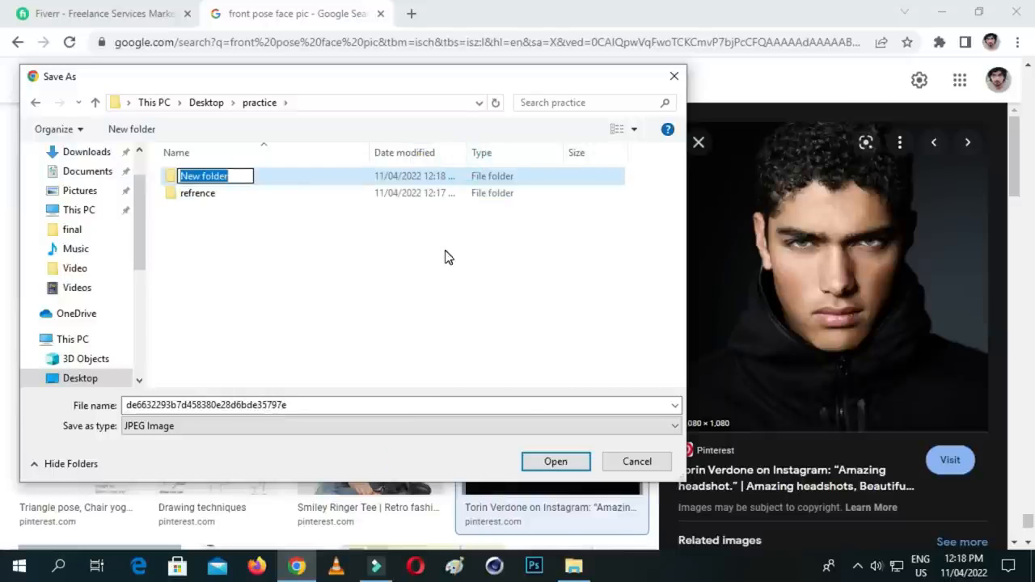
{"action": "key", "text": "BackSpace"}
{"action": "type", "text": "Donwload"}
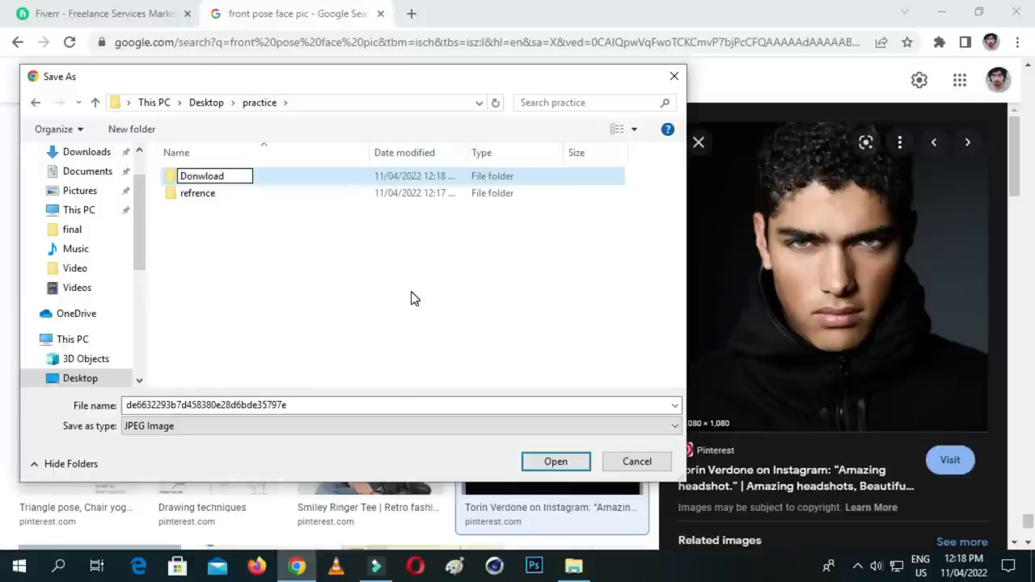
{"action": "left_click", "coordinate": [426, 312]}
- Add a subfolder named 3D assets to the practice folder
{"action": "right_click", "coordinate": [336, 285]}
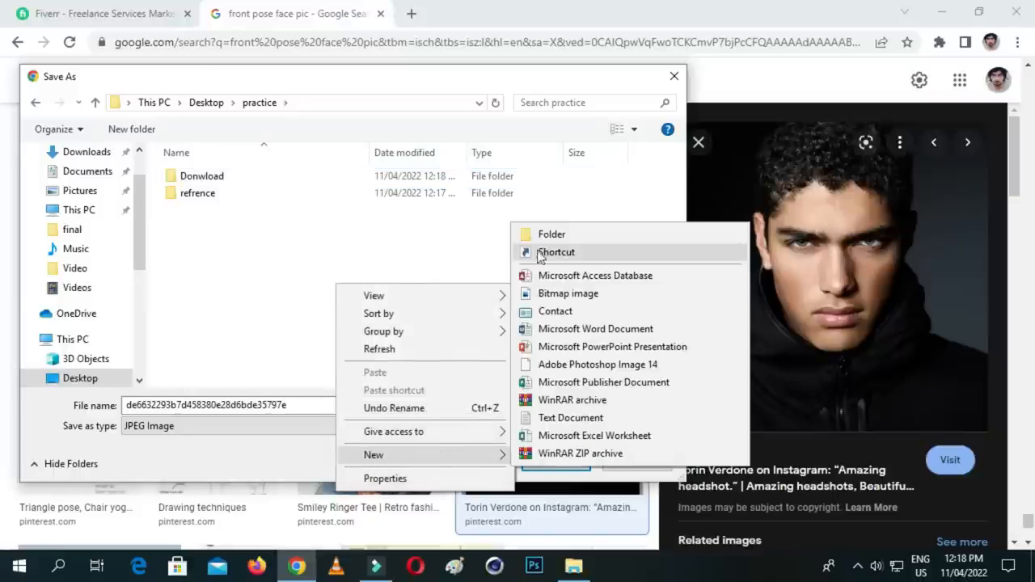
{"action": "left_click", "coordinate": [553, 235]}
{"action": "key", "text": "BackSpace"}
{"action": "type", "text": "3"}
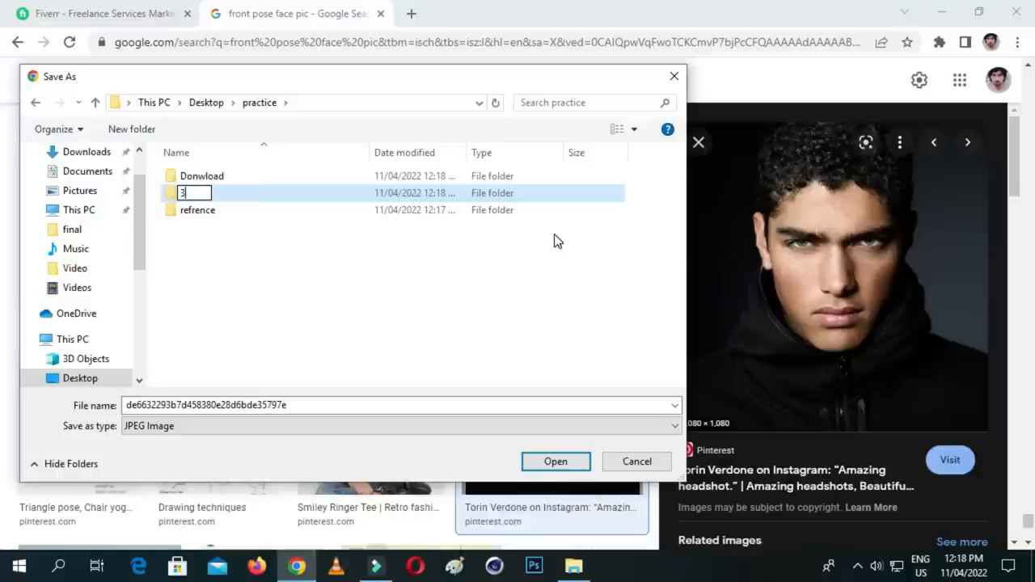
{"action": "type", "text": "D assets"}
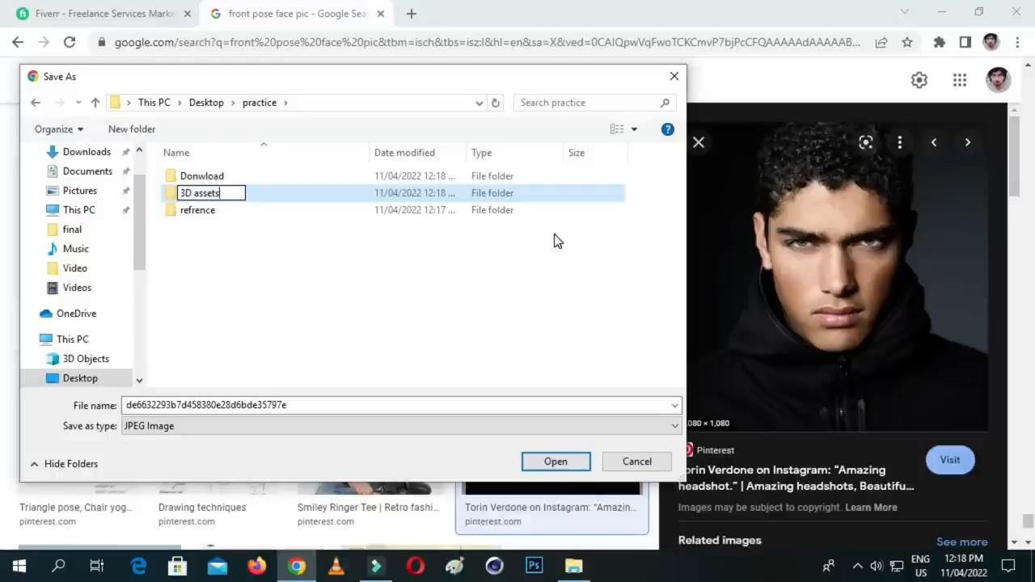
{"action": "left_click", "coordinate": [353, 288]}
- Add a subfolder named Textures to the practice folder
{"action": "right_click", "coordinate": [353, 288]}
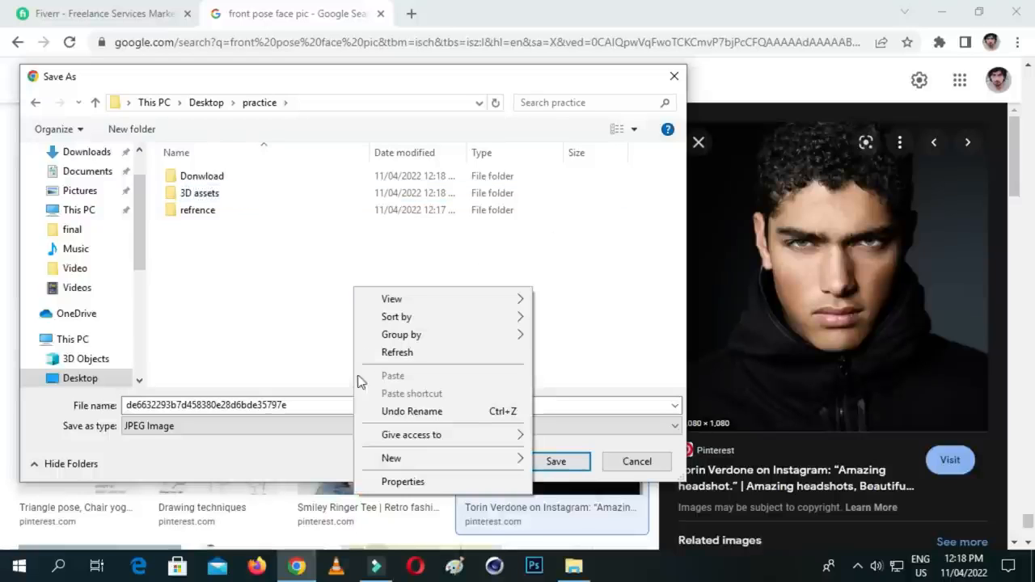
{"action": "mouse_move", "coordinate": [469, 459]}
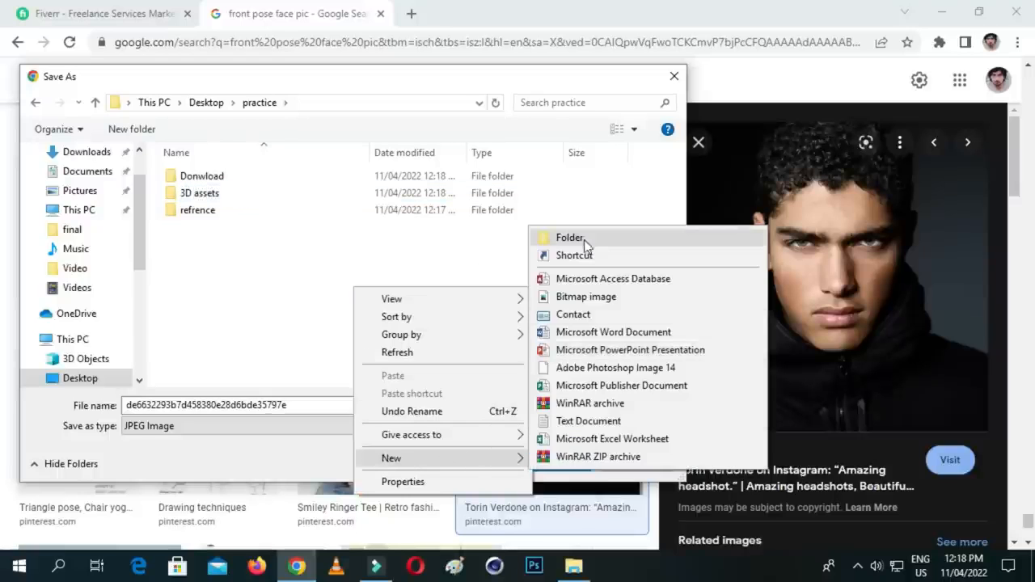
{"action": "left_click", "coordinate": [582, 235]}
{"action": "key", "text": "BackSpace"}
{"action": "type", "text": "Textures"}
{"action": "left_click", "coordinate": [420, 316]}
- Add a subfolder named Render to the practice folder
{"action": "right_click", "coordinate": [283, 308]}
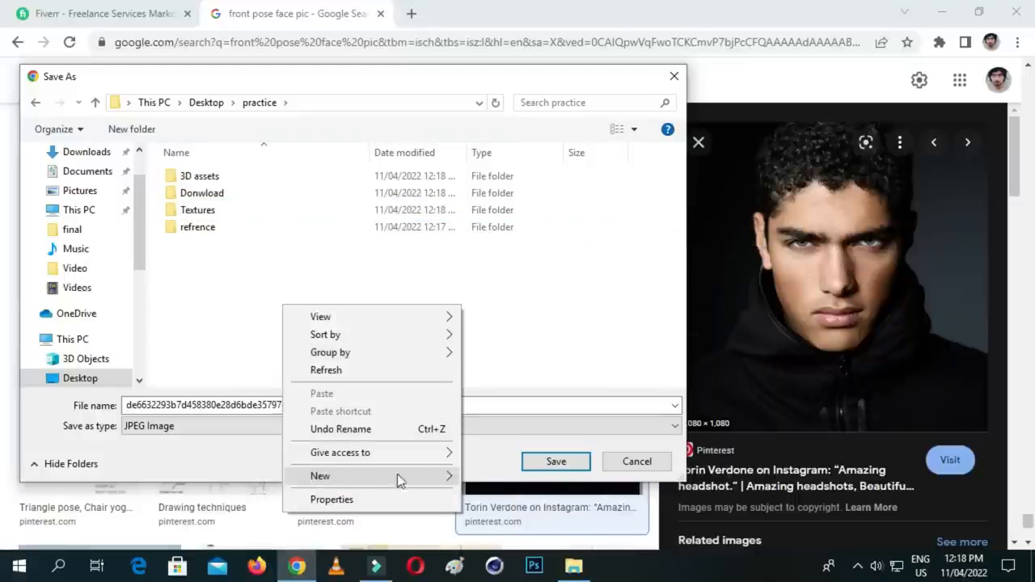
{"action": "mouse_move", "coordinate": [398, 480]}
{"action": "left_click", "coordinate": [499, 257]}
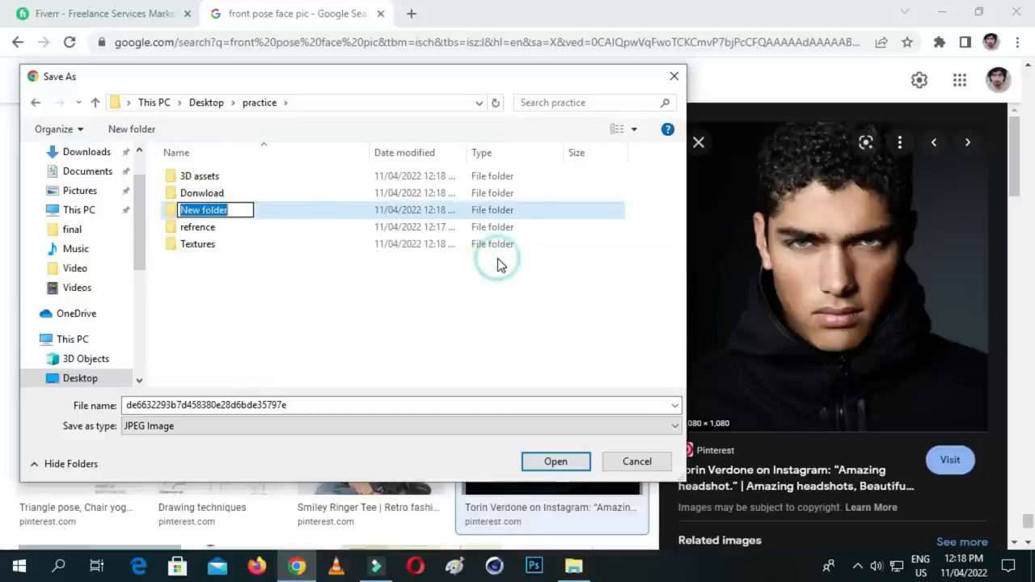
{"action": "key", "text": "BackSpace"}
{"action": "type", "text": "Render"}
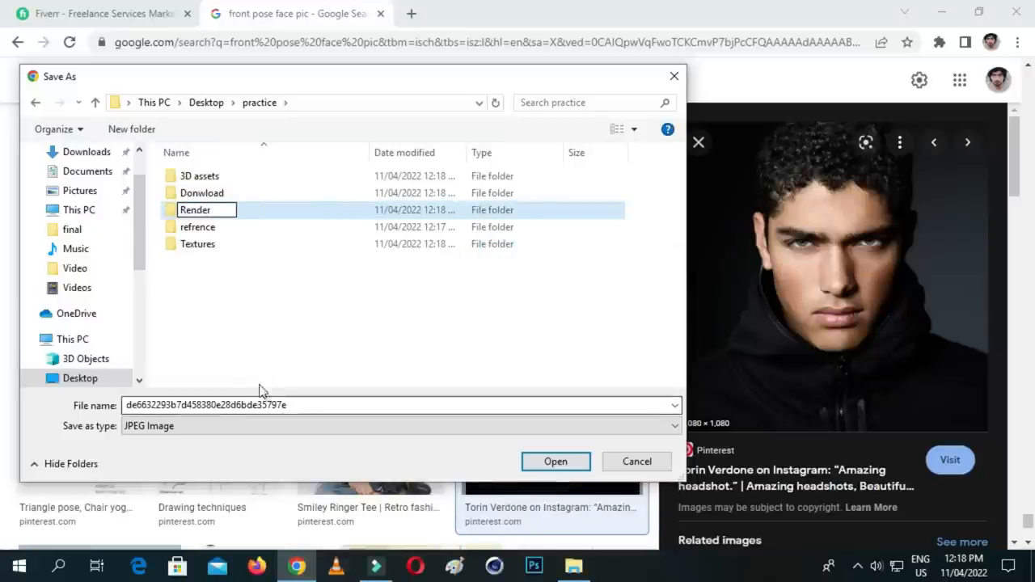
{"action": "left_click", "coordinate": [338, 308]}
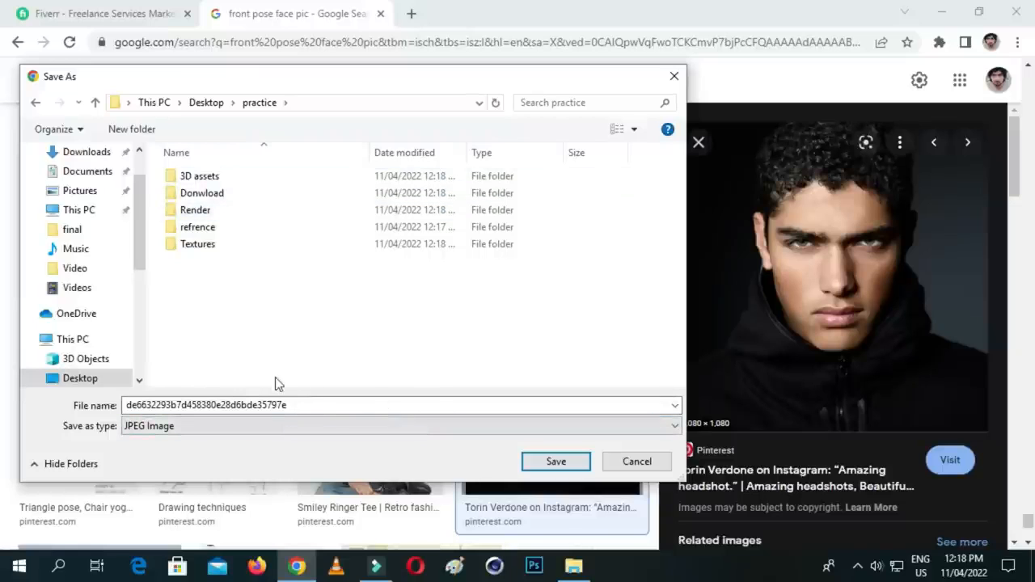
- Save the headshot as a JPEG image in the refrence subfolder and close its preview in the image results
{"action": "double_click", "coordinate": [228, 231]}
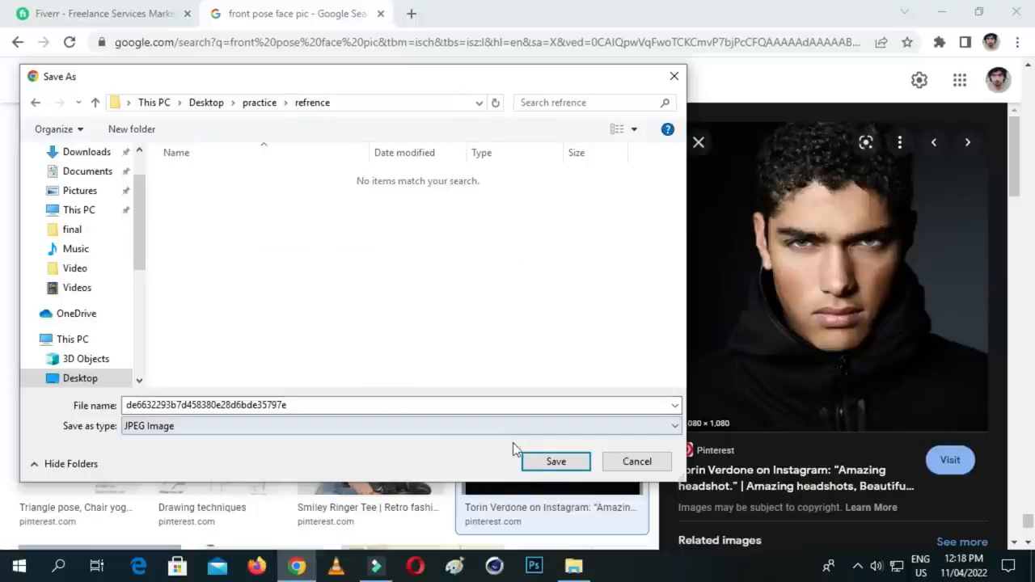
{"action": "left_click", "coordinate": [555, 461]}
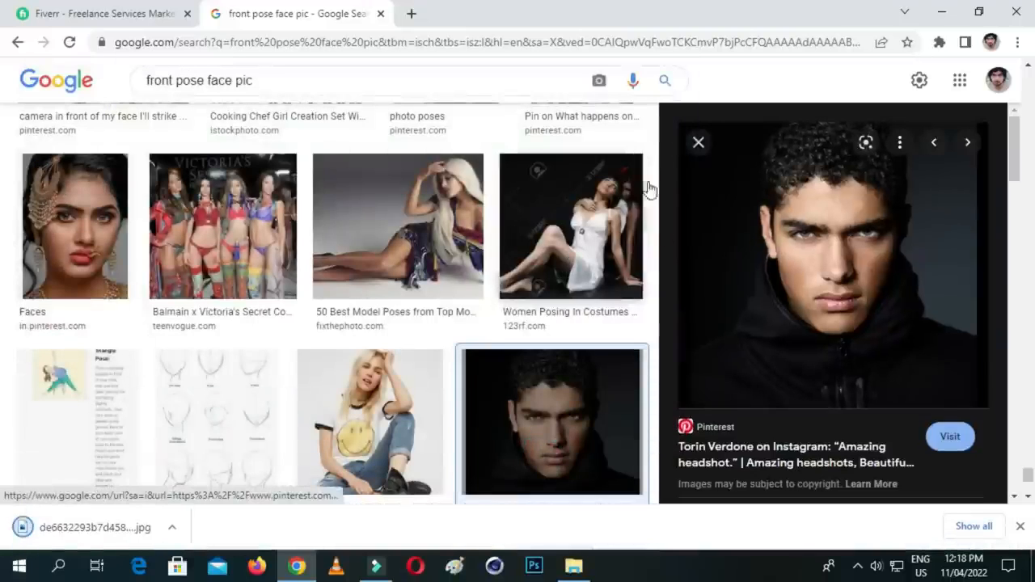
{"action": "left_click", "coordinate": [697, 143]}
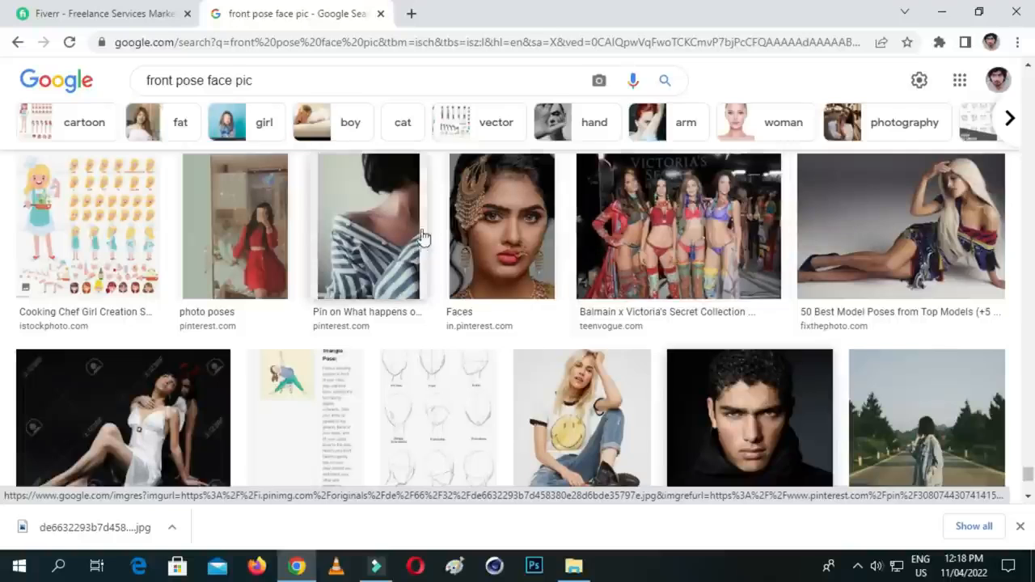
- Switch to File Explorer and look through the Client data (E:) and New Volume (D:) drives
{"action": "left_click", "coordinate": [574, 565]}
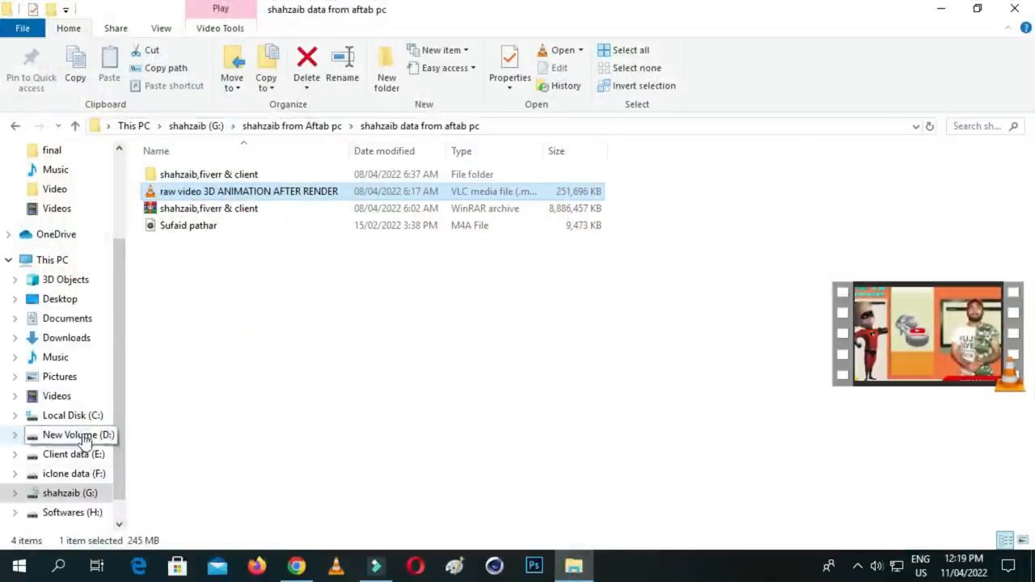
{"action": "left_click", "coordinate": [92, 458]}
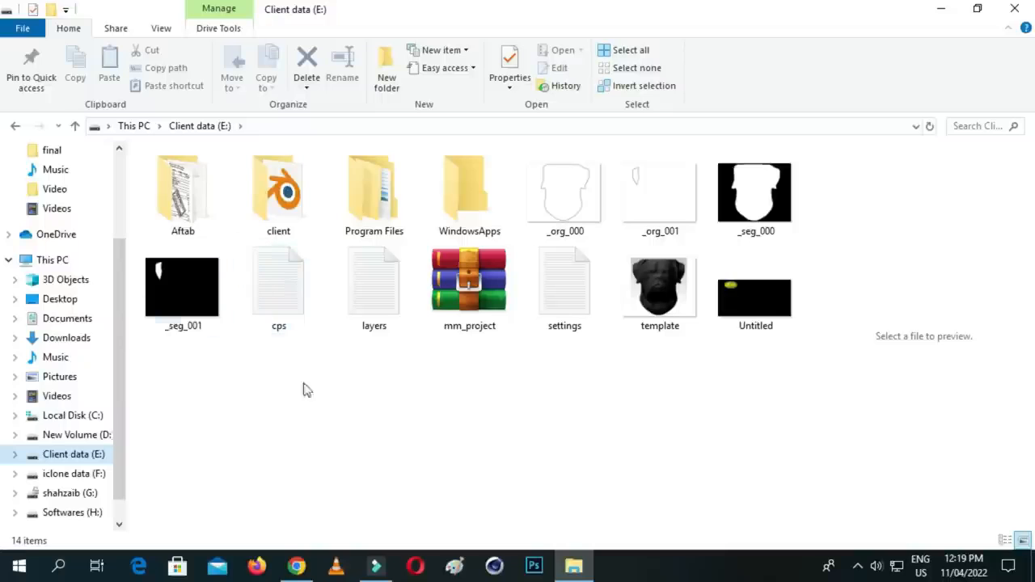
{"action": "left_click", "coordinate": [92, 437]}
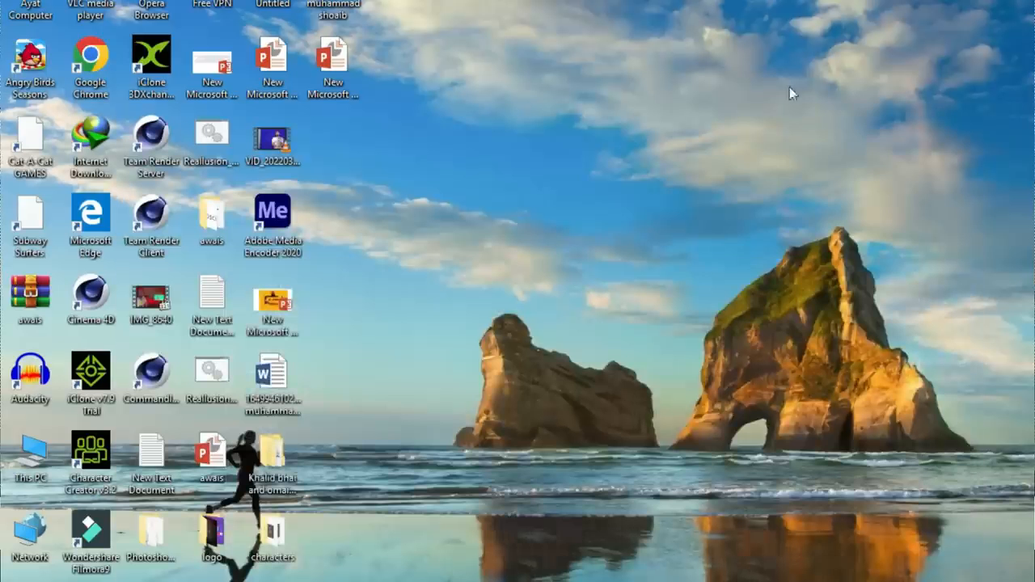
- Launch CrazyTalk 8, decline the sign-up offer and maximize the program window
{"action": "right_click", "coordinate": [702, 100]}
{"action": "left_click", "coordinate": [755, 148]}
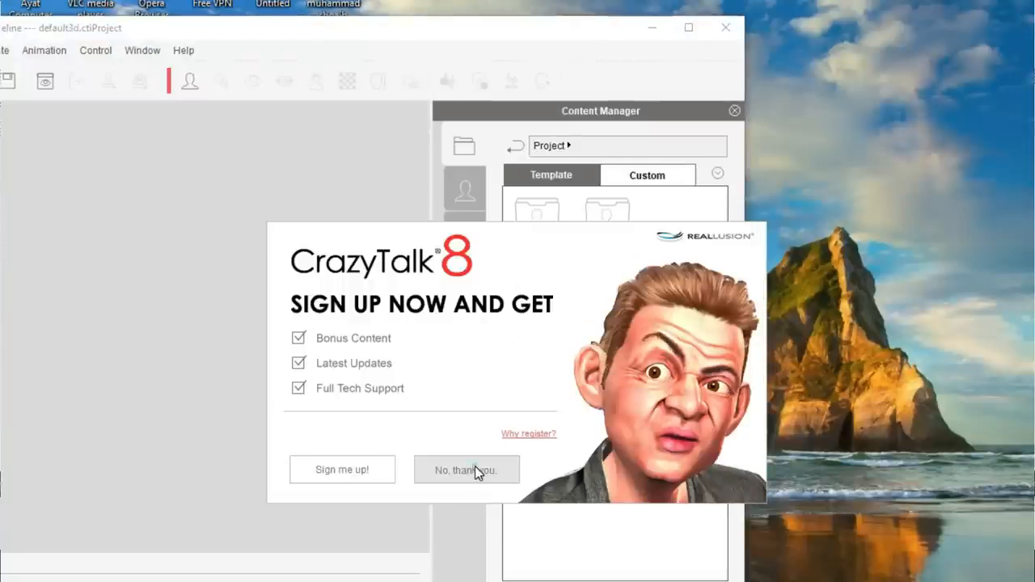
{"action": "left_click", "coordinate": [475, 469]}
{"action": "left_click", "coordinate": [688, 28]}
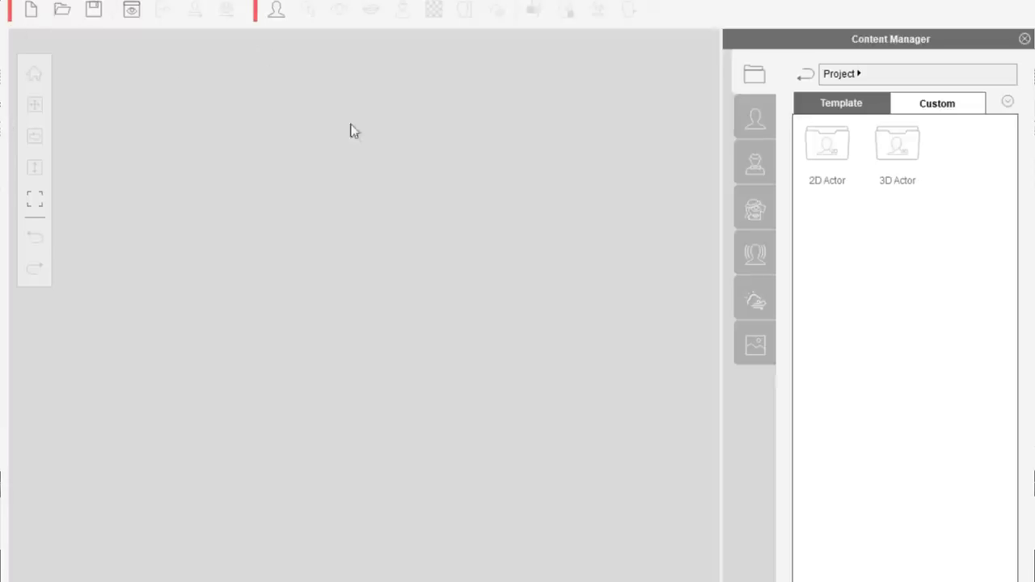
- Start a new 3D actor with the saved headshot from the refrence folder as its front image and proceed to marking feature points
{"action": "left_click", "coordinate": [278, 10]}
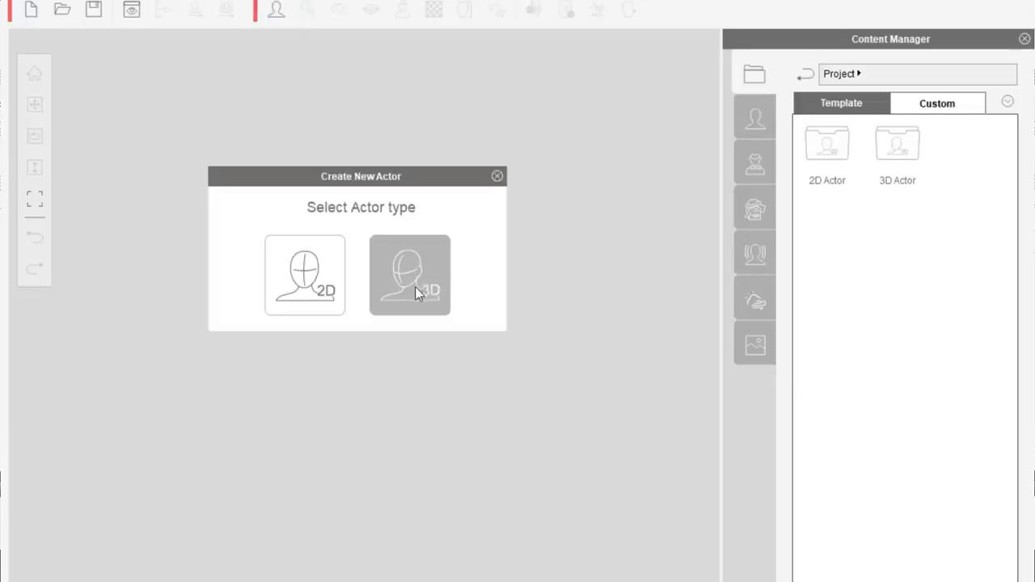
{"action": "left_click", "coordinate": [418, 280]}
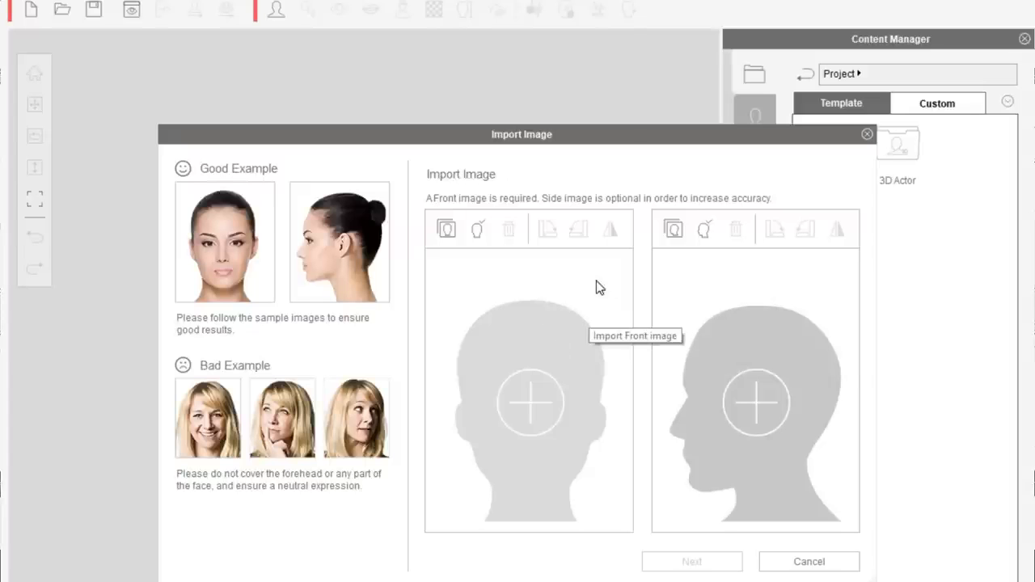
{"action": "left_click", "coordinate": [538, 410]}
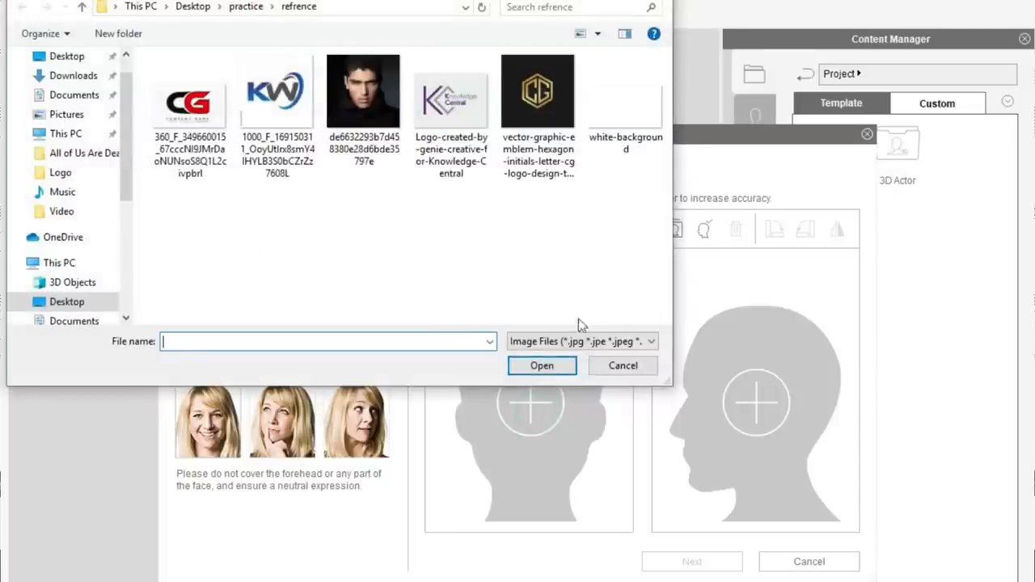
{"action": "left_click", "coordinate": [368, 91]}
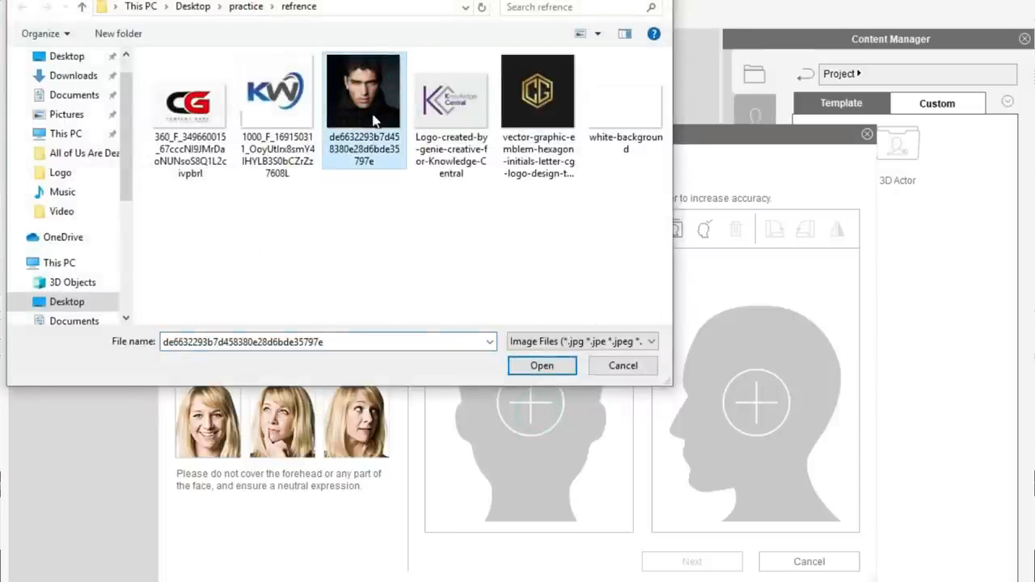
{"action": "left_click", "coordinate": [543, 366]}
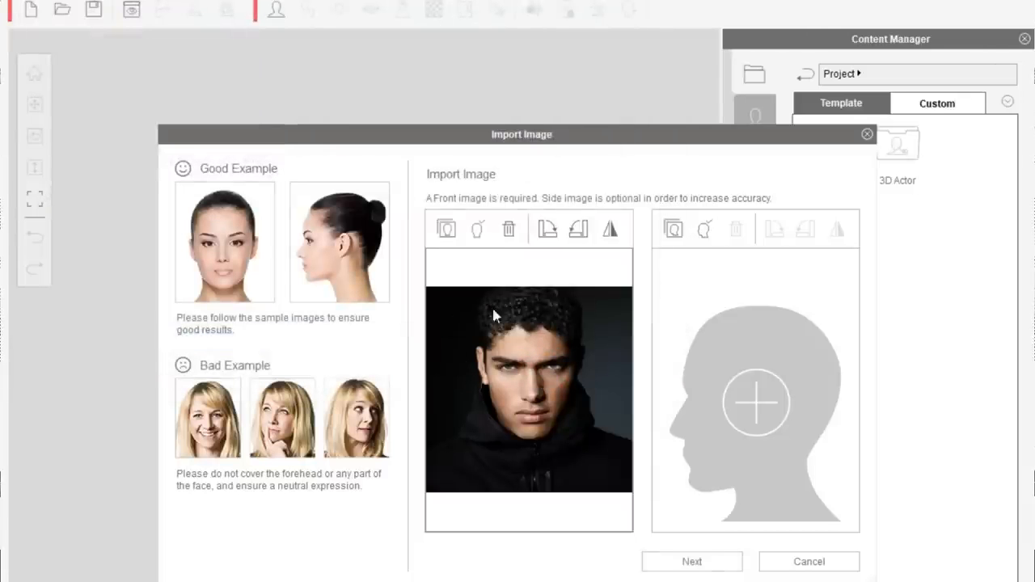
{"action": "left_click", "coordinate": [693, 562]}
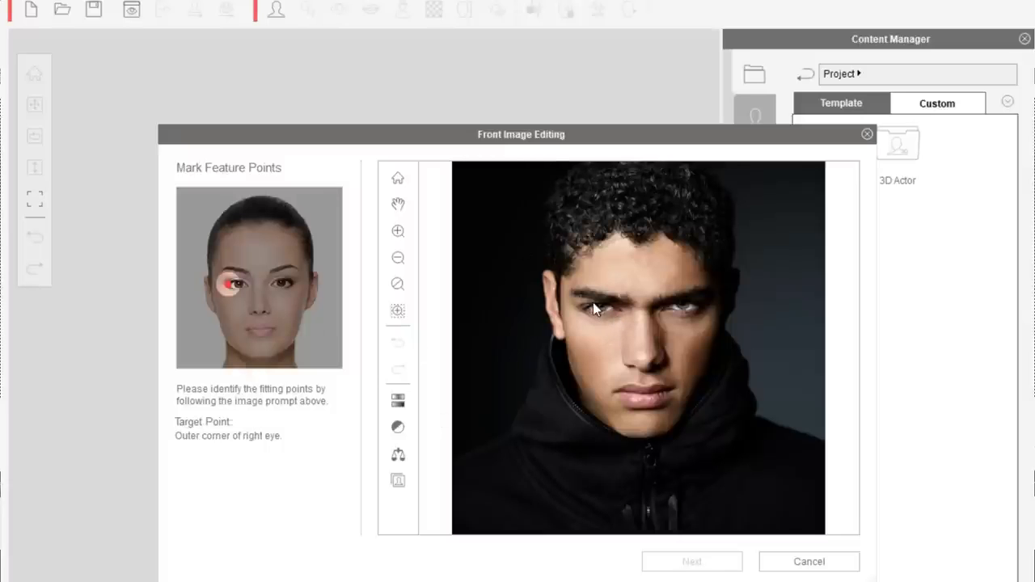
- Mark the outer and inner corners of both eyes and the nose tip on the front image
{"action": "scroll", "coordinate": [593, 302], "scroll_direction": "up", "scroll_amount": 3}
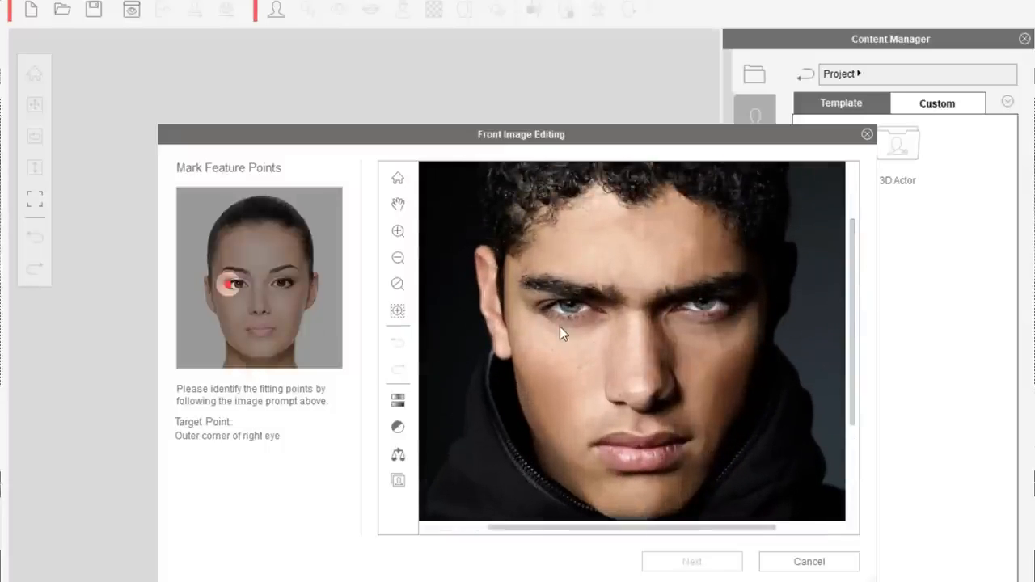
{"action": "scroll", "coordinate": [556, 323], "scroll_direction": "up", "scroll_amount": 2}
{"action": "scroll", "coordinate": [537, 296], "scroll_direction": "up", "scroll_amount": 2}
{"action": "scroll", "coordinate": [463, 287], "scroll_direction": "down", "scroll_amount": 2}
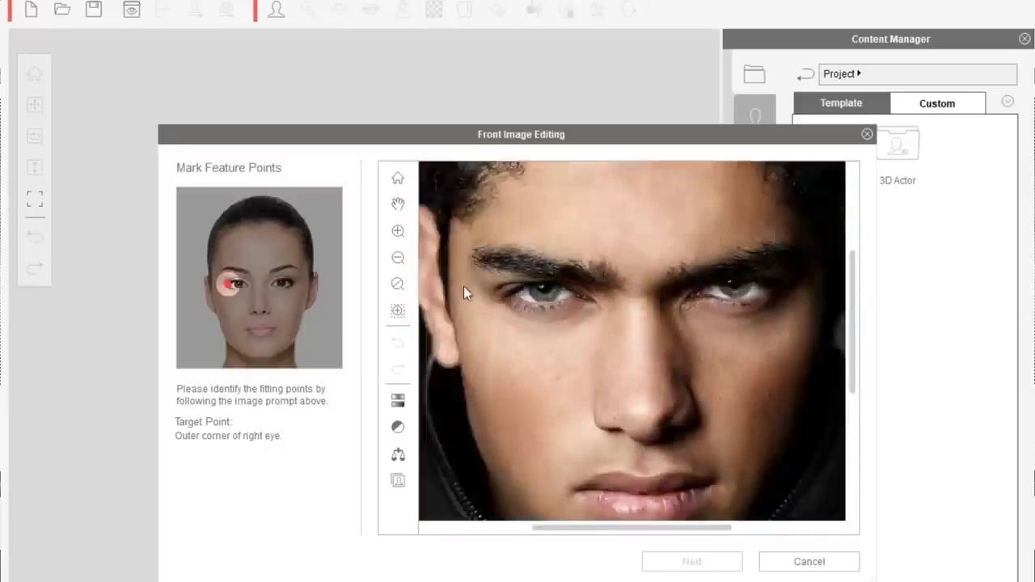
{"action": "left_click", "coordinate": [506, 296]}
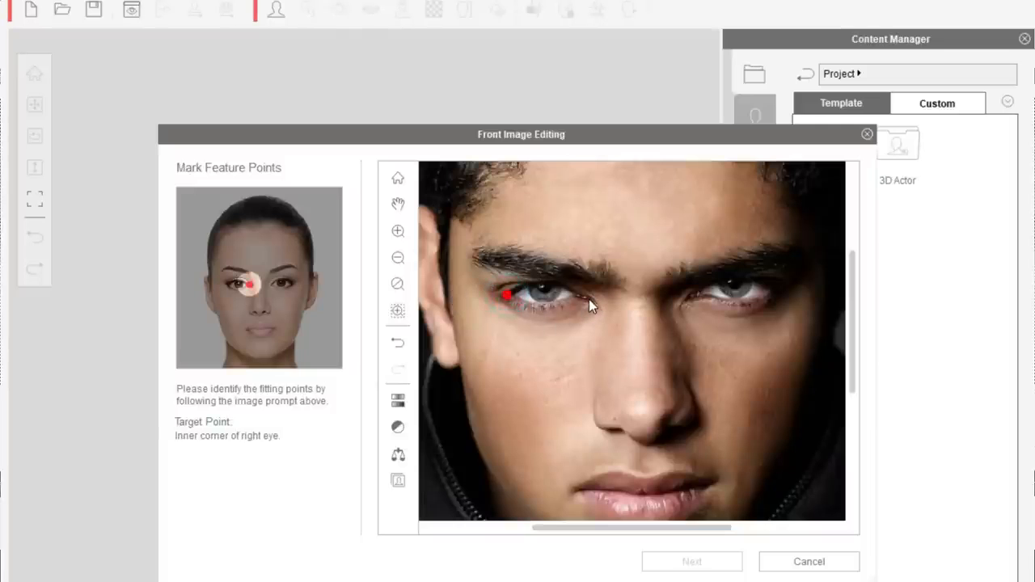
{"action": "left_click", "coordinate": [587, 299]}
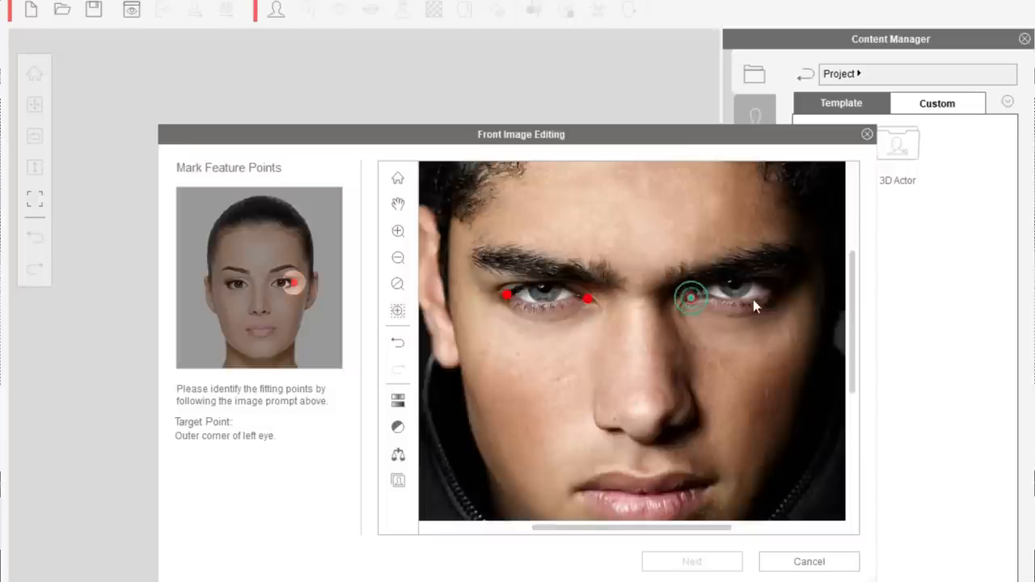
{"action": "left_click", "coordinate": [772, 287]}
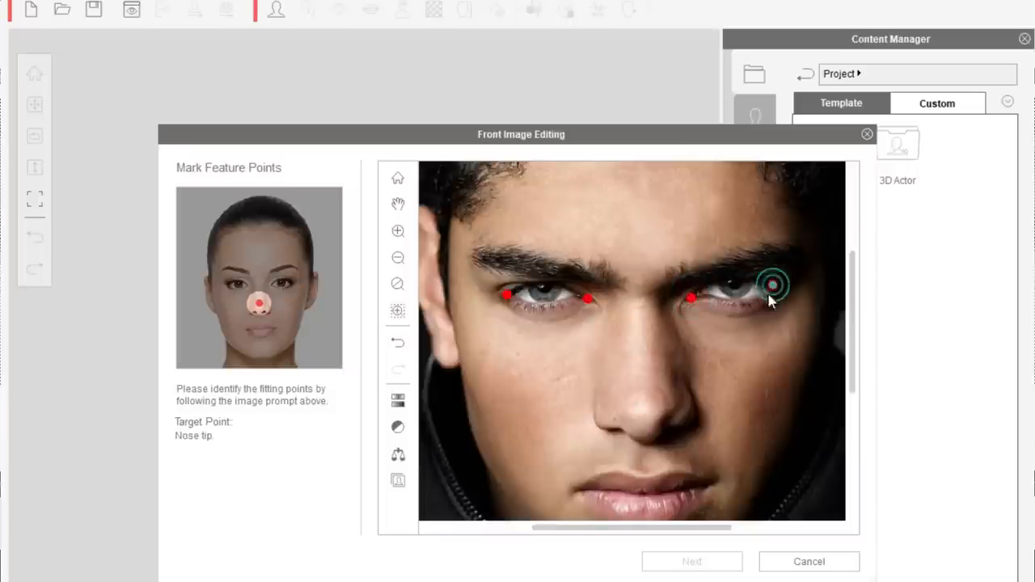
{"action": "left_click", "coordinate": [641, 423]}
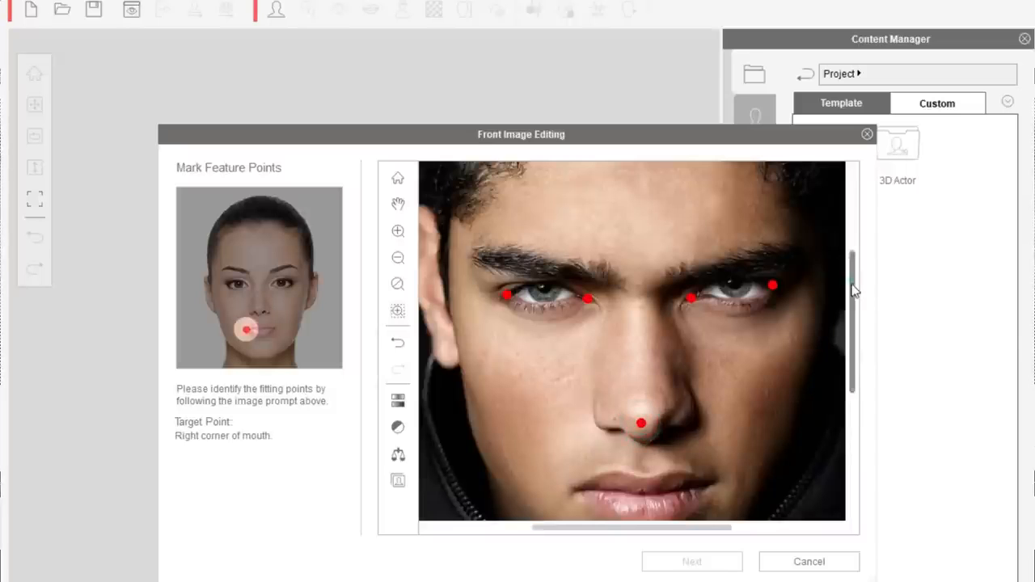
- Mark the right corner, center and left corner of the mouth as feature points
{"action": "scroll", "coordinate": [853, 291], "scroll_direction": "down", "scroll_amount": 2}
{"action": "left_click", "coordinate": [575, 417]}
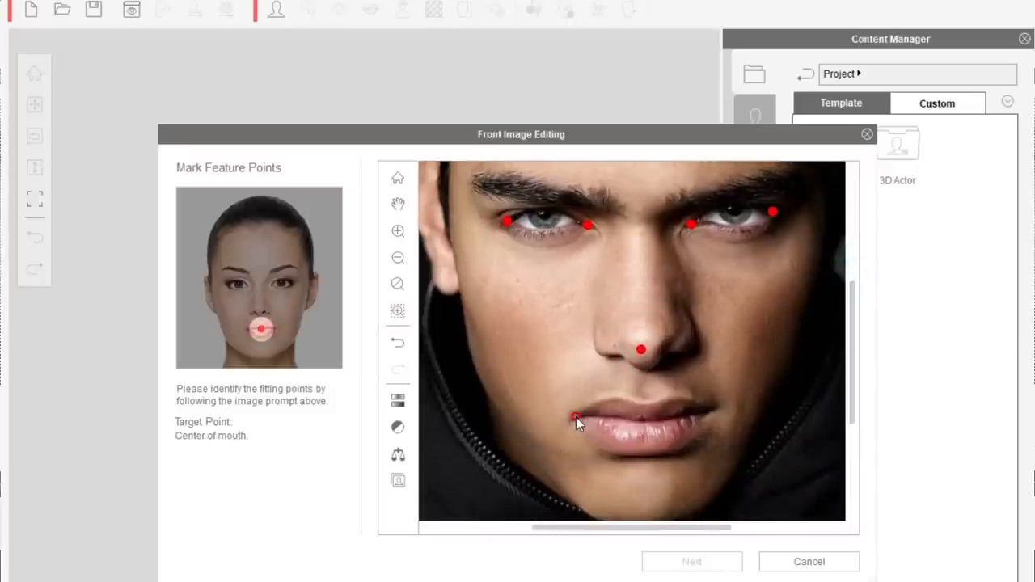
{"action": "left_click", "coordinate": [645, 422]}
{"action": "left_click", "coordinate": [703, 411]}
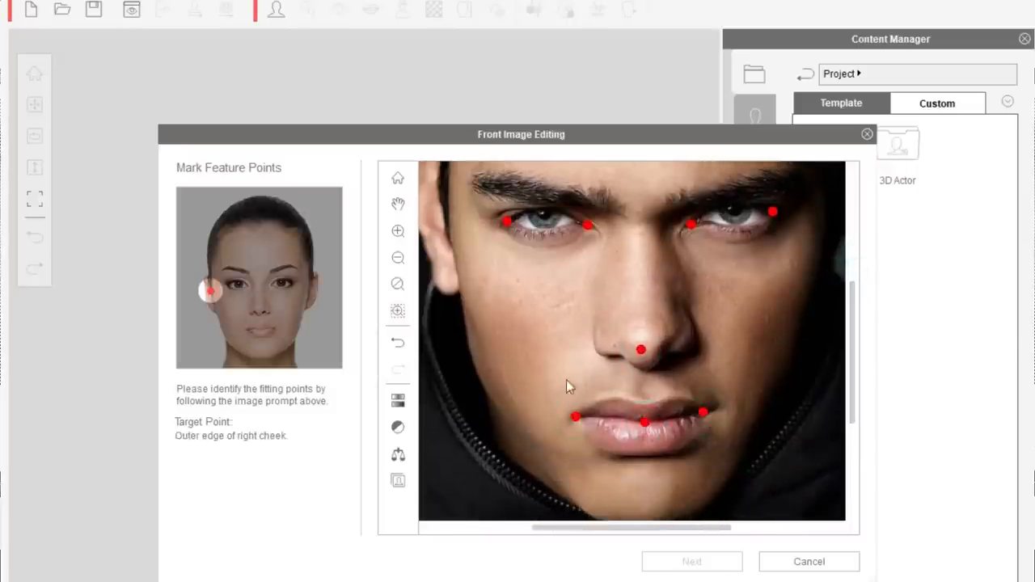
- Mark the outline of the face: right cheek, right jaw edge, lower chin, left jaw edge and left cheek
{"action": "left_click", "coordinate": [458, 263]}
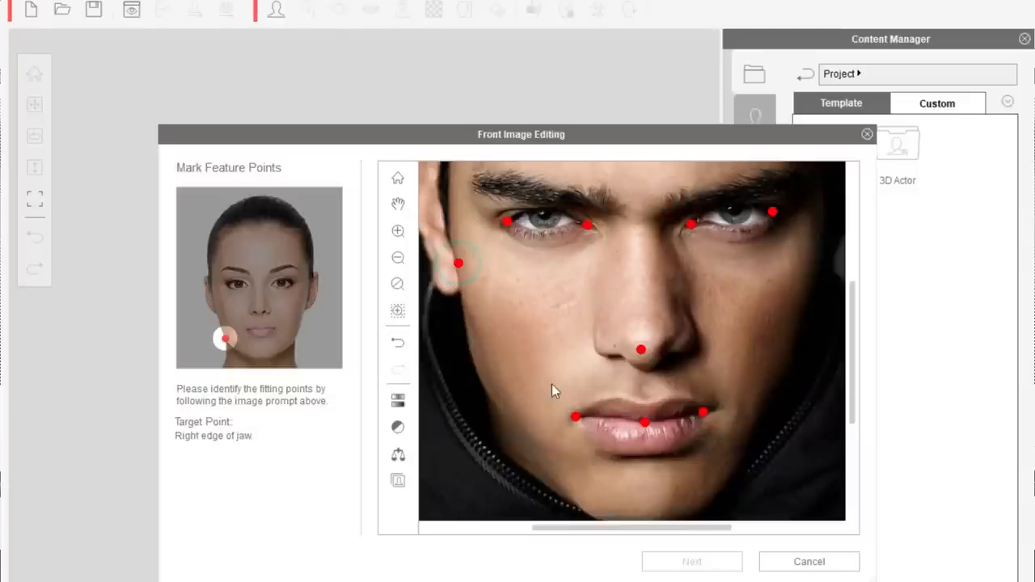
{"action": "left_click", "coordinate": [534, 458]}
{"action": "left_click_drag", "start_coordinate": [855, 328], "coordinate": [855, 360]}
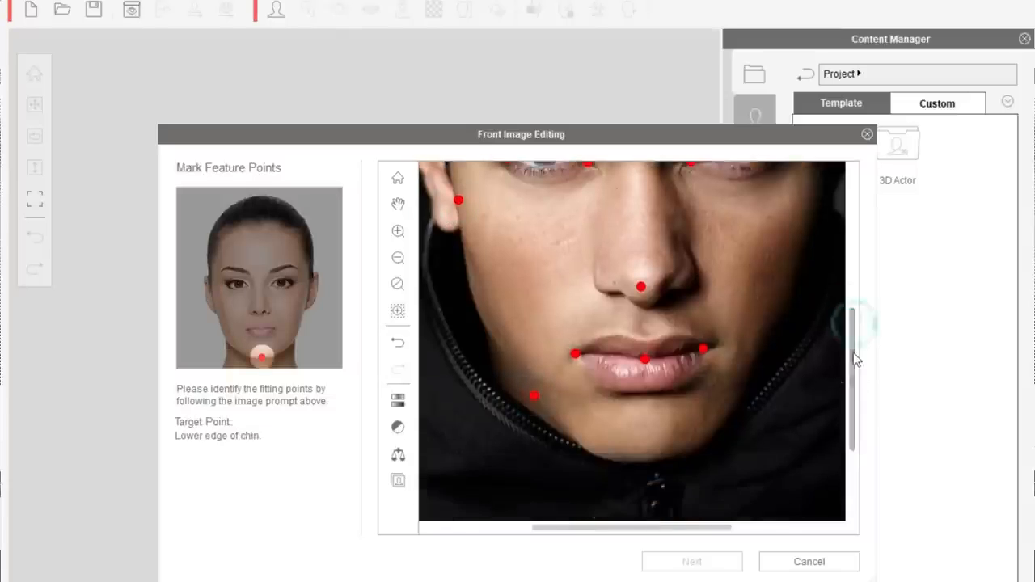
{"action": "left_click", "coordinate": [657, 455]}
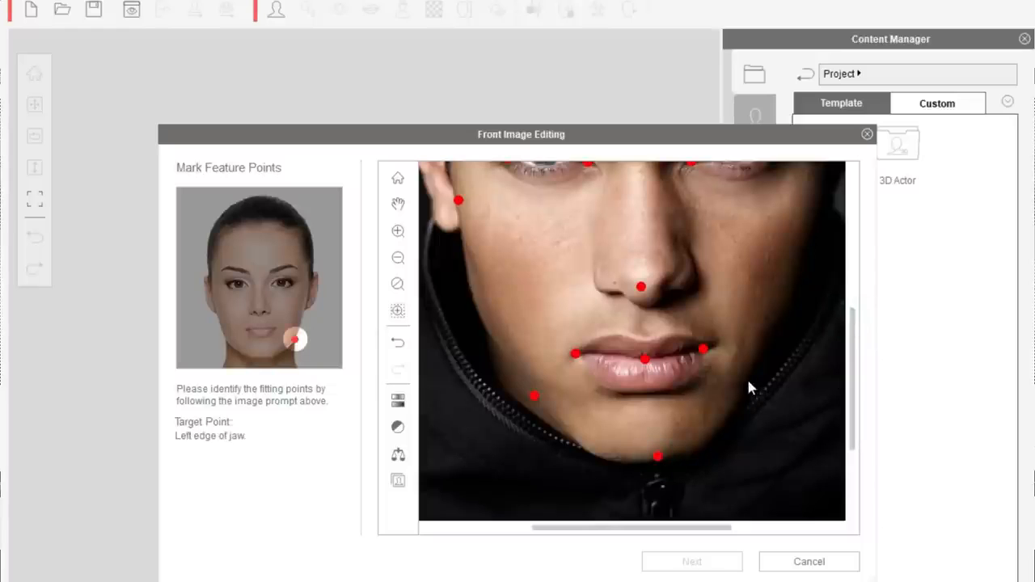
{"action": "left_click", "coordinate": [745, 378]}
{"action": "left_click", "coordinate": [766, 266]}
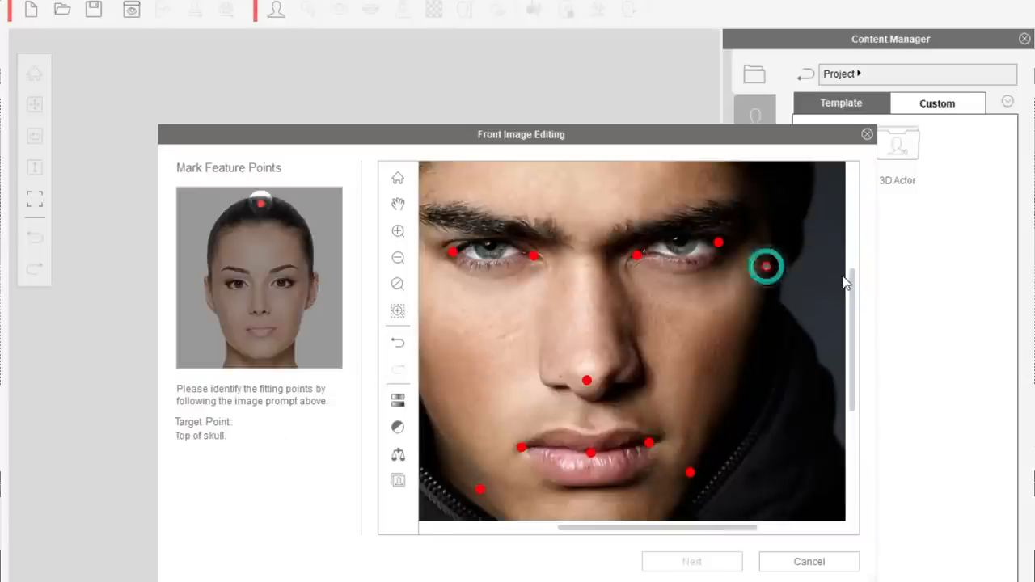
- Mark the top of the skull and proceed to the 3D face profile selection
{"action": "scroll", "coordinate": [858, 294], "scroll_direction": "up", "scroll_amount": 5}
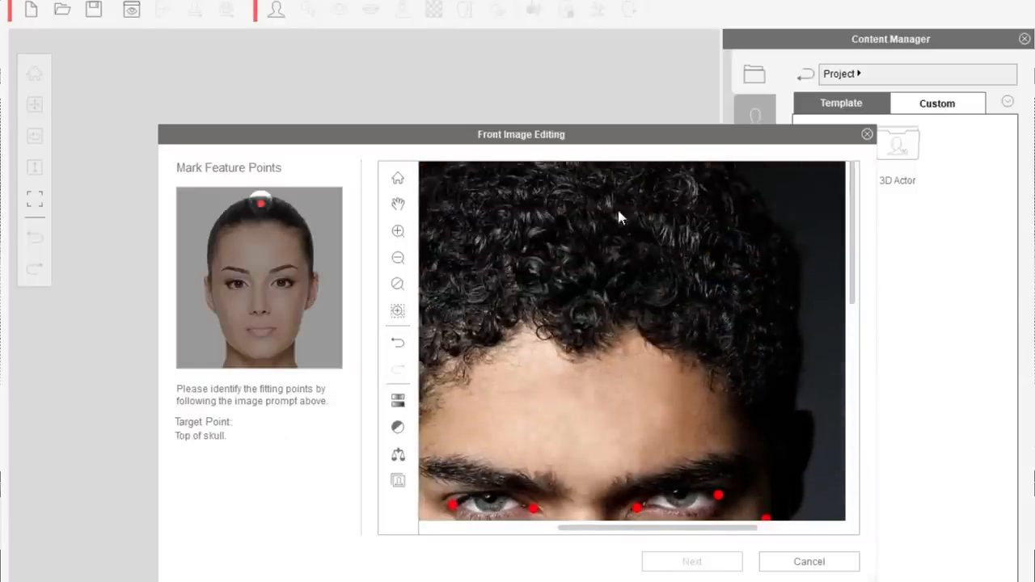
{"action": "left_click", "coordinate": [584, 165]}
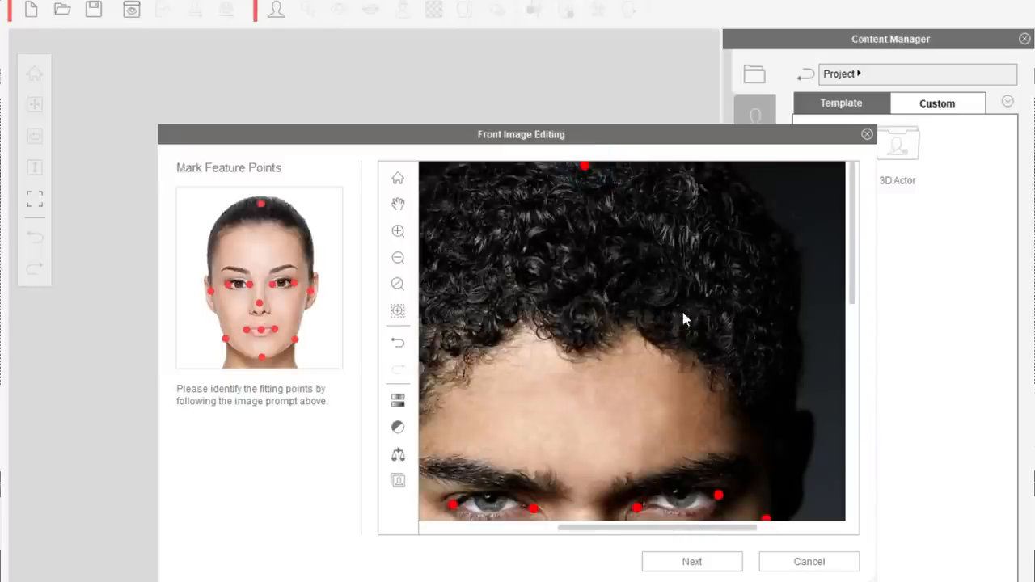
{"action": "left_click", "coordinate": [674, 562]}
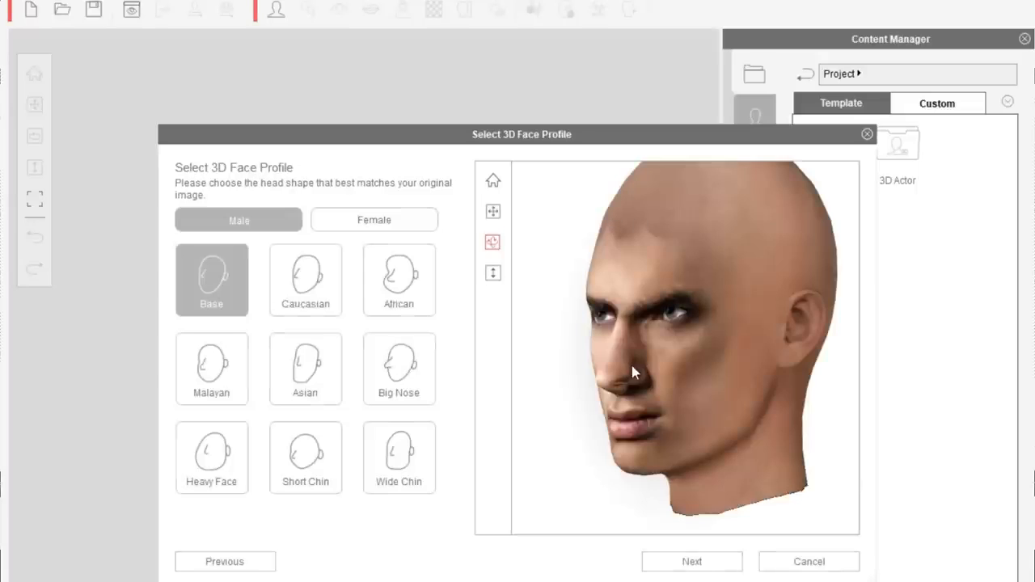
- Rotate the 3D head preview to check it, keep the Male Base profile and proceed to front fitting
{"action": "left_click_drag", "start_coordinate": [632, 365], "coordinate": [687, 368]}
{"action": "left_click_drag", "start_coordinate": [587, 363], "coordinate": [793, 377]}
{"action": "left_click_drag", "start_coordinate": [730, 372], "coordinate": [795, 372]}
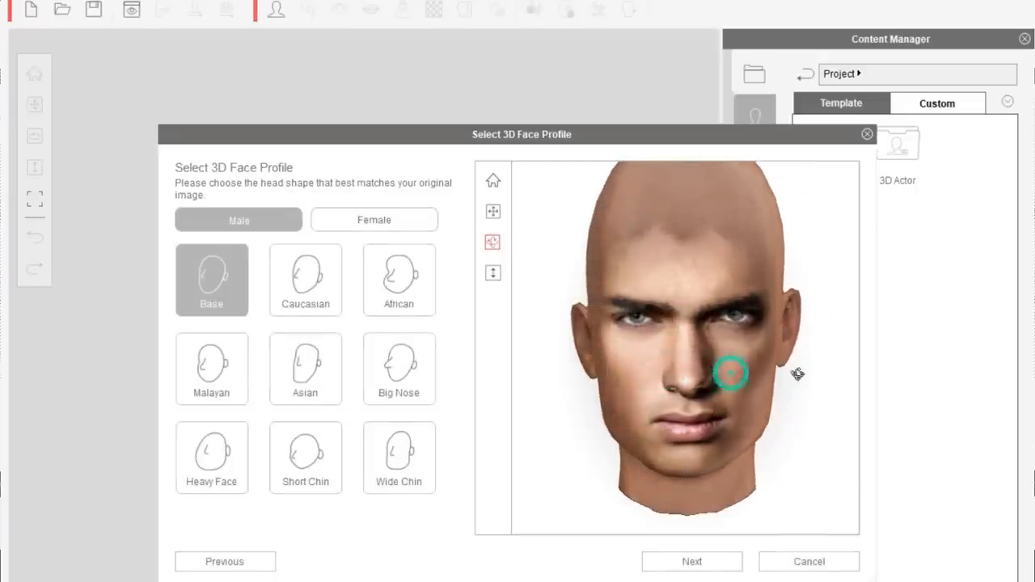
{"action": "left_click_drag", "start_coordinate": [730, 375], "coordinate": [795, 377]}
{"action": "left_click_drag", "start_coordinate": [730, 373], "coordinate": [794, 377]}
{"action": "left_click_drag", "start_coordinate": [730, 373], "coordinate": [794, 378]}
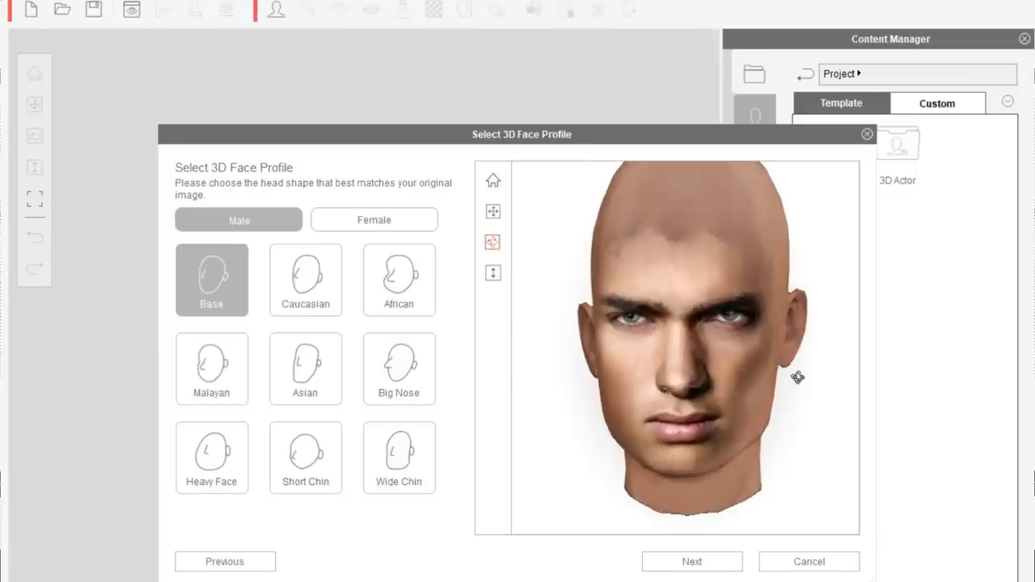
{"action": "left_click_drag", "start_coordinate": [731, 373], "coordinate": [792, 370]}
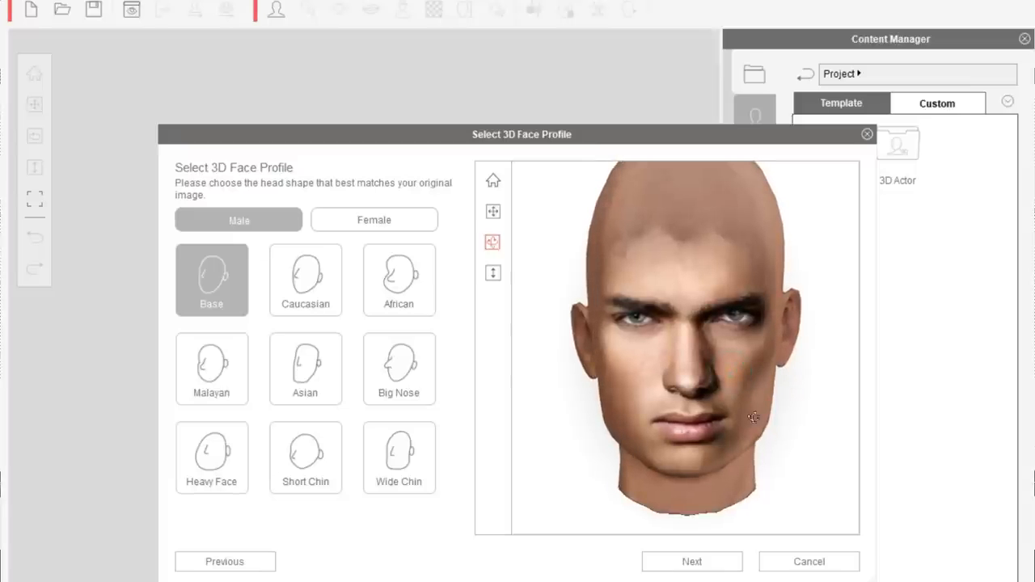
{"action": "left_click", "coordinate": [691, 566]}
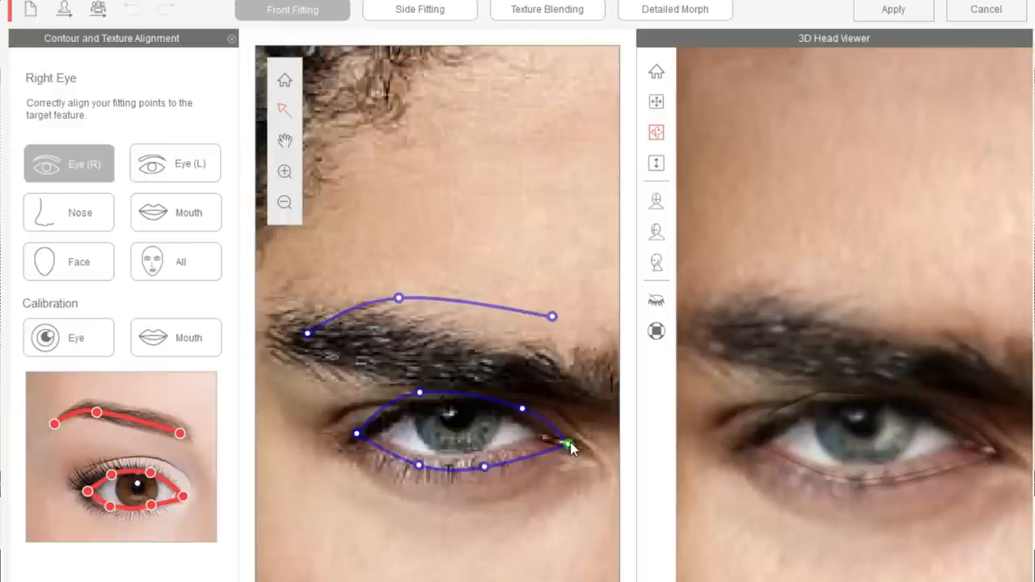
- Adjust the right eye's inner corner and lower lid points and lower the right eyebrow curve onto the brow
{"action": "left_click_drag", "start_coordinate": [570, 444], "coordinate": [575, 443]}
{"action": "left_click_drag", "start_coordinate": [482, 466], "coordinate": [489, 454]}
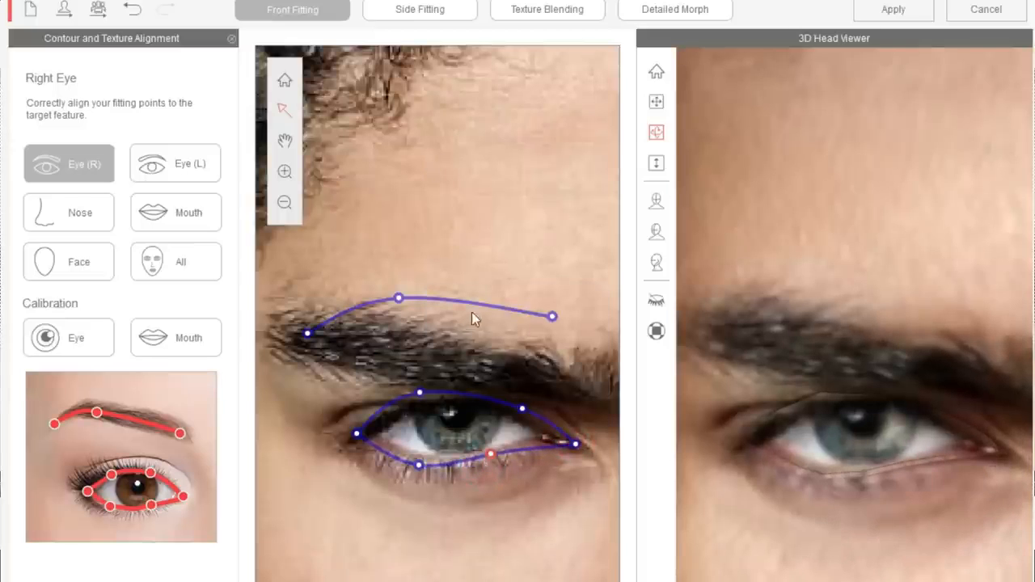
{"action": "left_click_drag", "start_coordinate": [484, 305], "coordinate": [493, 352]}
{"action": "left_click_drag", "start_coordinate": [315, 374], "coordinate": [303, 344]}
{"action": "left_click", "coordinate": [402, 342]}
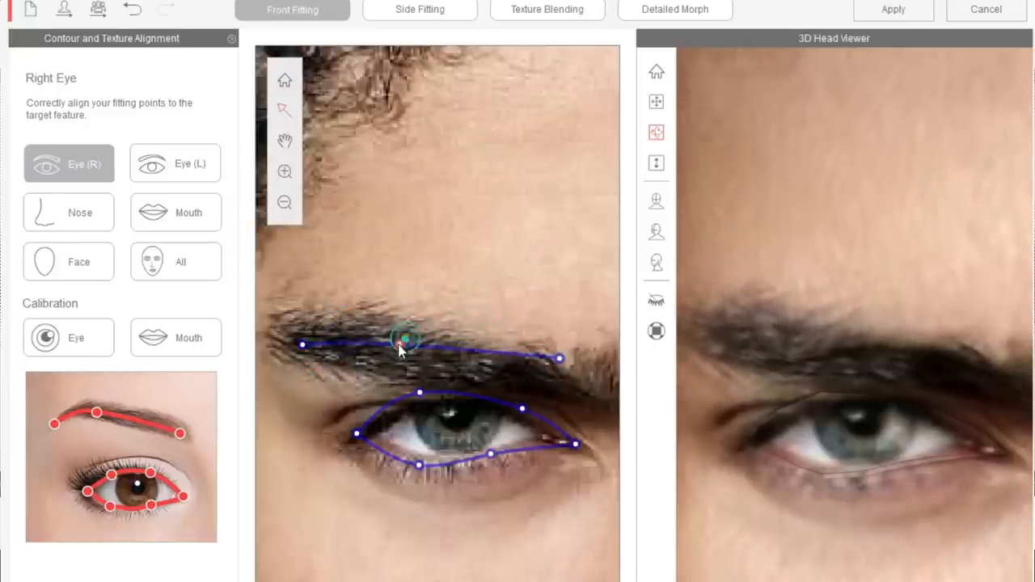
{"action": "left_click_drag", "start_coordinate": [558, 358], "coordinate": [558, 367]}
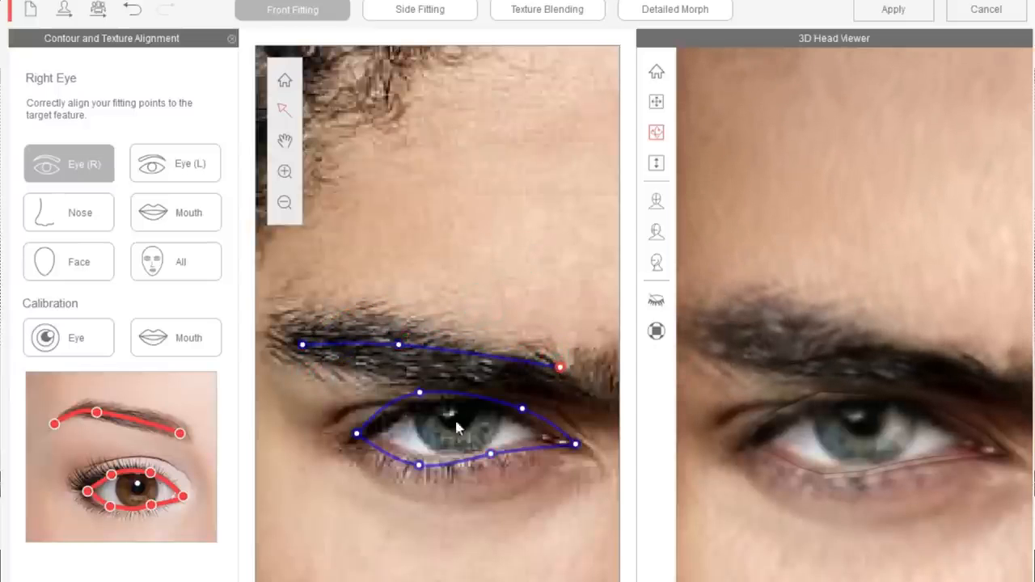
- Tighten the right eye contour by moving its upper lid, lower lid and inner corner points onto the eye's edges
{"action": "left_click_drag", "start_coordinate": [419, 392], "coordinate": [431, 401]}
{"action": "left_click_drag", "start_coordinate": [421, 466], "coordinate": [419, 460]}
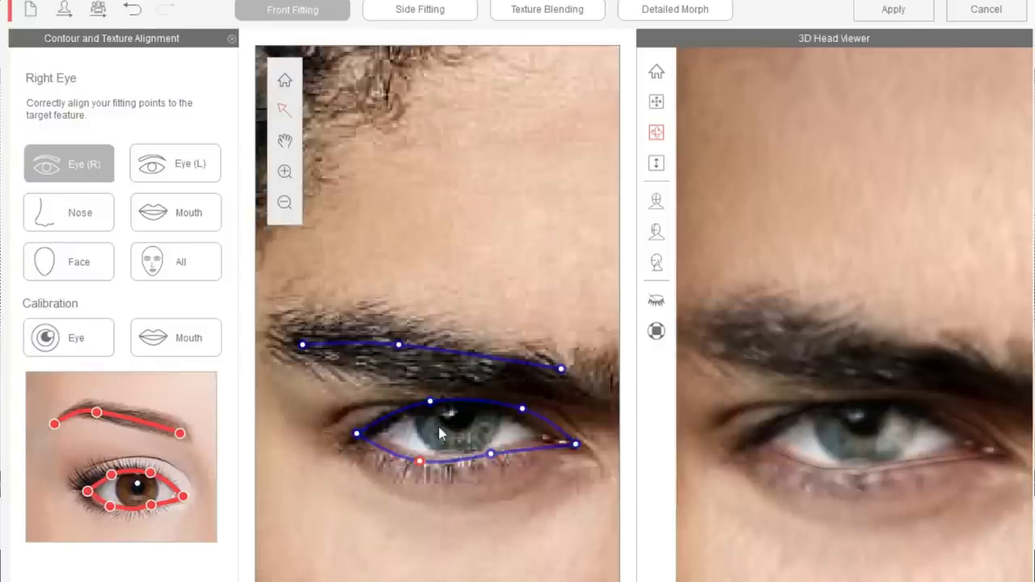
{"action": "left_click", "coordinate": [573, 444]}
{"action": "left_click_drag", "start_coordinate": [569, 445], "coordinate": [547, 444]}
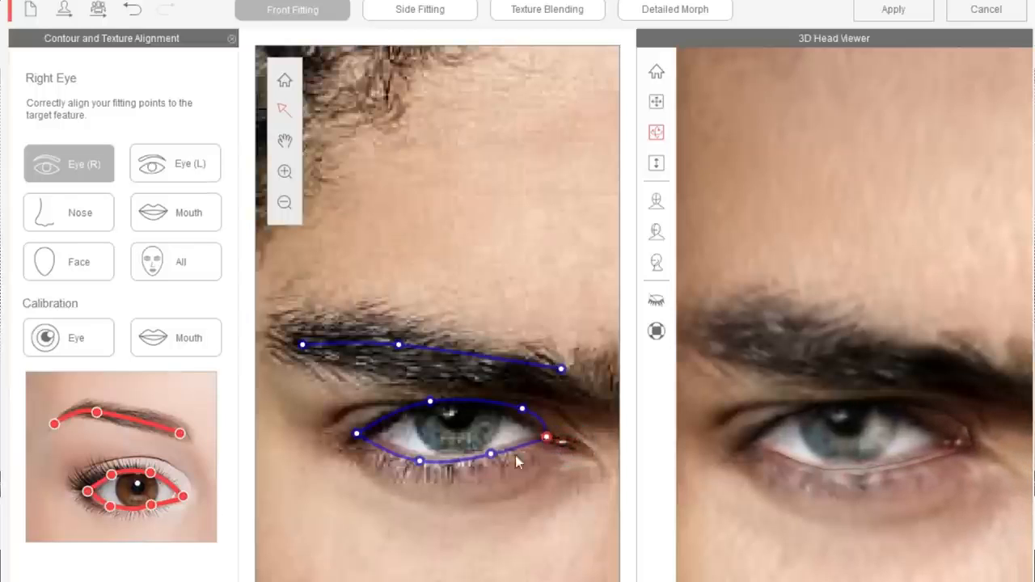
{"action": "left_click_drag", "start_coordinate": [418, 463], "coordinate": [422, 456]}
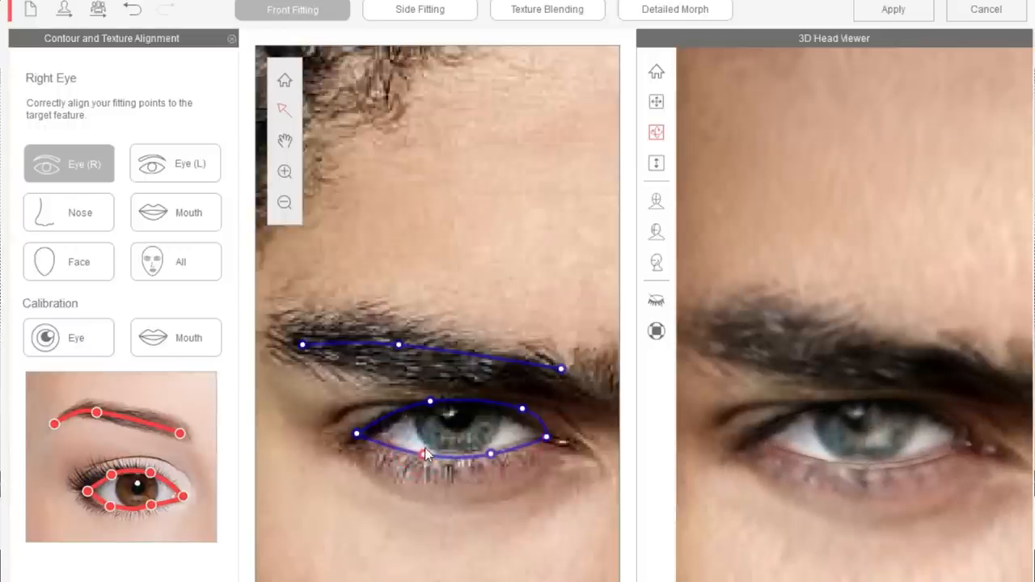
{"action": "left_click_drag", "start_coordinate": [433, 404], "coordinate": [431, 409]}
{"action": "left_click_drag", "start_coordinate": [523, 413], "coordinate": [515, 412]}
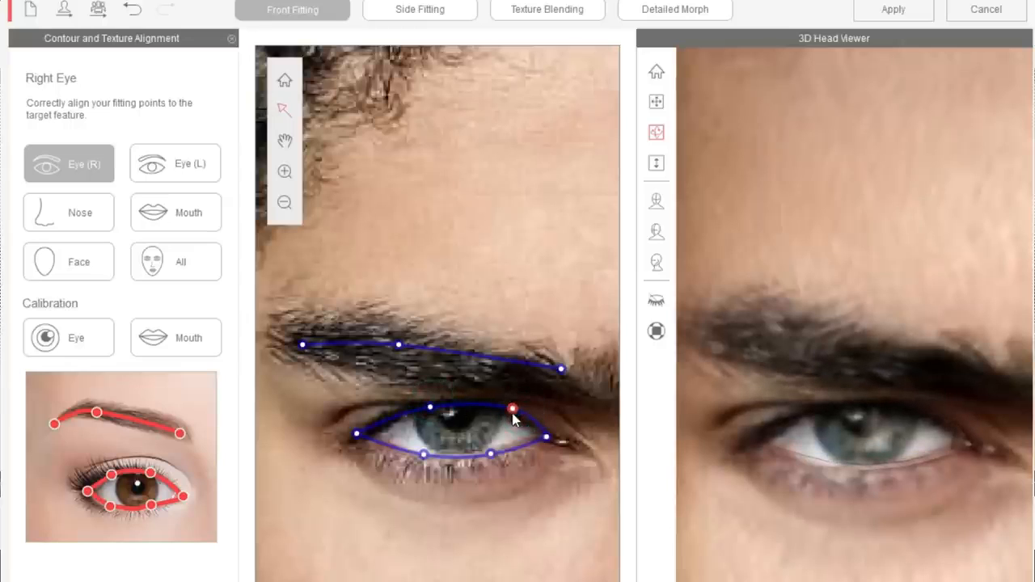
- Switch to the left eye and align the inner and middle eyebrow points with the brow's upper edge
{"action": "left_click", "coordinate": [195, 178]}
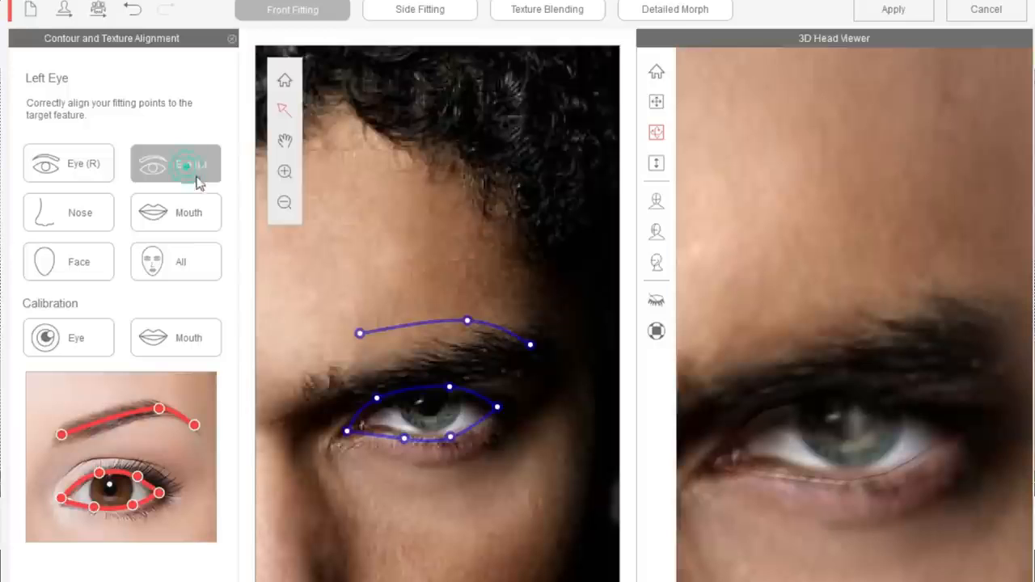
{"action": "left_click_drag", "start_coordinate": [363, 334], "coordinate": [339, 375]}
{"action": "left_click_drag", "start_coordinate": [466, 322], "coordinate": [452, 353]}
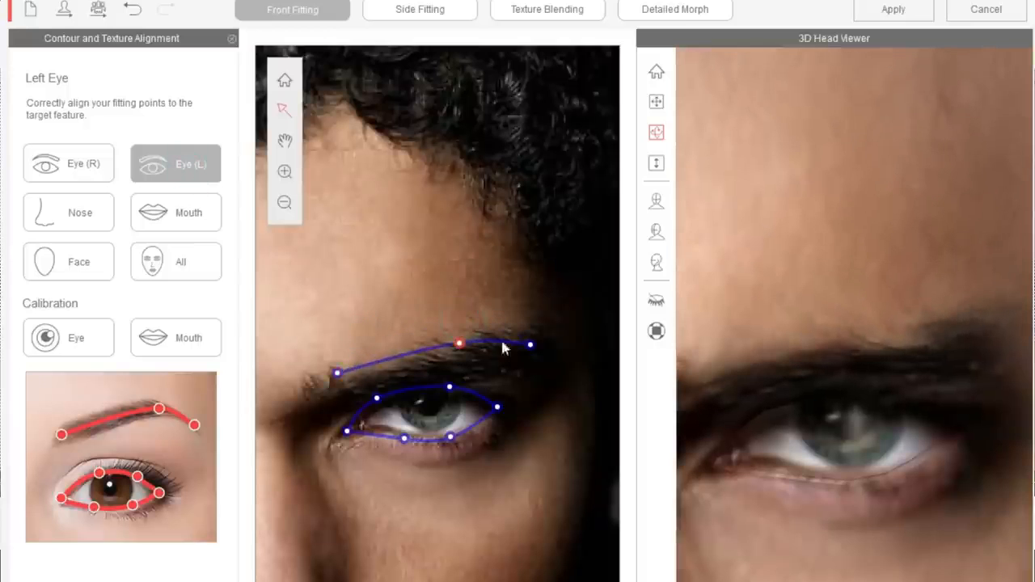
- Align the left eye contour's lid and corner points with the edges of the eye
{"action": "scroll", "coordinate": [441, 422], "scroll_direction": "up", "scroll_amount": 2}
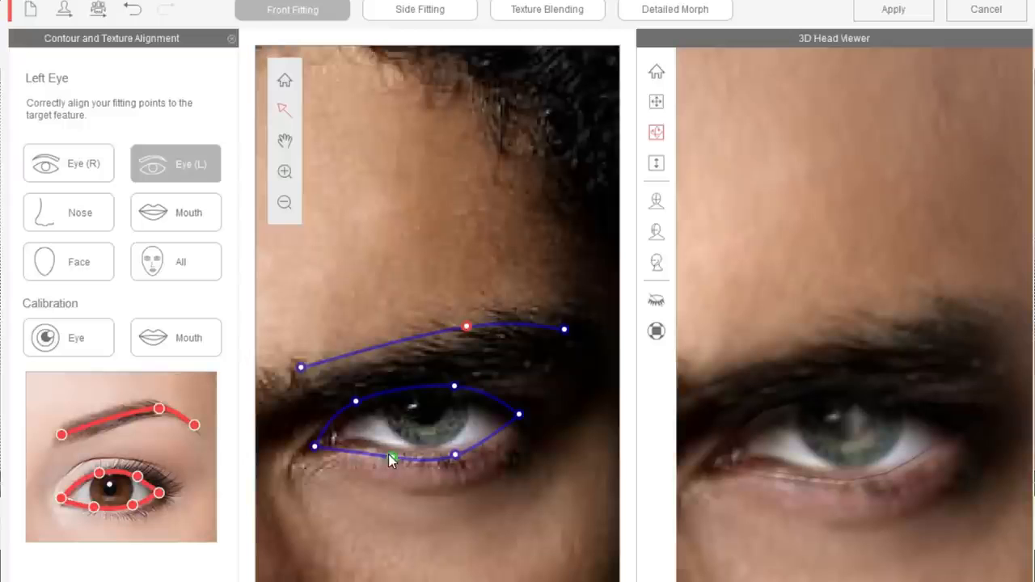
{"action": "left_click_drag", "start_coordinate": [388, 454], "coordinate": [389, 447]}
{"action": "left_click_drag", "start_coordinate": [457, 460], "coordinate": [455, 450]}
{"action": "left_click_drag", "start_coordinate": [459, 387], "coordinate": [450, 392]}
{"action": "left_click_drag", "start_coordinate": [520, 414], "coordinate": [515, 419]}
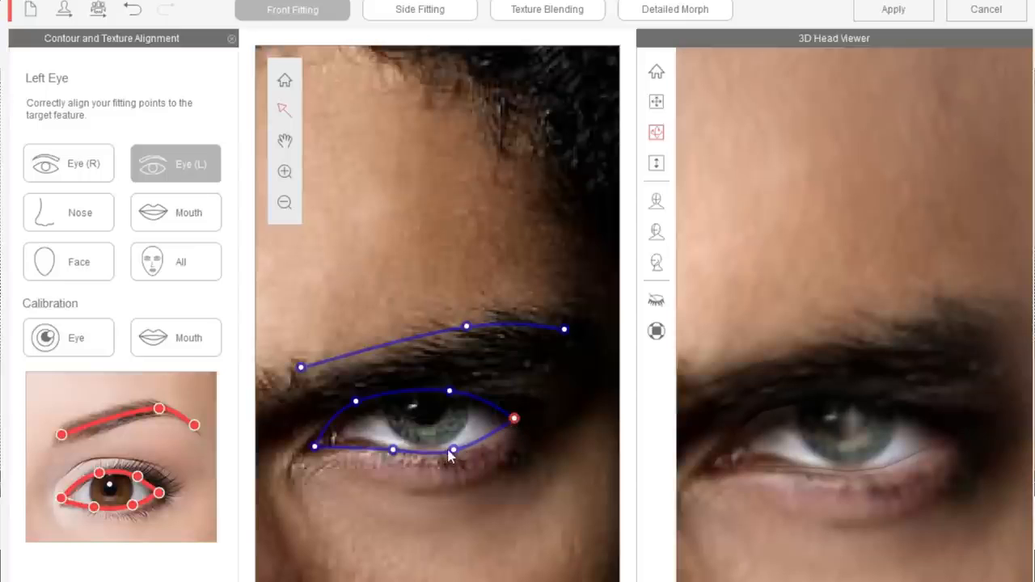
{"action": "left_click_drag", "start_coordinate": [457, 455], "coordinate": [459, 455]}
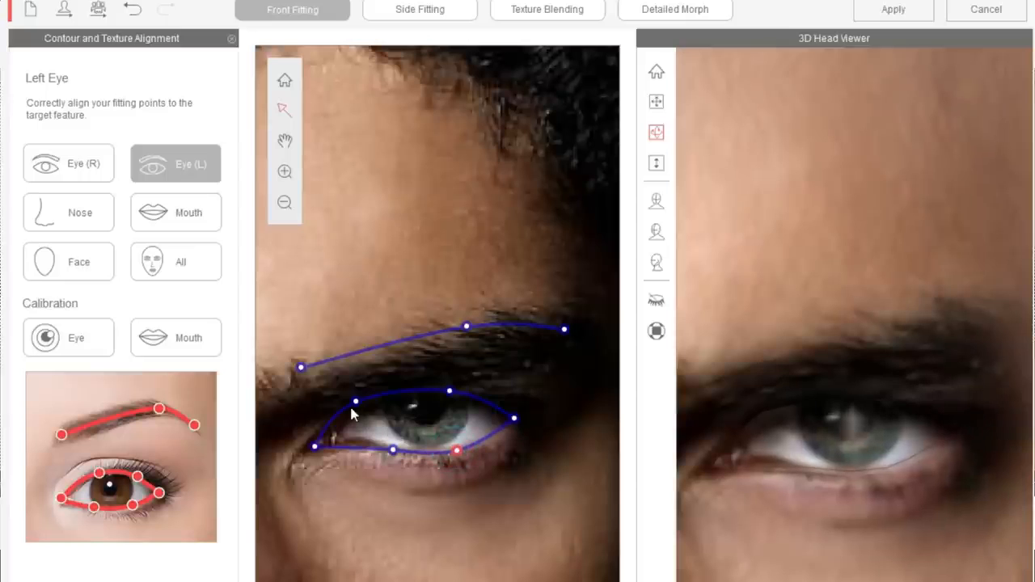
{"action": "left_click_drag", "start_coordinate": [354, 402], "coordinate": [357, 405]}
{"action": "left_click", "coordinate": [450, 393]}
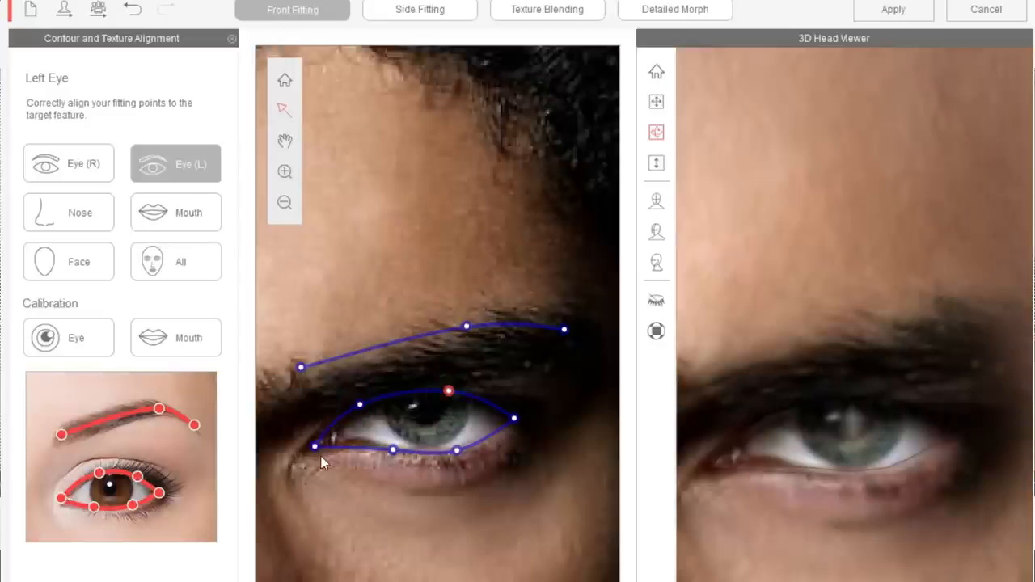
{"action": "left_click_drag", "start_coordinate": [319, 448], "coordinate": [320, 442]}
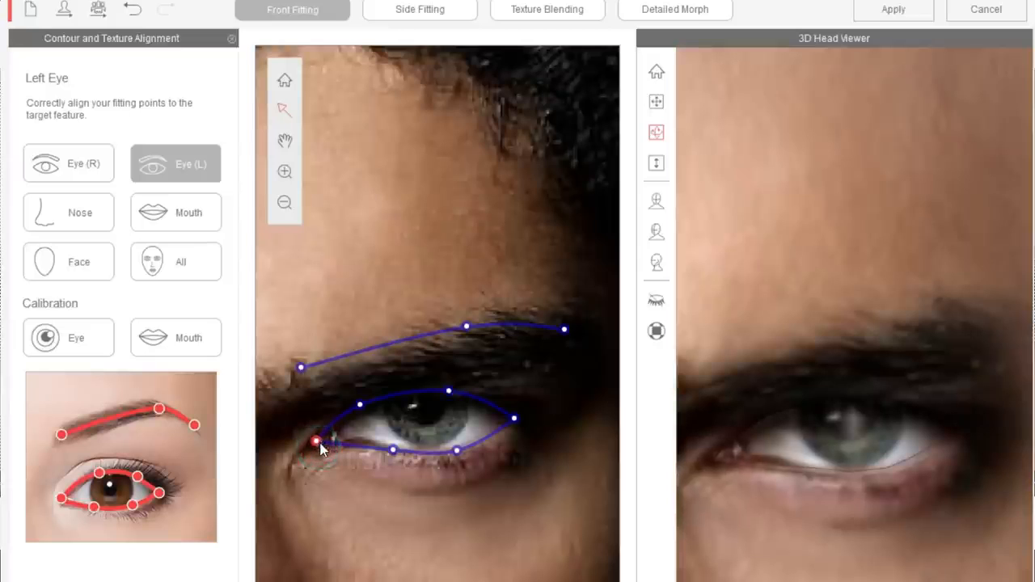
{"action": "left_click_drag", "start_coordinate": [393, 451], "coordinate": [382, 444]}
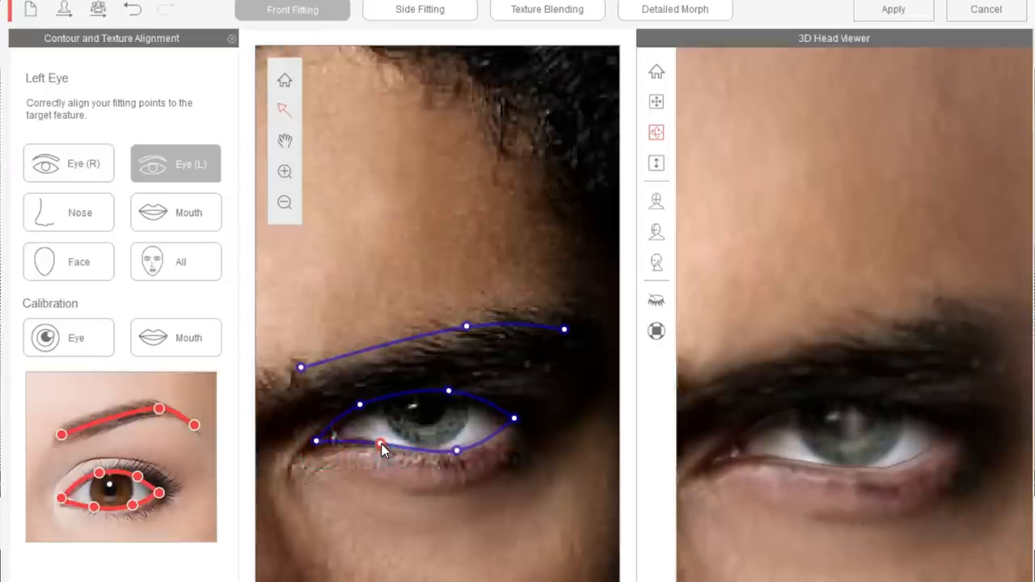
- Switch to the nose and align the contour points around the subject's left nostril and wing with the nose's edge
{"action": "left_click", "coordinate": [81, 226]}
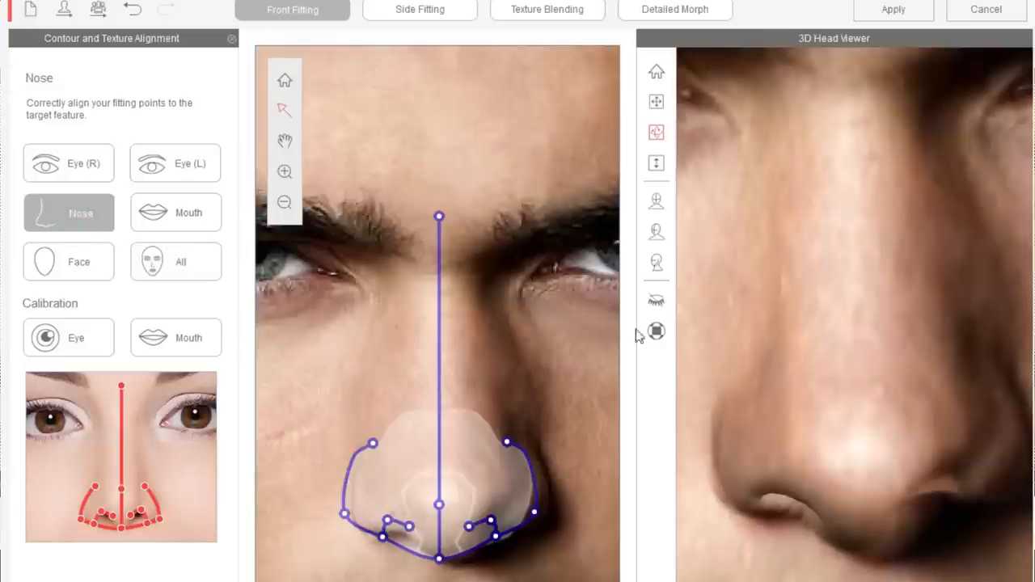
{"action": "scroll", "coordinate": [852, 341], "scroll_direction": "down", "scroll_amount": 3}
{"action": "left_click_drag", "start_coordinate": [535, 512], "coordinate": [479, 534]}
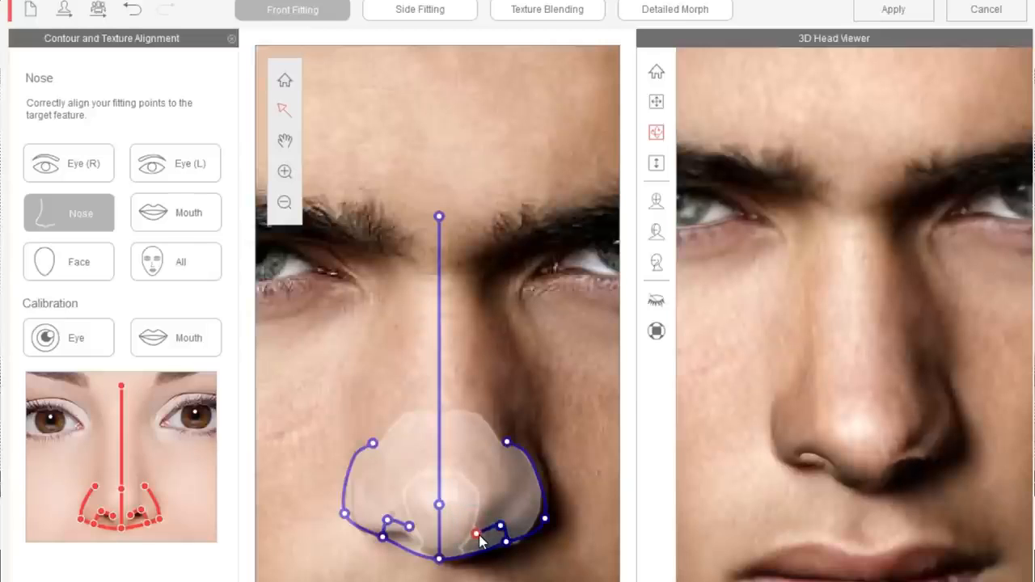
{"action": "left_click_drag", "start_coordinate": [547, 521], "coordinate": [556, 520]}
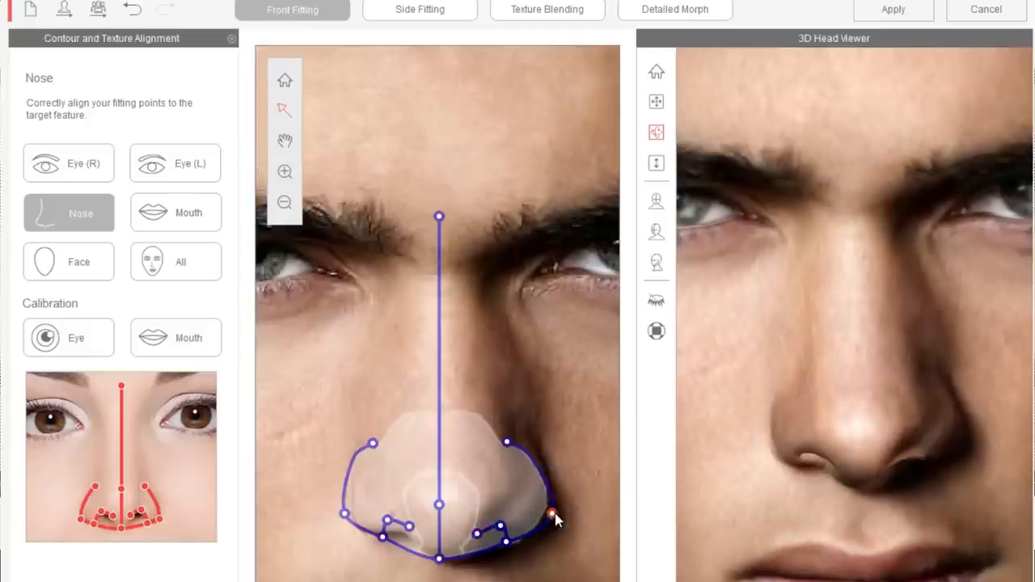
{"action": "left_click_drag", "start_coordinate": [507, 443], "coordinate": [517, 435]}
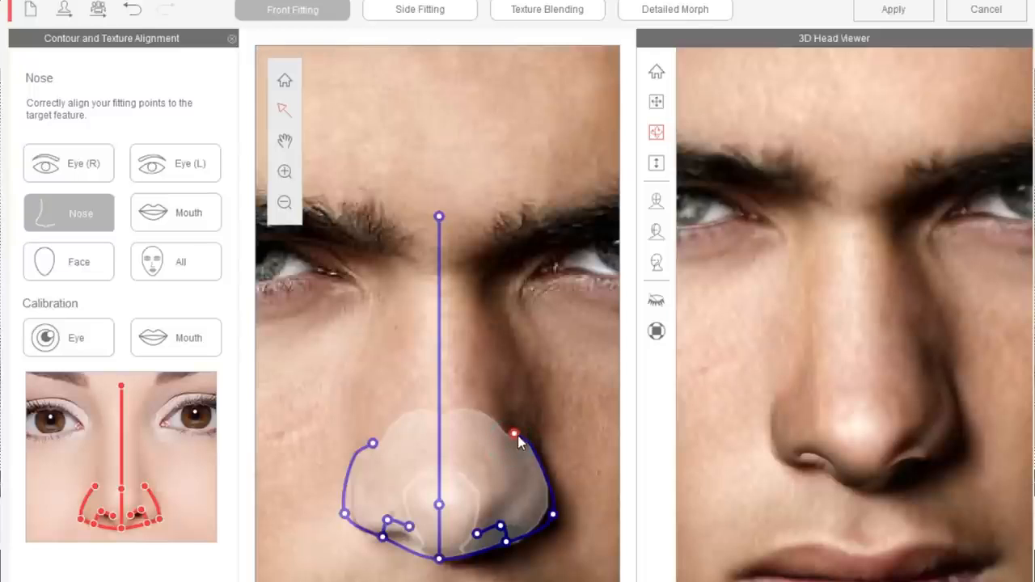
{"action": "left_click", "coordinate": [506, 540]}
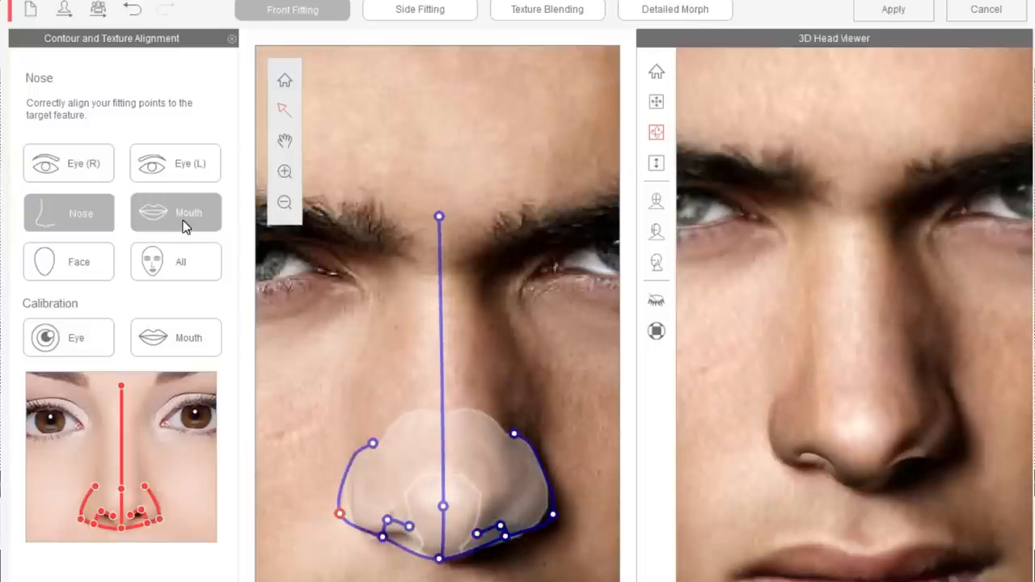
- Switch to the mouth and align the two corner points and the lip-parting line points with the lips
{"action": "left_click", "coordinate": [183, 227]}
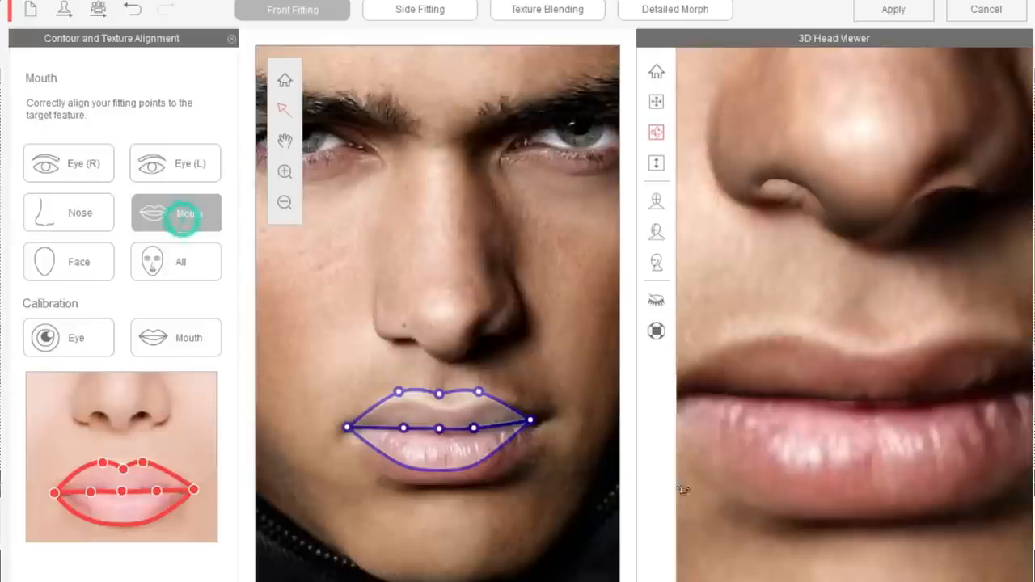
{"action": "left_click_drag", "start_coordinate": [530, 420], "coordinate": [540, 419]}
{"action": "left_click", "coordinate": [439, 430]}
{"action": "left_click_drag", "start_coordinate": [439, 429], "coordinate": [477, 430]}
{"action": "left_click", "coordinate": [403, 429]}
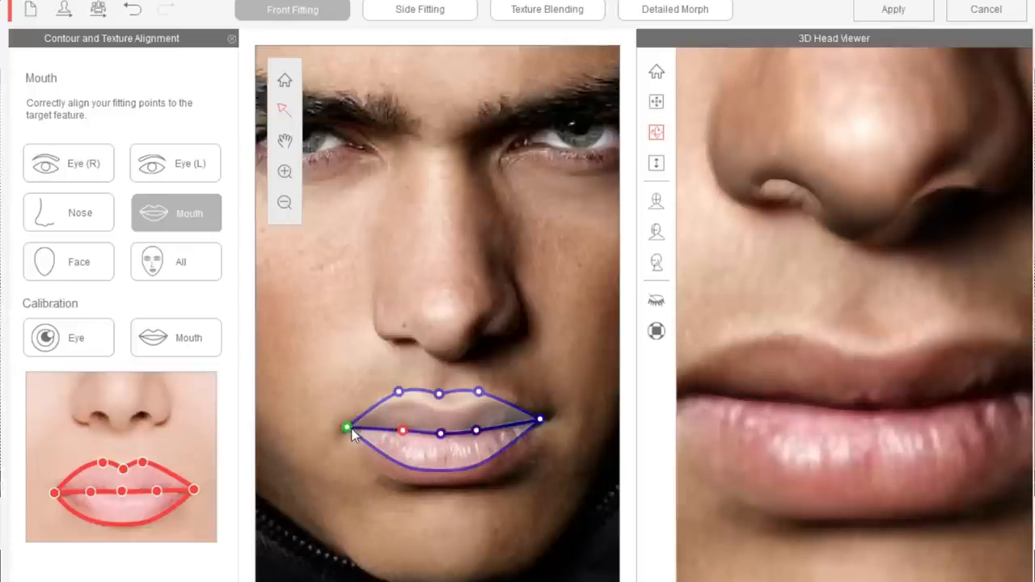
{"action": "left_click_drag", "start_coordinate": [348, 429], "coordinate": [346, 425]}
{"action": "left_click", "coordinate": [539, 419]}
{"action": "scroll", "coordinate": [801, 340], "scroll_direction": "down", "scroll_amount": 5}
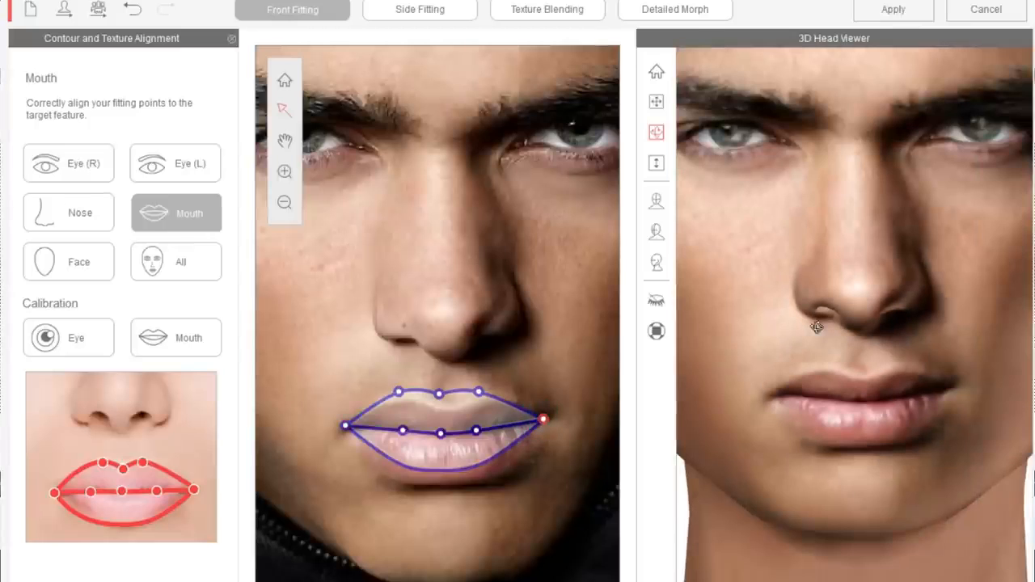
- Switch to the face outline, fit the jaw, chin and crown points to the head, and apply the fitting
{"action": "left_click", "coordinate": [110, 274]}
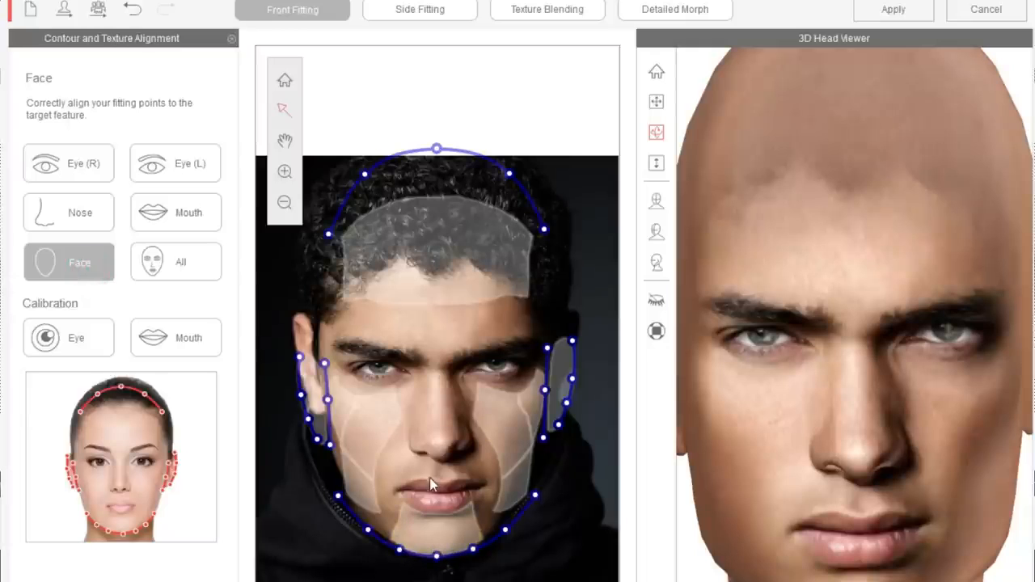
{"action": "left_click_drag", "start_coordinate": [368, 529], "coordinate": [349, 492]}
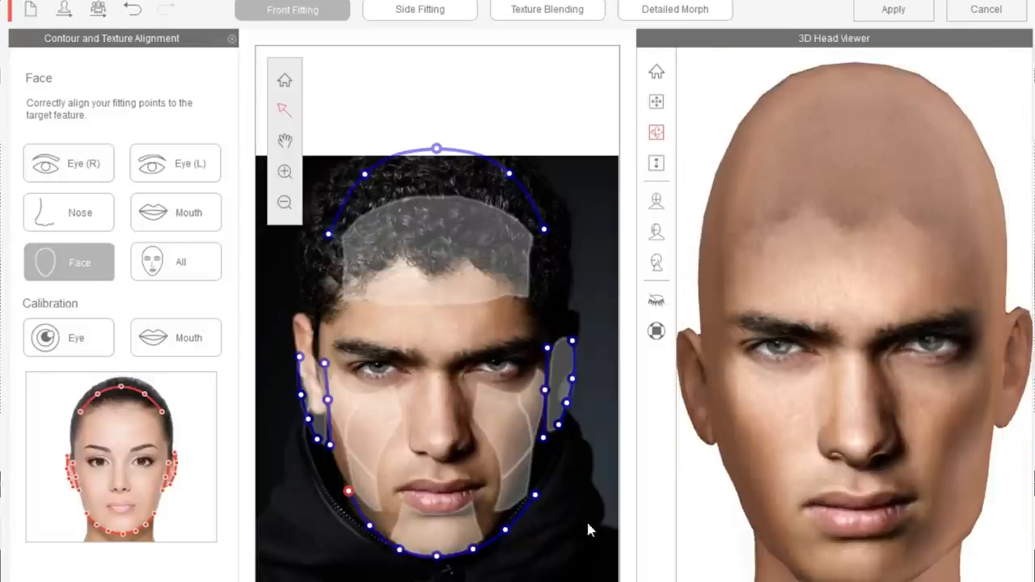
{"action": "left_click_drag", "start_coordinate": [504, 529], "coordinate": [502, 528]}
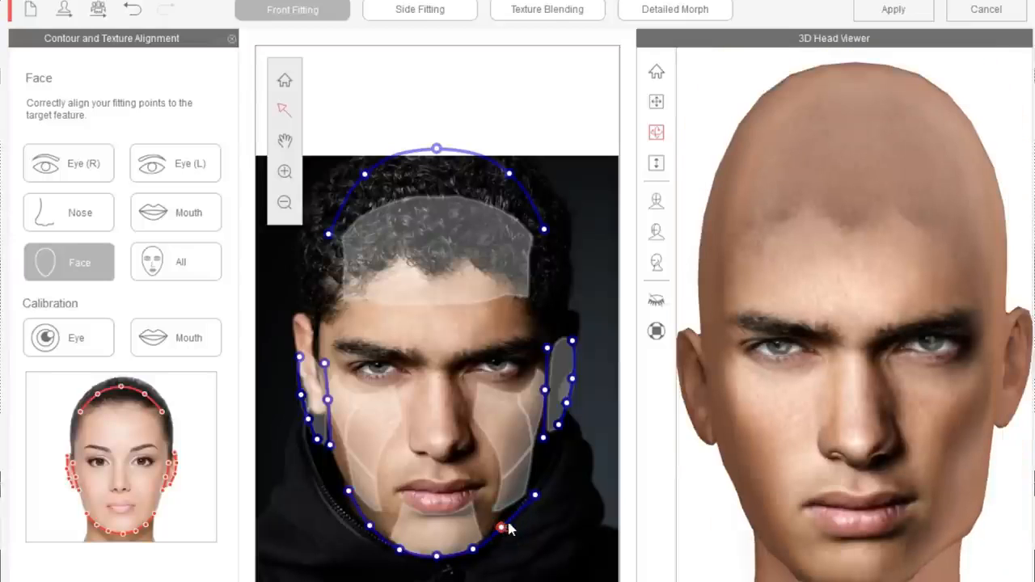
{"action": "left_click_drag", "start_coordinate": [535, 495], "coordinate": [526, 493]}
{"action": "left_click_drag", "start_coordinate": [438, 556], "coordinate": [436, 560]}
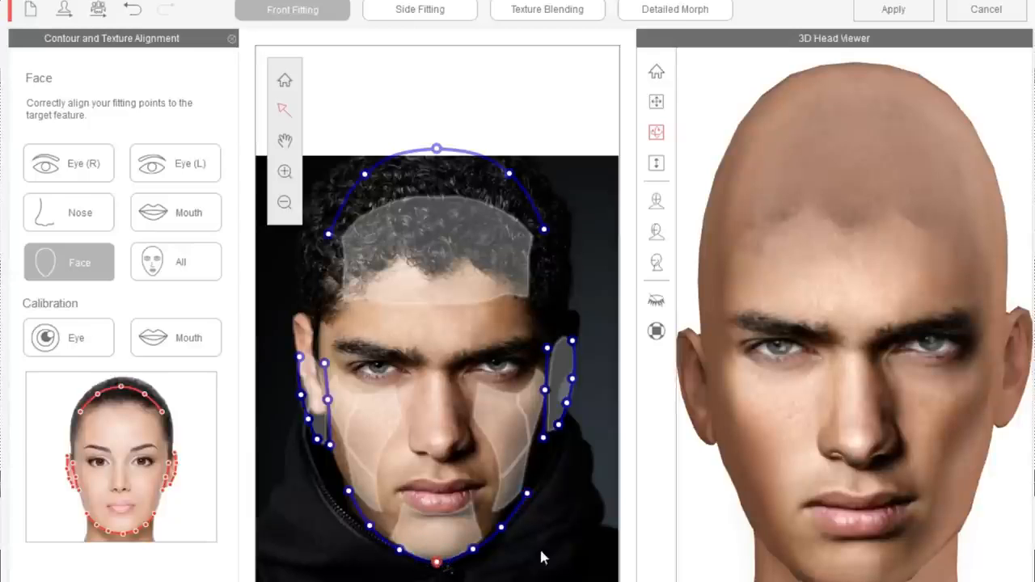
{"action": "left_click_drag", "start_coordinate": [501, 527], "coordinate": [501, 531]}
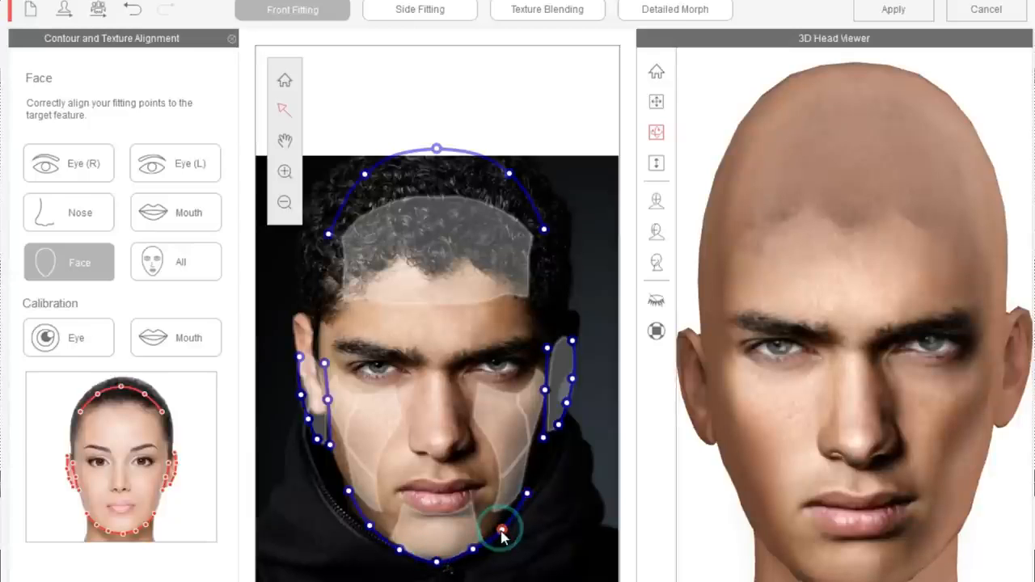
{"action": "scroll", "coordinate": [881, 349], "scroll_direction": "down", "scroll_amount": 3}
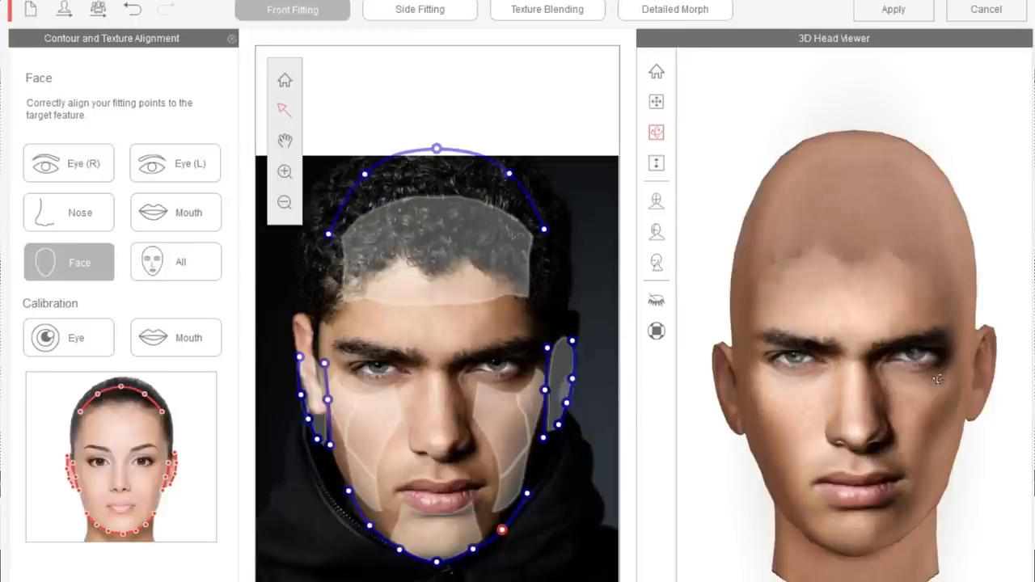
{"action": "left_click", "coordinate": [893, 10]}
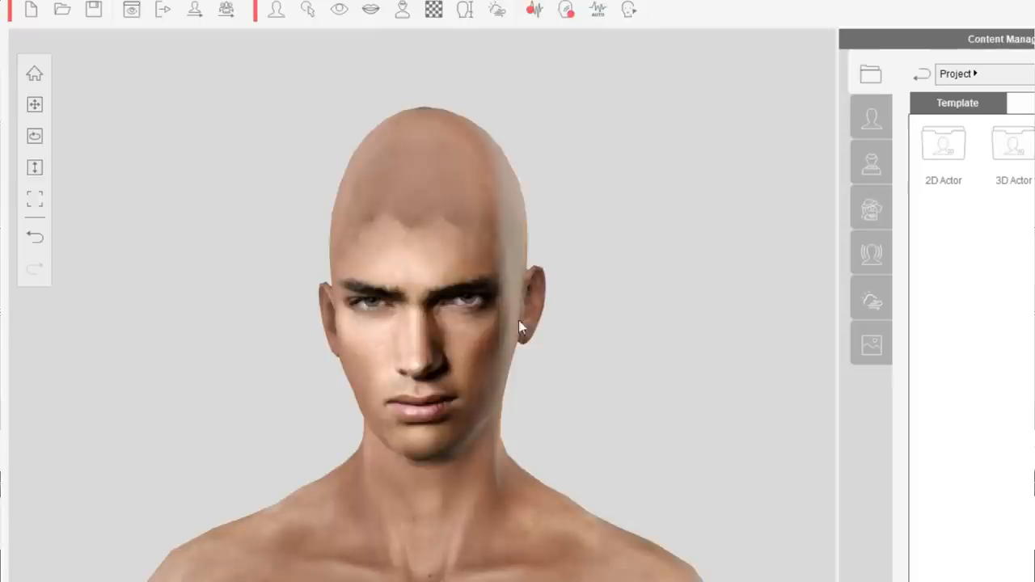
- Play the finished actor's animation and stop it again
{"action": "key", "text": "space"}
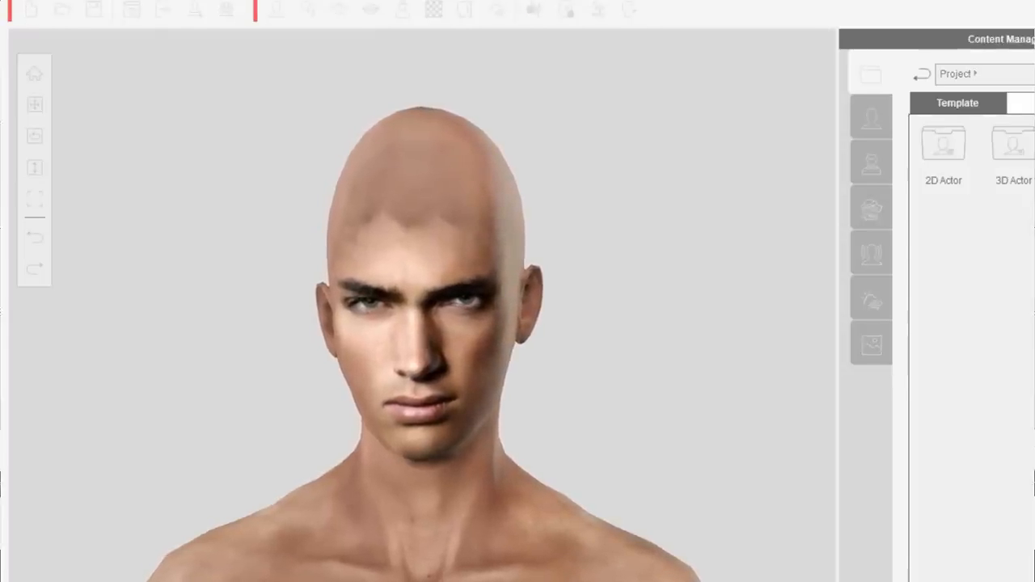
{"action": "key", "text": "space"}
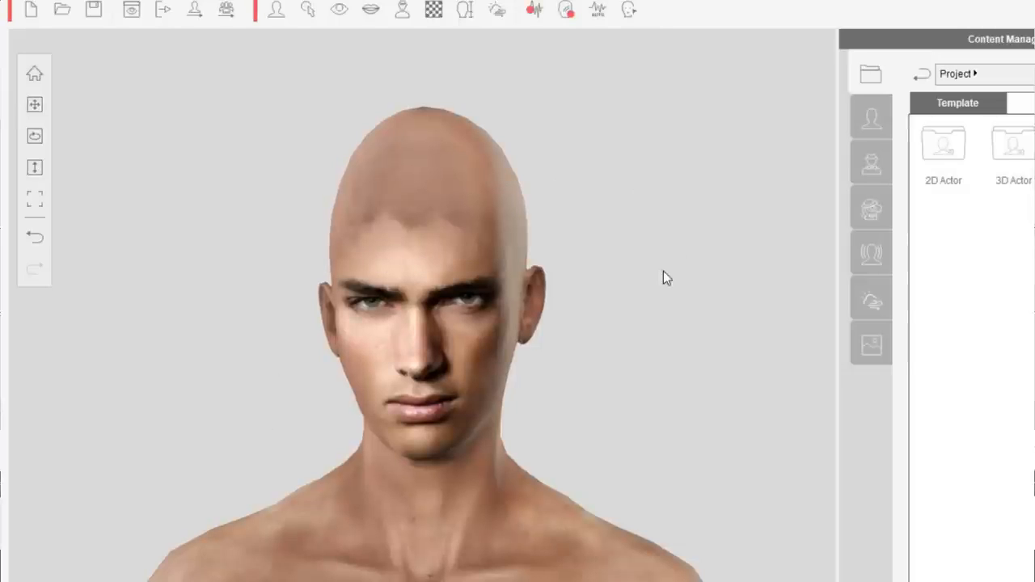
- Export the actor as an RLHead file with the left eye texture, saved as default in the RI head folder
{"action": "left_click", "coordinate": [193, 15]}
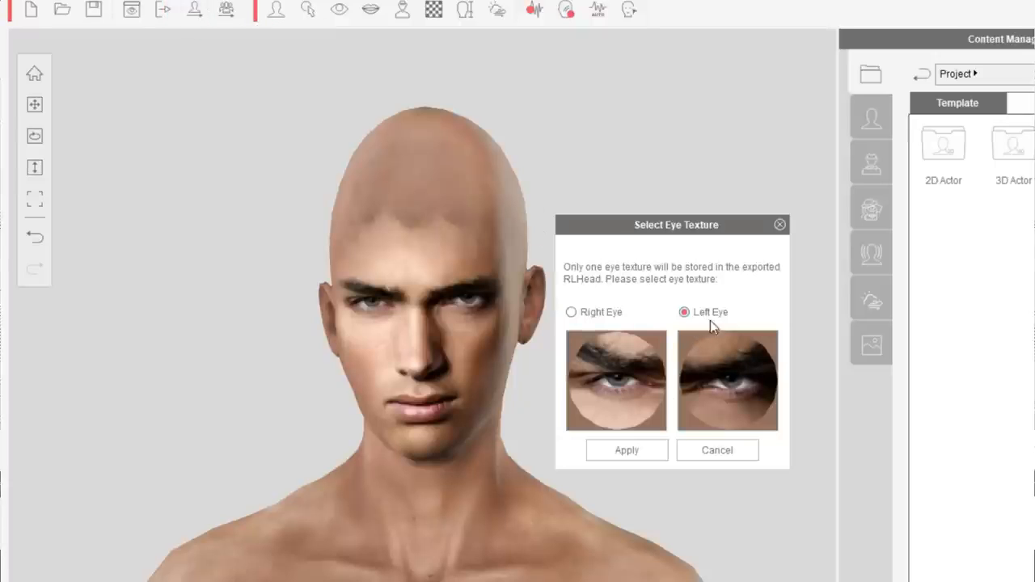
{"action": "left_click", "coordinate": [637, 451]}
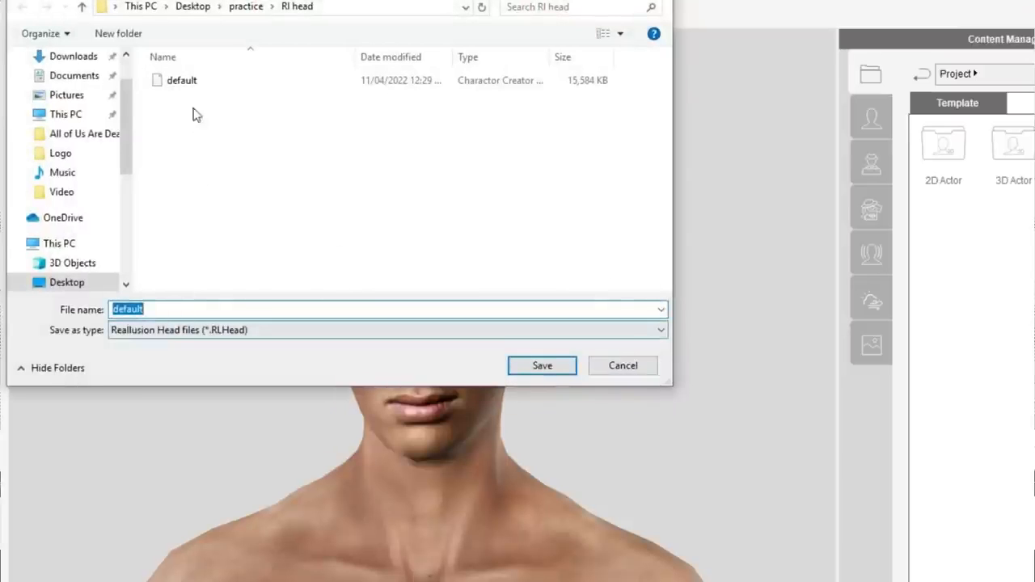
{"action": "left_click", "coordinate": [533, 369]}
{"action": "left_click", "coordinate": [545, 357]}
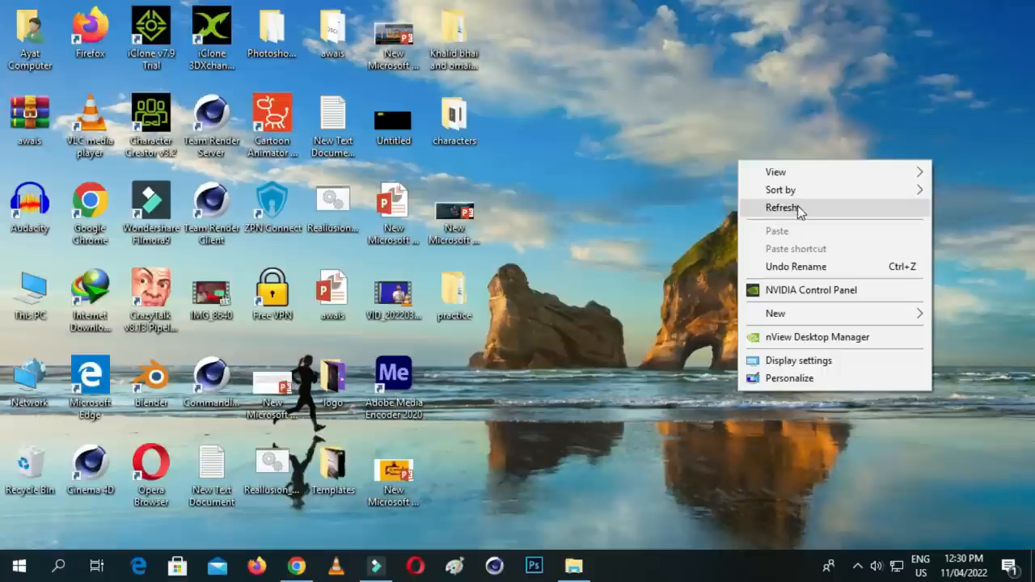
- Refresh the desktop and launch Character Creator v3.2
{"action": "left_click", "coordinate": [798, 210]}
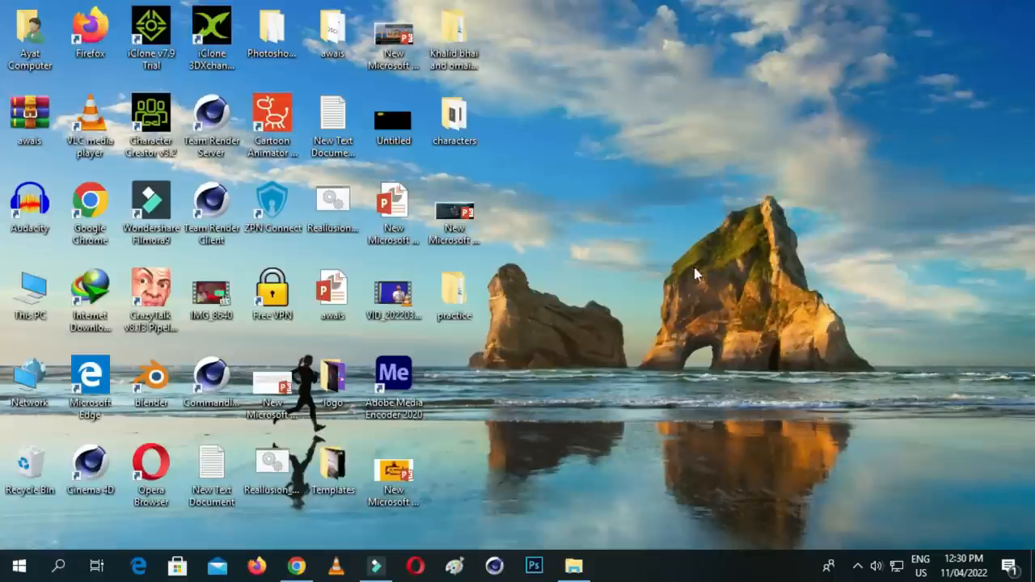
{"action": "double_click", "coordinate": [153, 148]}
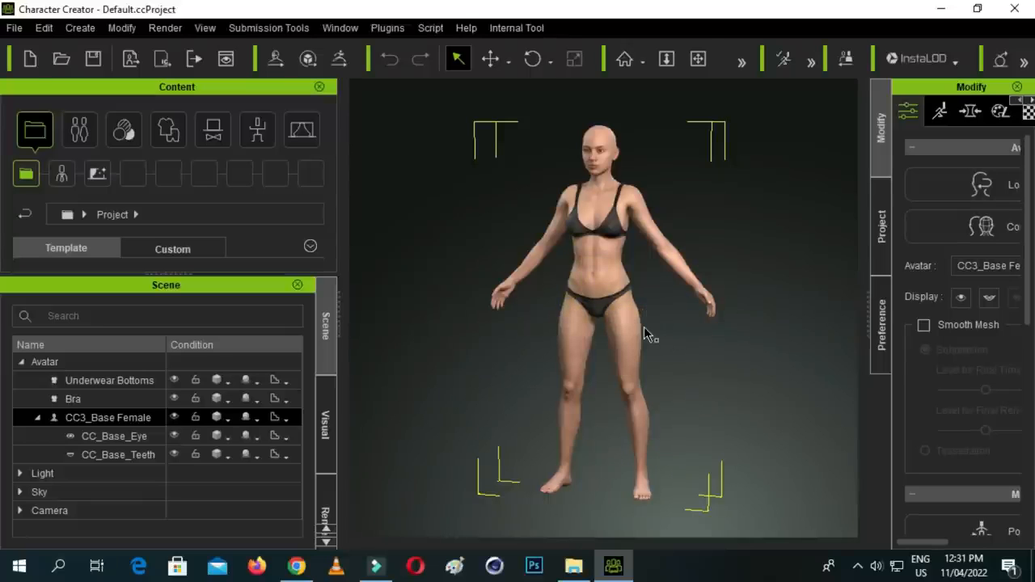
{"action": "scroll", "coordinate": [663, 331], "scroll_direction": "up", "scroll_amount": 1}
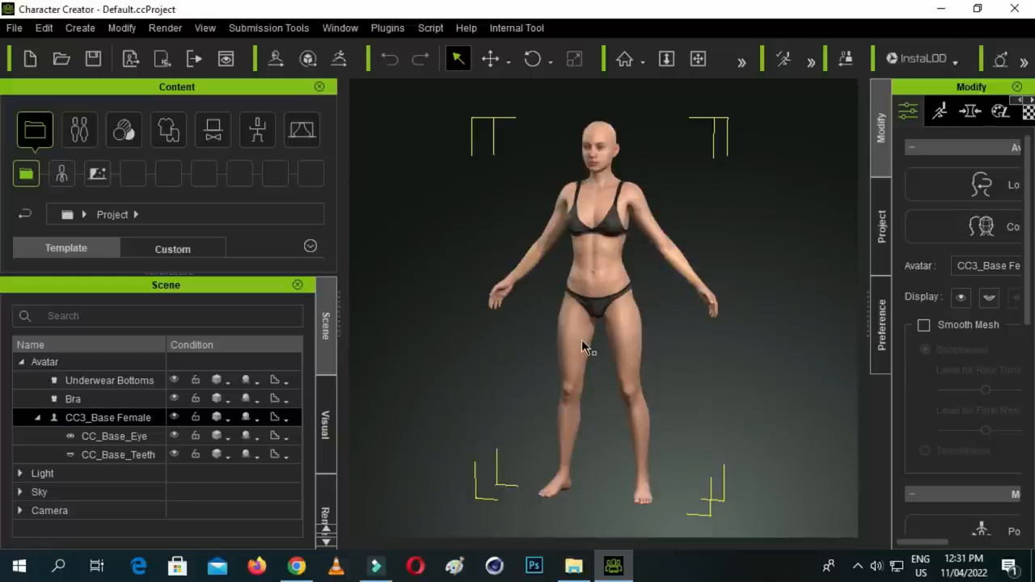
{"action": "left_click", "coordinate": [573, 566]}
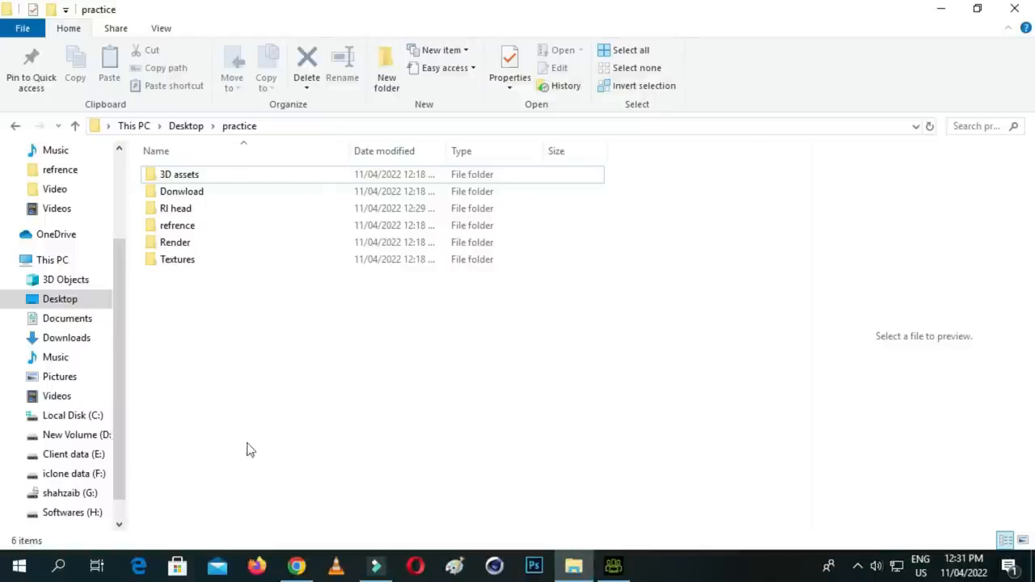
{"action": "left_click", "coordinate": [93, 456]}
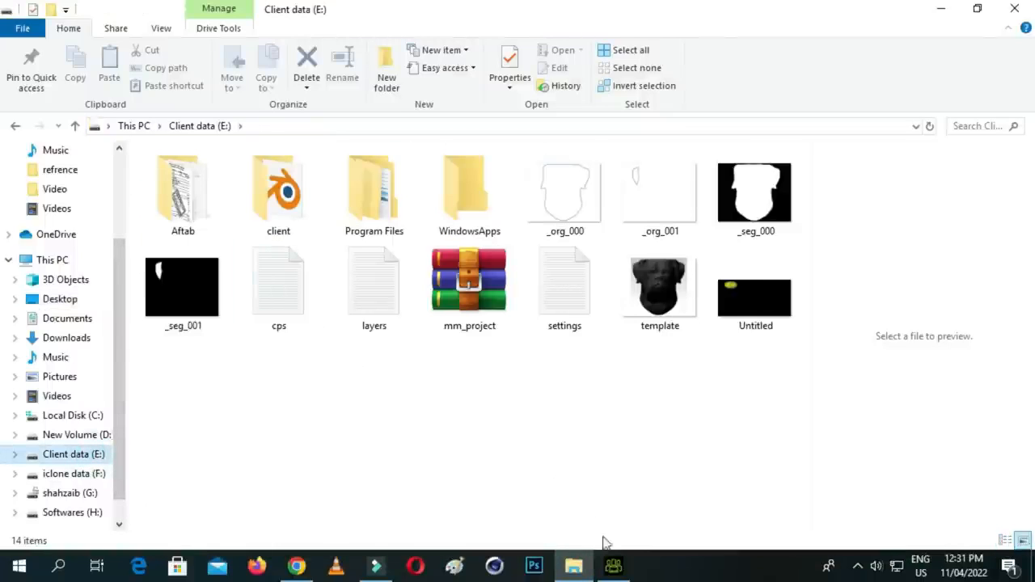
{"action": "left_click", "coordinate": [612, 566]}
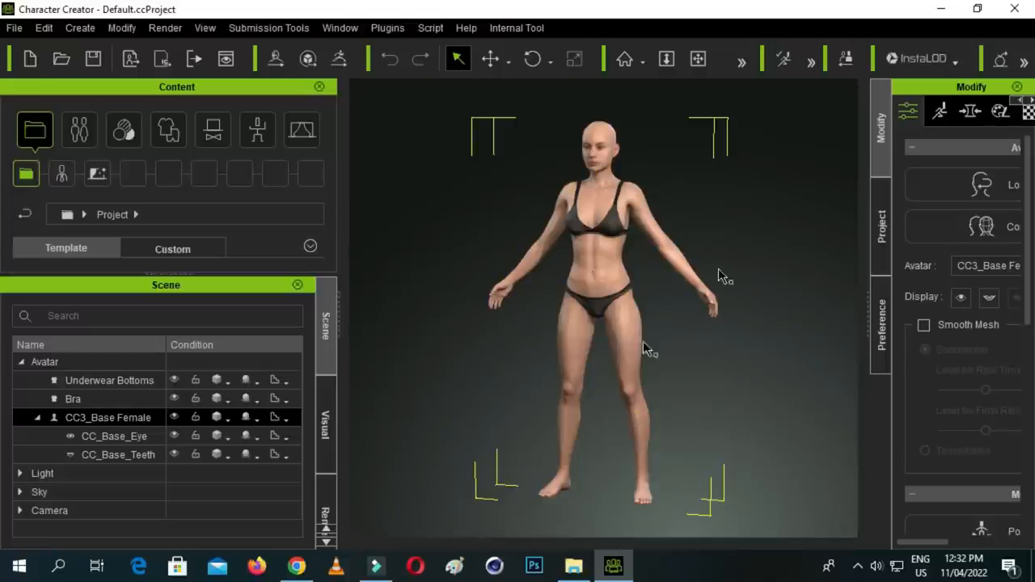
- In File Explorer, open iclone data (F:), iclone 7, the Reallusion_Character_Creator_3.2.2318.1_Resource_Pack folder and its CC1 Base characters folder
{"action": "left_click", "coordinate": [570, 567]}
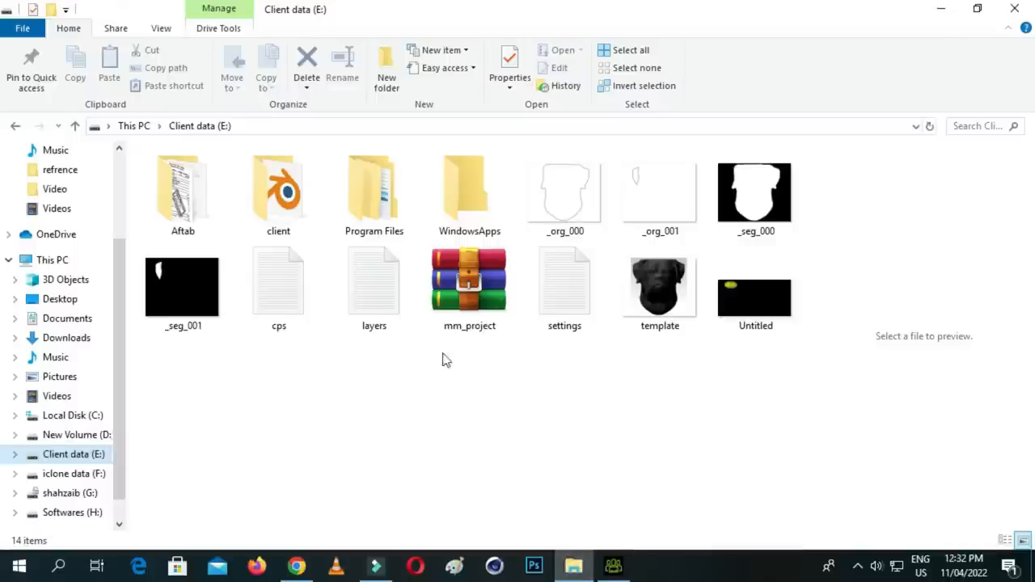
{"action": "left_click", "coordinate": [91, 473]}
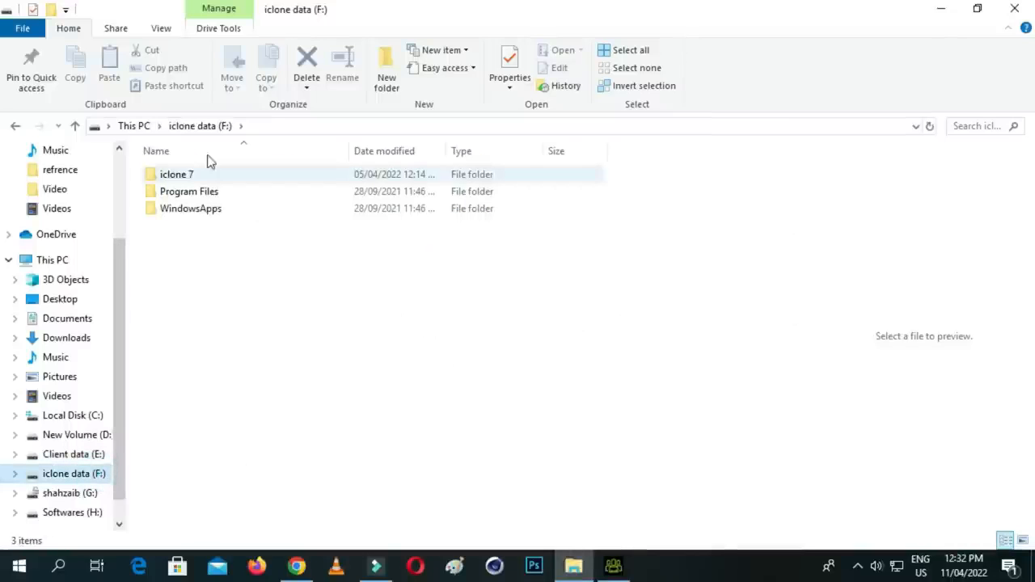
{"action": "double_click", "coordinate": [229, 173]}
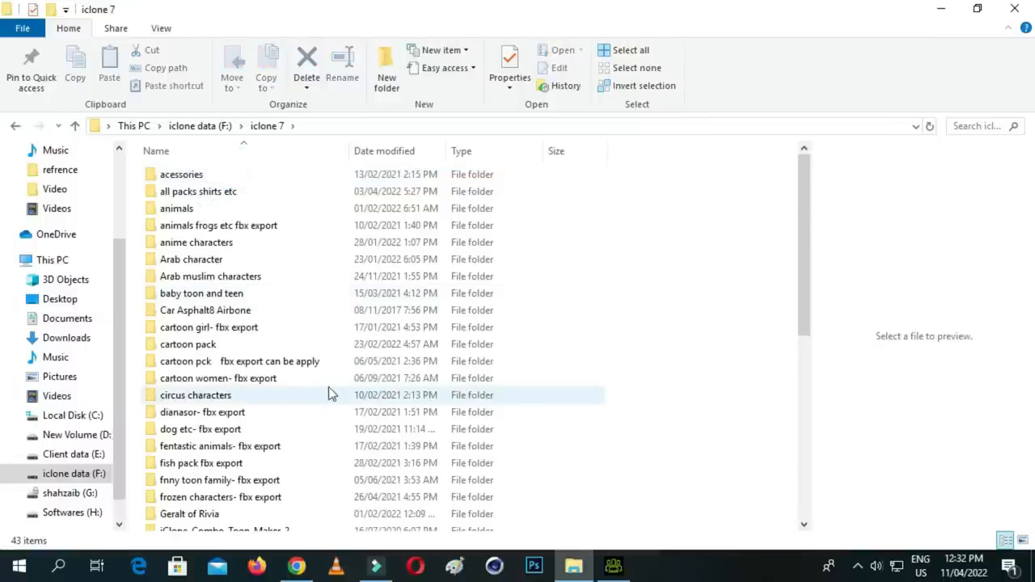
{"action": "scroll", "coordinate": [333, 389], "scroll_direction": "down", "scroll_amount": 2}
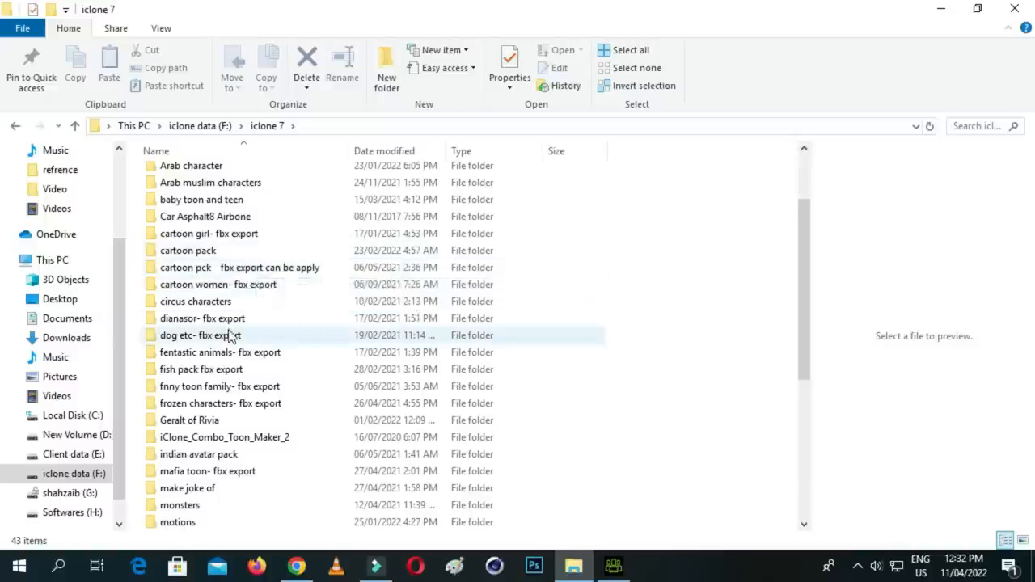
{"action": "scroll", "coordinate": [235, 348], "scroll_direction": "up", "scroll_amount": 2}
{"action": "scroll", "coordinate": [267, 437], "scroll_direction": "down", "scroll_amount": 3}
{"action": "scroll", "coordinate": [269, 428], "scroll_direction": "down", "scroll_amount": 4}
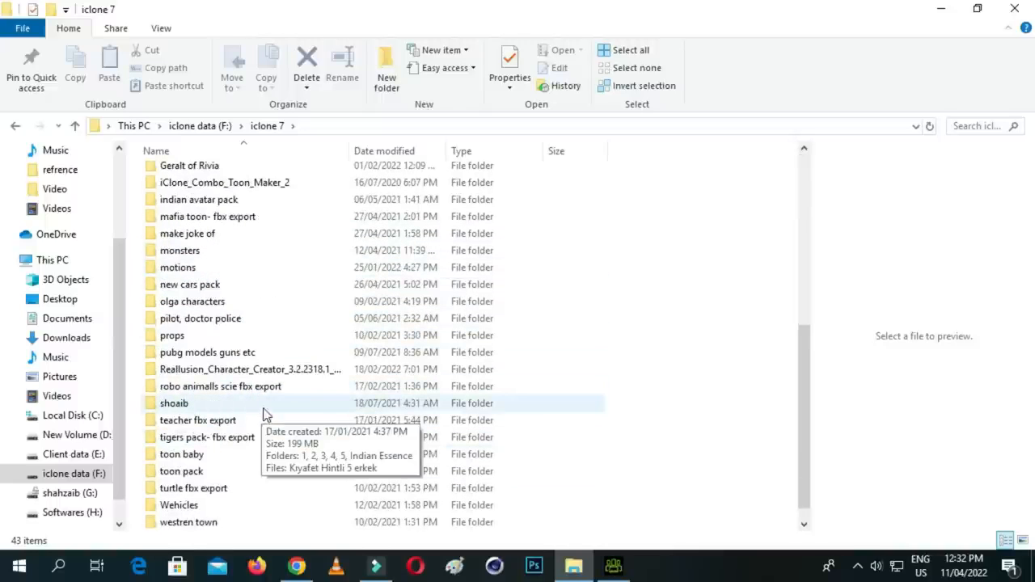
{"action": "double_click", "coordinate": [298, 373]}
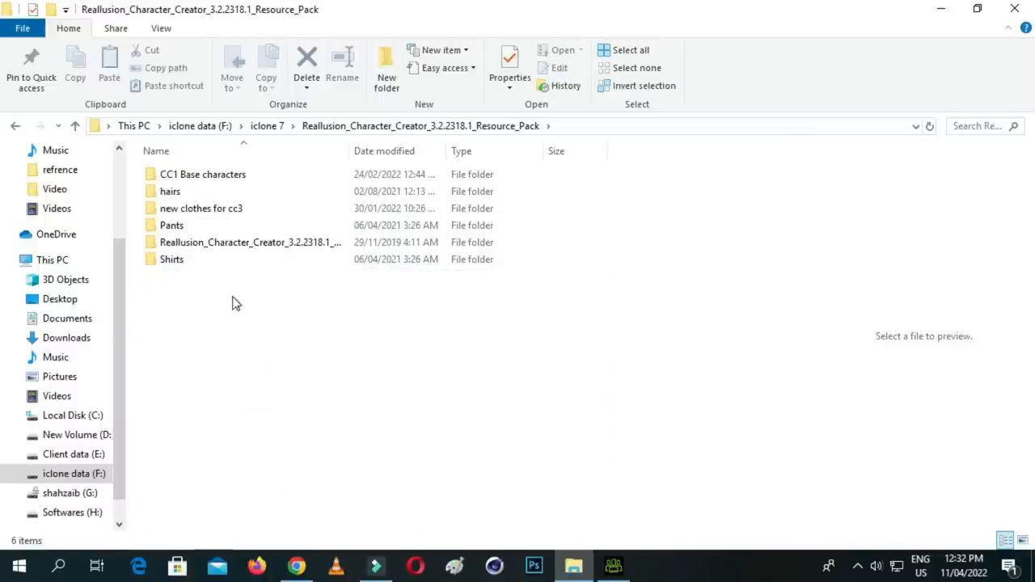
{"action": "double_click", "coordinate": [206, 176]}
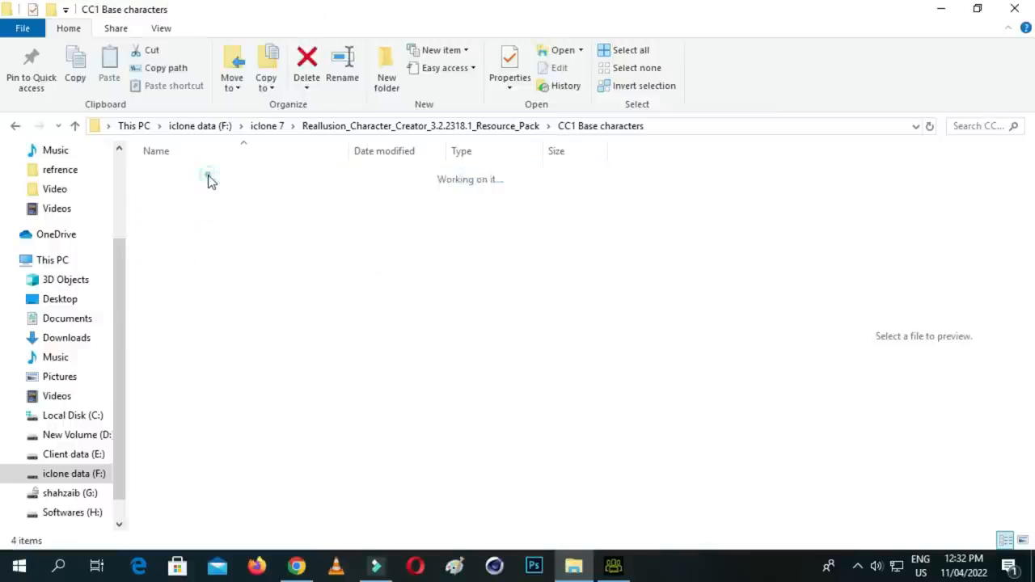
- Look over the female and male CC1 base character files and return to the resource pack folder
{"action": "left_click", "coordinate": [207, 176]}
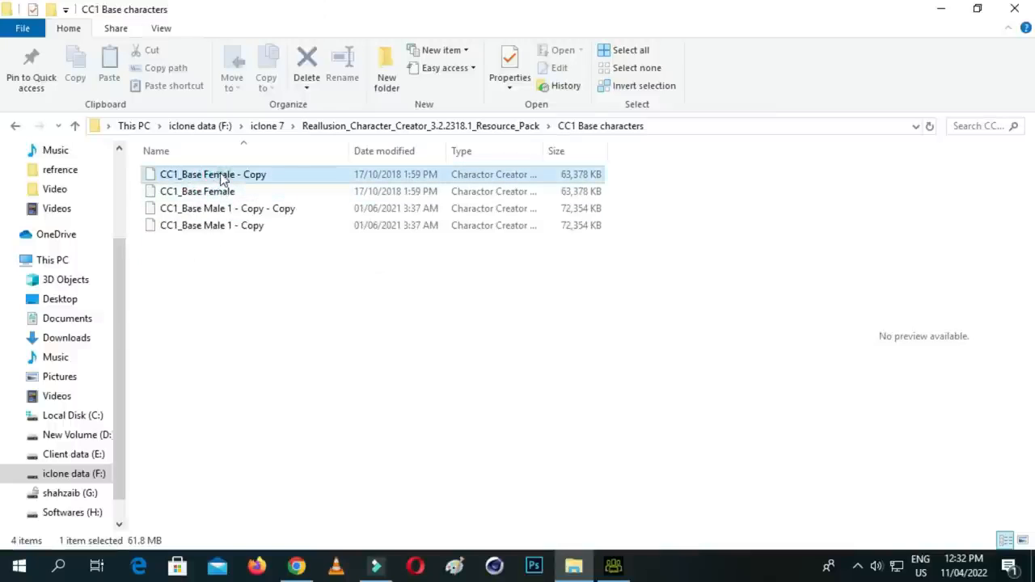
{"action": "left_click", "coordinate": [207, 229]}
{"action": "left_click_drag", "start_coordinate": [223, 234], "coordinate": [75, 132]}
{"action": "left_click", "coordinate": [75, 127]}
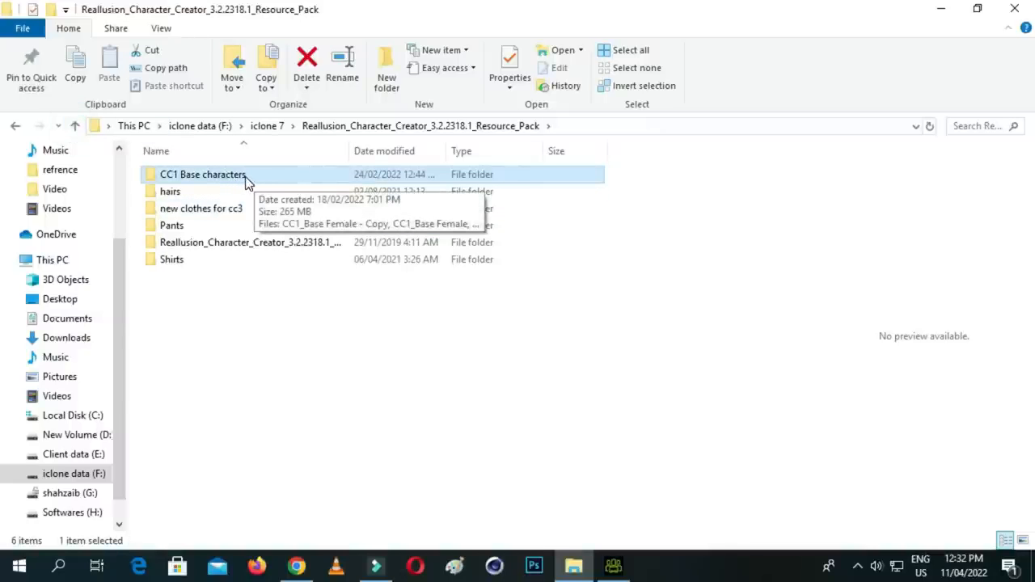
- Load CC1_Base Male 1 - Copy - Copy from the CC1 Base characters folder as the avatar in Character Creator and rotate it to face forward
{"action": "double_click", "coordinate": [246, 179]}
{"action": "left_click_drag", "start_coordinate": [250, 209], "coordinate": [580, 326]}
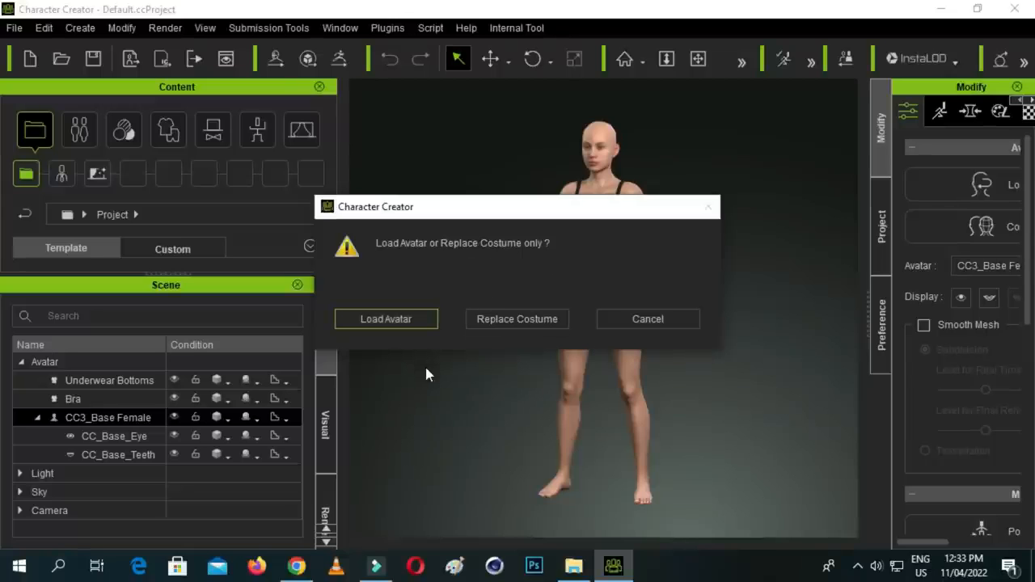
{"action": "left_click", "coordinate": [397, 320]}
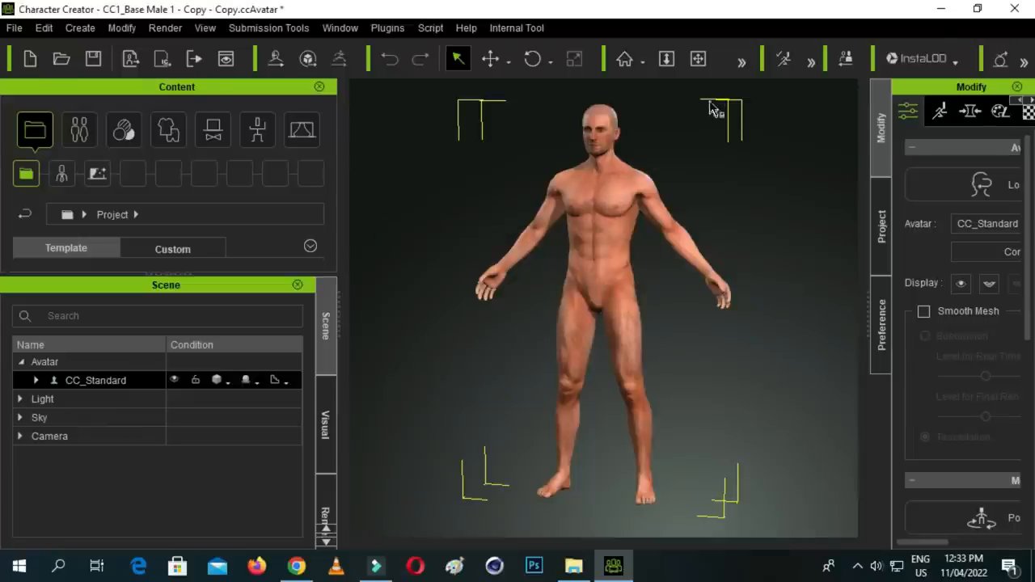
{"action": "left_click", "coordinate": [533, 59]}
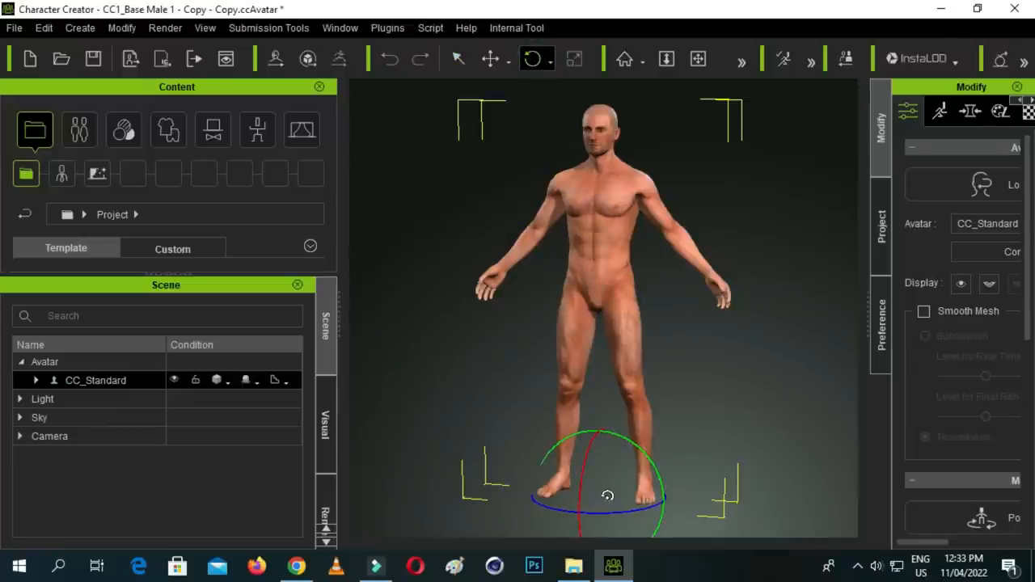
{"action": "left_click_drag", "start_coordinate": [631, 512], "coordinate": [622, 171]}
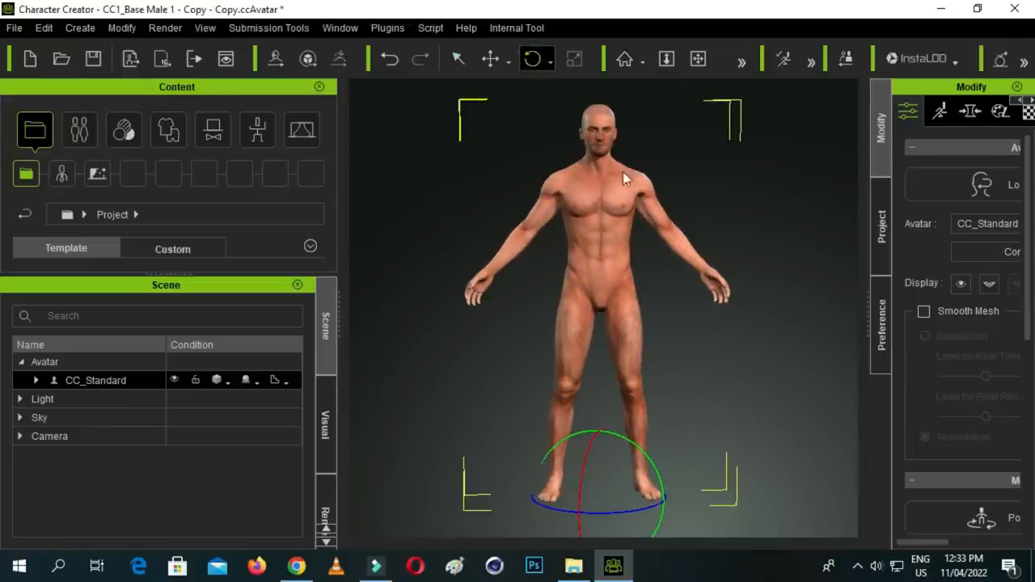
- Start saving the project to a new location and create a folder named Save in the Desktop practice folder
{"action": "left_click", "coordinate": [22, 29]}
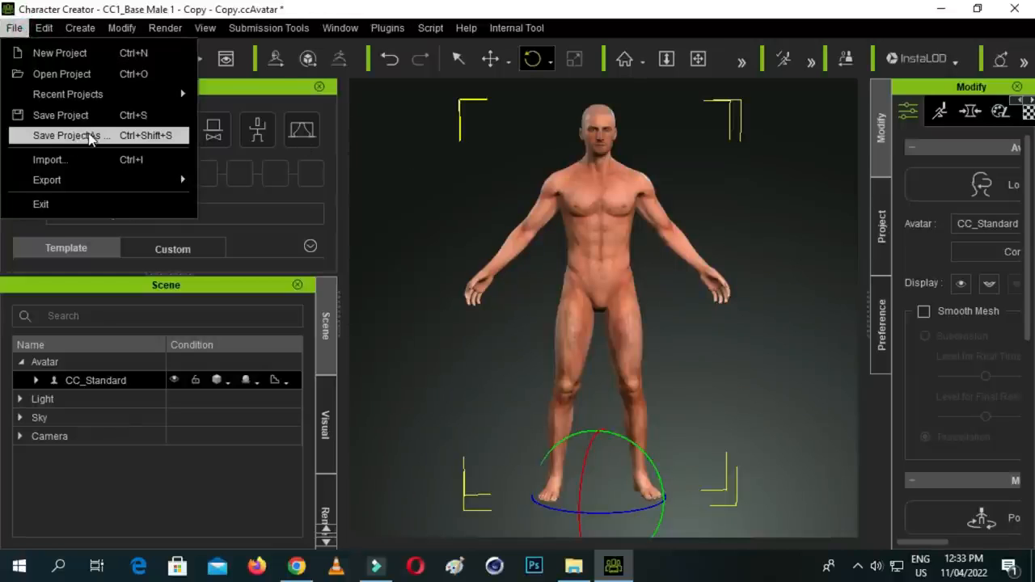
{"action": "left_click", "coordinate": [107, 138]}
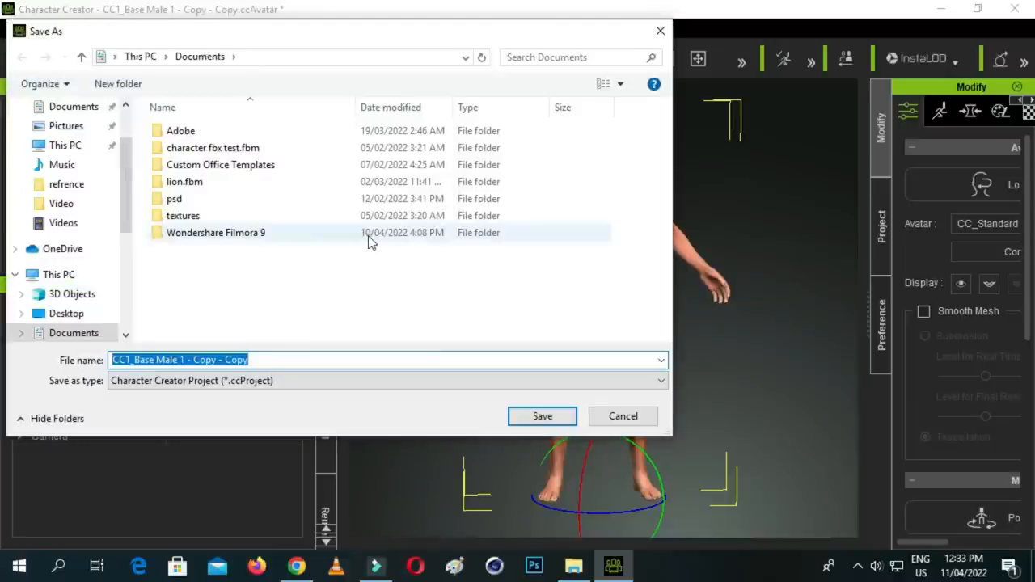
{"action": "scroll", "coordinate": [29, 207], "scroll_direction": "up", "scroll_amount": 2}
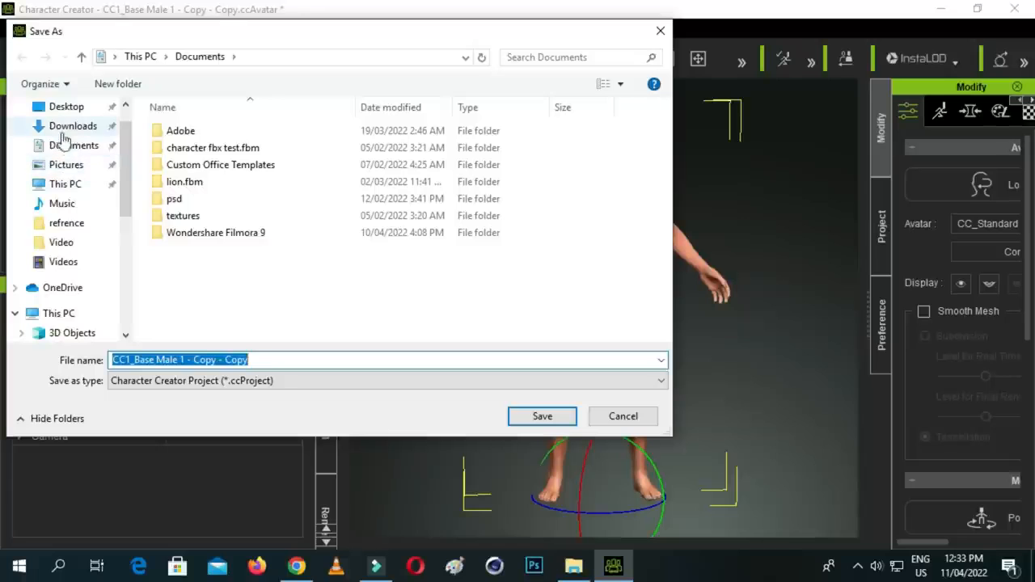
{"action": "left_click", "coordinate": [63, 113]}
{"action": "double_click", "coordinate": [183, 214]}
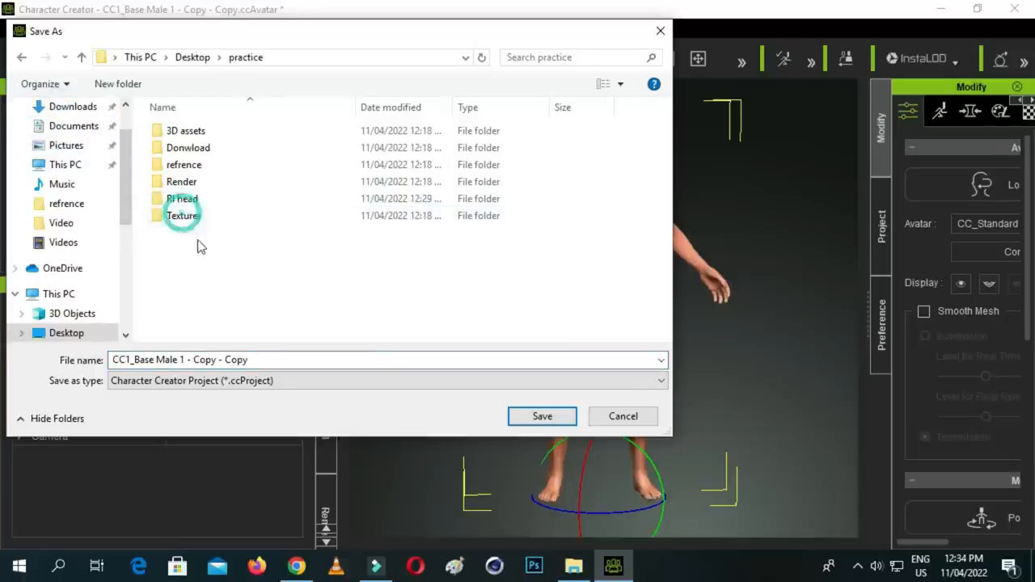
{"action": "right_click", "coordinate": [219, 262]}
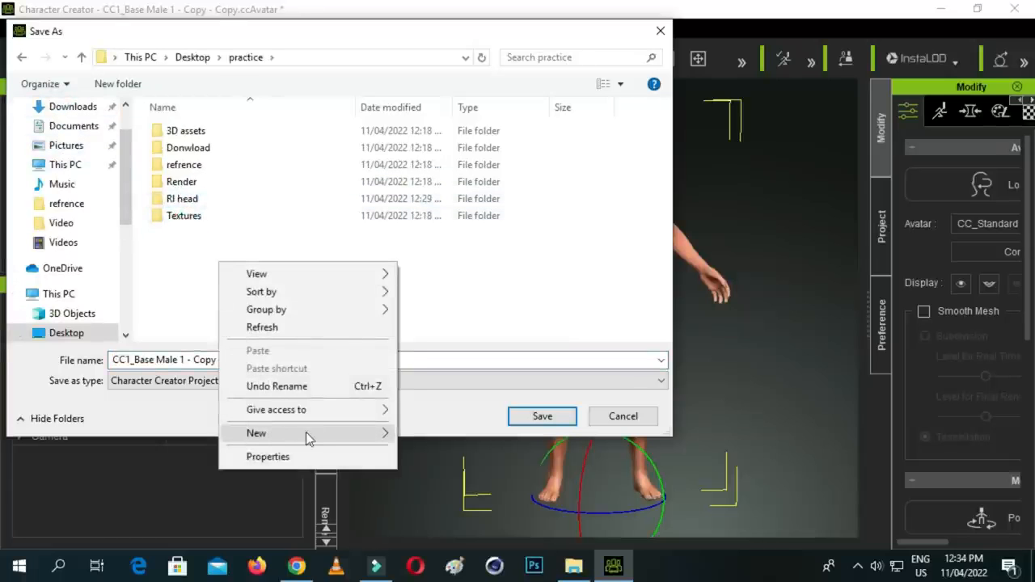
{"action": "mouse_move", "coordinate": [353, 437]}
{"action": "left_click", "coordinate": [437, 212]}
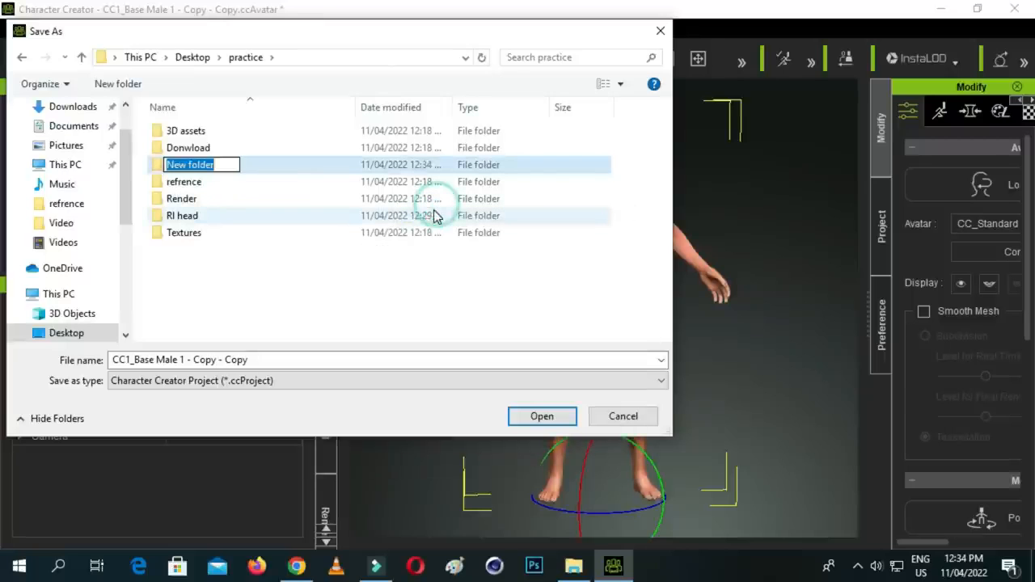
{"action": "key", "text": "BackSpace"}
{"action": "type", "text": "Save"}
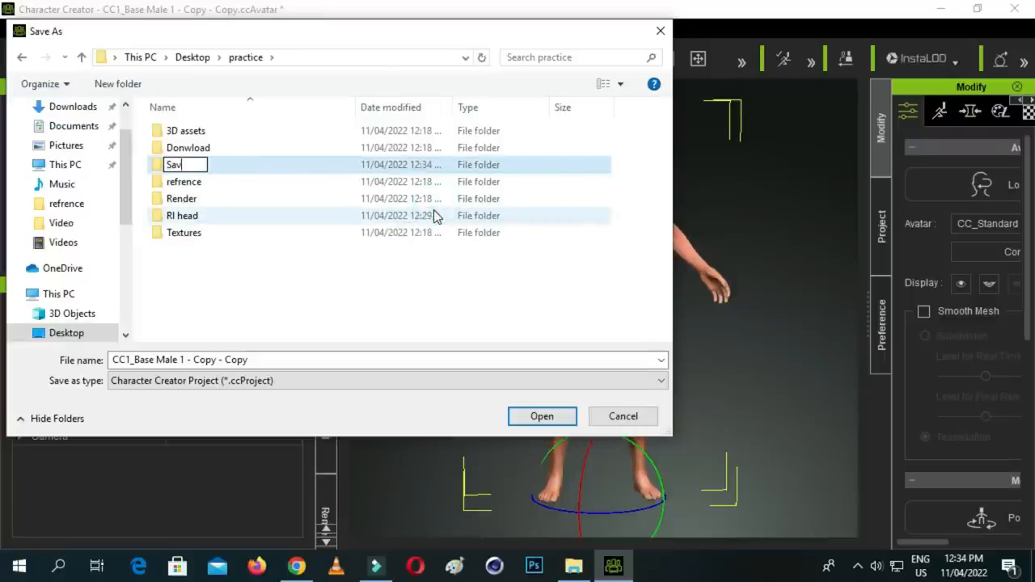
{"action": "left_click", "coordinate": [334, 293]}
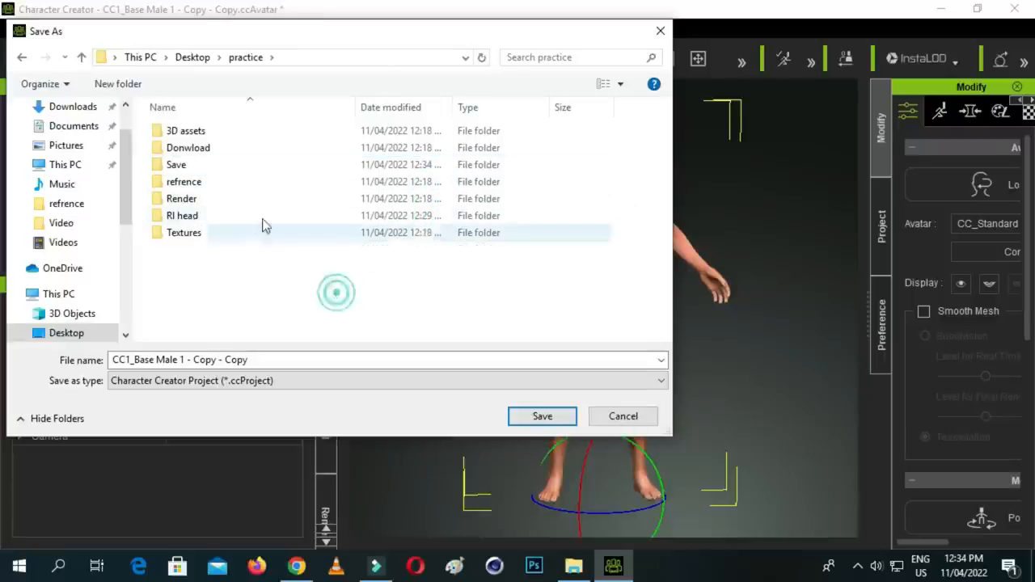
- Create a cc3 folder inside the Save folder and save the project there as CC1_Base Male 1 - Copy - Copy
{"action": "double_click", "coordinate": [245, 165]}
{"action": "right_click", "coordinate": [300, 241]}
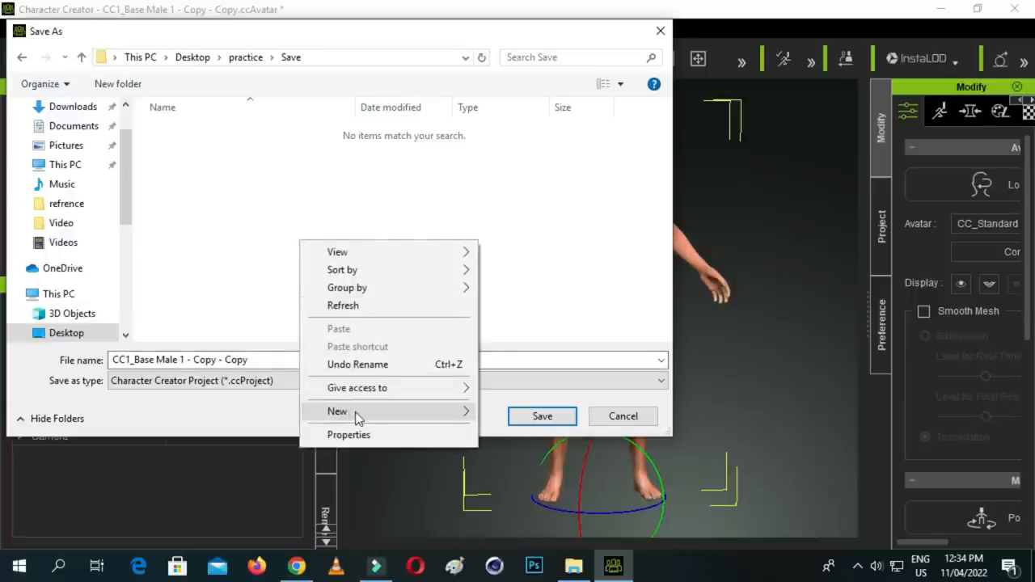
{"action": "mouse_move", "coordinate": [401, 410]}
{"action": "left_click", "coordinate": [548, 197]}
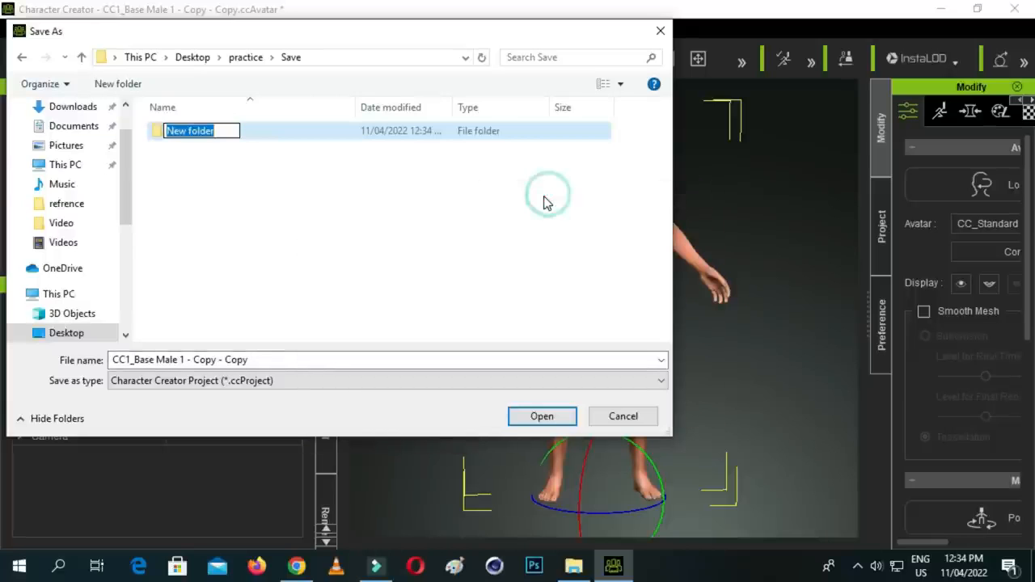
{"action": "key", "text": "BackSpace"}
{"action": "type", "text": "cc3"}
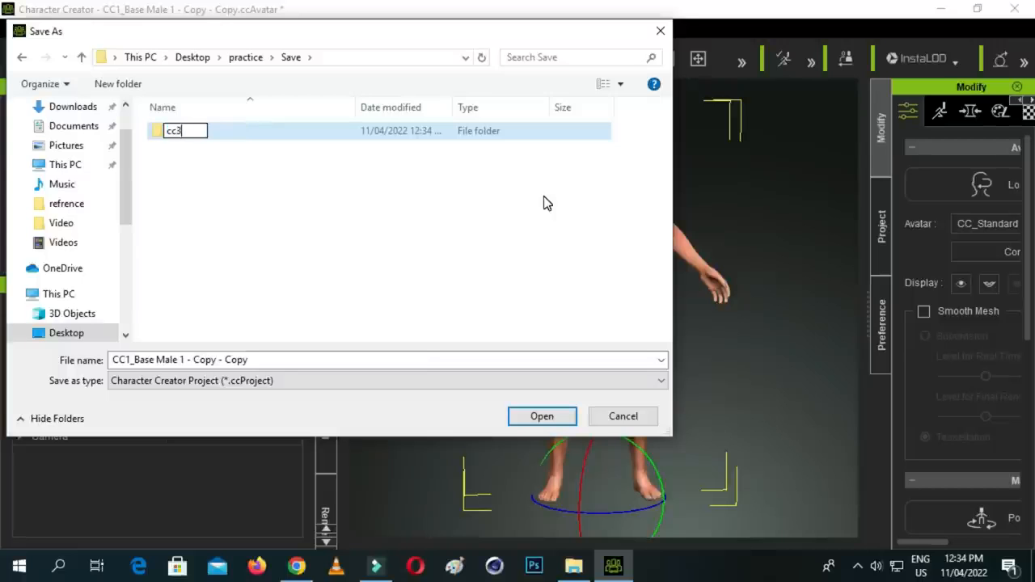
{"action": "left_click", "coordinate": [353, 230]}
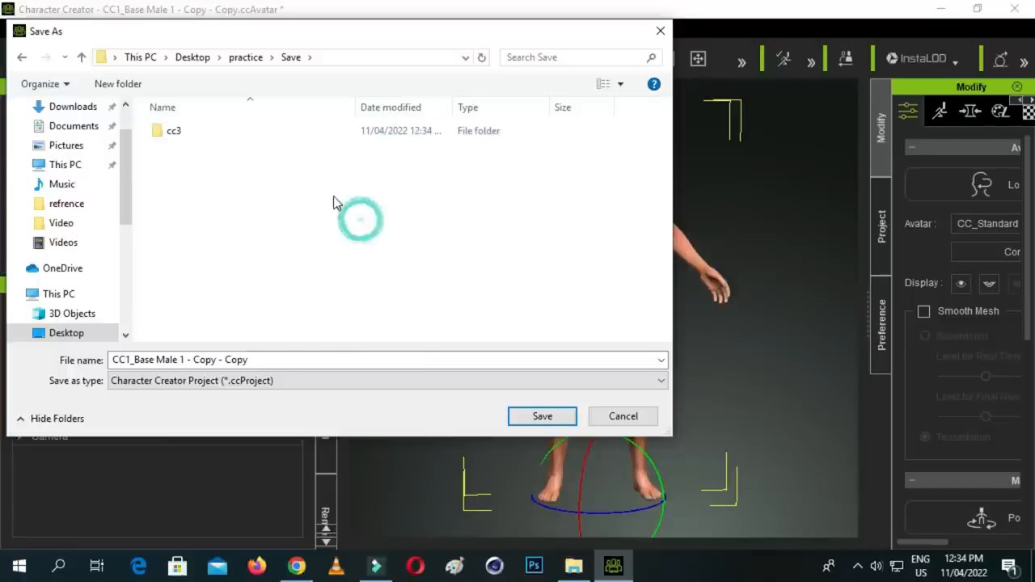
{"action": "double_click", "coordinate": [239, 138]}
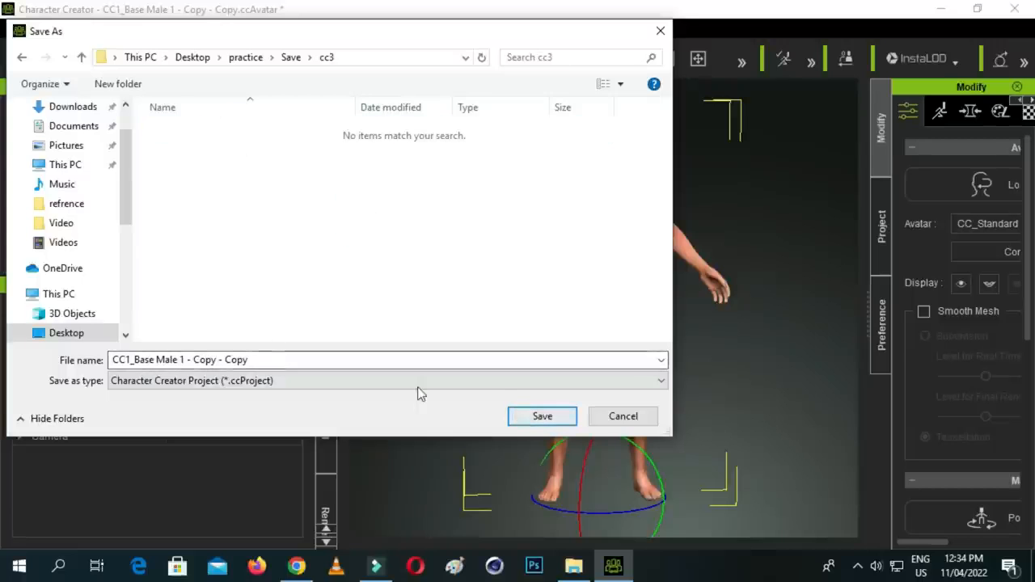
{"action": "left_click", "coordinate": [541, 416]}
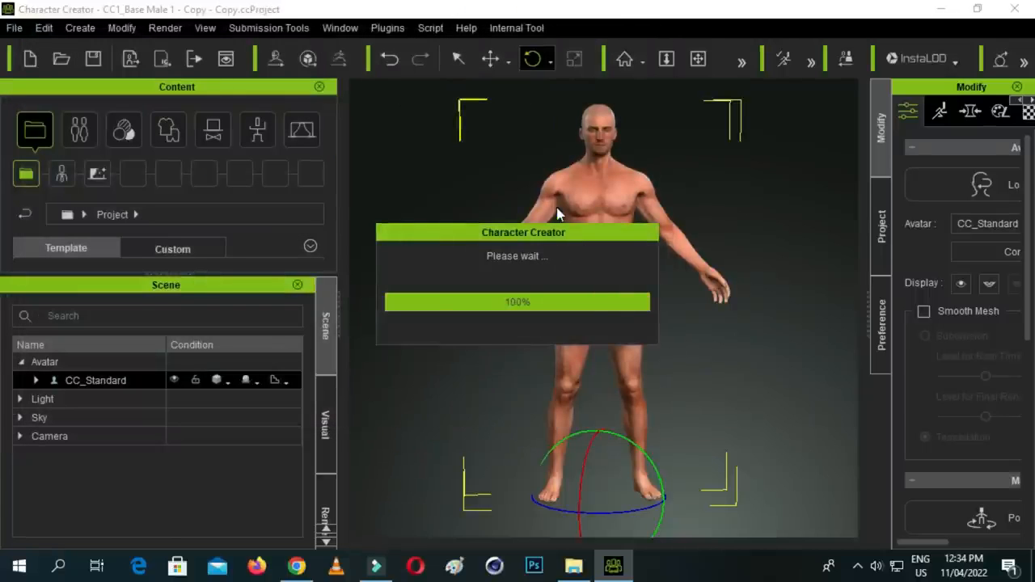
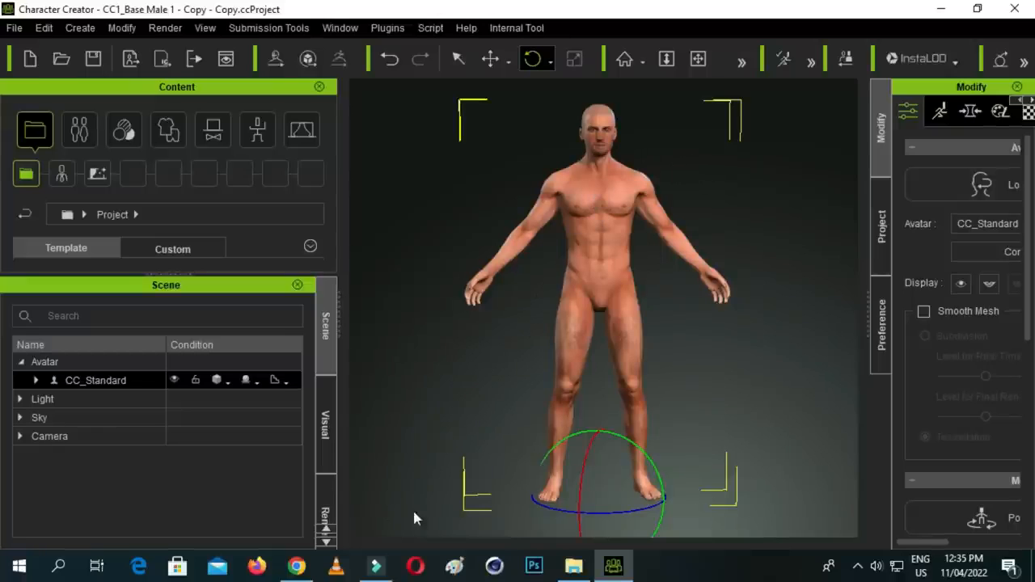
- Import the RLHead file from the practice folder's RI head folder onto the avatar with head morph and Head and Body texture
{"action": "left_click", "coordinate": [573, 566]}
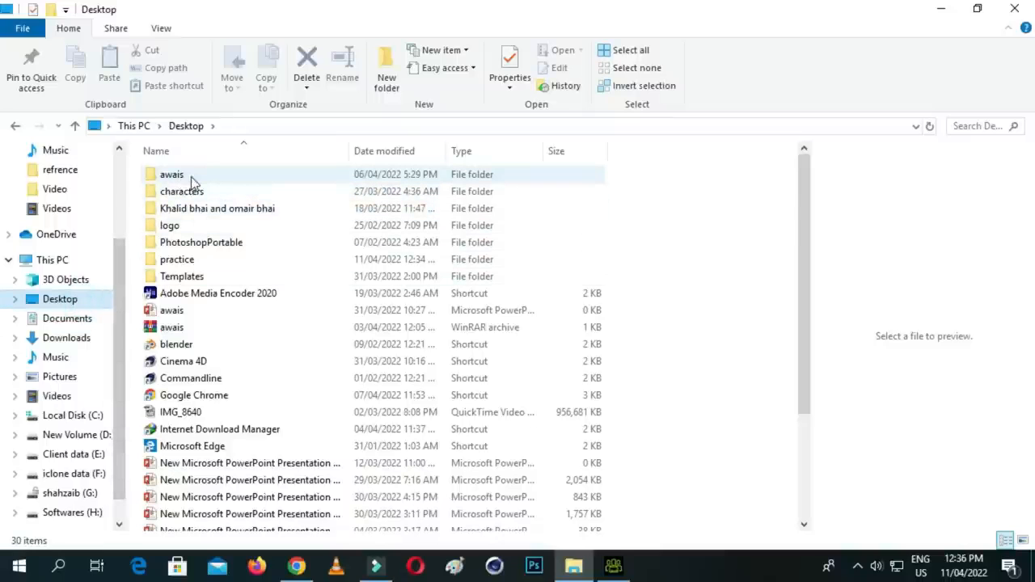
{"action": "double_click", "coordinate": [179, 260]}
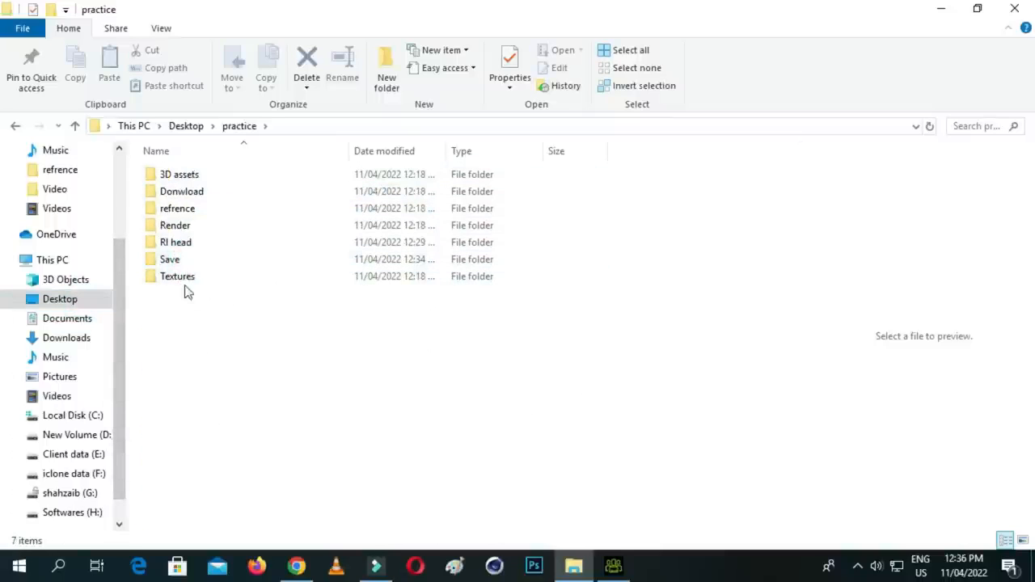
{"action": "double_click", "coordinate": [187, 243]}
{"action": "left_click_drag", "start_coordinate": [187, 184], "coordinate": [622, 570]}
{"action": "left_click_drag", "start_coordinate": [572, 348], "coordinate": [586, 271]}
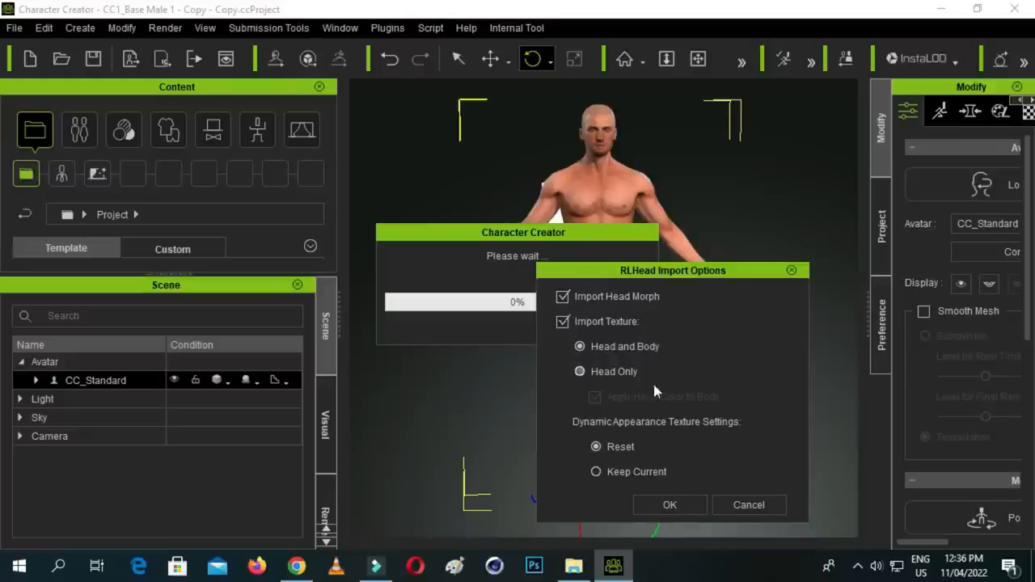
{"action": "left_click", "coordinate": [667, 504]}
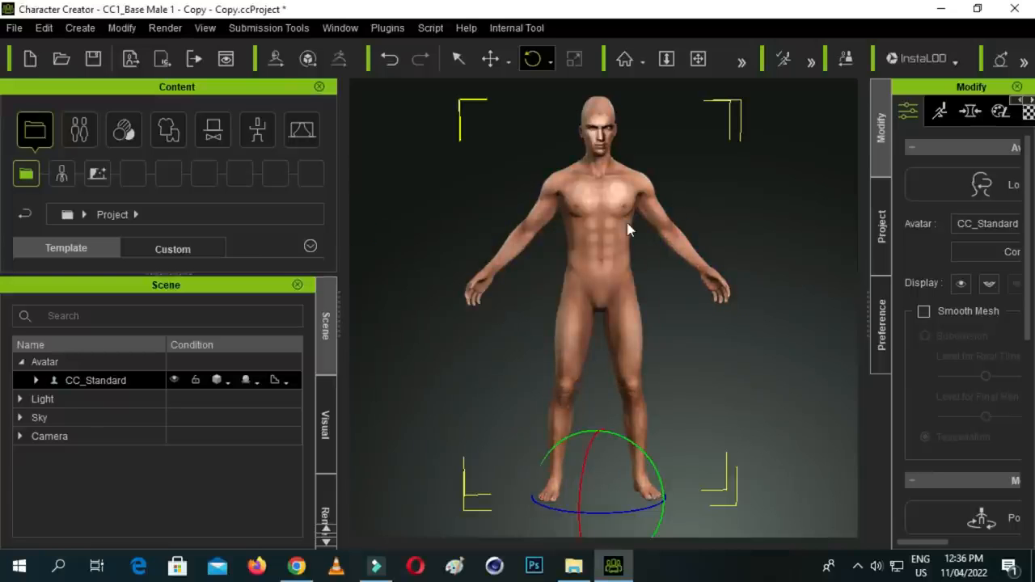
- Examine the imported head's shape and skin texture on the avatar's upper body
{"action": "scroll", "coordinate": [602, 230], "scroll_direction": "up", "scroll_amount": 2}
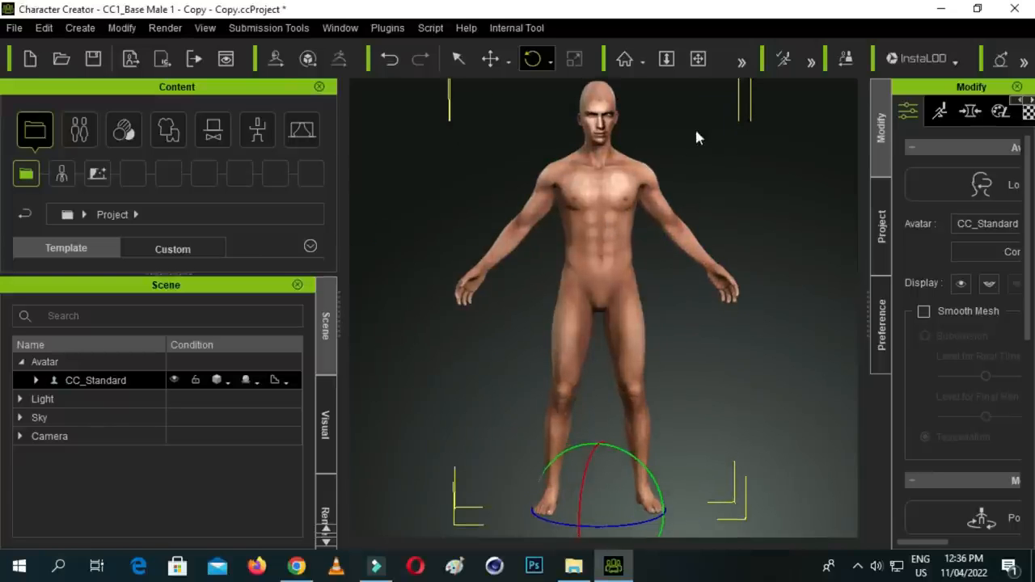
{"action": "scroll", "coordinate": [626, 125], "scroll_direction": "up", "scroll_amount": 3}
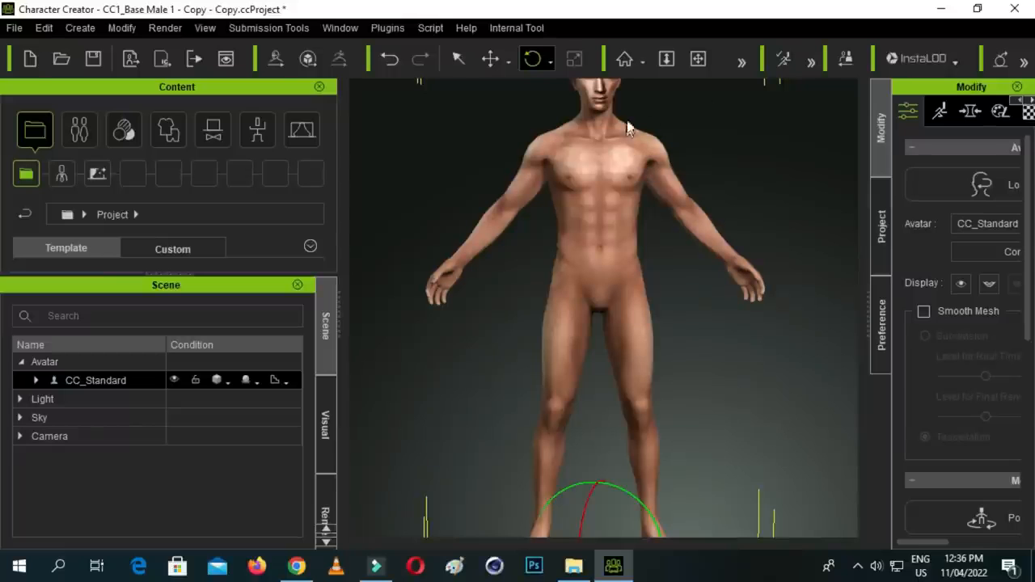
{"action": "scroll", "coordinate": [621, 143], "scroll_direction": "down", "scroll_amount": 2}
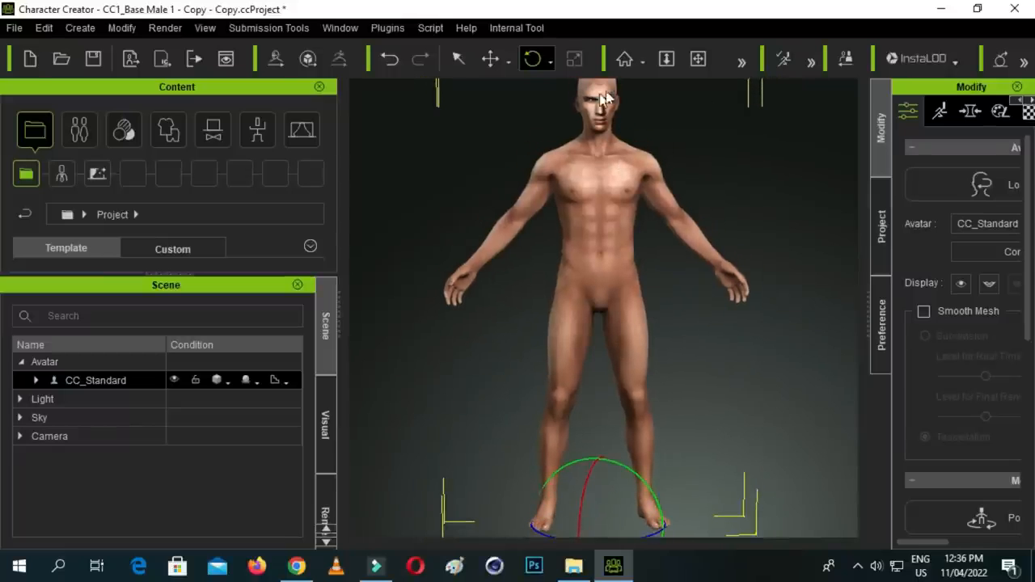
{"action": "left_click", "coordinate": [697, 59]}
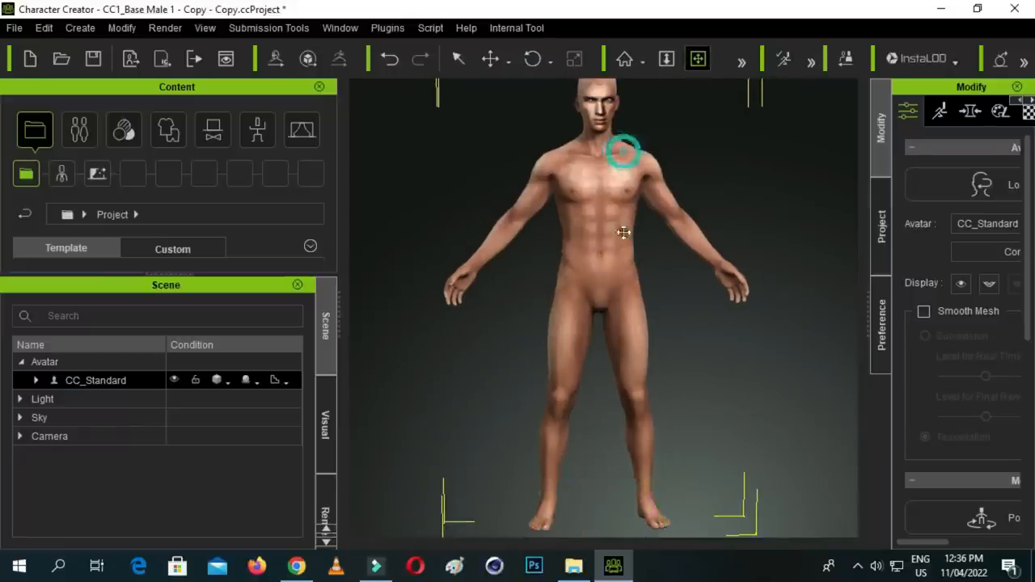
{"action": "left_click_drag", "start_coordinate": [623, 150], "coordinate": [613, 246]}
{"action": "scroll", "coordinate": [596, 194], "scroll_direction": "up", "scroll_amount": 3}
{"action": "left_click_drag", "start_coordinate": [595, 189], "coordinate": [597, 261]}
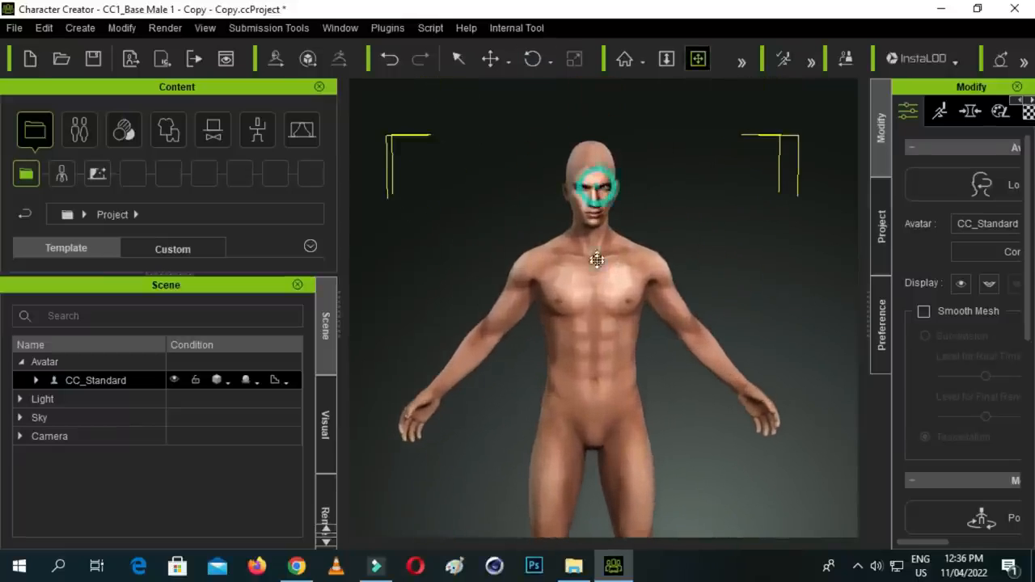
{"action": "left_click", "coordinate": [698, 59]}
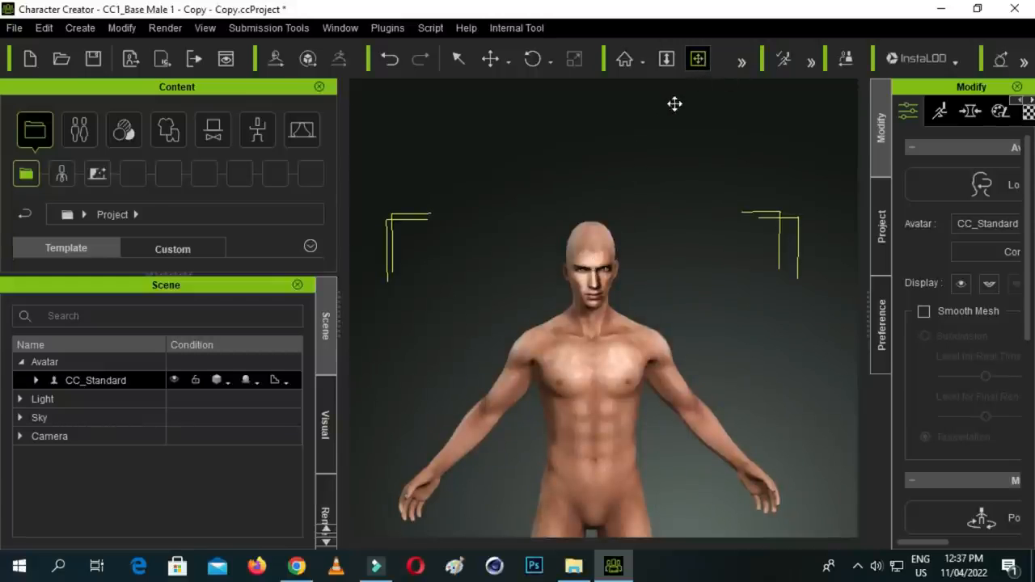
{"action": "left_click_drag", "start_coordinate": [647, 244], "coordinate": [653, 289]}
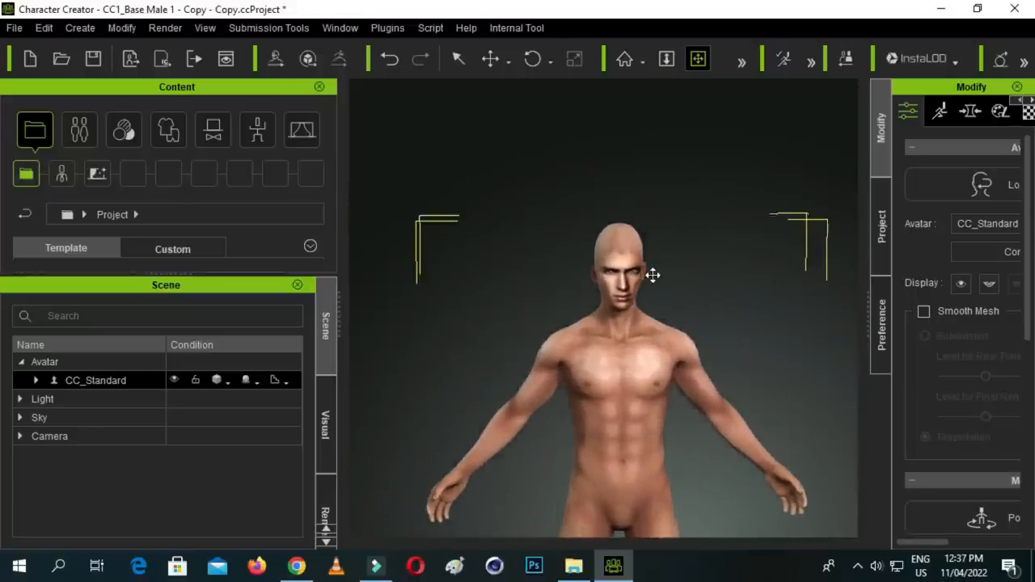
- Frame the avatar's head and torso more closely with the Zoom and Pan camera tools
{"action": "left_click", "coordinate": [665, 61]}
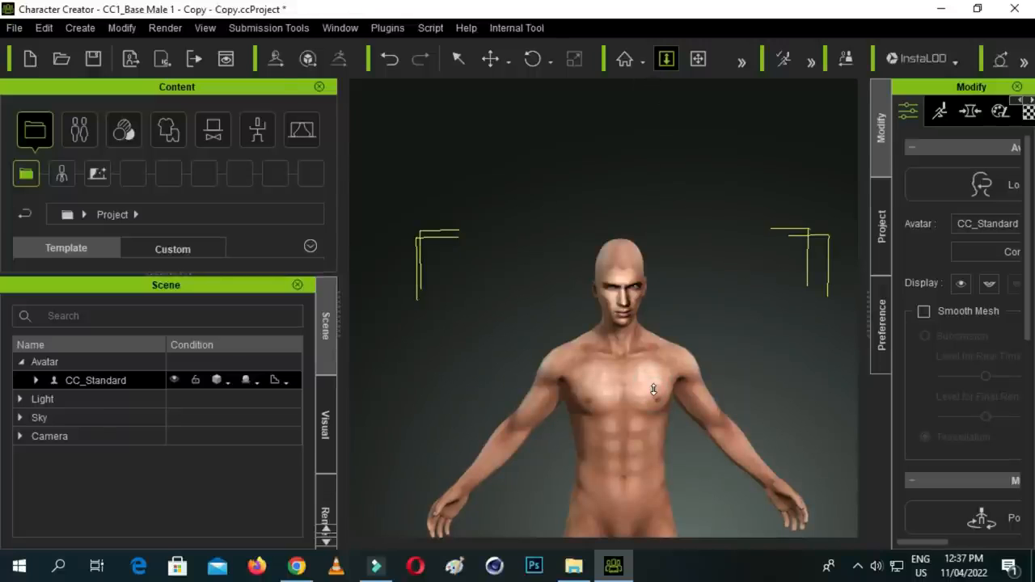
{"action": "scroll", "coordinate": [653, 380], "scroll_direction": "up", "scroll_amount": 3}
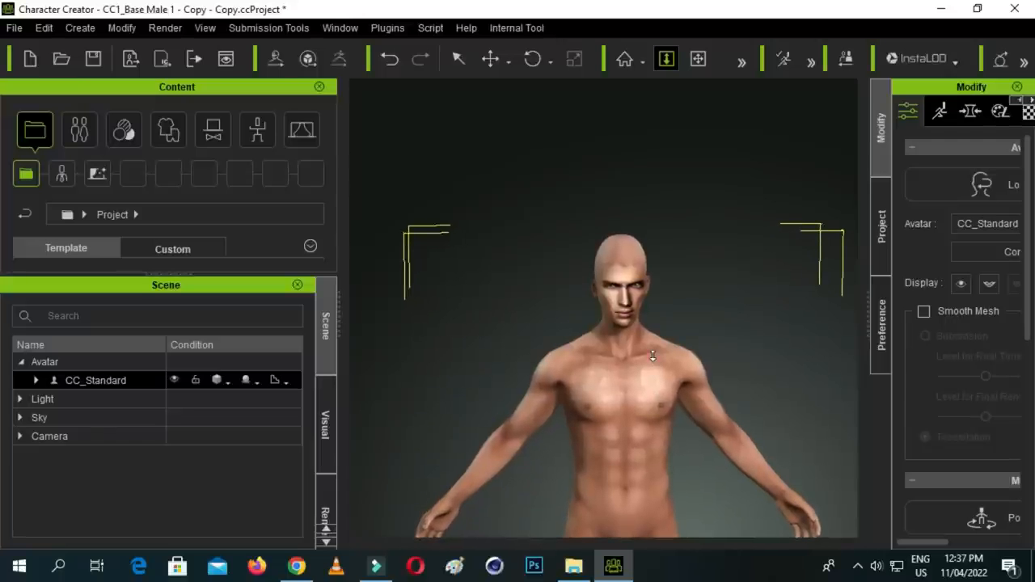
{"action": "scroll", "coordinate": [653, 348], "scroll_direction": "up", "scroll_amount": 5}
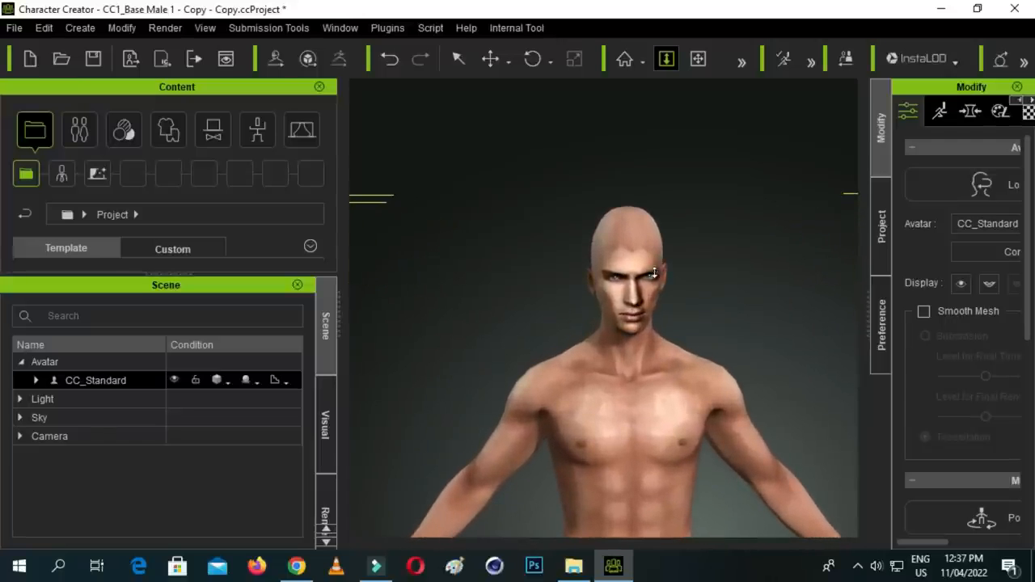
{"action": "scroll", "coordinate": [654, 273], "scroll_direction": "down", "scroll_amount": 6}
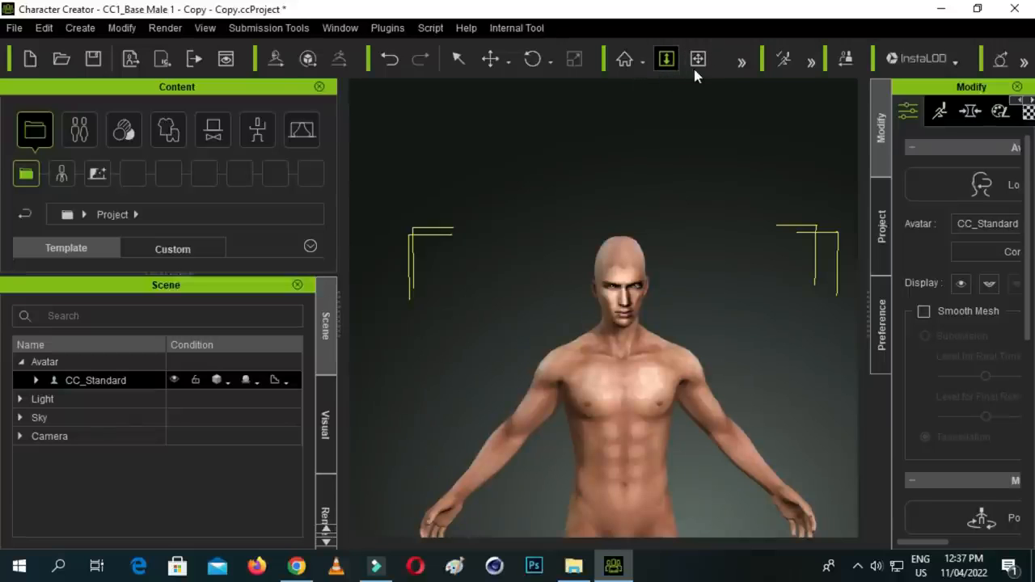
{"action": "left_click", "coordinate": [741, 64]}
{"action": "left_click", "coordinate": [741, 63]}
{"action": "left_click", "coordinate": [736, 63]}
{"action": "left_click", "coordinate": [700, 63]}
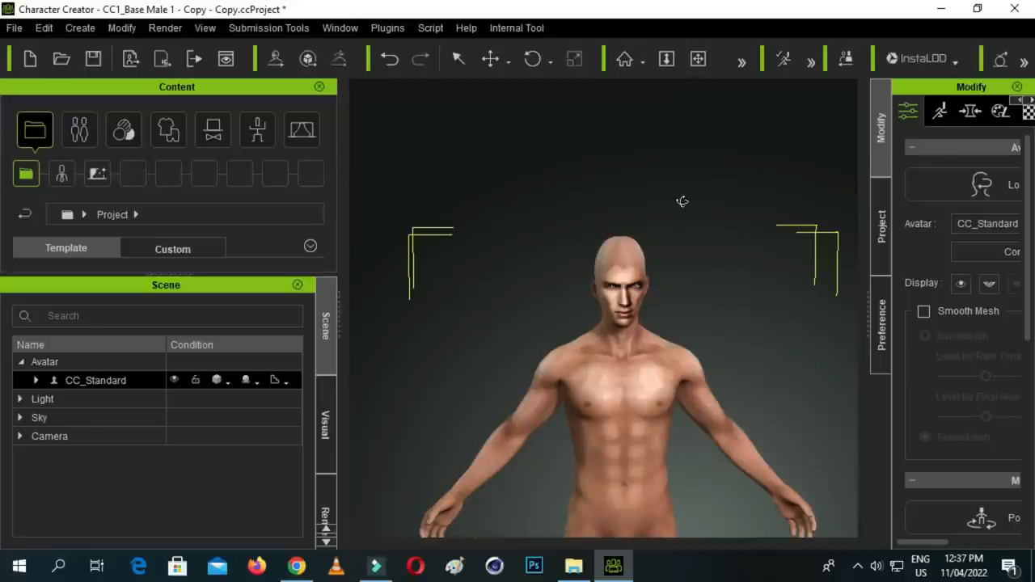
{"action": "left_click", "coordinate": [667, 61]}
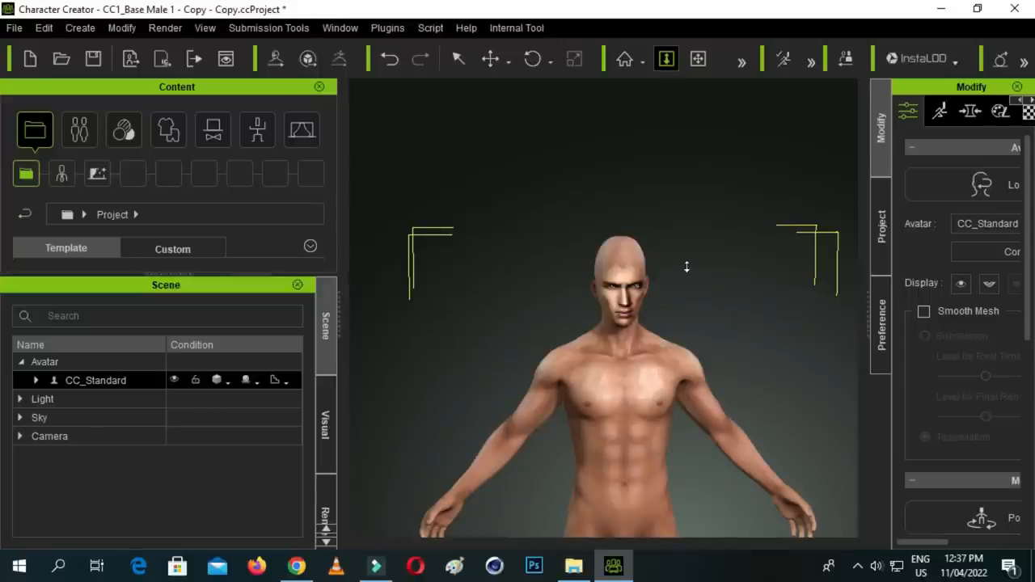
{"action": "left_click_drag", "start_coordinate": [686, 271], "coordinate": [711, 82]}
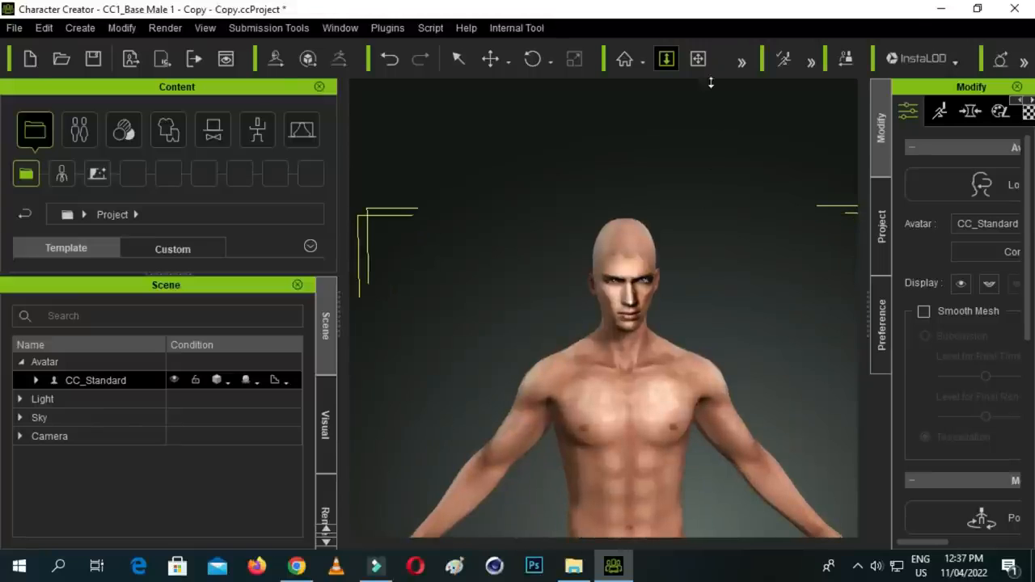
{"action": "left_click", "coordinate": [697, 59]}
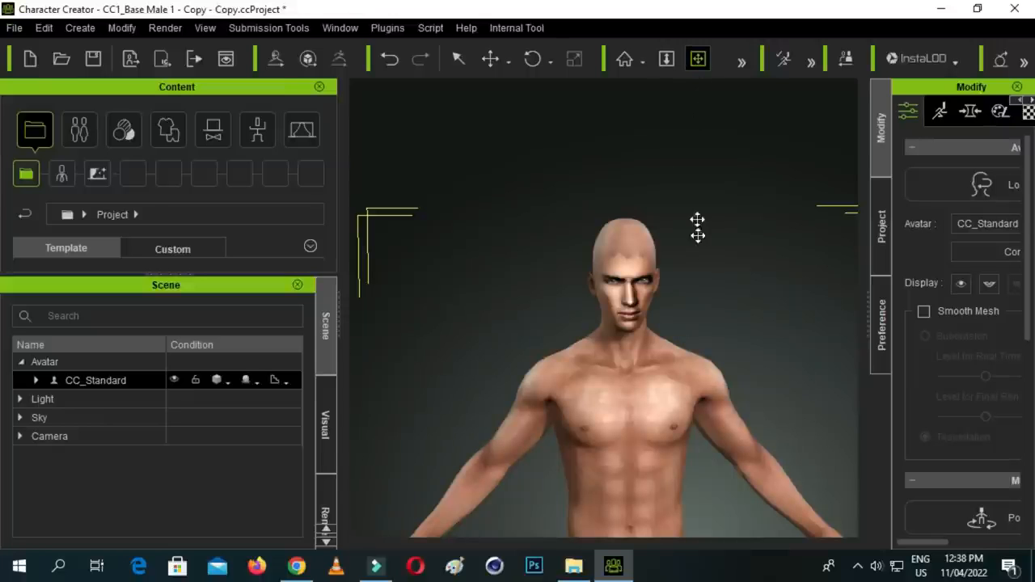
{"action": "left_click_drag", "start_coordinate": [690, 274], "coordinate": [709, 278]}
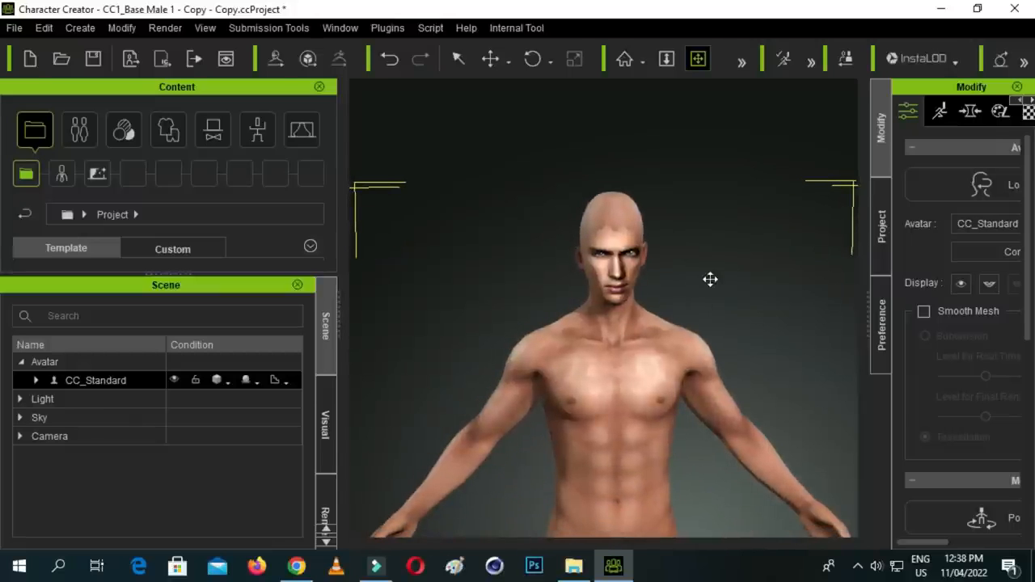
{"action": "left_click_drag", "start_coordinate": [644, 313], "coordinate": [665, 240]}
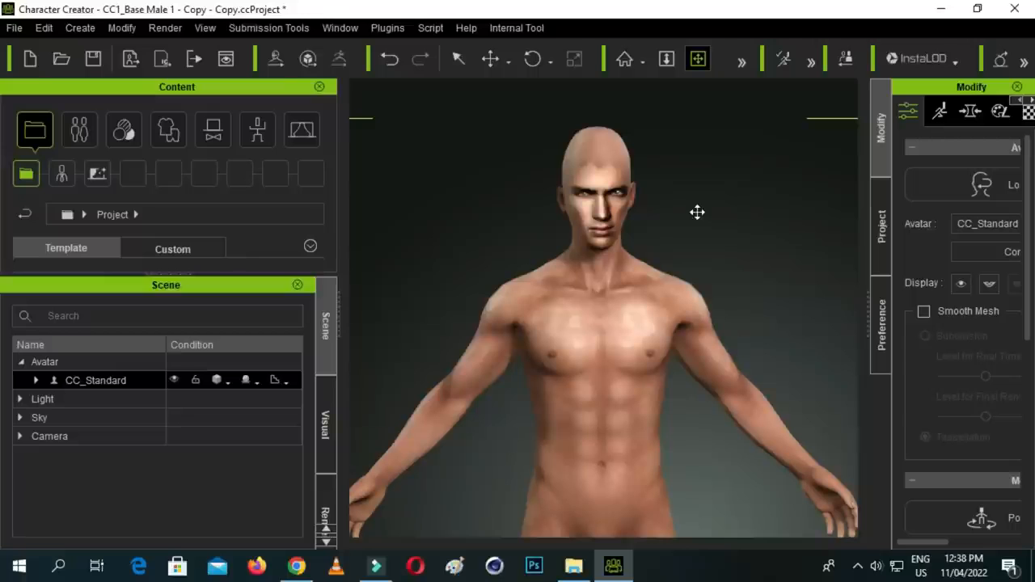
- Show the avatar's Morphs settings and widen the Modify area so the morph categories and sliders are readable
{"action": "left_click", "coordinate": [971, 113]}
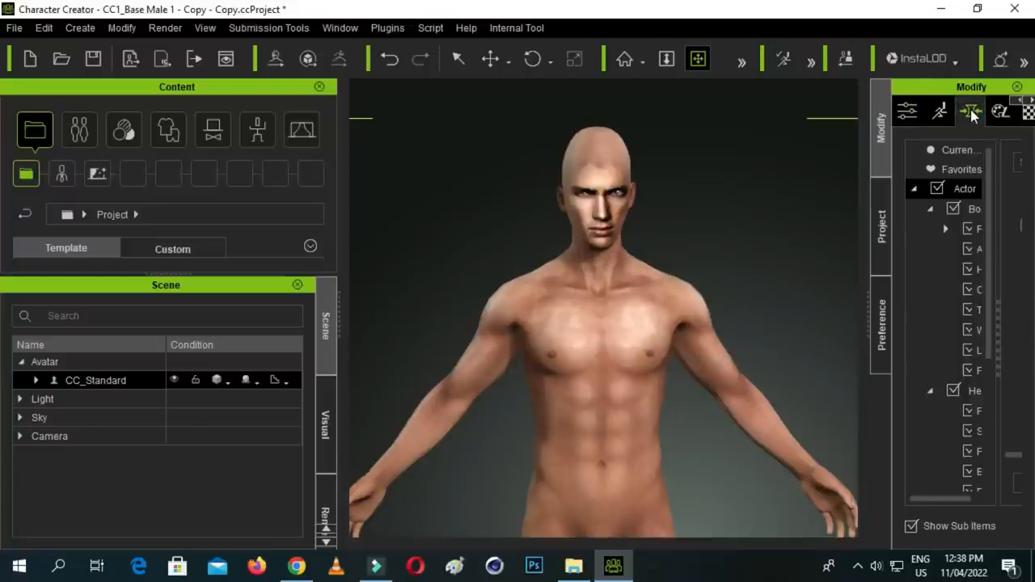
{"action": "left_click_drag", "start_coordinate": [867, 305], "coordinate": [679, 314]}
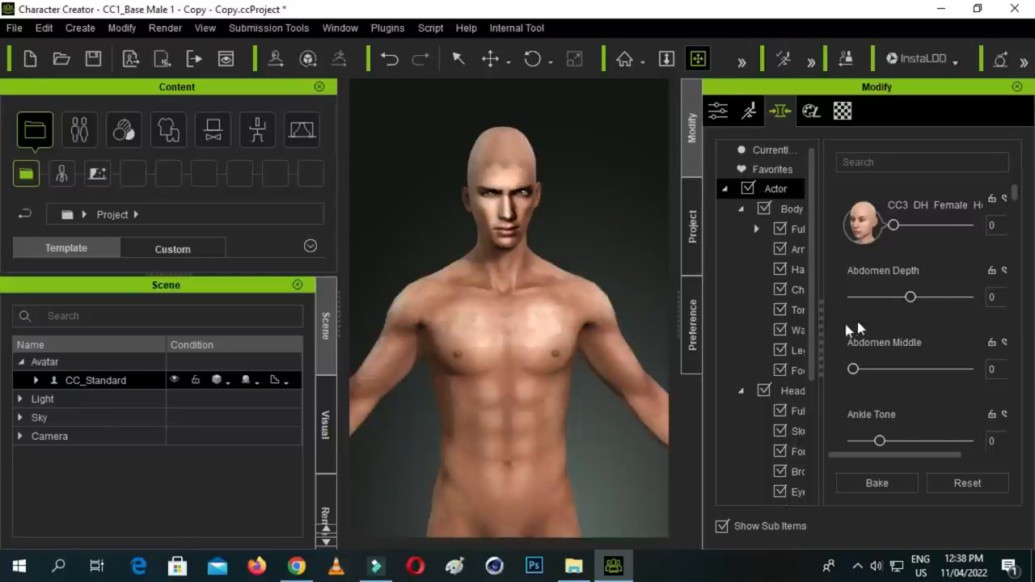
{"action": "left_click_drag", "start_coordinate": [677, 306], "coordinate": [613, 319]}
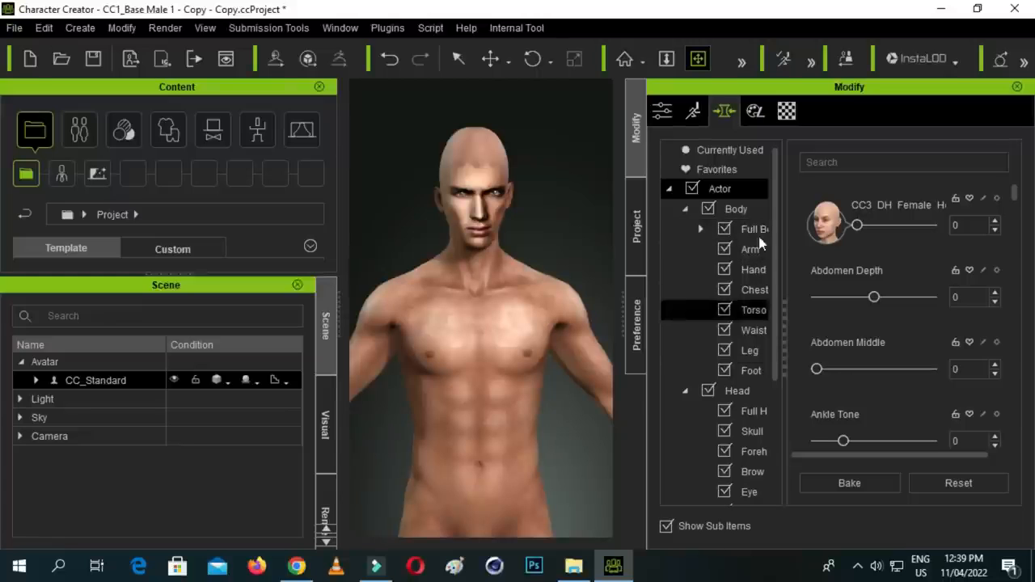
{"action": "mouse_move", "coordinate": [773, 202]}
{"action": "left_mouse_down"}
{"action": "mouse_move", "coordinate": [785, 261]}
{"action": "mouse_move", "coordinate": [776, 206]}
{"action": "left_mouse_up"}
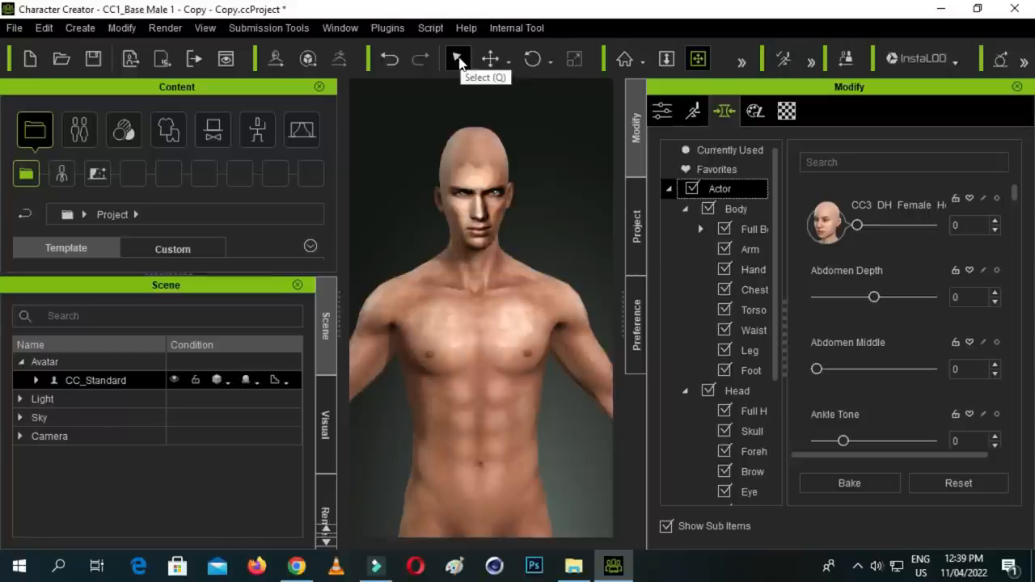
- Pick the chest directly on the avatar's body and set its Bust Size morph to 3
{"action": "left_click", "coordinate": [458, 62]}
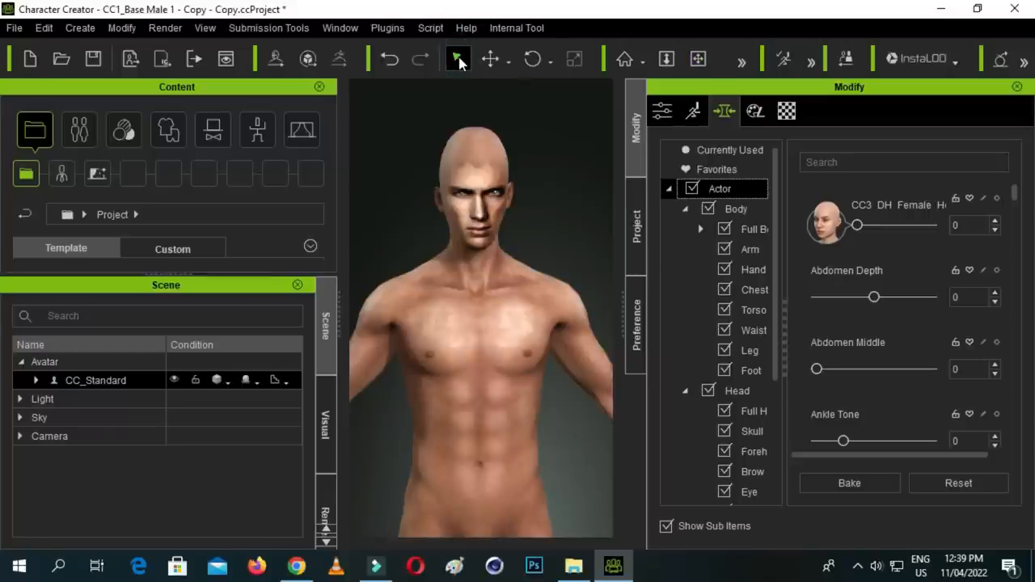
{"action": "left_click", "coordinate": [475, 139]}
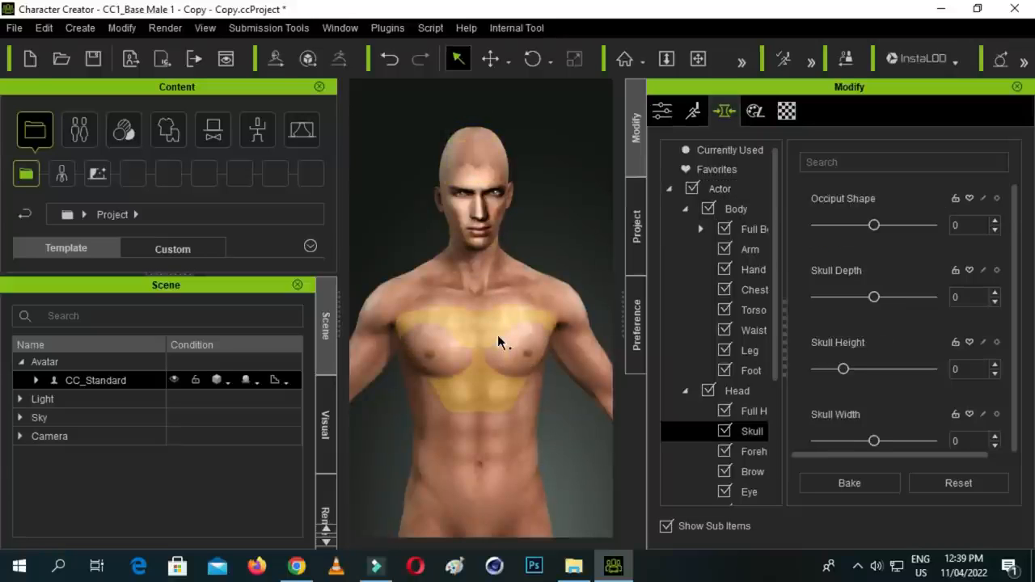
{"action": "left_click", "coordinate": [502, 360]}
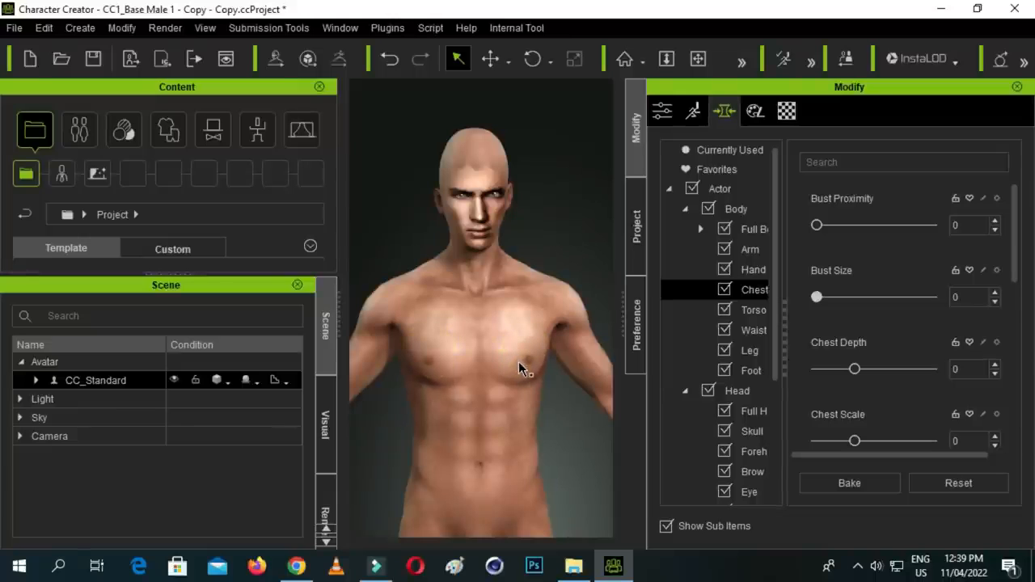
{"action": "left_click_drag", "start_coordinate": [519, 363], "coordinate": [534, 383]}
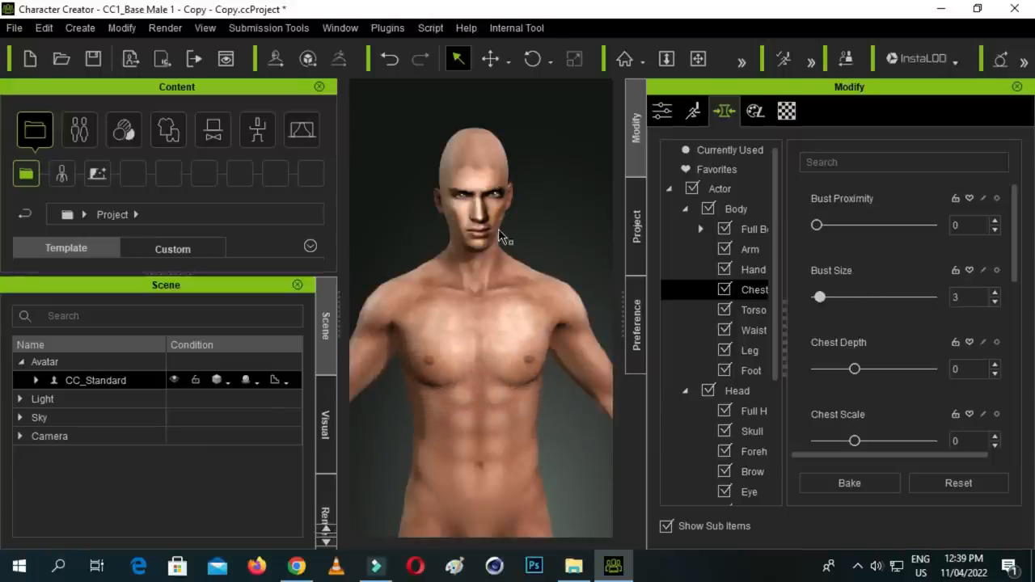
- Pick body regions on the avatar to list their morphs, ending with the Skull region
{"action": "scroll", "coordinate": [489, 229], "scroll_direction": "up", "scroll_amount": 2}
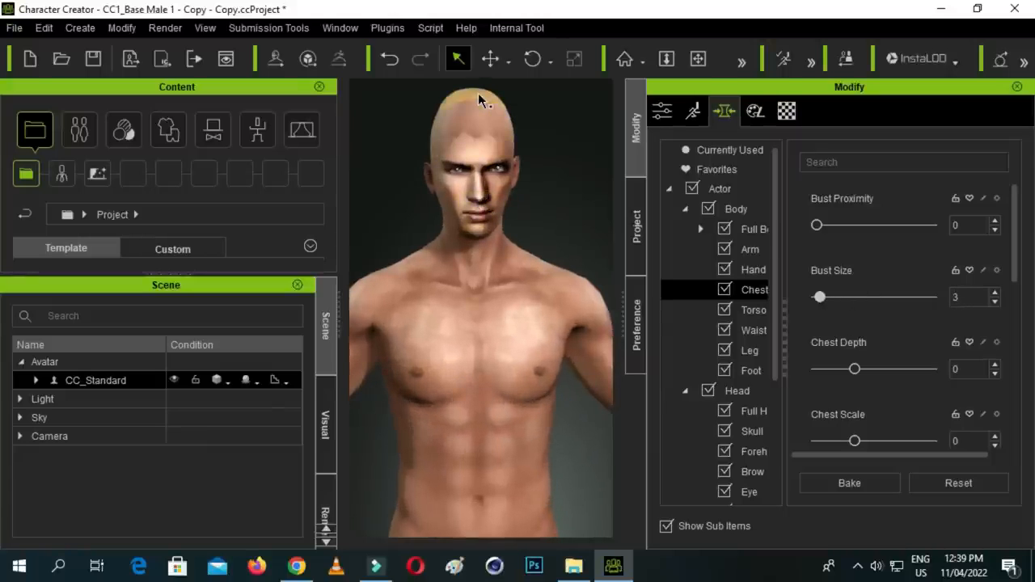
{"action": "left_click", "coordinate": [478, 99]}
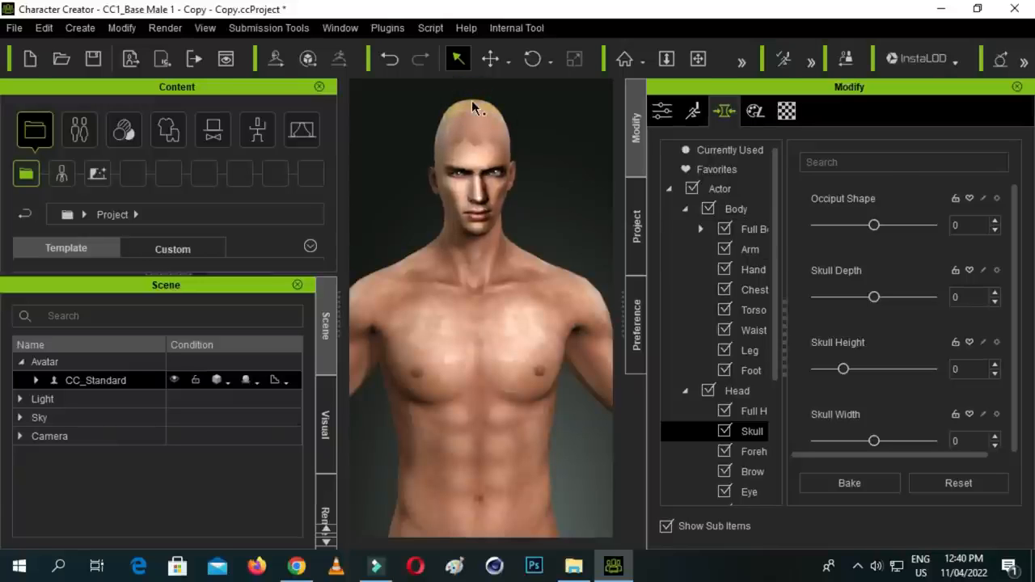
{"action": "left_click", "coordinate": [473, 111]}
{"action": "left_click", "coordinate": [474, 112]}
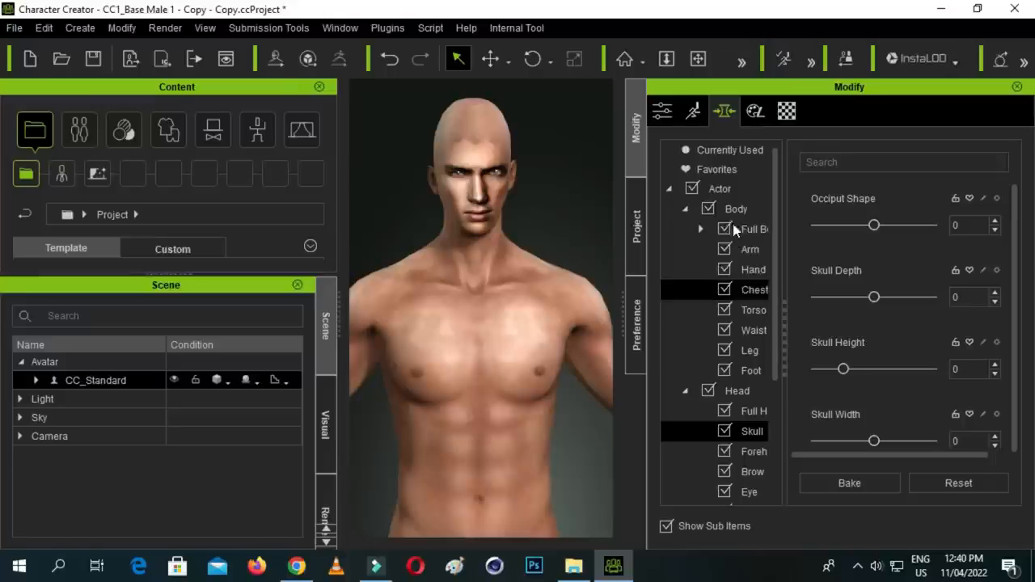
{"action": "left_click", "coordinate": [775, 344]}
{"action": "left_click_drag", "start_coordinate": [773, 346], "coordinate": [778, 369]}
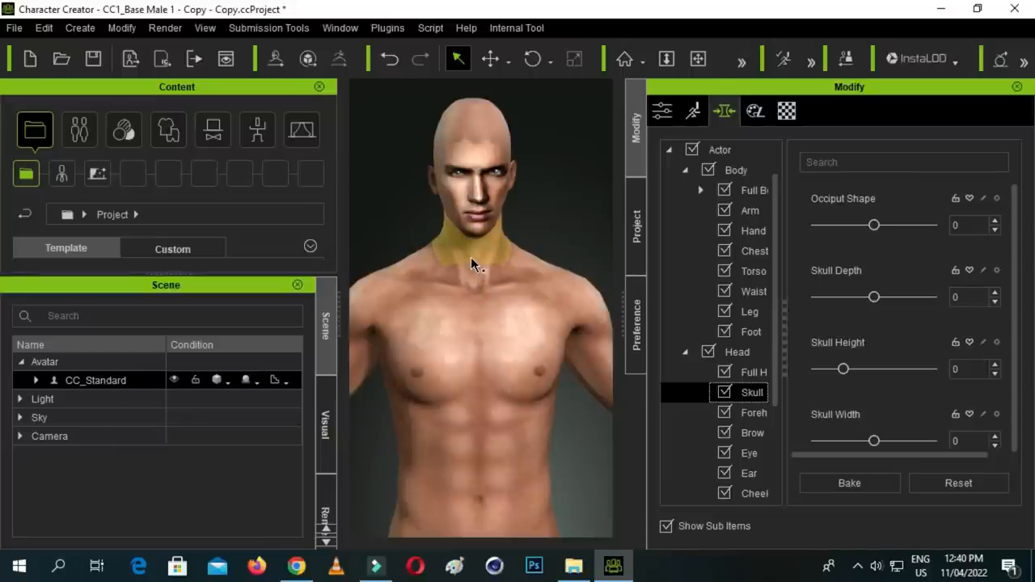
{"action": "left_click", "coordinate": [568, 277]}
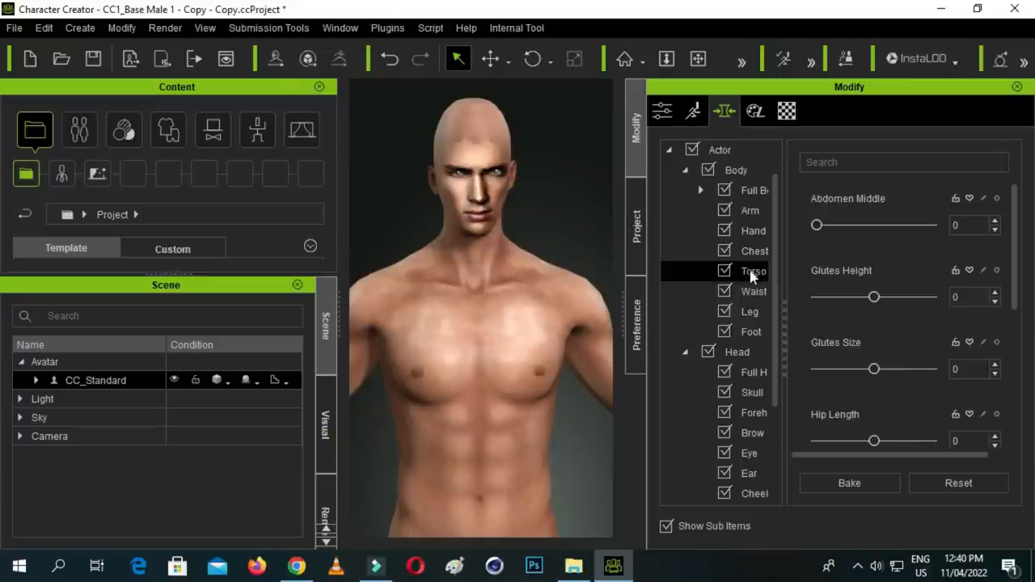
{"action": "left_click", "coordinate": [476, 107]}
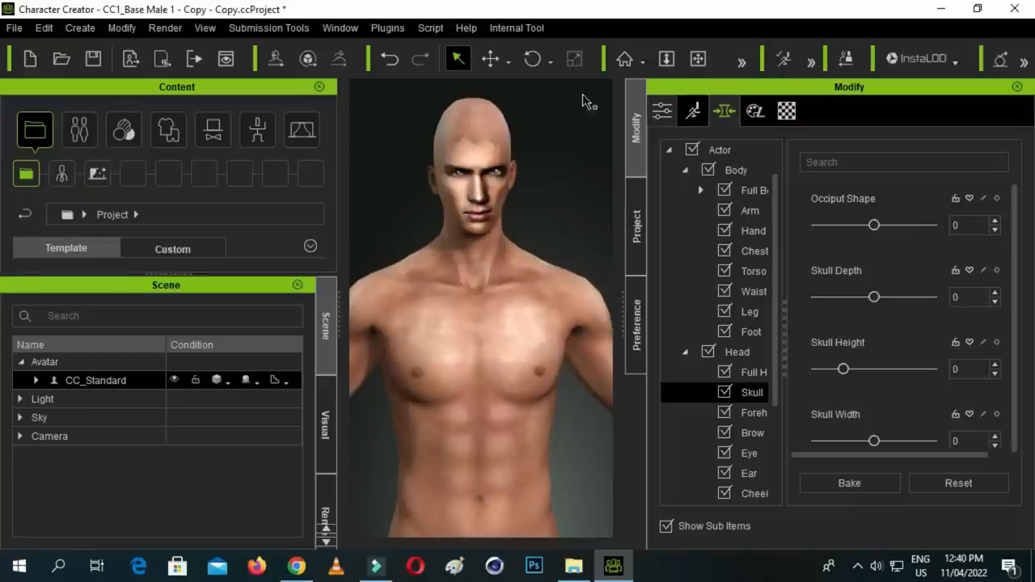
- Orbit to a side view of the head and set the Skull Height morph to -30
{"action": "left_click", "coordinate": [739, 62]}
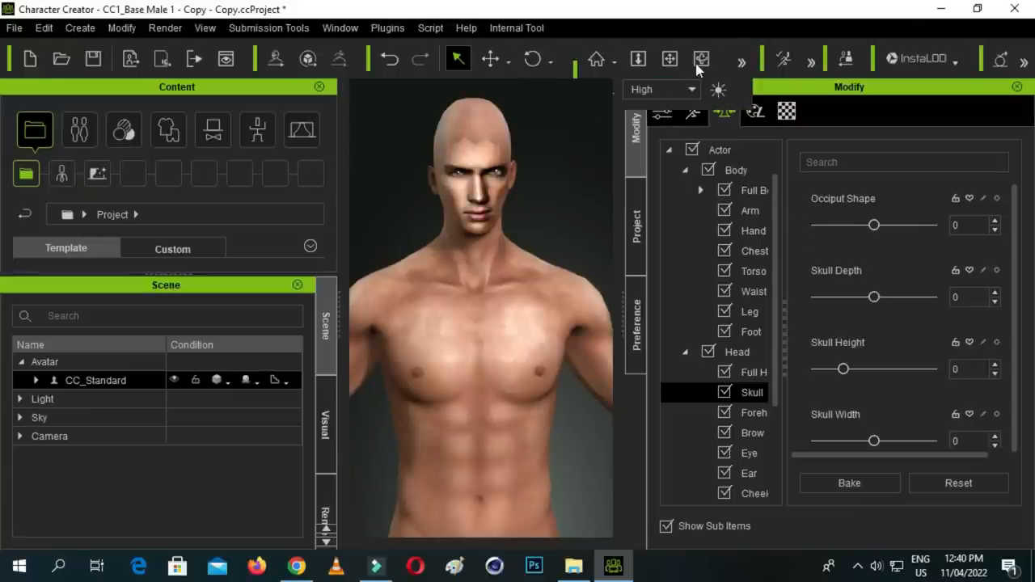
{"action": "left_click", "coordinate": [700, 62]}
{"action": "left_click_drag", "start_coordinate": [496, 210], "coordinate": [609, 231]}
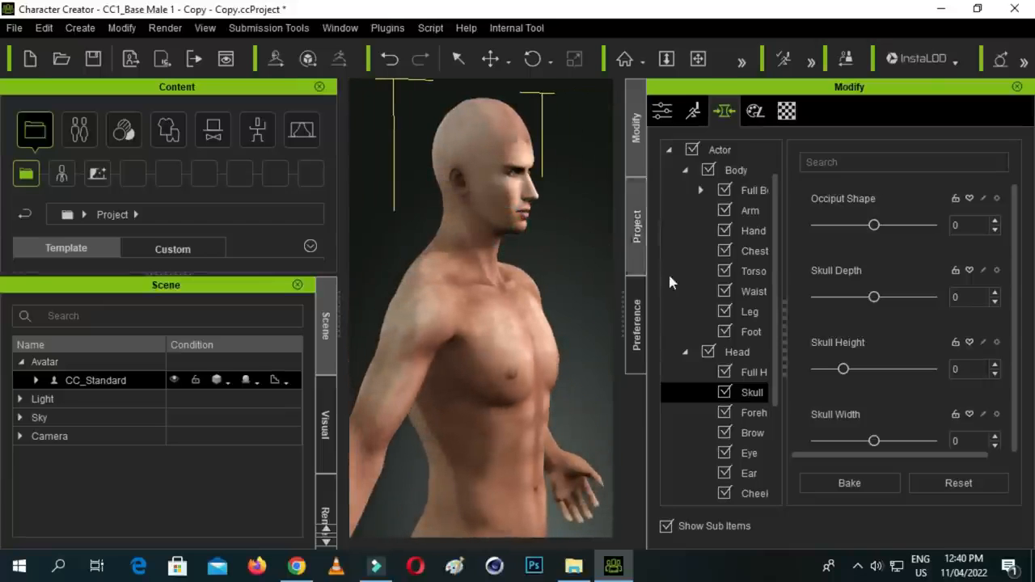
{"action": "left_click_drag", "start_coordinate": [842, 369], "coordinate": [817, 373]}
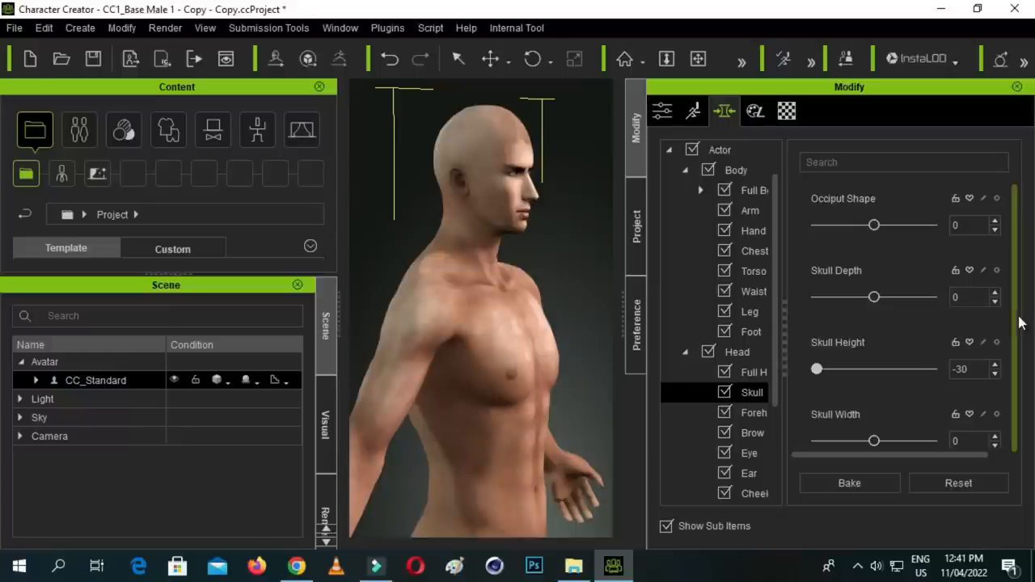
{"action": "scroll", "coordinate": [1000, 307], "scroll_direction": "down", "scroll_amount": 1}
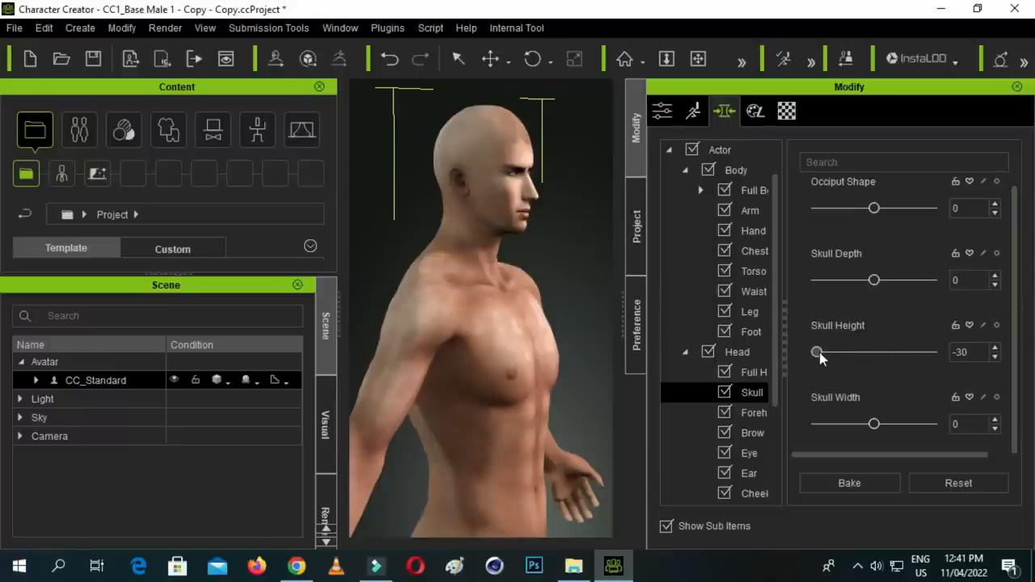
{"action": "left_click_drag", "start_coordinate": [818, 352], "coordinate": [792, 358]}
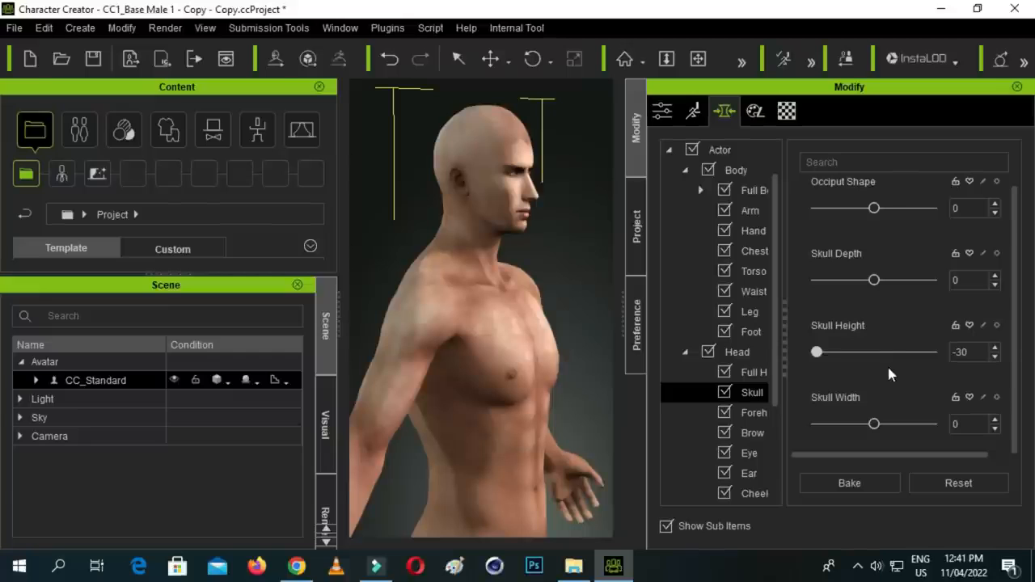
- Bake the current skull morph into the avatar and set its Skull Height morph to -27
{"action": "left_click_drag", "start_coordinate": [816, 352], "coordinate": [803, 355]}
{"action": "left_click", "coordinate": [845, 486]}
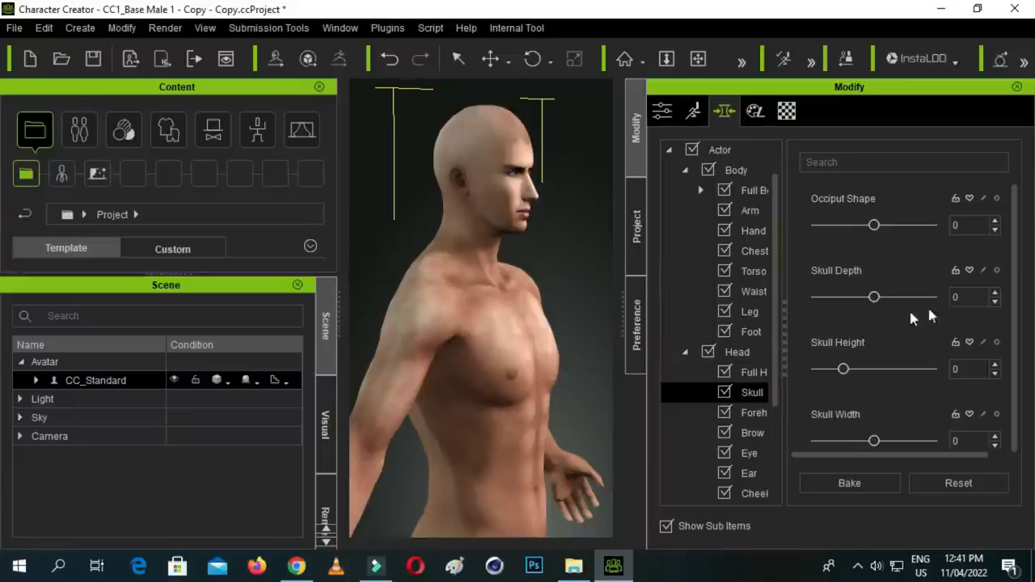
{"action": "left_click_drag", "start_coordinate": [1016, 289], "coordinate": [1016, 317]}
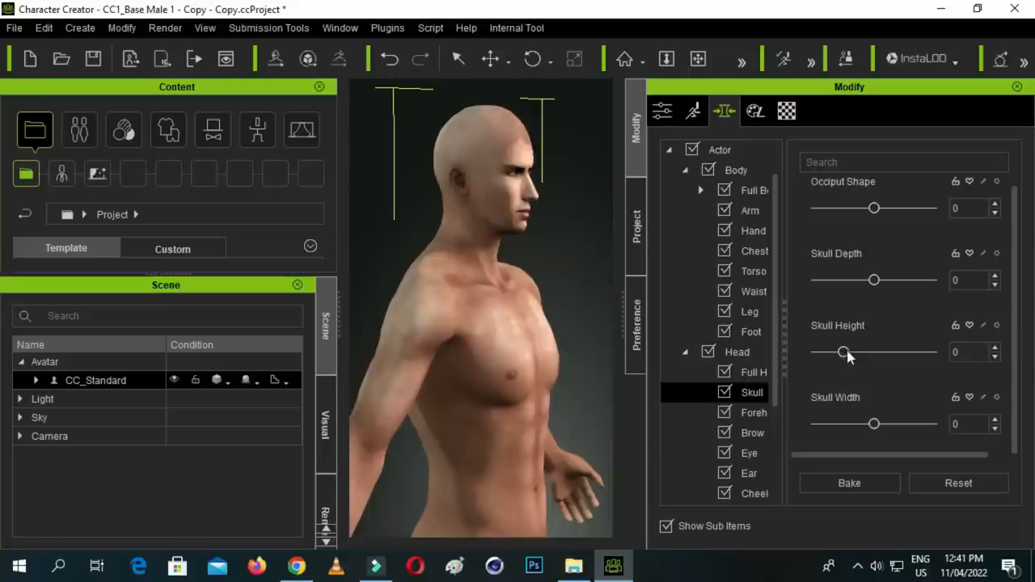
{"action": "left_click_drag", "start_coordinate": [843, 353], "coordinate": [819, 353]}
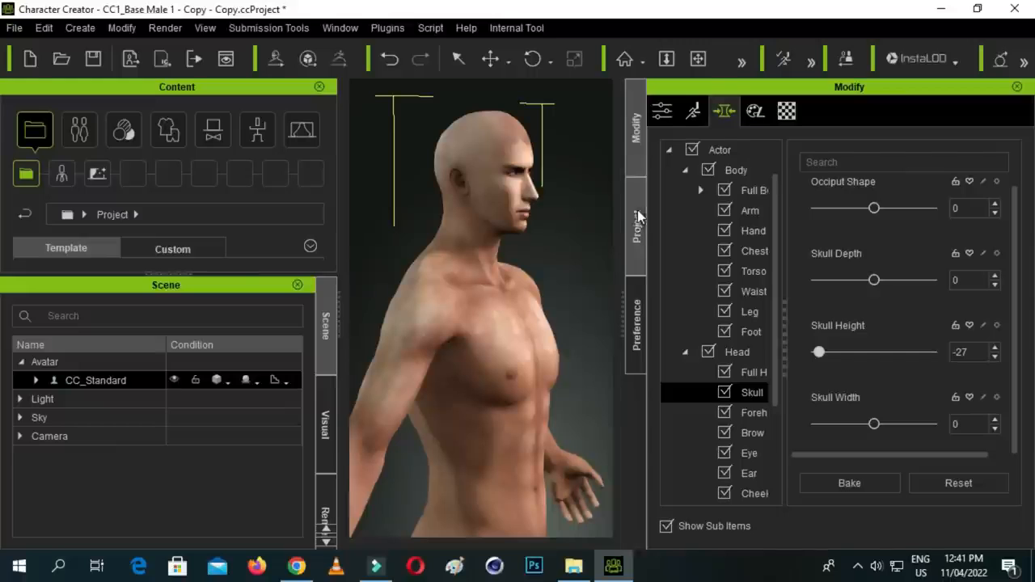
- Bring the head into a closer front view and pick the nose on the avatar to list its morphs
{"action": "left_click_drag", "start_coordinate": [584, 198], "coordinate": [525, 208]}
{"action": "left_click_drag", "start_coordinate": [608, 202], "coordinate": [603, 226]}
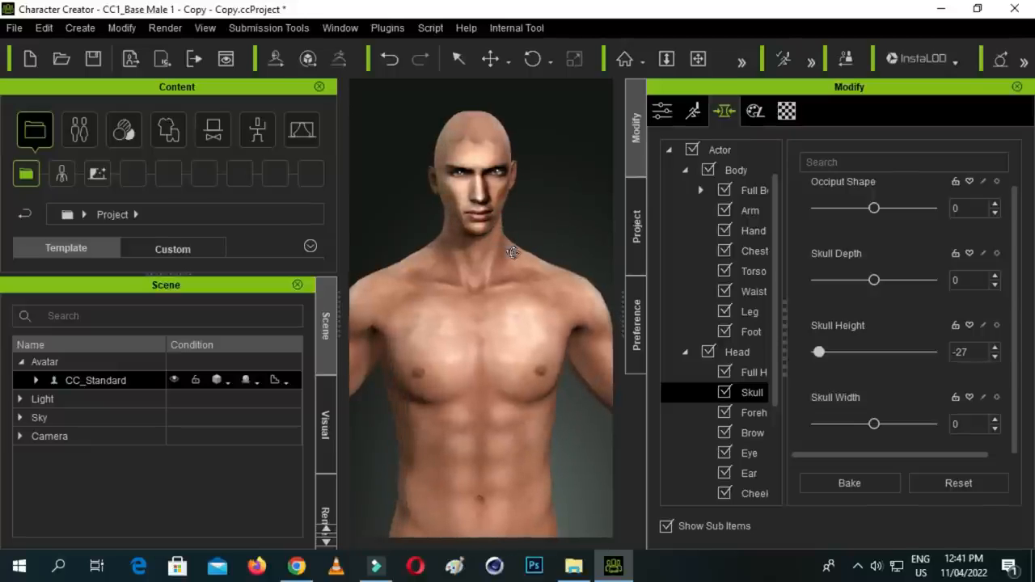
{"action": "scroll", "coordinate": [507, 227], "scroll_direction": "up", "scroll_amount": 2}
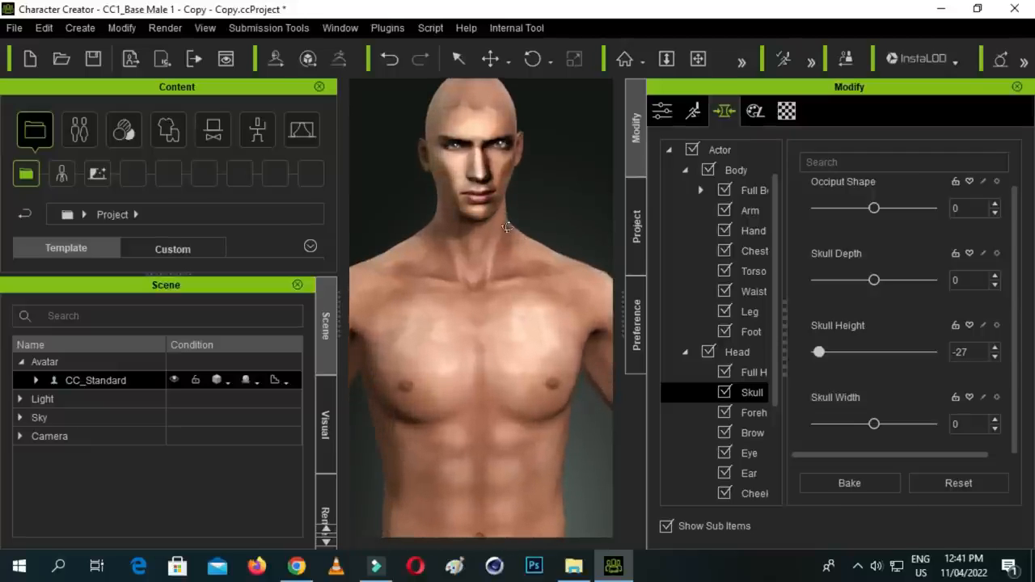
{"action": "left_click", "coordinate": [490, 59]}
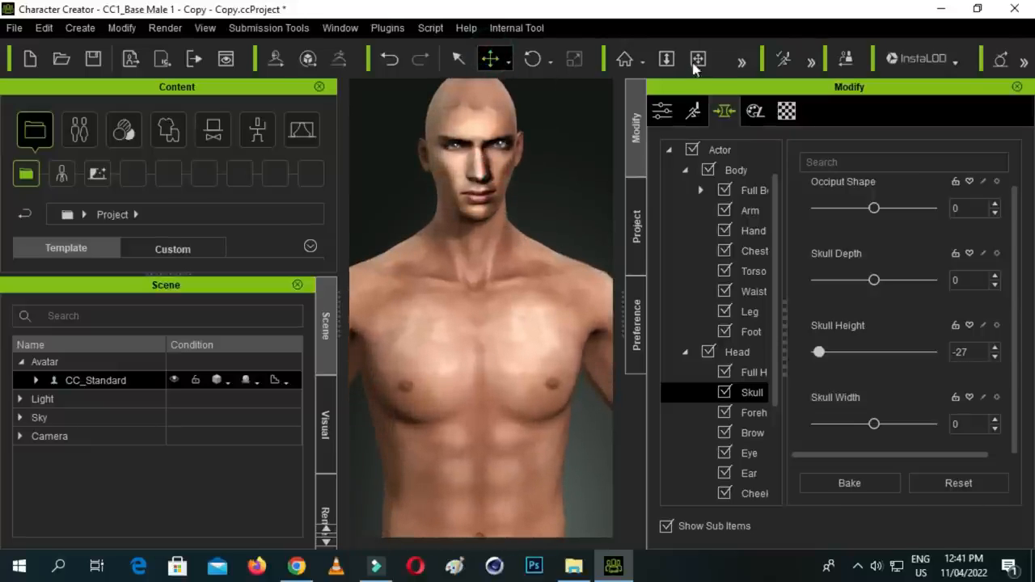
{"action": "left_click", "coordinate": [698, 58]}
{"action": "left_click_drag", "start_coordinate": [577, 185], "coordinate": [573, 240]}
{"action": "scroll", "coordinate": [515, 270], "scroll_direction": "up", "scroll_amount": 3}
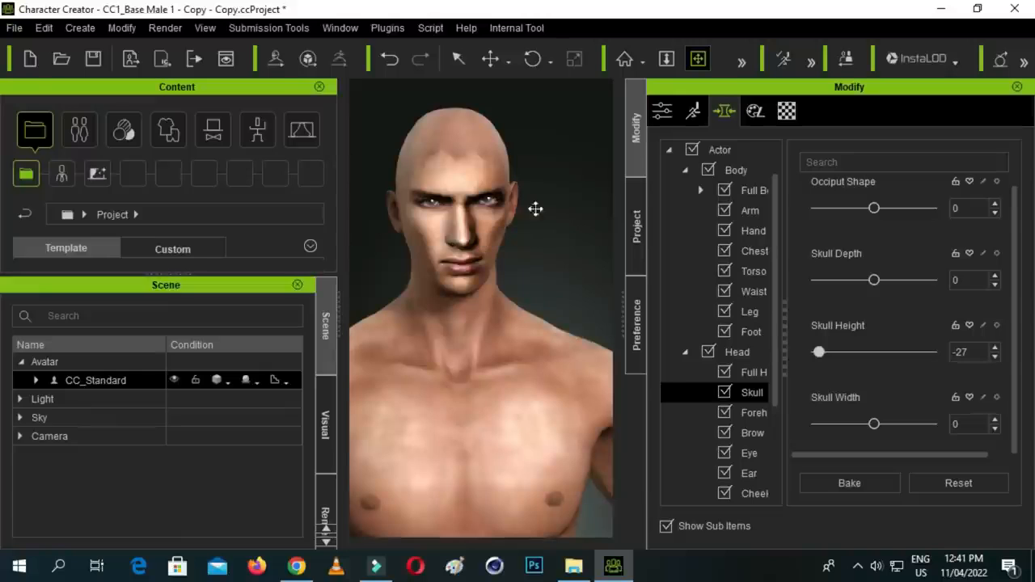
{"action": "left_click", "coordinate": [742, 64]}
{"action": "left_click", "coordinate": [697, 63]}
{"action": "left_click_drag", "start_coordinate": [573, 261], "coordinate": [498, 207]}
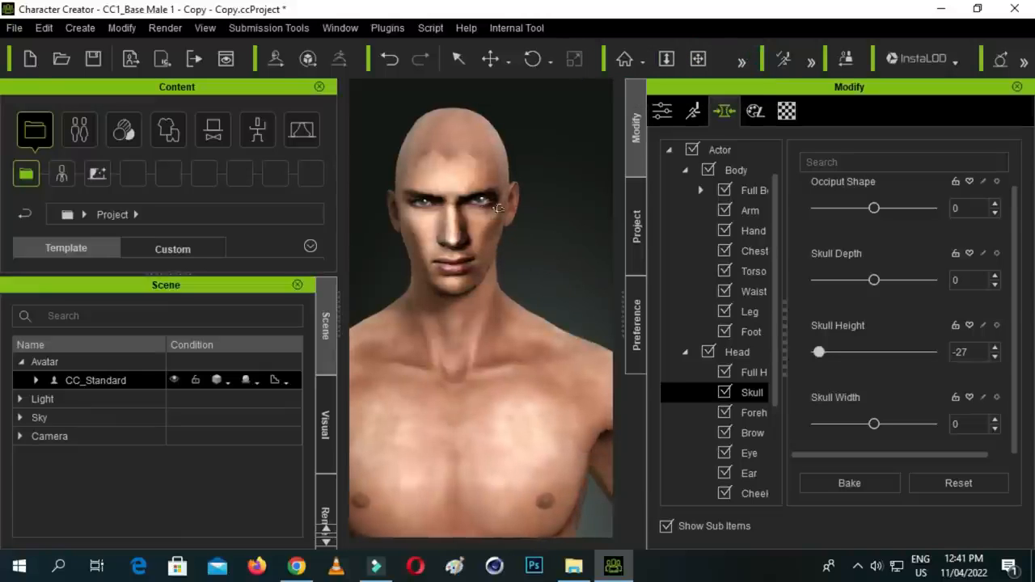
{"action": "left_click", "coordinate": [457, 58]}
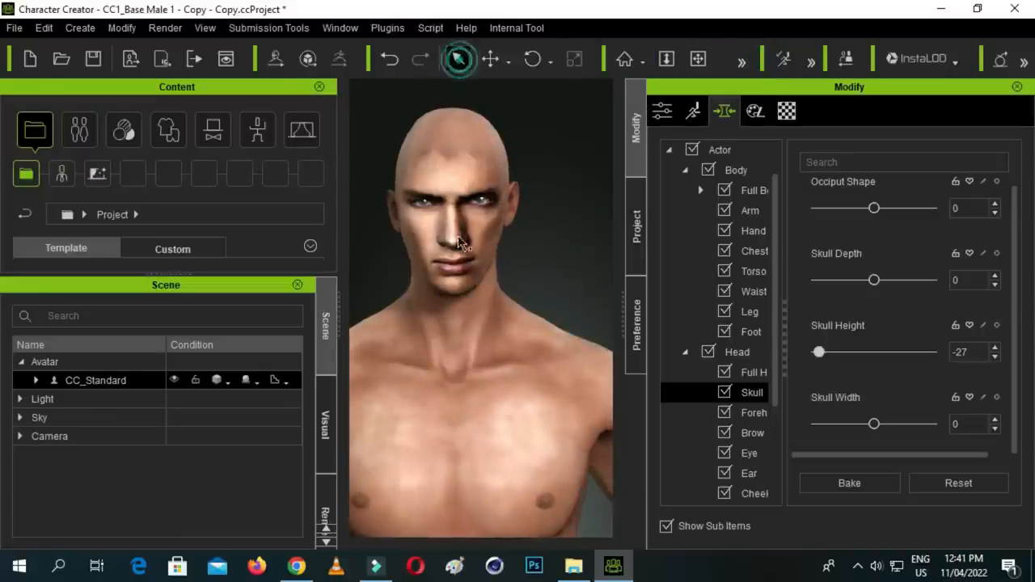
{"action": "left_click", "coordinate": [454, 241]}
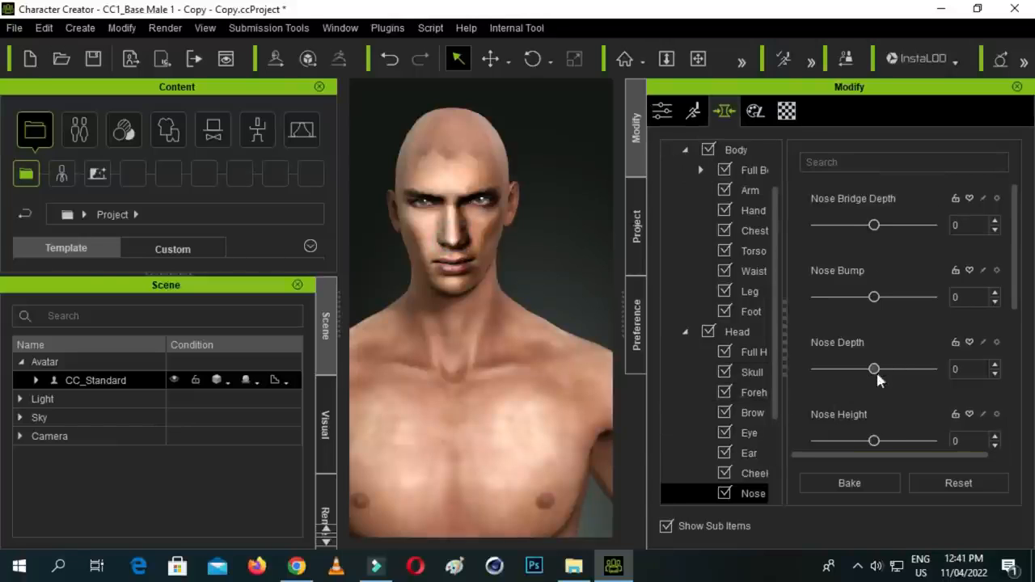
- Set Nose Depth to 7, Nose Bump to 11, Nose Height to -5, Nose Bridge Depth to 27 and Nose Width to 40
{"action": "mouse_move", "coordinate": [875, 372]}
{"action": "left_mouse_down"}
{"action": "mouse_move", "coordinate": [906, 372]}
{"action": "mouse_move", "coordinate": [859, 374]}
{"action": "mouse_move", "coordinate": [882, 381]}
{"action": "left_mouse_up"}
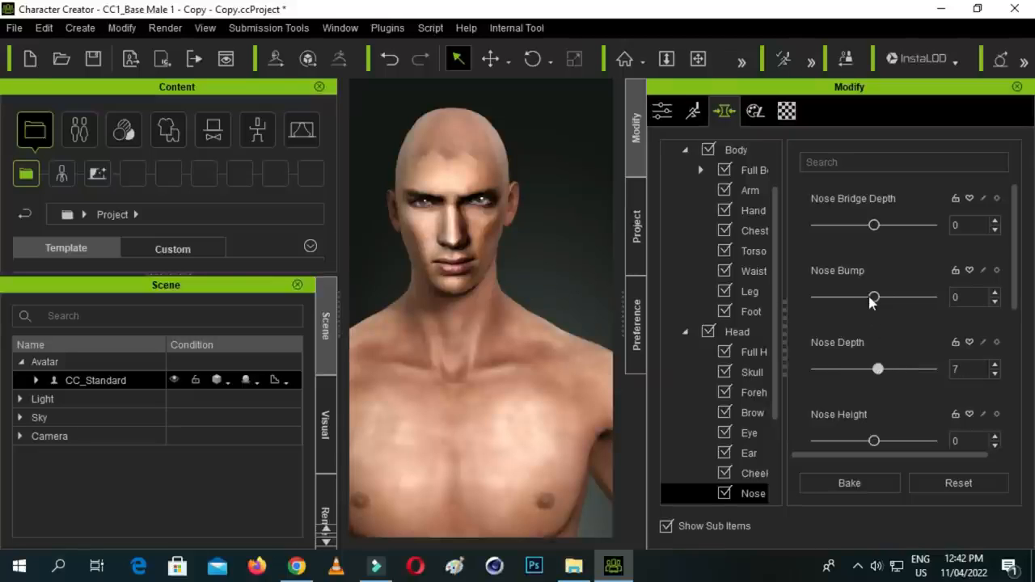
{"action": "mouse_move", "coordinate": [879, 299]}
{"action": "left_mouse_down"}
{"action": "mouse_move", "coordinate": [898, 300]}
{"action": "mouse_move", "coordinate": [883, 309]}
{"action": "left_mouse_up"}
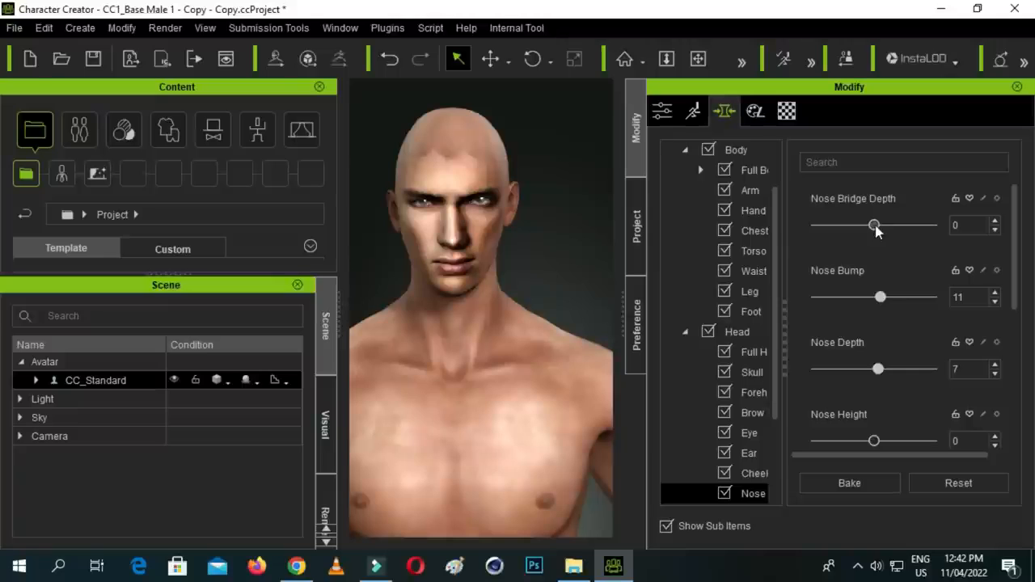
{"action": "left_click_drag", "start_coordinate": [453, 215], "coordinate": [455, 225]}
{"action": "left_click_drag", "start_coordinate": [873, 225], "coordinate": [892, 229]}
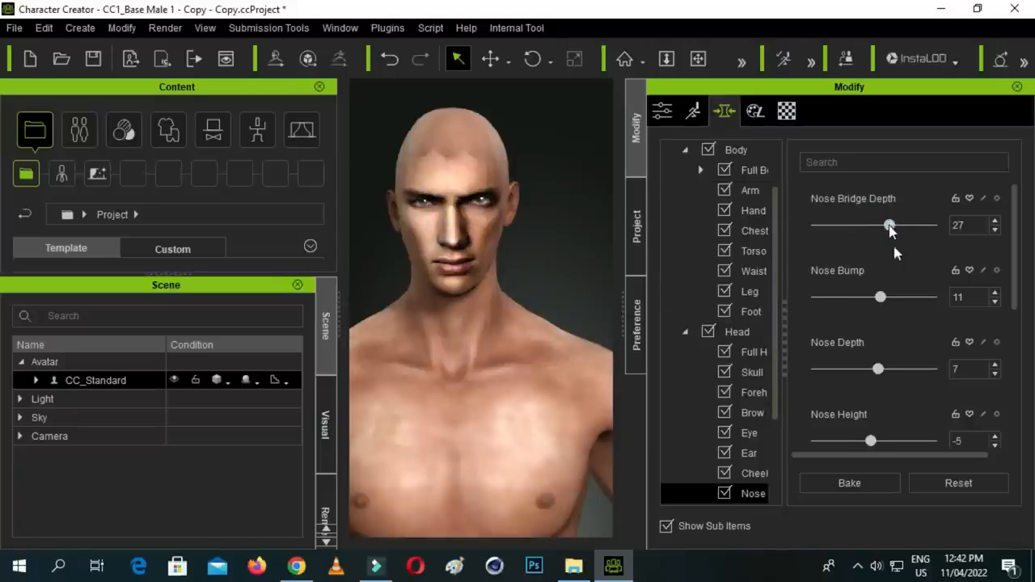
{"action": "left_click_drag", "start_coordinate": [1019, 289], "coordinate": [1025, 442]}
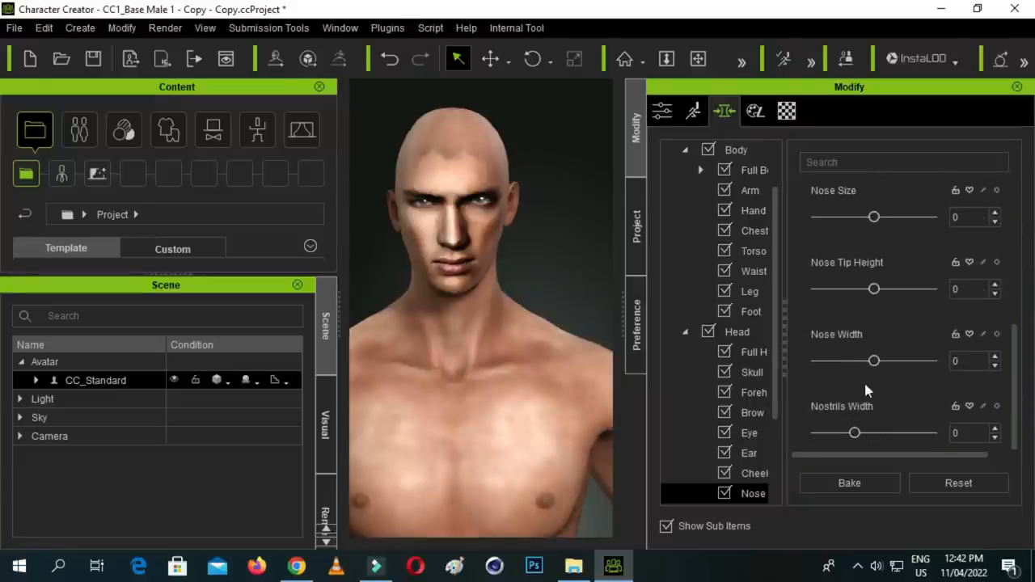
{"action": "left_click_drag", "start_coordinate": [879, 366], "coordinate": [899, 368]}
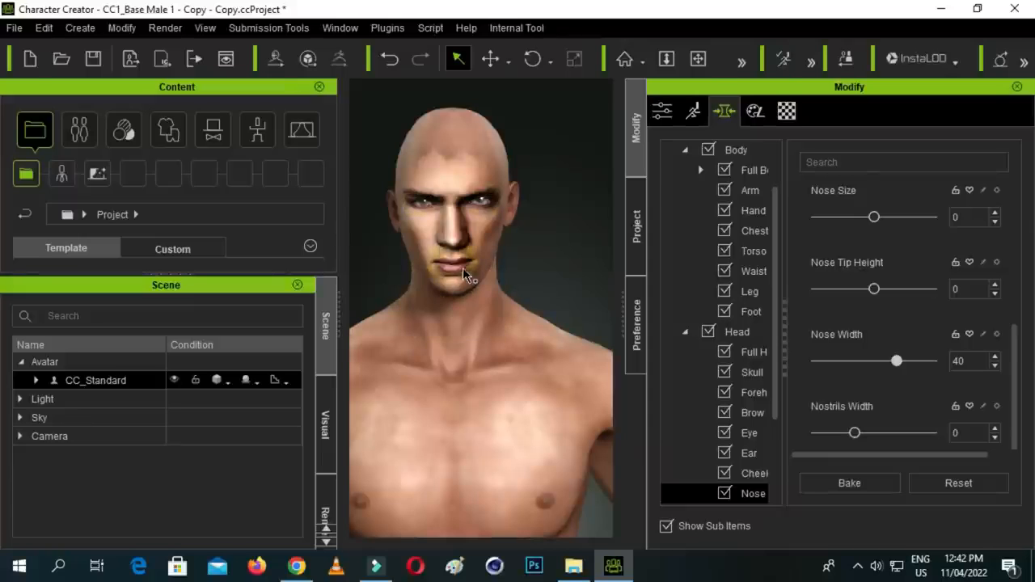
- Examine the reshaped face at close range and from farther away
{"action": "scroll", "coordinate": [500, 275], "scroll_direction": "up", "scroll_amount": 2}
{"action": "scroll", "coordinate": [500, 268], "scroll_direction": "up", "scroll_amount": 1}
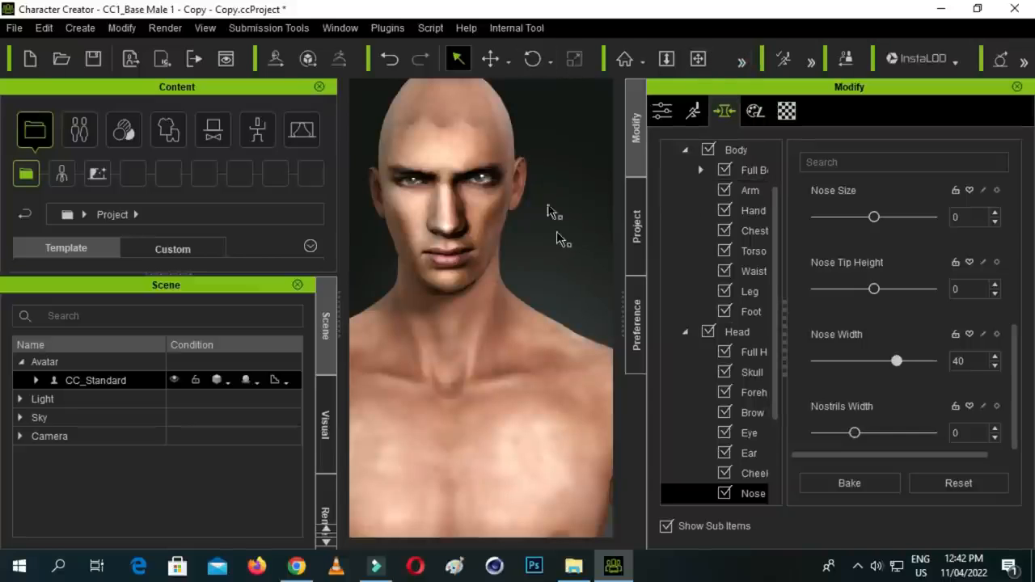
{"action": "scroll", "coordinate": [498, 184], "scroll_direction": "down", "scroll_amount": 3}
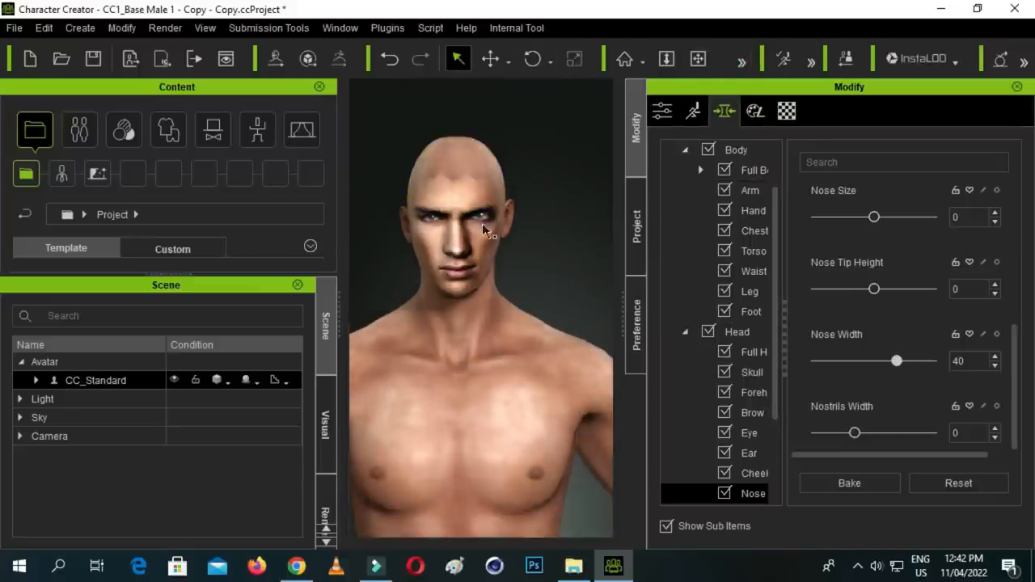
{"action": "scroll", "coordinate": [426, 224], "scroll_direction": "up", "scroll_amount": 5}
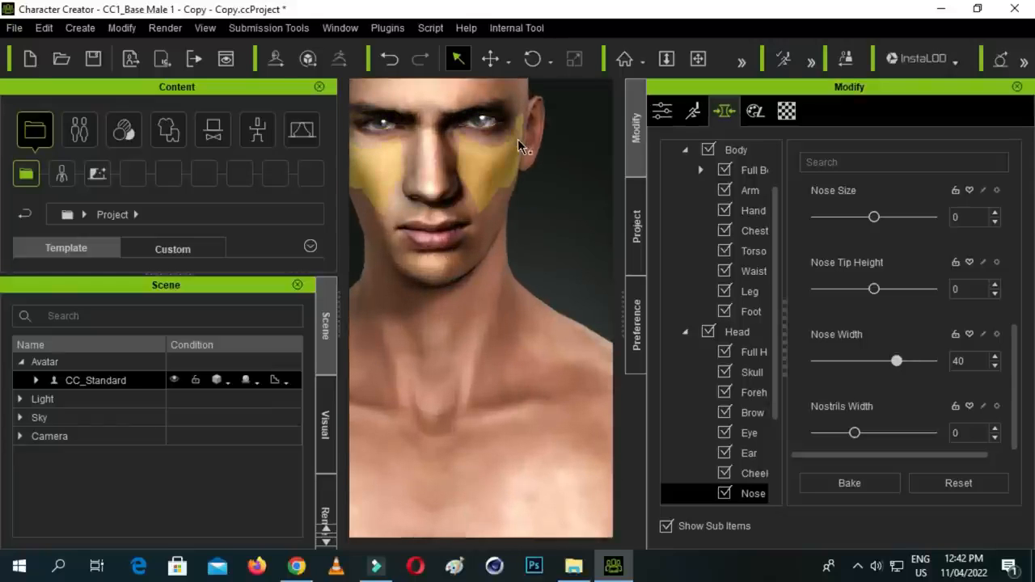
{"action": "scroll", "coordinate": [489, 188], "scroll_direction": "down", "scroll_amount": 2}
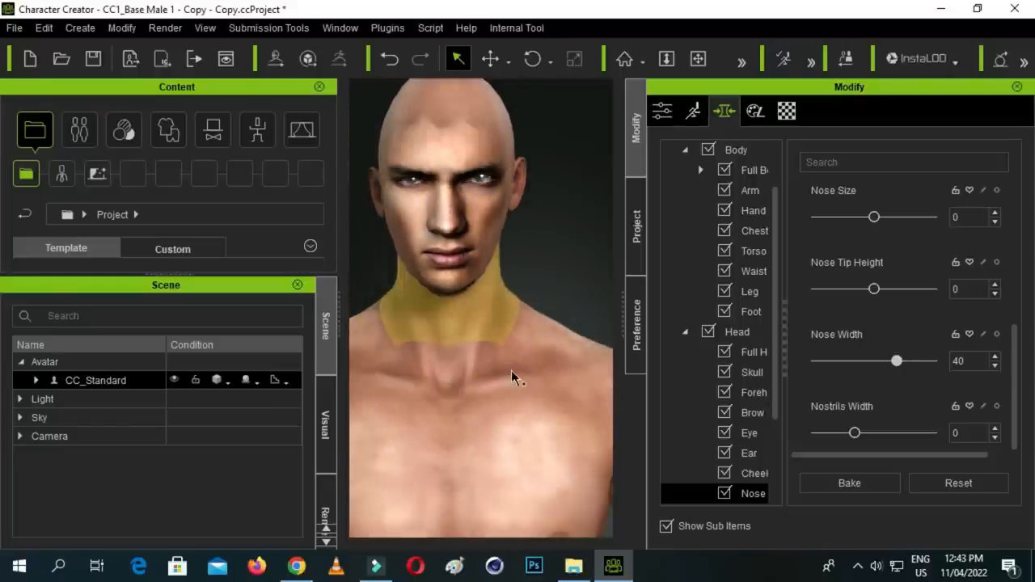
- Switch to File Explorer and open the Reallusion_Character_Creator_3.2.2318.1_Resource_Pack folder inside iclone 7 on the iclone data (F:) drive
{"action": "left_click", "coordinate": [574, 567]}
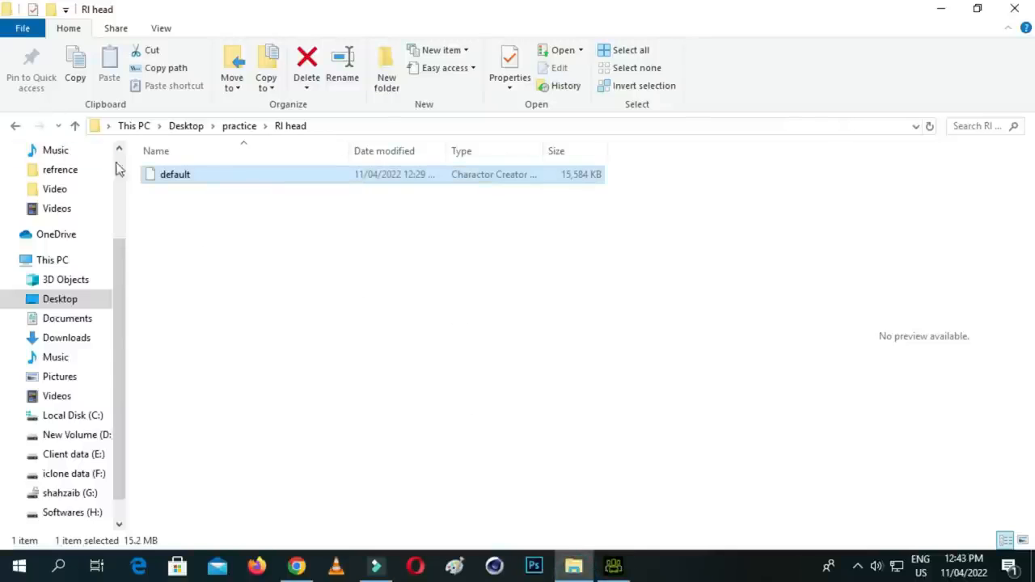
{"action": "left_click", "coordinate": [74, 126]}
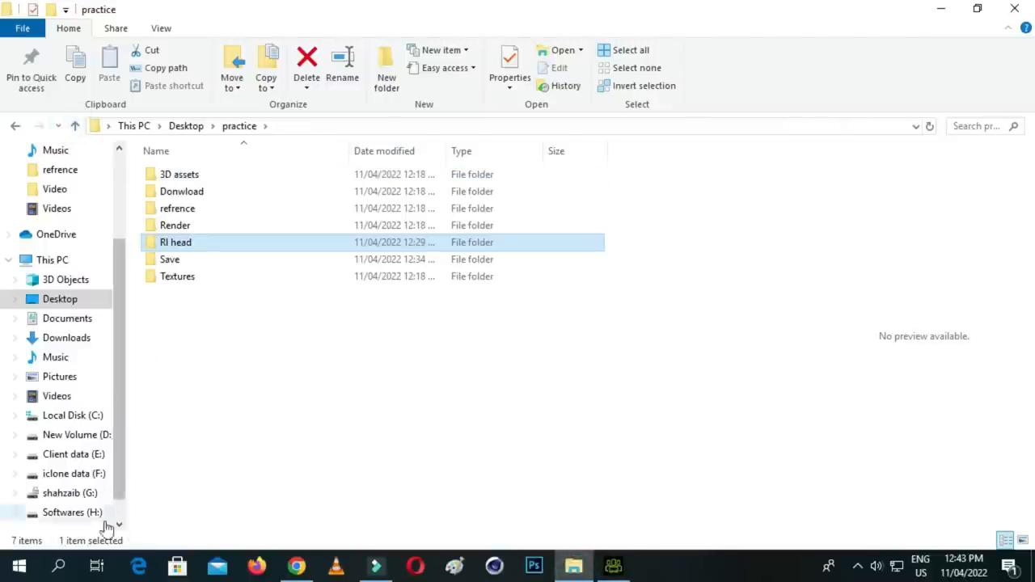
{"action": "left_click", "coordinate": [66, 473]}
{"action": "left_click", "coordinate": [70, 454]}
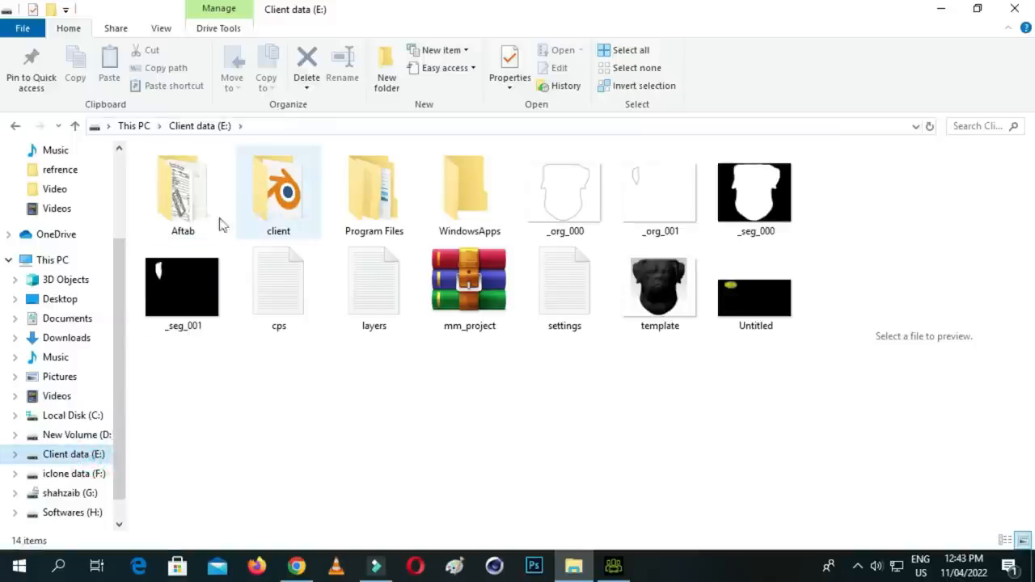
{"action": "left_click", "coordinate": [98, 473]}
{"action": "double_click", "coordinate": [217, 176]}
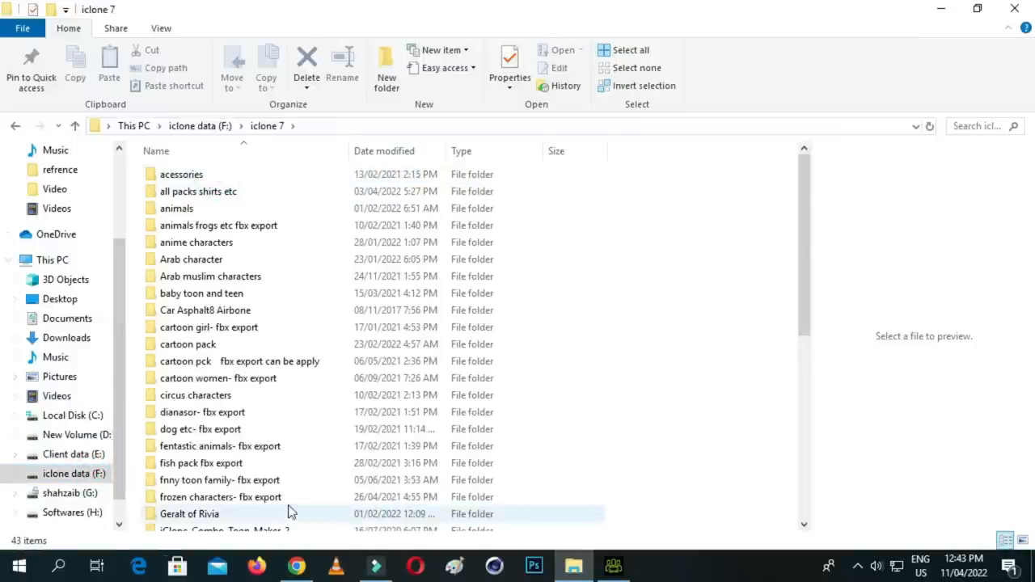
{"action": "scroll", "coordinate": [287, 437], "scroll_direction": "down", "scroll_amount": 2}
{"action": "scroll", "coordinate": [316, 461], "scroll_direction": "down", "scroll_amount": 4}
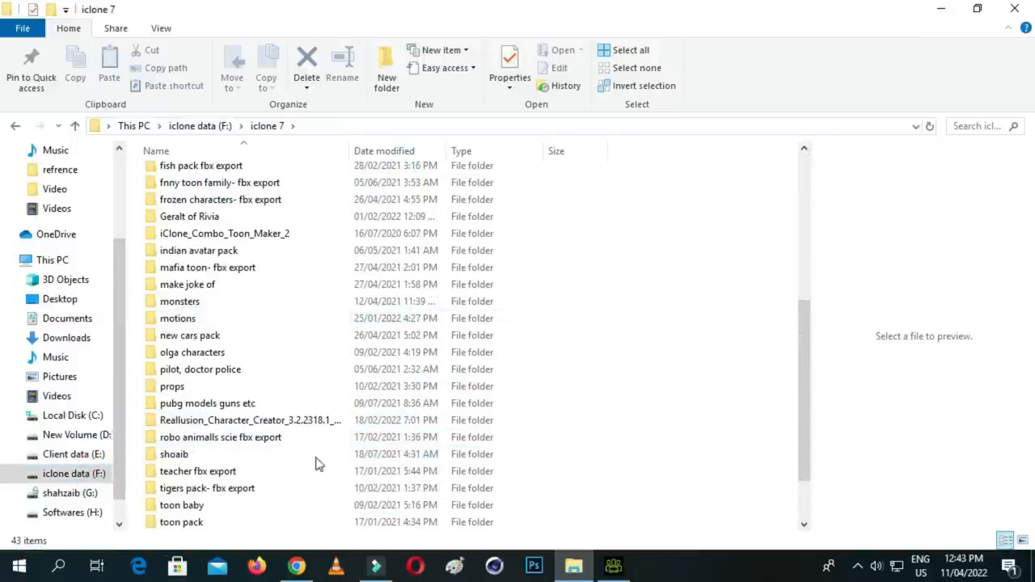
{"action": "double_click", "coordinate": [314, 422]}
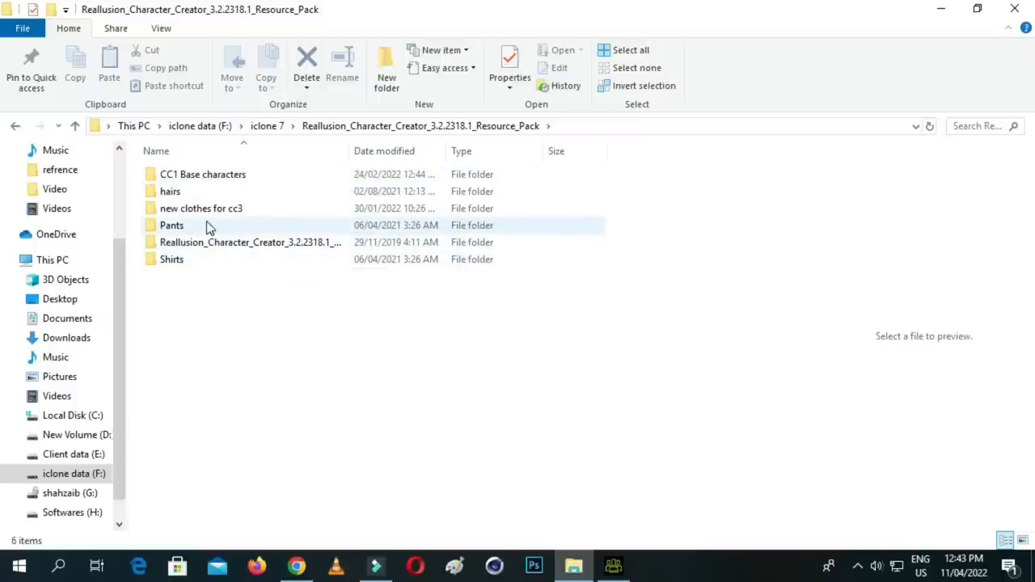
- Look through the Eye folder of Character Creator 3 Template, select Eyes_03, and switch back to Character Creator
{"action": "double_click", "coordinate": [281, 249]}
{"action": "double_click", "coordinate": [235, 177]}
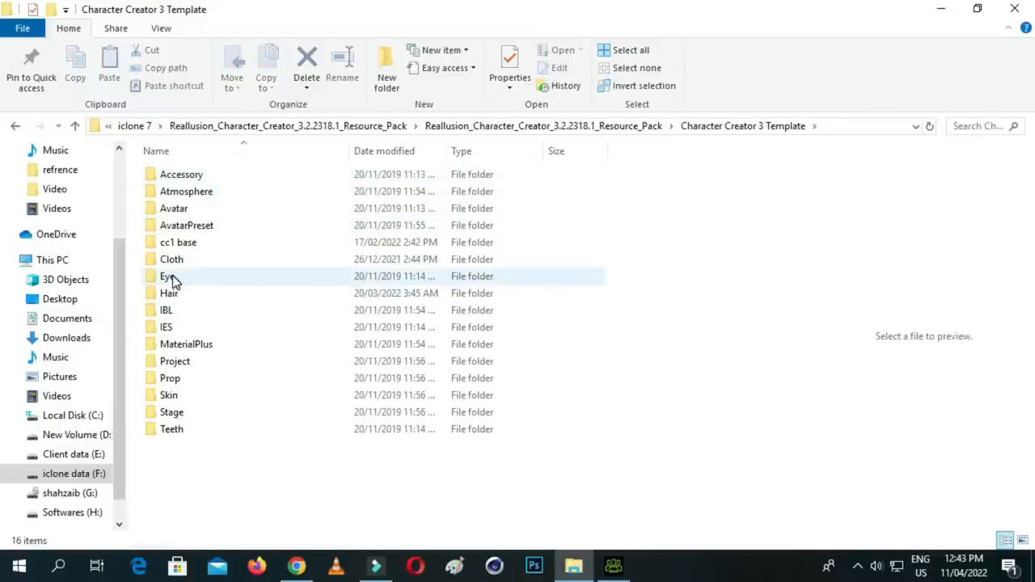
{"action": "double_click", "coordinate": [172, 279]}
{"action": "double_click", "coordinate": [210, 209]}
{"action": "left_click_drag", "start_coordinate": [210, 208], "coordinate": [281, 286]}
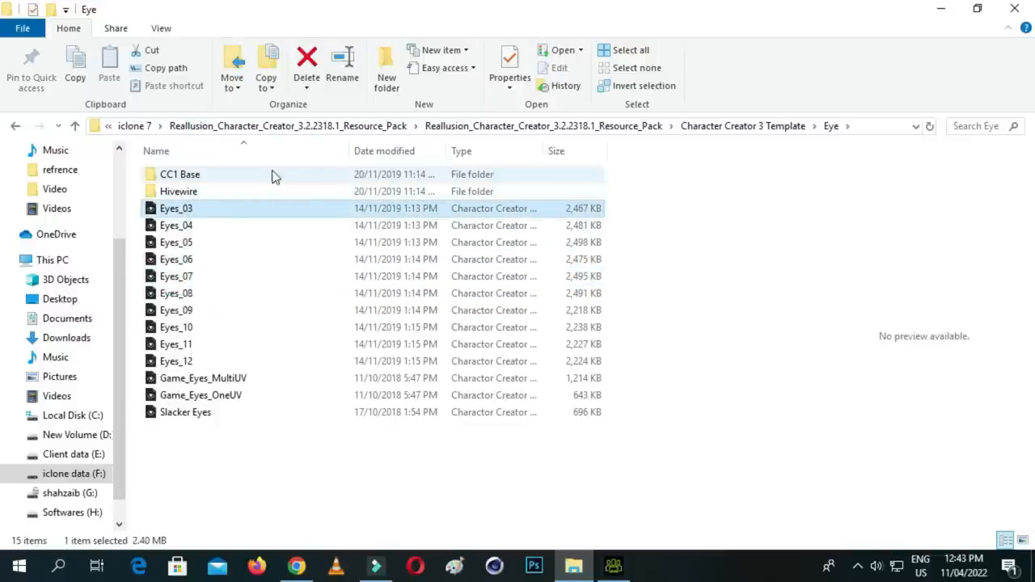
{"action": "left_click", "coordinate": [613, 566]}
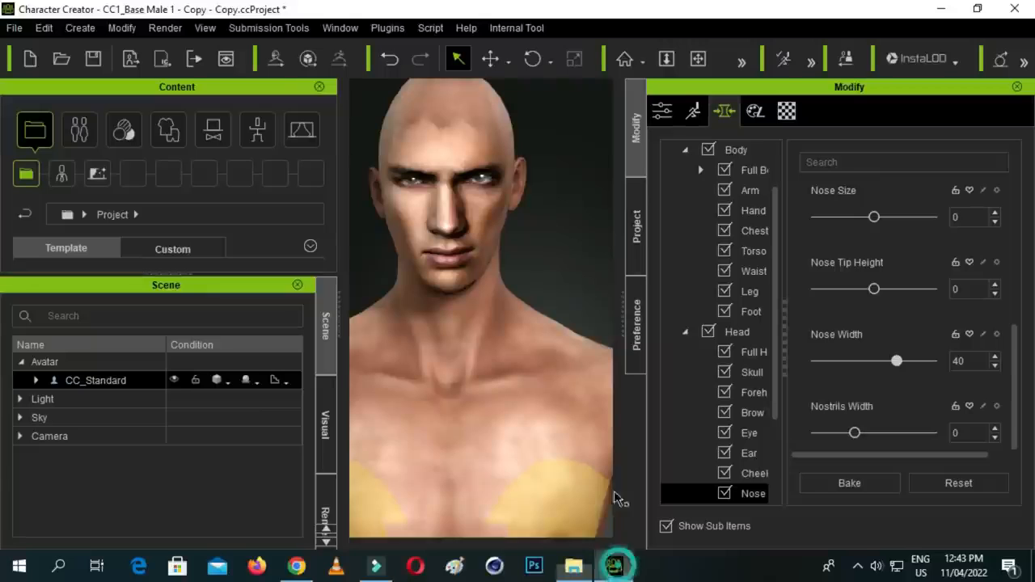
- Convert the CC1 avatar to a CC3 character, accepting that its active morphs are baked
{"action": "scroll", "coordinate": [518, 202], "scroll_direction": "down", "scroll_amount": 2}
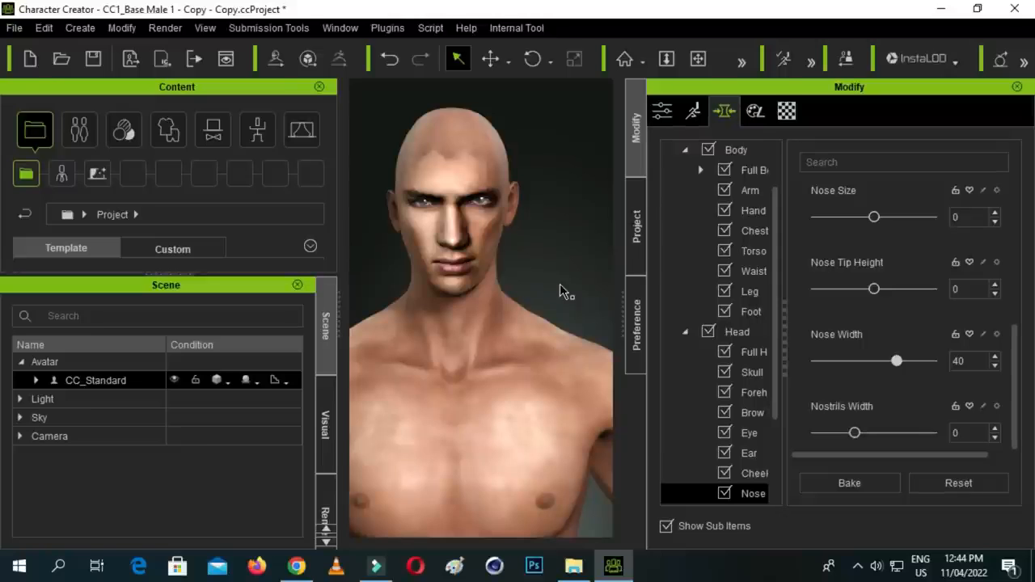
{"action": "left_click", "coordinate": [663, 112]}
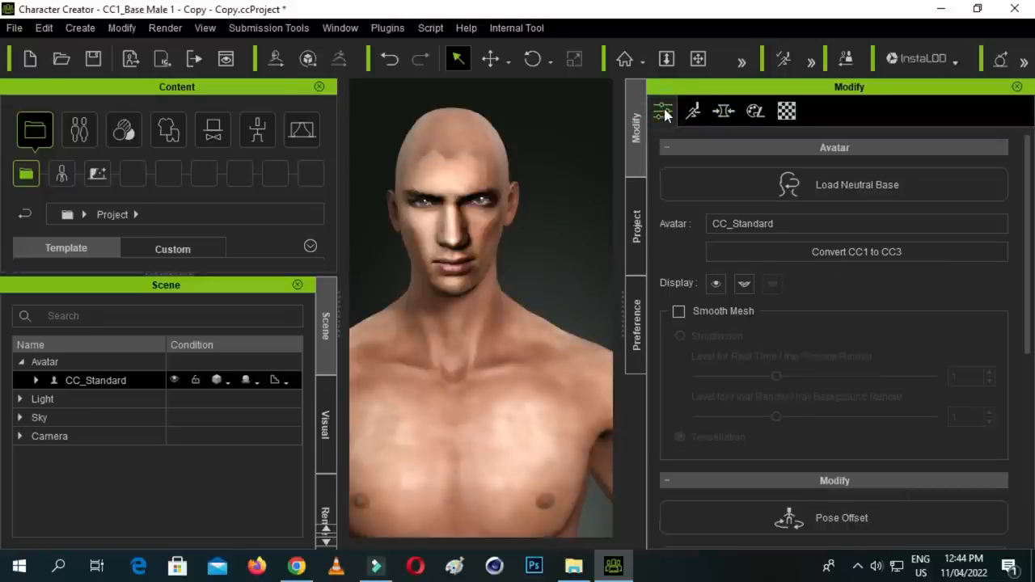
{"action": "left_click", "coordinate": [481, 180]}
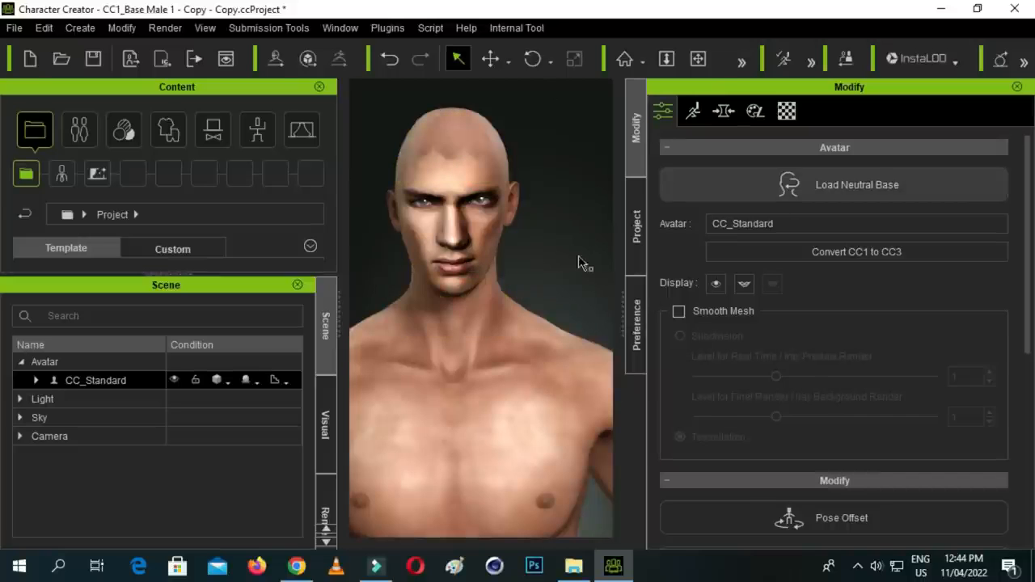
{"action": "left_click", "coordinate": [857, 254]}
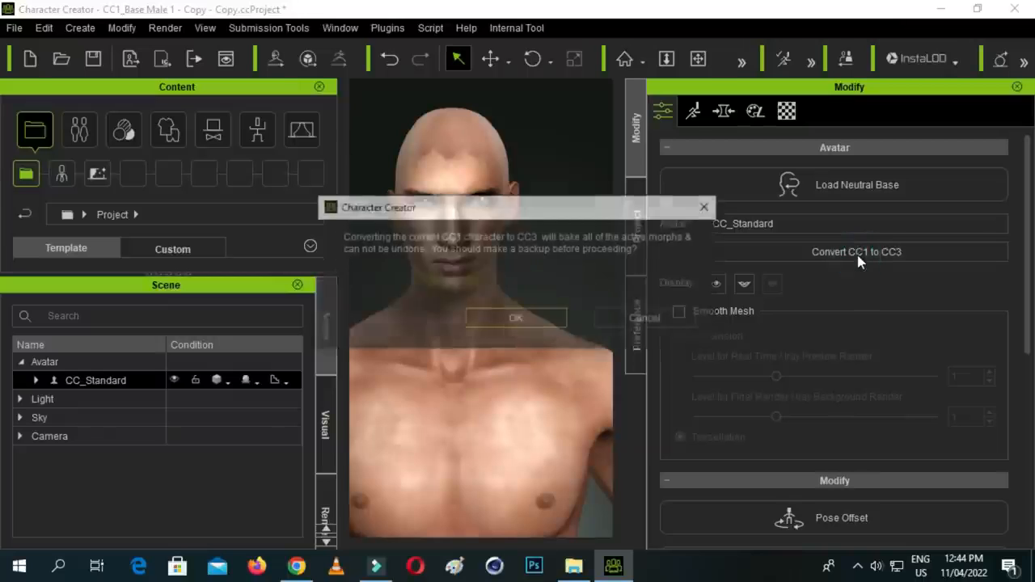
{"action": "left_click", "coordinate": [518, 323]}
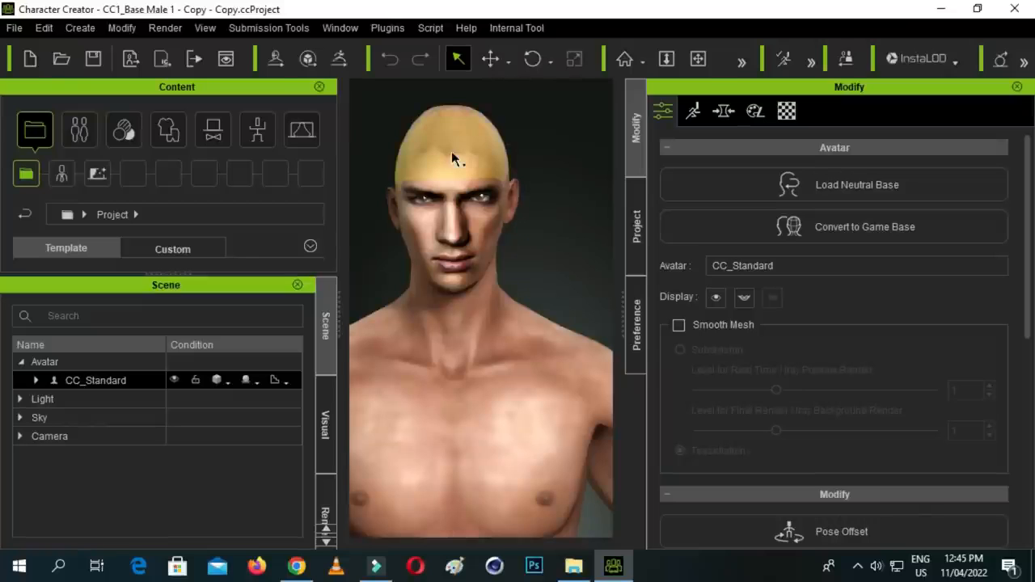
{"action": "left_click", "coordinate": [491, 59]}
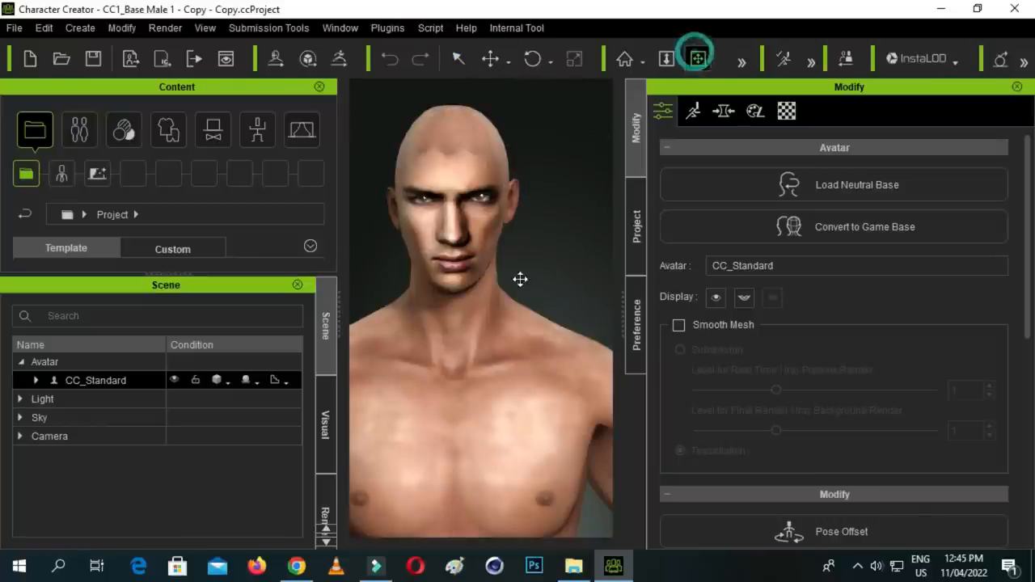
{"action": "left_click_drag", "start_coordinate": [520, 279], "coordinate": [536, 277]}
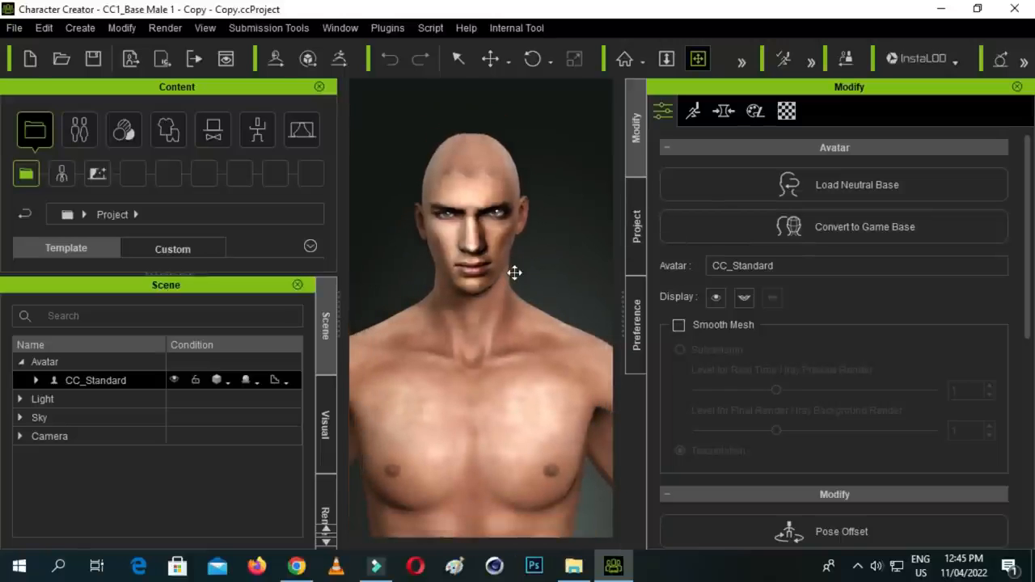
- Switch to File Explorer, apply the Eyes_03 file to the avatar in Character Creator, and frame the face
{"action": "left_click", "coordinate": [573, 565]}
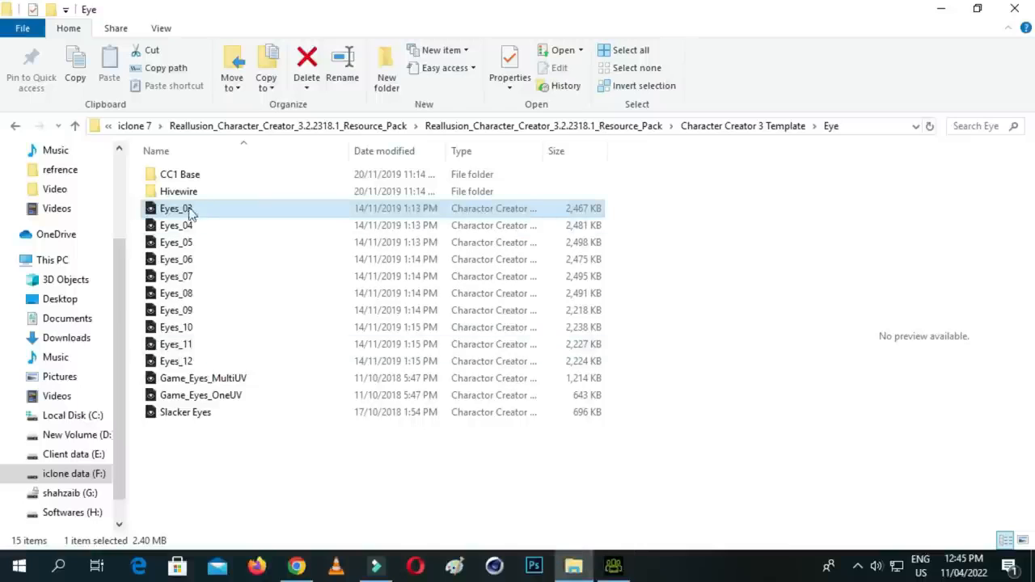
{"action": "left_click_drag", "start_coordinate": [203, 212], "coordinate": [467, 280]}
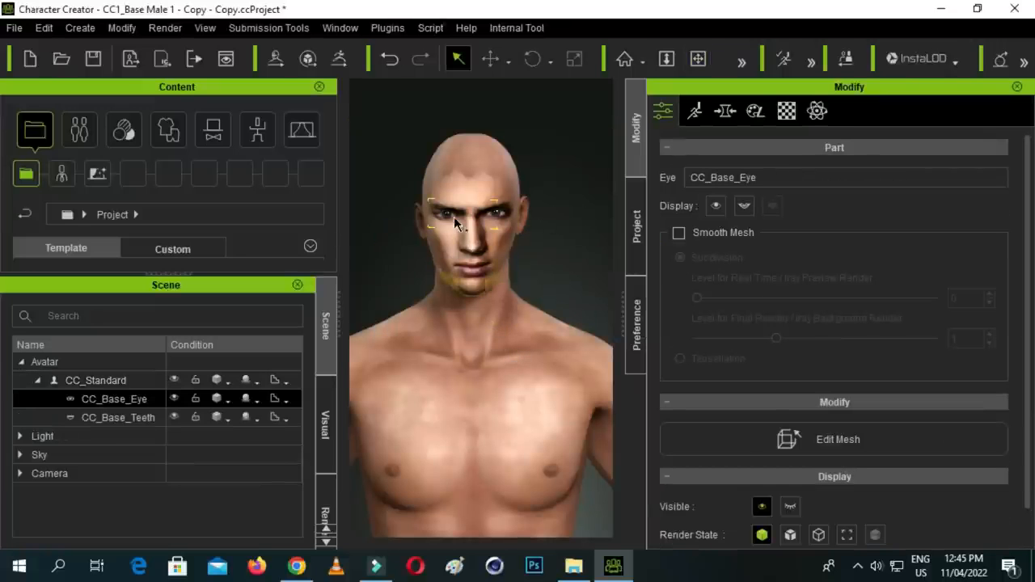
{"action": "scroll", "coordinate": [459, 224], "scroll_direction": "up", "scroll_amount": 5}
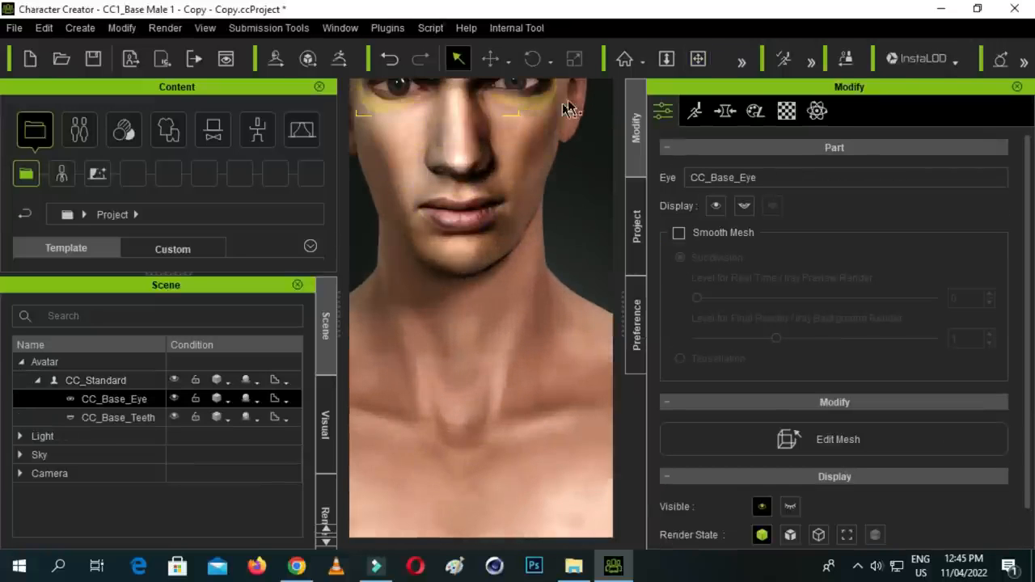
{"action": "left_click", "coordinate": [698, 58]}
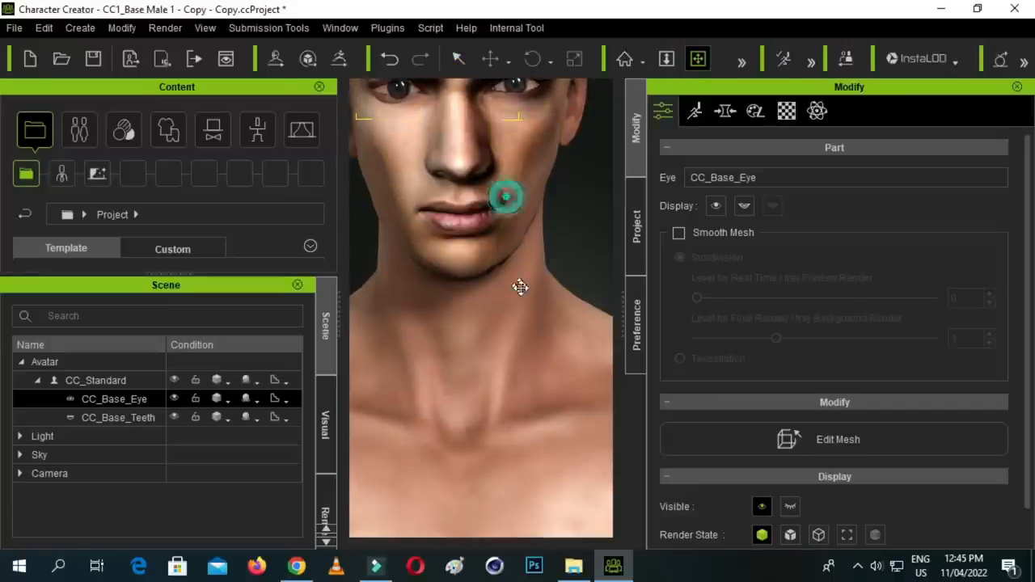
{"action": "left_click_drag", "start_coordinate": [519, 287], "coordinate": [527, 308]}
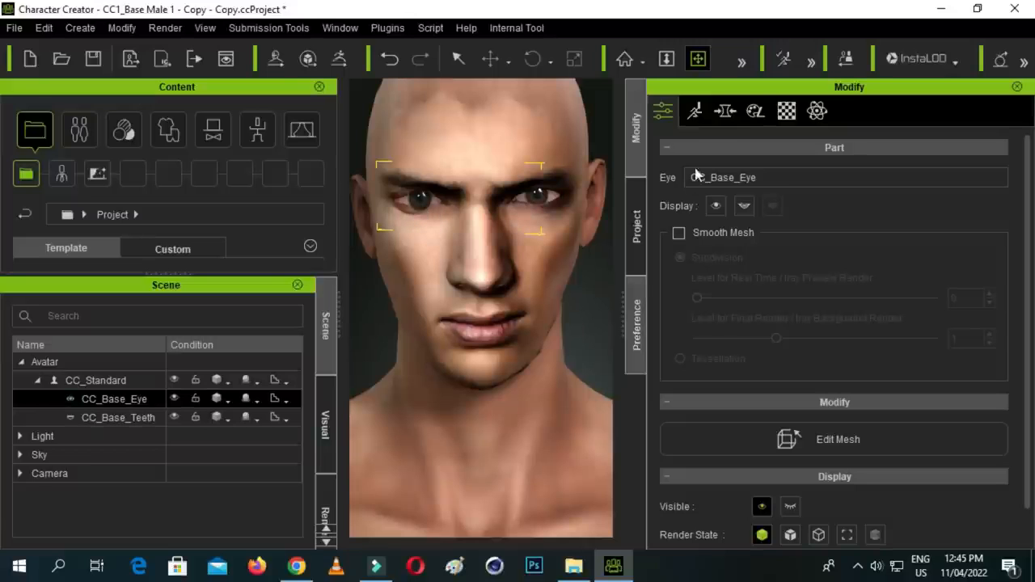
- Set the avatar's Eyeball Enlarge Right morph, found among the Eye morphs of the Head, to -30
{"action": "left_click", "coordinate": [725, 113]}
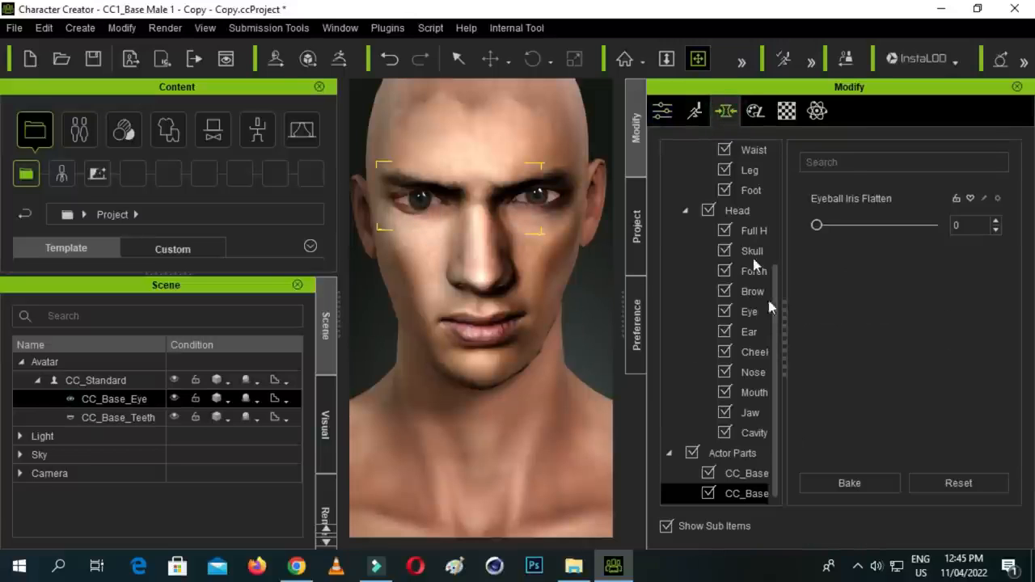
{"action": "left_click", "coordinate": [750, 312]}
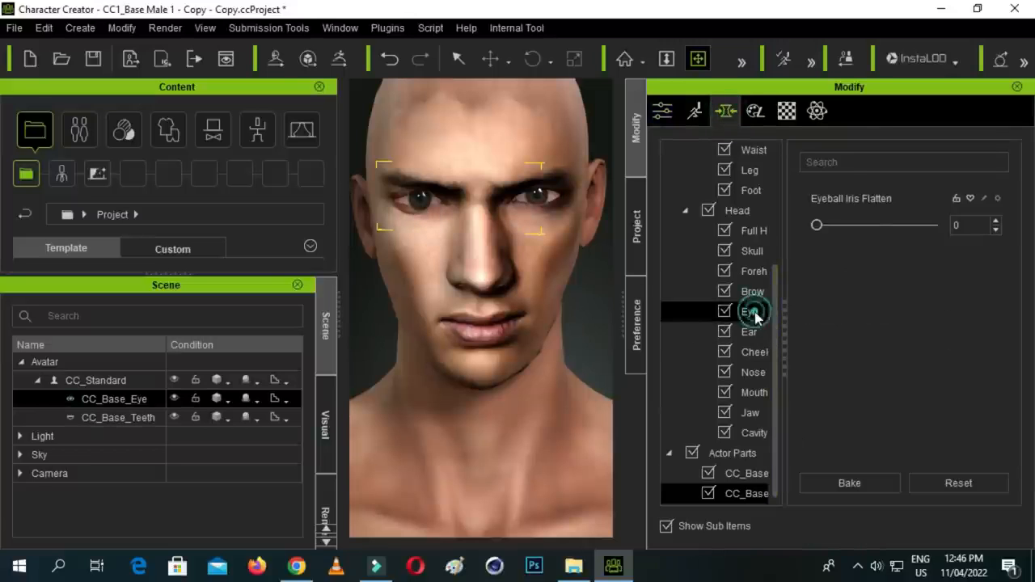
{"action": "left_click_drag", "start_coordinate": [1015, 198], "coordinate": [1030, 293]}
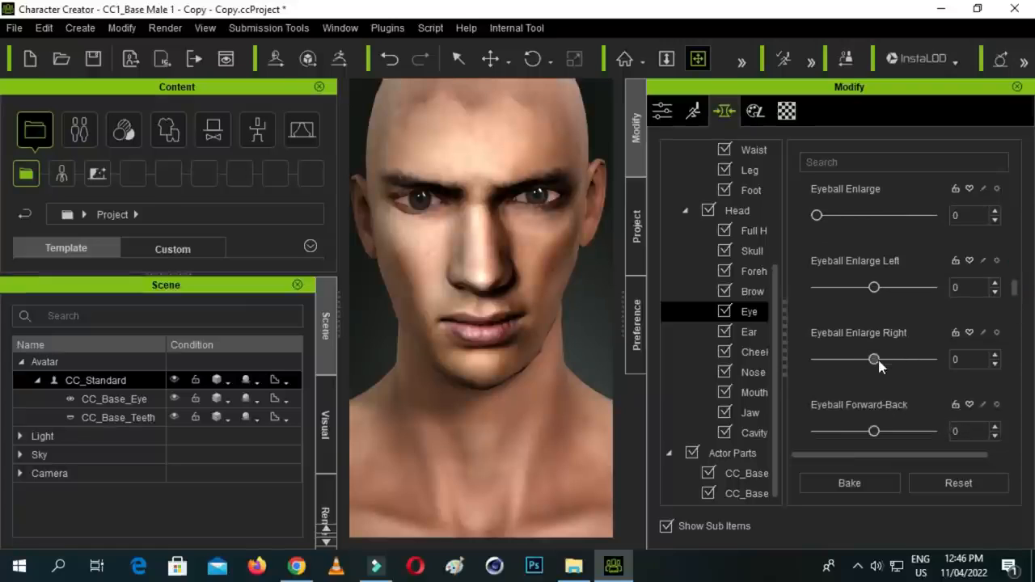
{"action": "left_click_drag", "start_coordinate": [879, 365], "coordinate": [866, 365]}
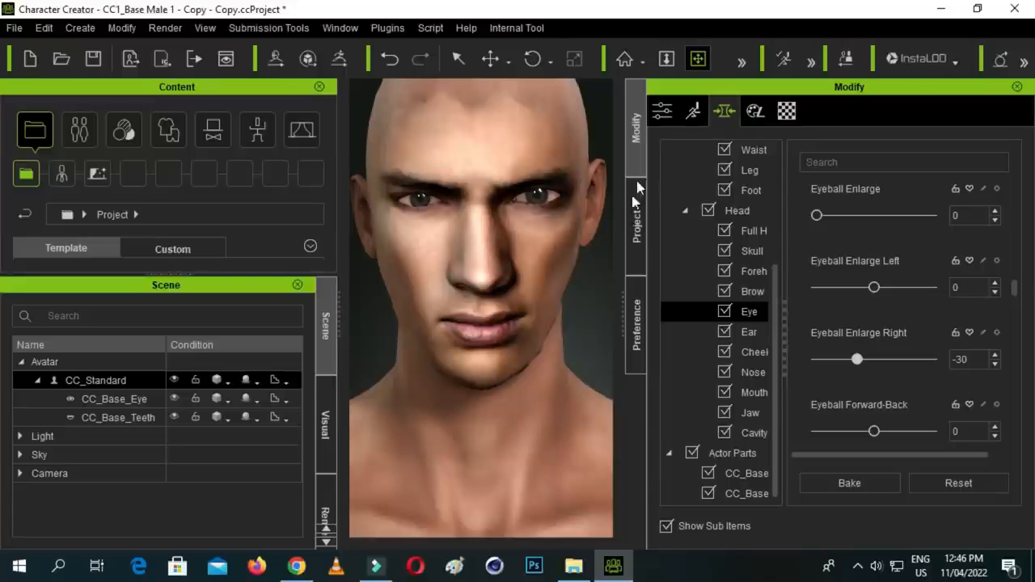
- Switch to File Explorer, open the Hair folder of Character Creator 3 Template, and apply Fohawk to the avatar in Character Creator
{"action": "left_click_drag", "start_coordinate": [621, 294], "coordinate": [650, 296]}
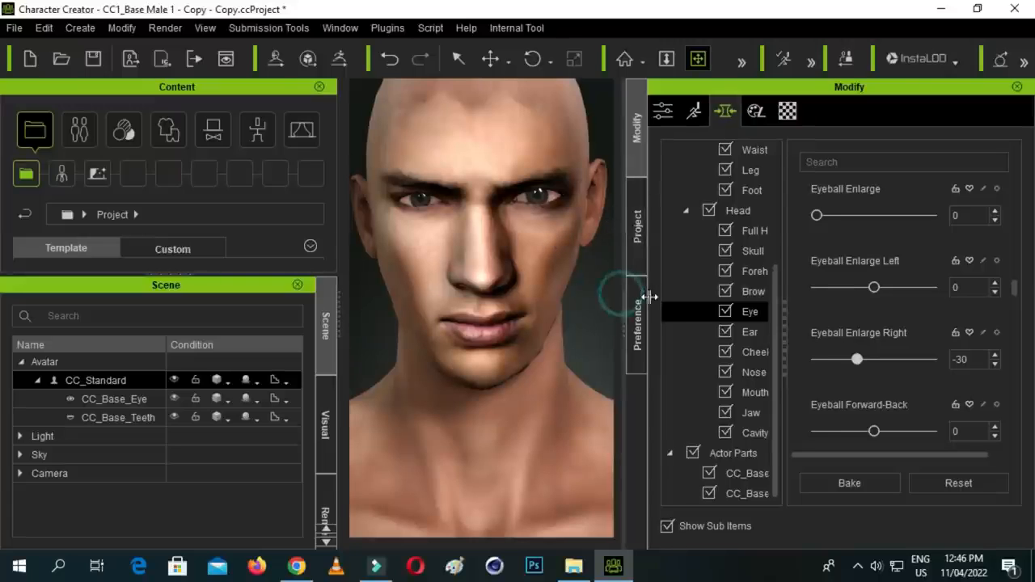
{"action": "scroll", "coordinate": [524, 275], "scroll_direction": "down", "scroll_amount": 5}
{"action": "middle_click_drag", "start_coordinate": [535, 326], "coordinate": [548, 249]}
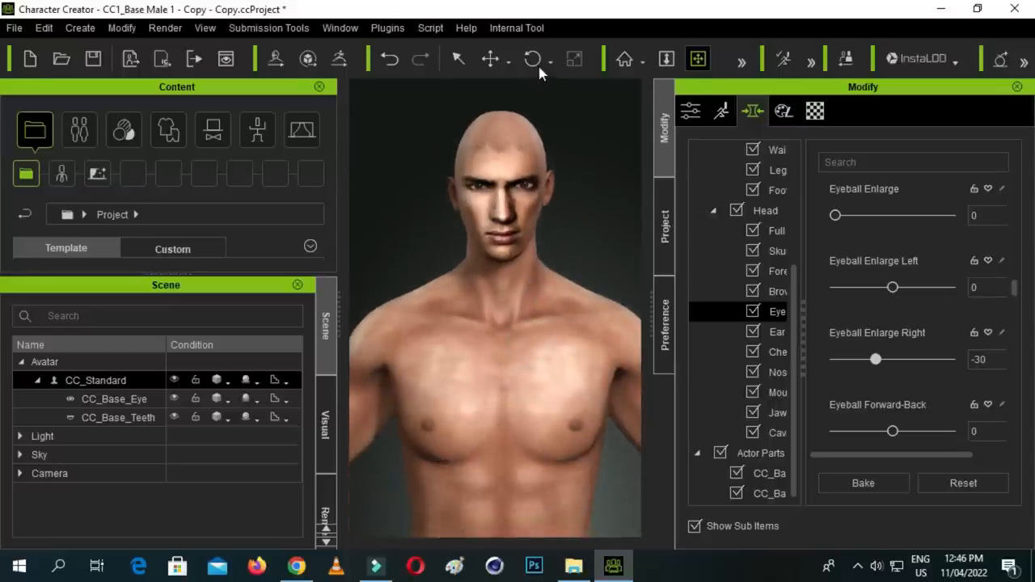
{"action": "scroll", "coordinate": [539, 312], "scroll_direction": "down", "scroll_amount": 3}
{"action": "left_click_drag", "start_coordinate": [541, 367], "coordinate": [536, 308]}
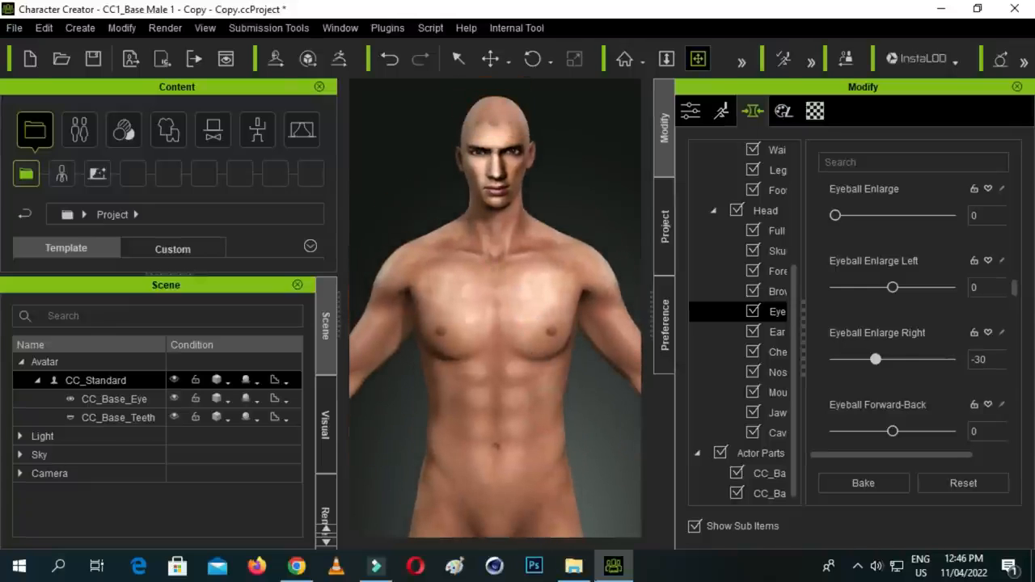
{"action": "left_click", "coordinate": [573, 566]}
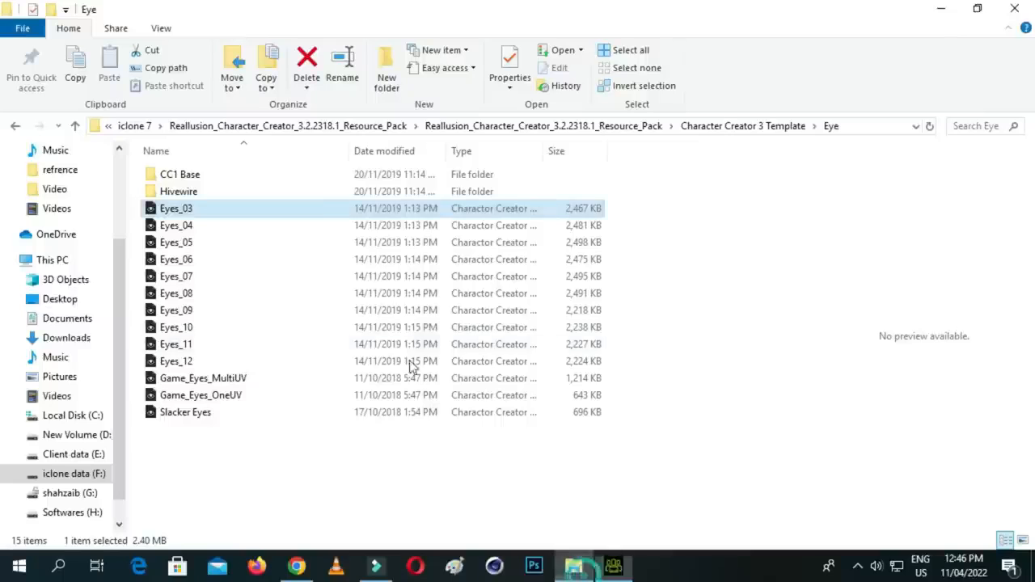
{"action": "left_click", "coordinate": [75, 126]}
{"action": "double_click", "coordinate": [194, 292]}
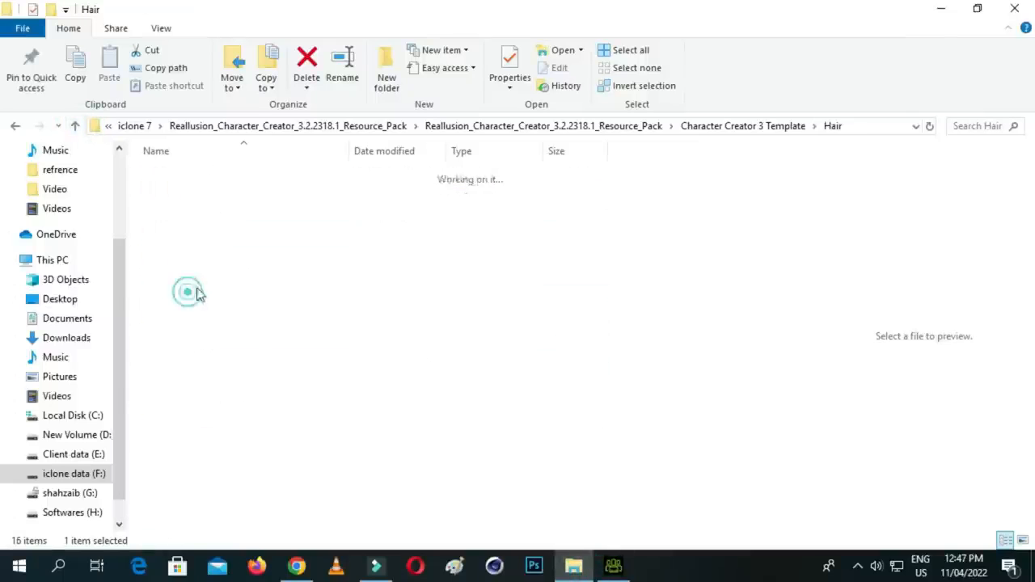
{"action": "left_click", "coordinate": [196, 209]}
{"action": "left_click_drag", "start_coordinate": [203, 191], "coordinate": [507, 341]}
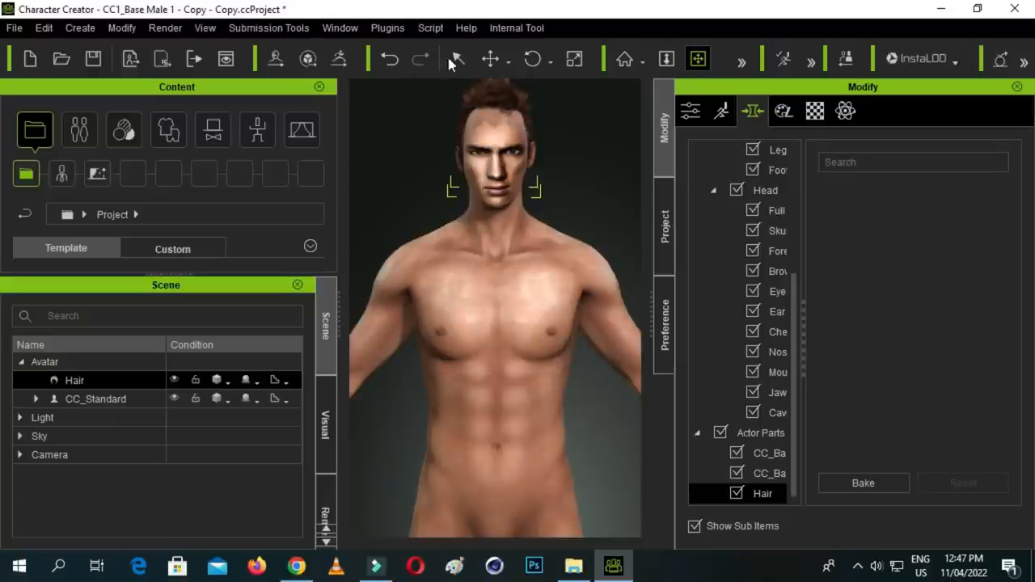
- Move the hair down and slightly forward on the avatar's head, fitting it from front and angled views
{"action": "left_click", "coordinate": [489, 58]}
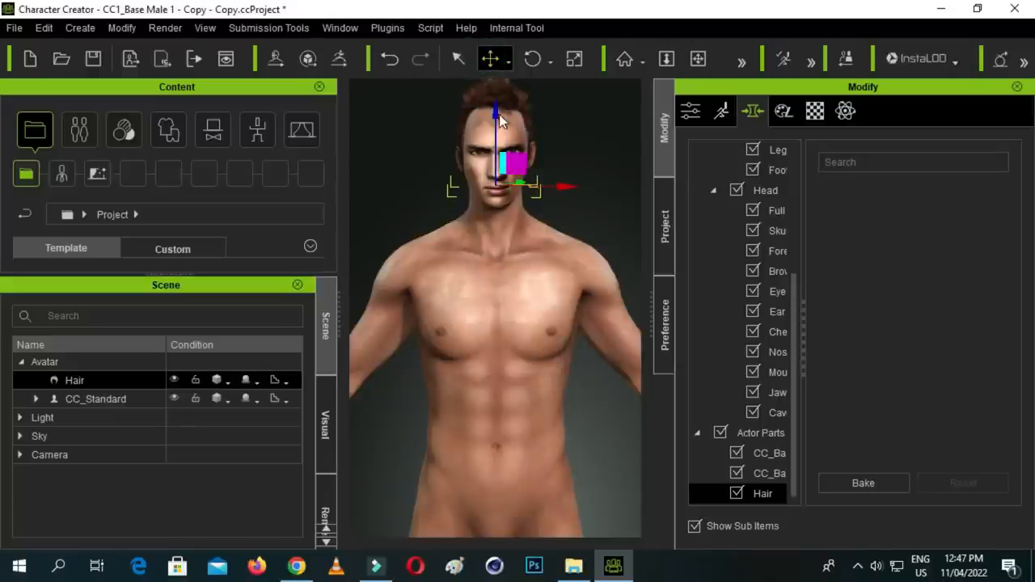
{"action": "left_click_drag", "start_coordinate": [498, 114], "coordinate": [498, 121]}
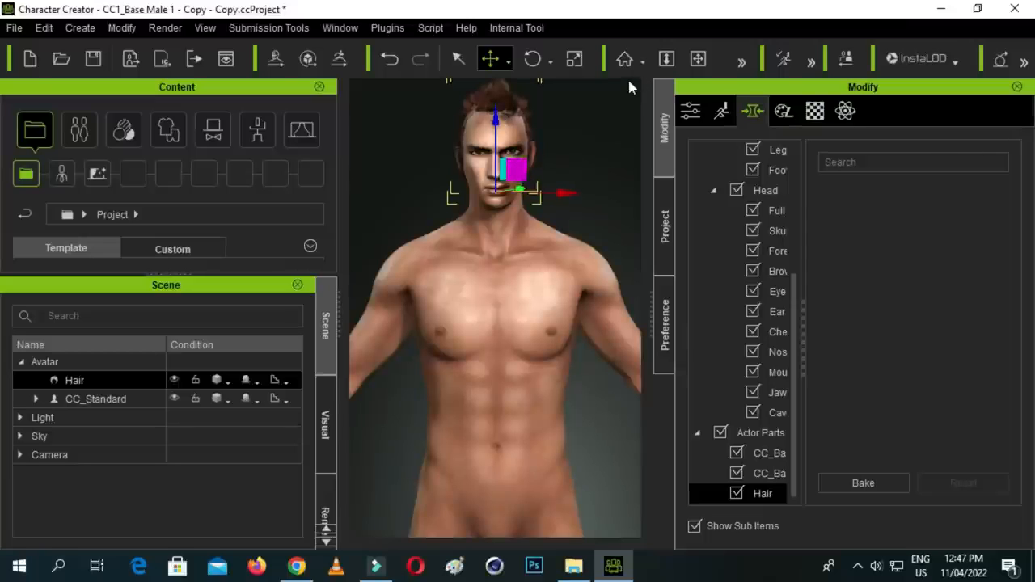
{"action": "left_click", "coordinate": [738, 63]}
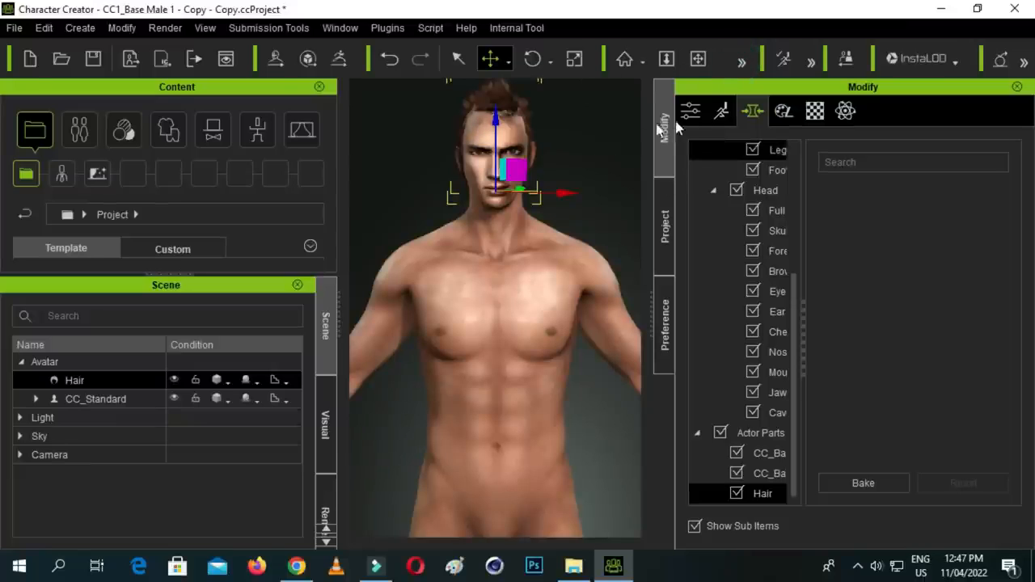
{"action": "left_click", "coordinate": [736, 58]}
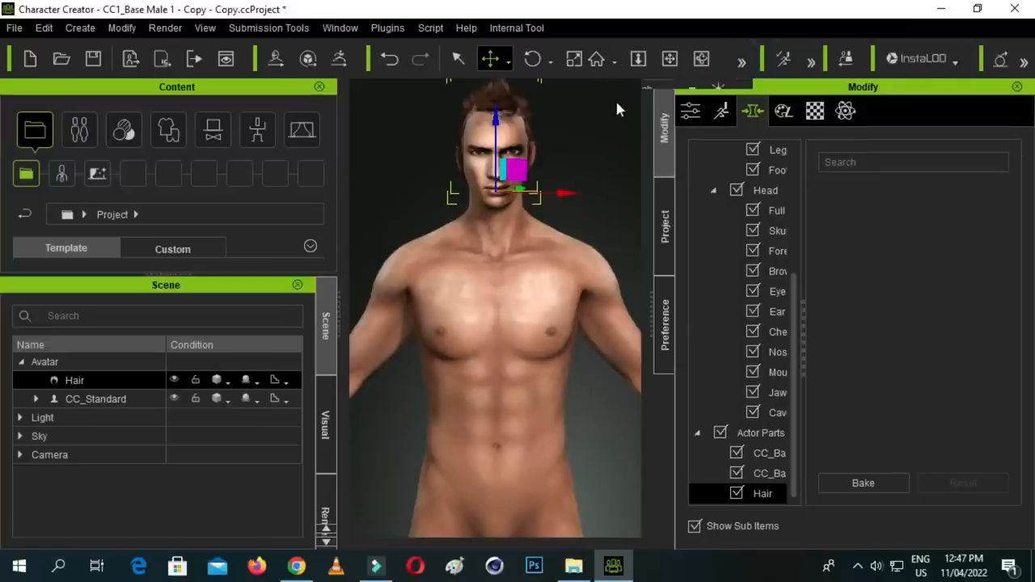
{"action": "left_click", "coordinate": [742, 64]}
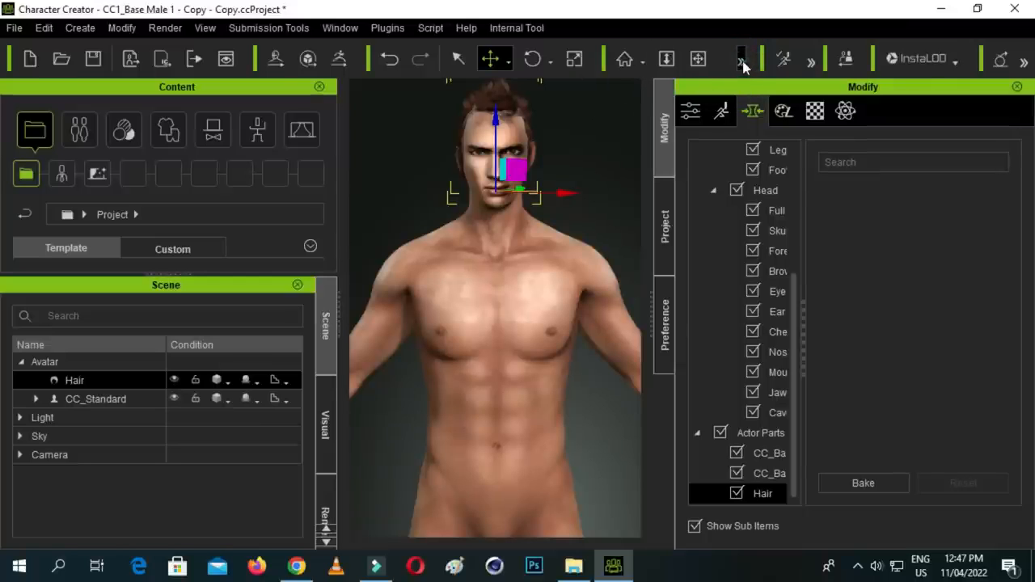
{"action": "left_click", "coordinate": [701, 57]}
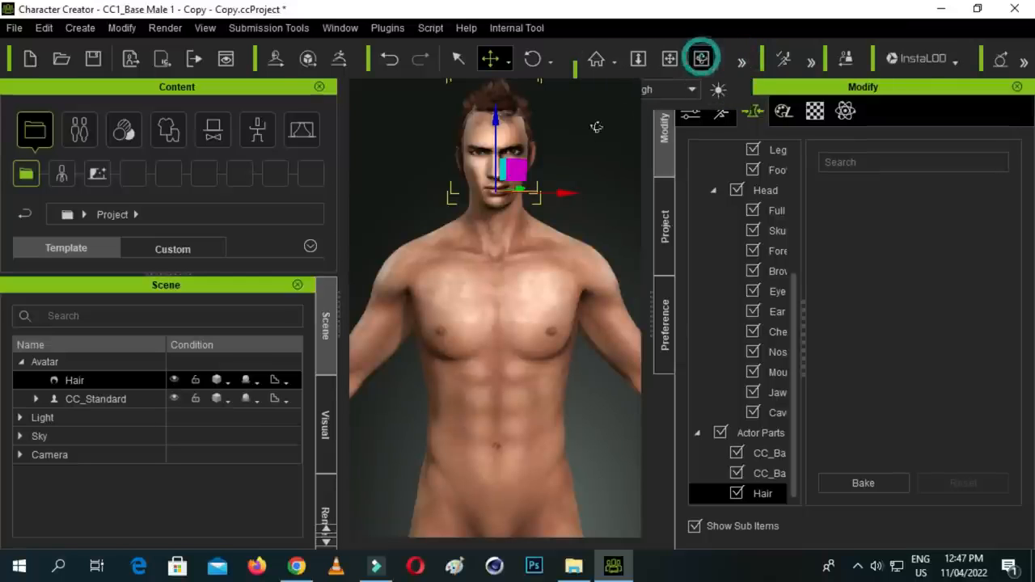
{"action": "left_click_drag", "start_coordinate": [573, 169], "coordinate": [533, 181]}
{"action": "left_click", "coordinate": [457, 59]}
{"action": "left_click", "coordinate": [573, 58]}
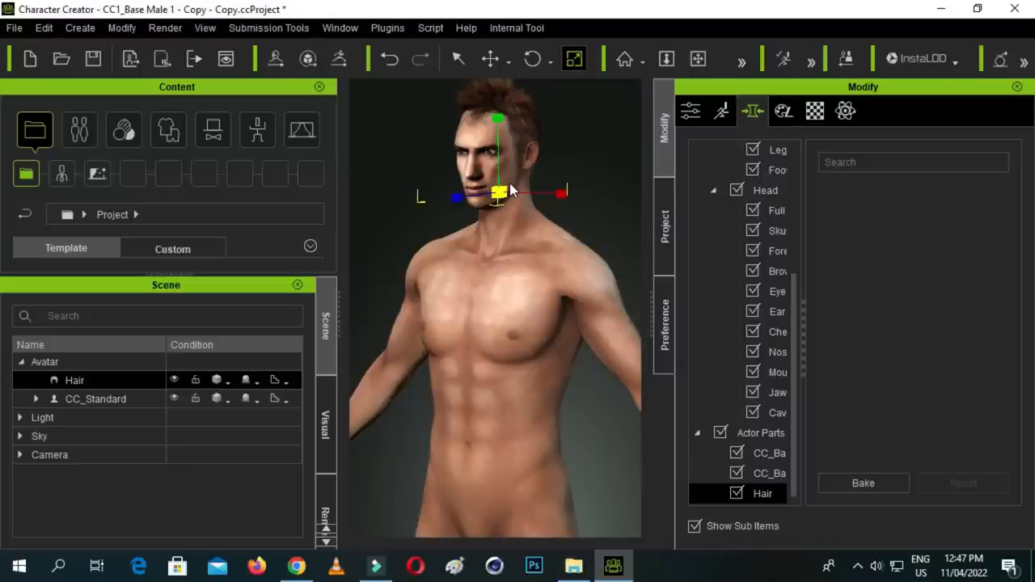
{"action": "left_click", "coordinate": [491, 59]}
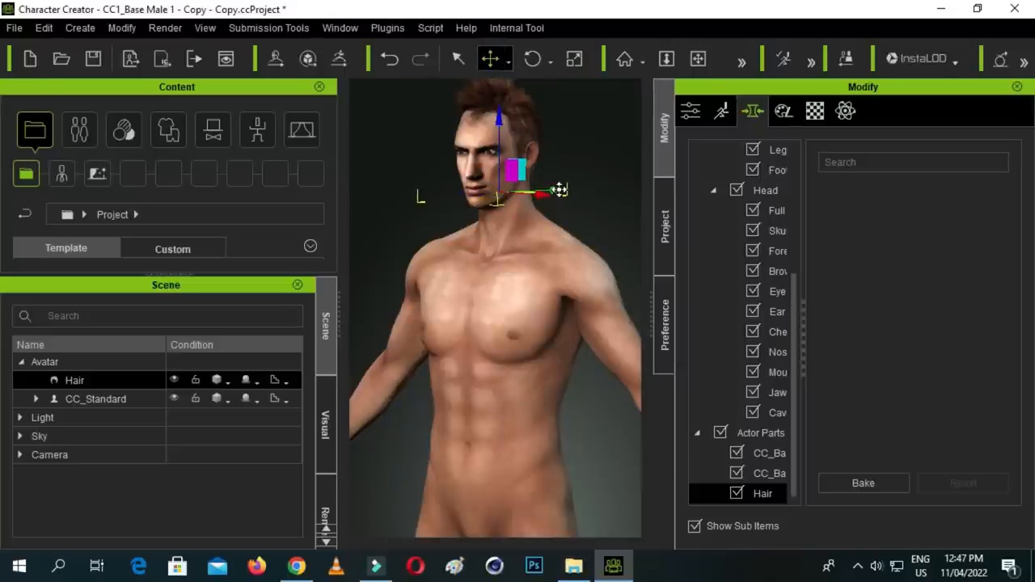
{"action": "left_click_drag", "start_coordinate": [564, 192], "coordinate": [560, 192]}
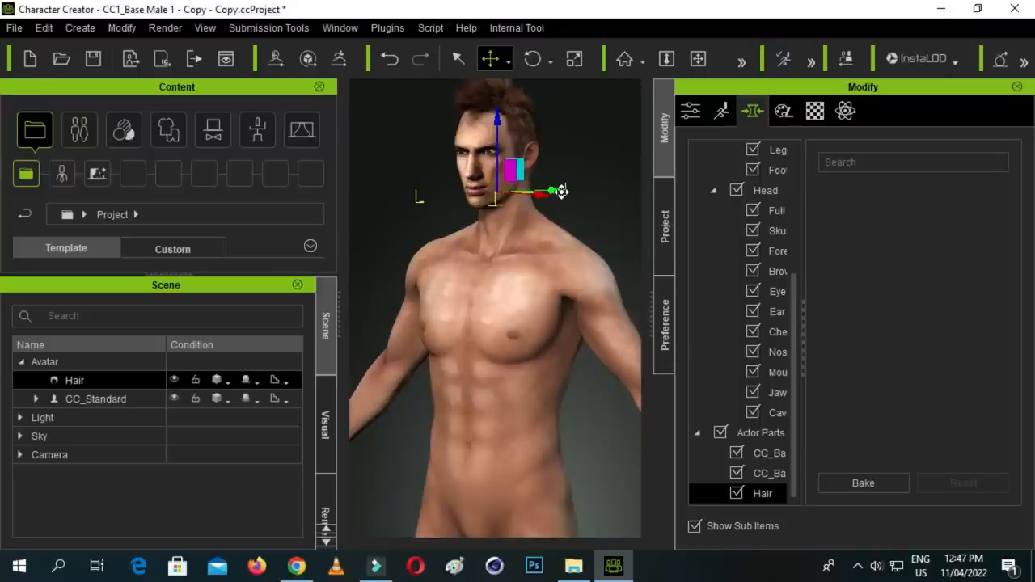
{"action": "left_click_drag", "start_coordinate": [494, 116], "coordinate": [499, 123]}
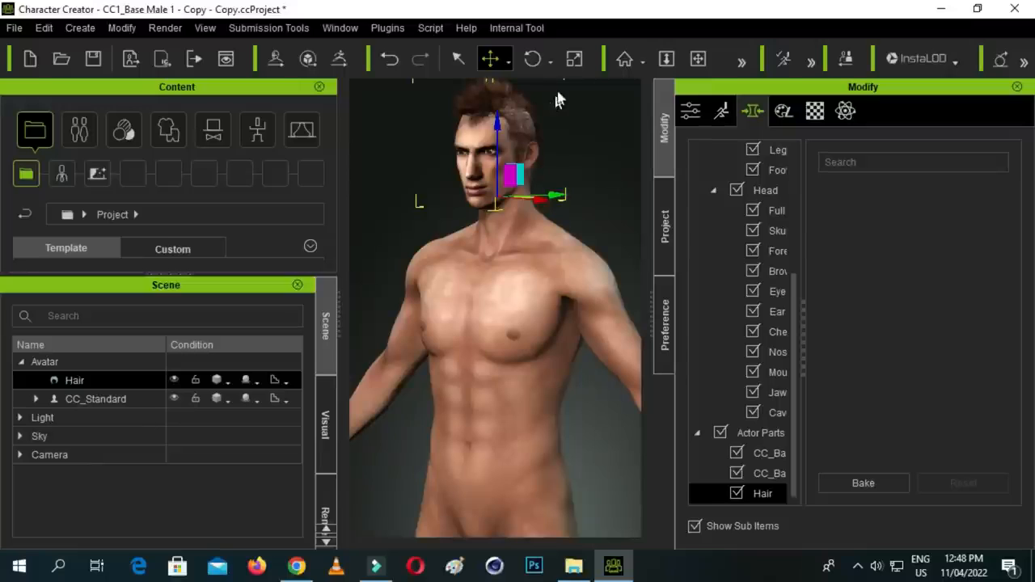
- Scale the hair to fit the head, narrowing it slightly across its width, and deselect it
{"action": "left_click", "coordinate": [573, 58]}
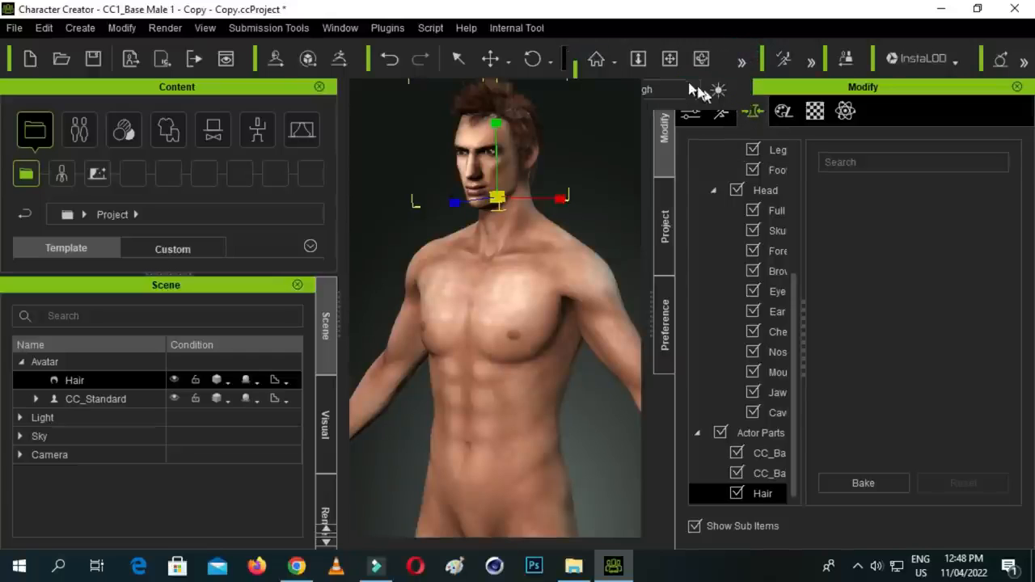
{"action": "left_click", "coordinate": [742, 65]}
{"action": "left_click", "coordinate": [701, 58]}
{"action": "mouse_move", "coordinate": [526, 243]}
{"action": "left_mouse_down"}
{"action": "mouse_move", "coordinate": [562, 229]}
{"action": "mouse_move", "coordinate": [523, 223]}
{"action": "left_mouse_up"}
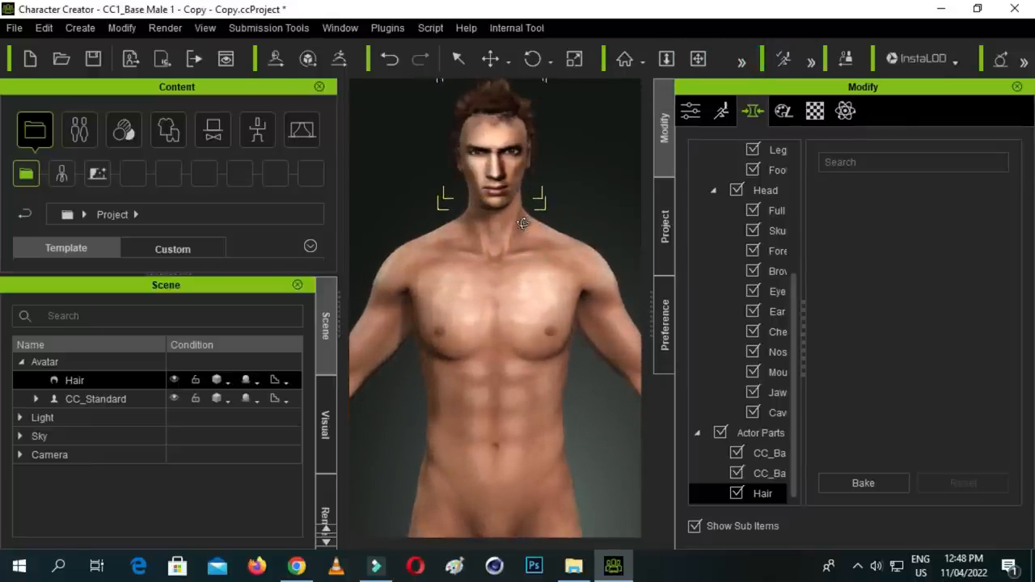
{"action": "left_click", "coordinate": [574, 58]}
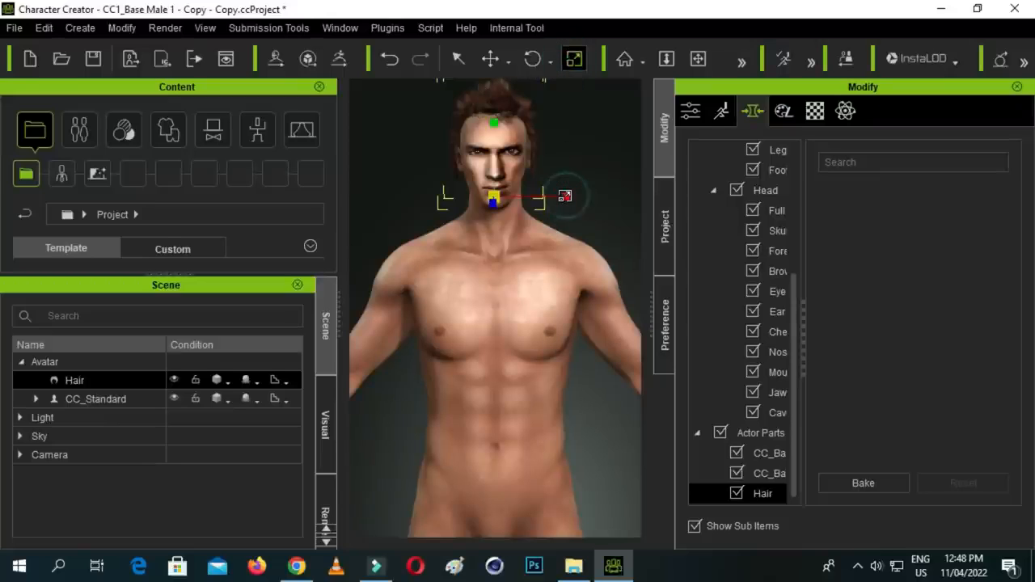
{"action": "left_click_drag", "start_coordinate": [561, 196], "coordinate": [551, 195]}
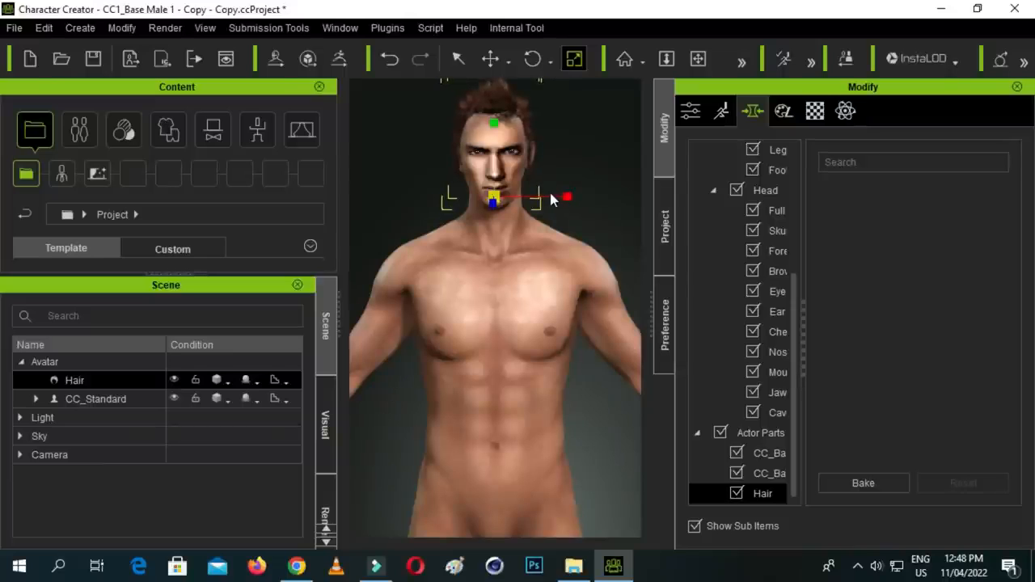
{"action": "left_click", "coordinate": [585, 136]}
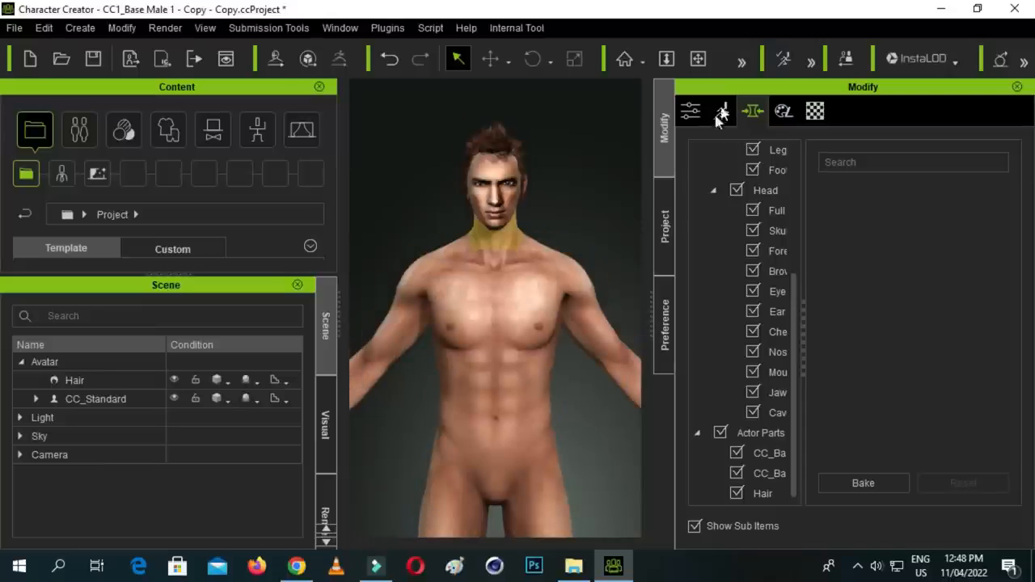
- Switch to File Explorer and open the Shirts folder inside the Cloth folder of Character Creator 3 Template
{"action": "left_click", "coordinate": [696, 58]}
{"action": "left_click_drag", "start_coordinate": [510, 284], "coordinate": [510, 263]}
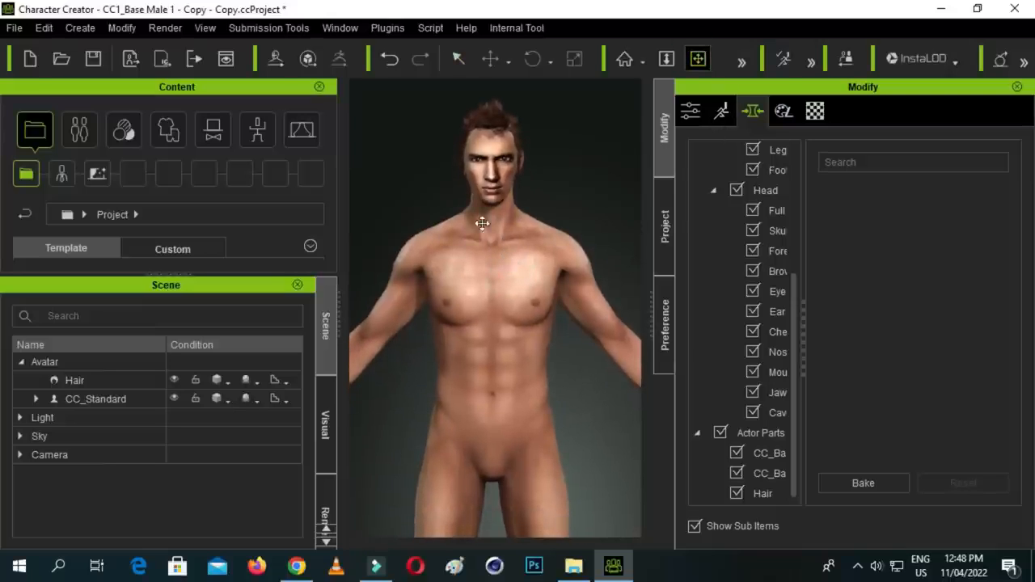
{"action": "left_click", "coordinate": [573, 565]}
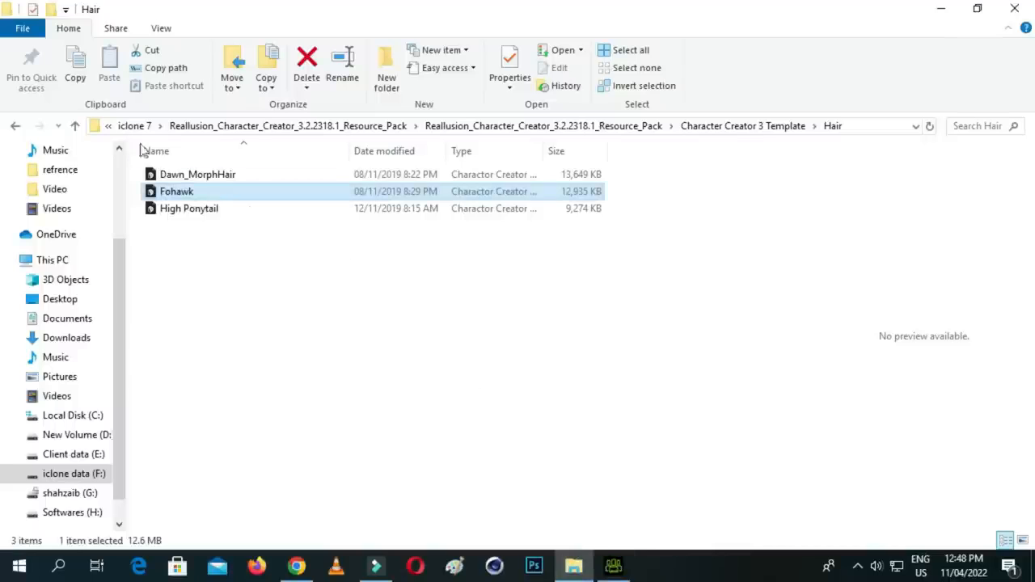
{"action": "left_click", "coordinate": [76, 127]}
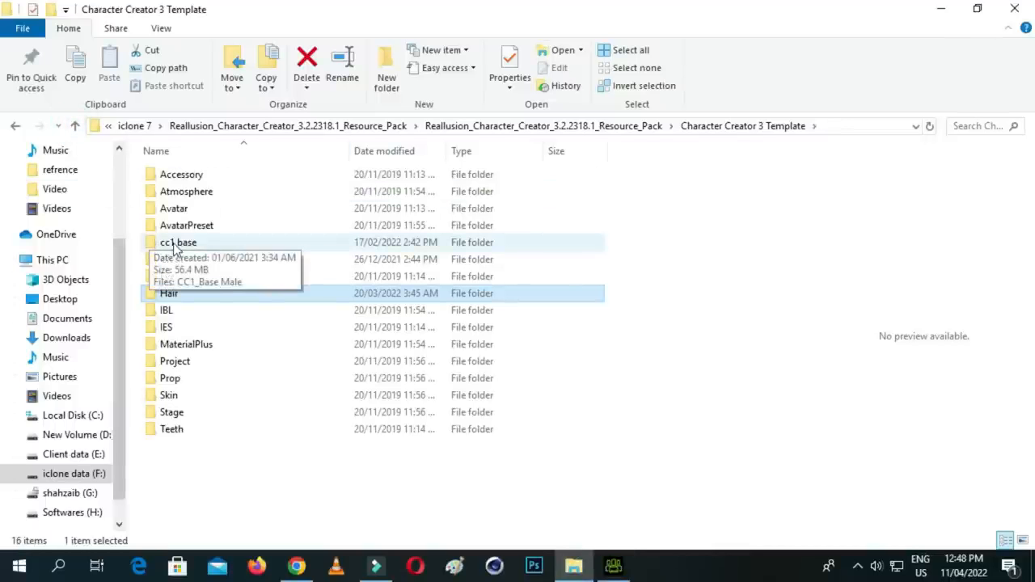
{"action": "double_click", "coordinate": [185, 267]}
{"action": "left_click", "coordinate": [173, 259]}
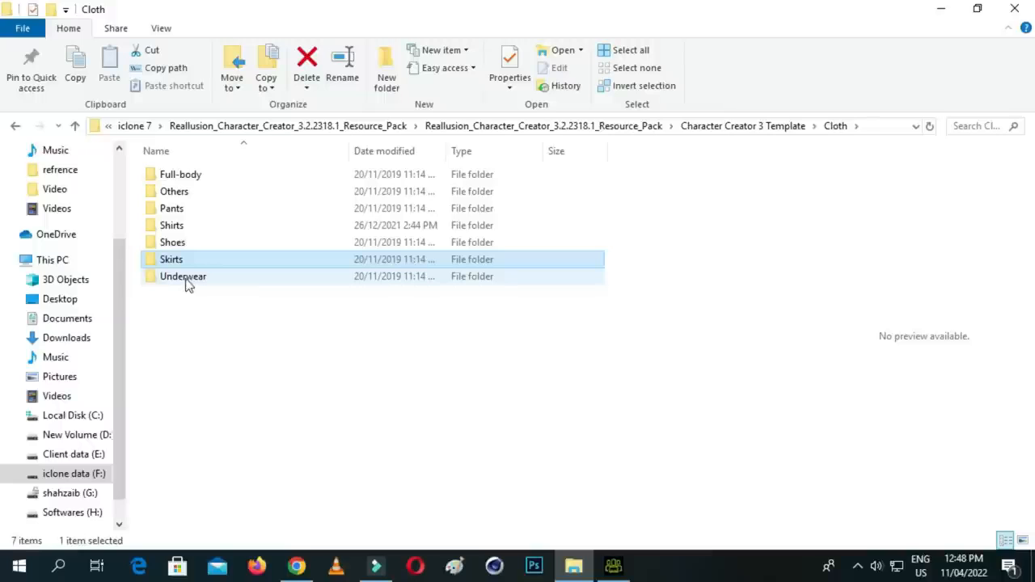
{"action": "double_click", "coordinate": [184, 231]}
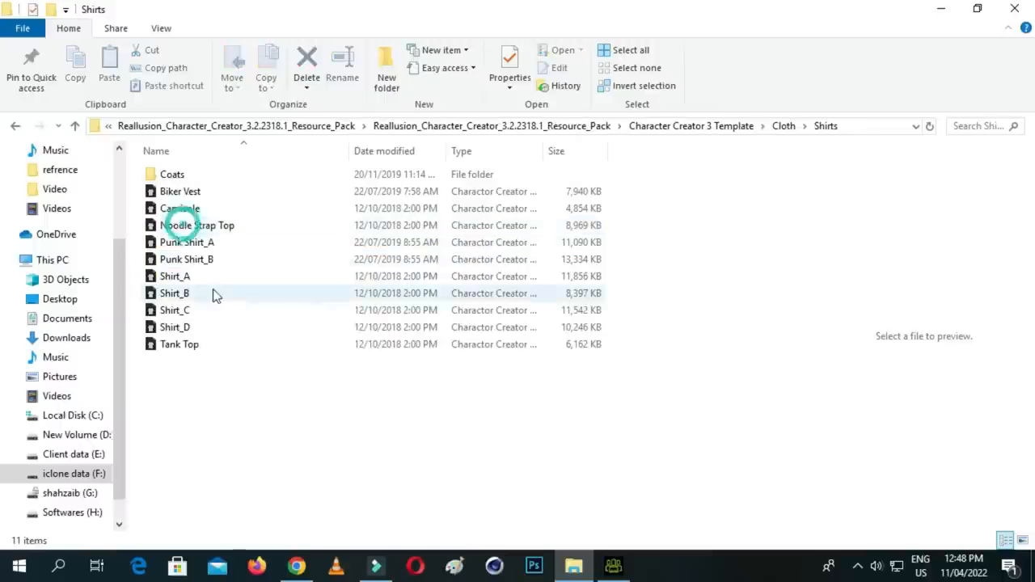
- Apply Punk Shirt_A to the avatar in Character Creator, and add Jeans_B from the Pants folder in File Explorer
{"action": "left_click_drag", "start_coordinate": [185, 242], "coordinate": [490, 296]}
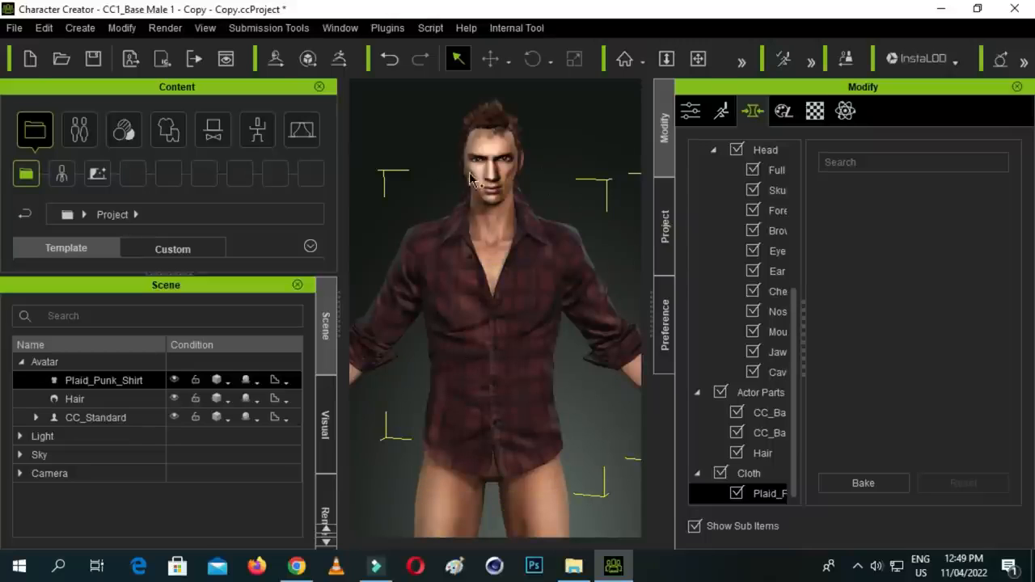
{"action": "left_click", "coordinate": [576, 565]}
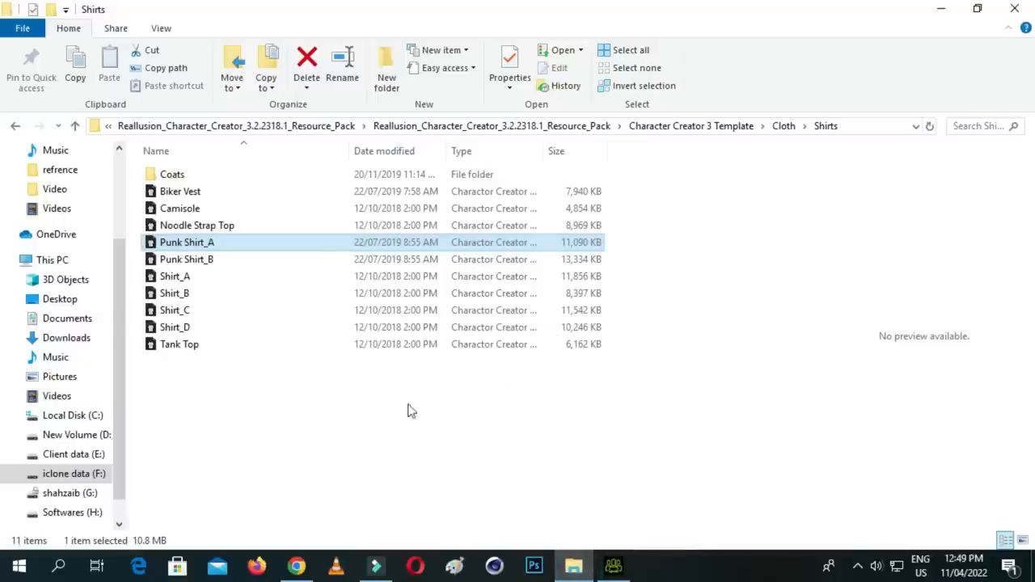
{"action": "left_click", "coordinate": [75, 125]}
{"action": "double_click", "coordinate": [192, 209]}
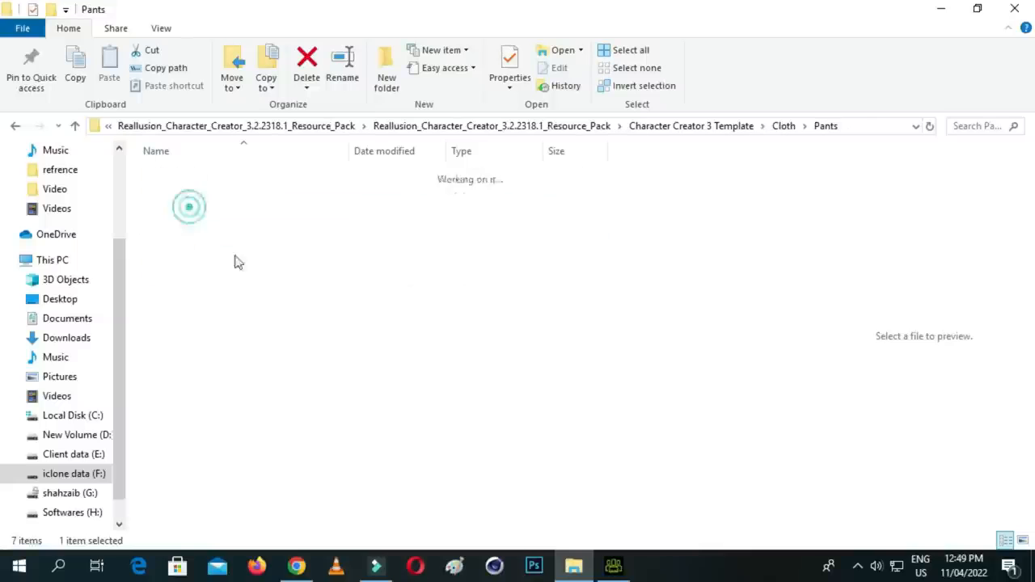
{"action": "left_click_drag", "start_coordinate": [194, 212], "coordinate": [493, 345]}
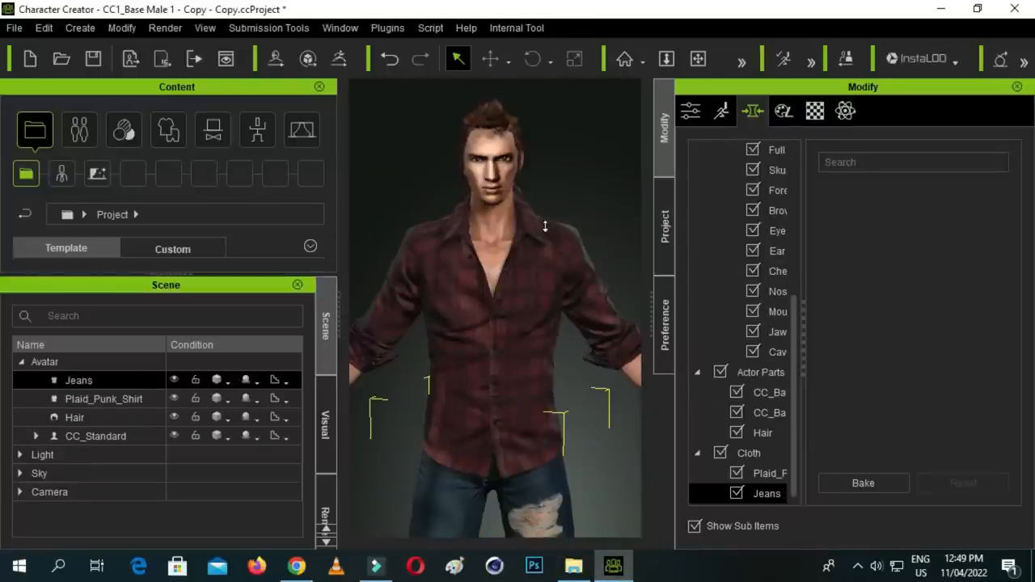
- Switch to File Explorer, open the Shoes folder inside Cloth, and apply Boots_E to the avatar in Character Creator
{"action": "scroll", "coordinate": [546, 223], "scroll_direction": "down", "scroll_amount": 3}
{"action": "left_click", "coordinate": [698, 59]}
{"action": "left_click_drag", "start_coordinate": [495, 346], "coordinate": [491, 304]}
{"action": "scroll", "coordinate": [501, 300], "scroll_direction": "down", "scroll_amount": 4}
{"action": "left_click_drag", "start_coordinate": [501, 392], "coordinate": [504, 317]}
{"action": "scroll", "coordinate": [505, 316], "scroll_direction": "down", "scroll_amount": 1}
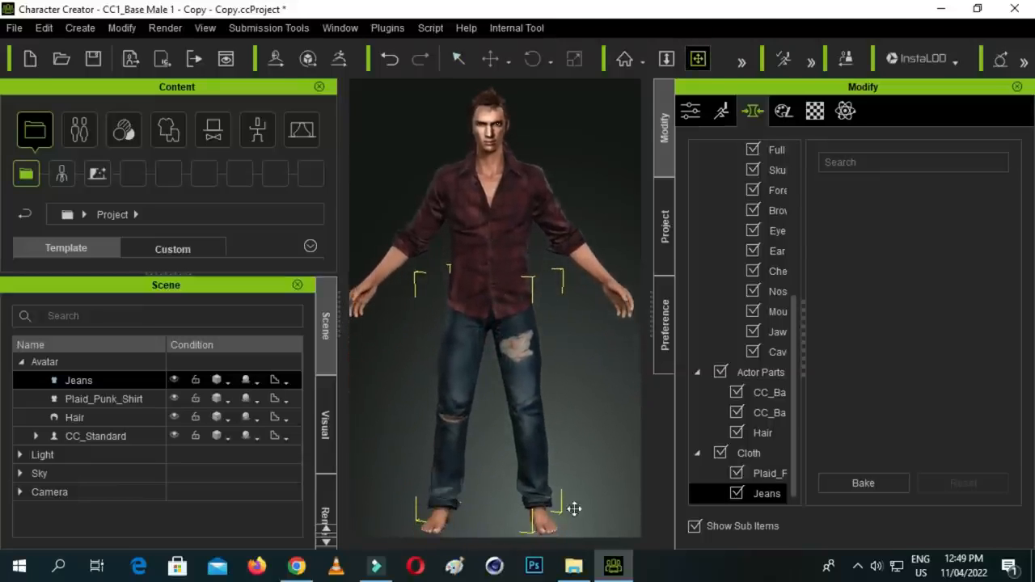
{"action": "left_click", "coordinate": [575, 567]}
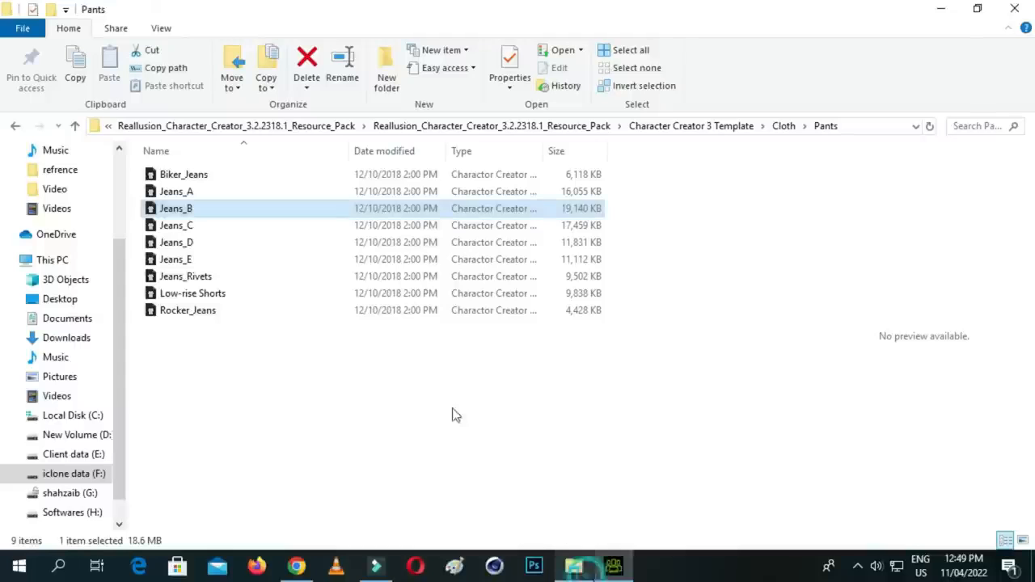
{"action": "left_click", "coordinate": [78, 127]}
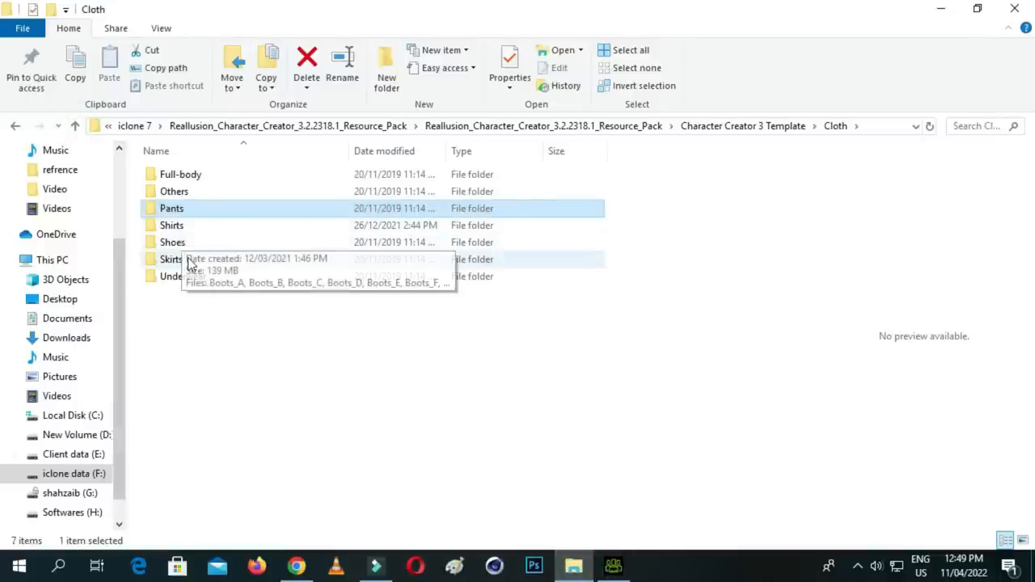
{"action": "double_click", "coordinate": [187, 244]}
{"action": "left_click_drag", "start_coordinate": [182, 241], "coordinate": [472, 377]}
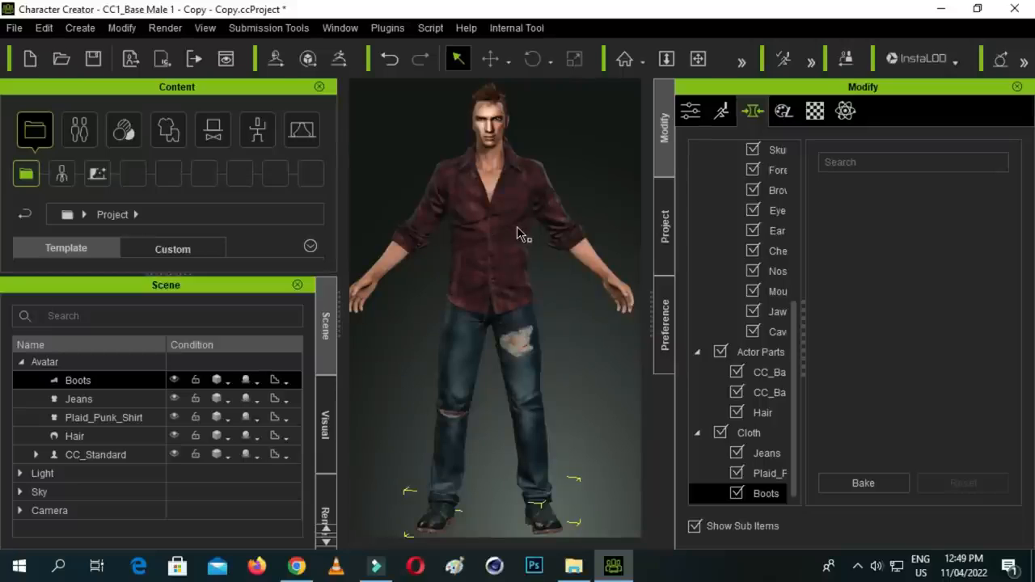
{"action": "left_click", "coordinate": [573, 566]}
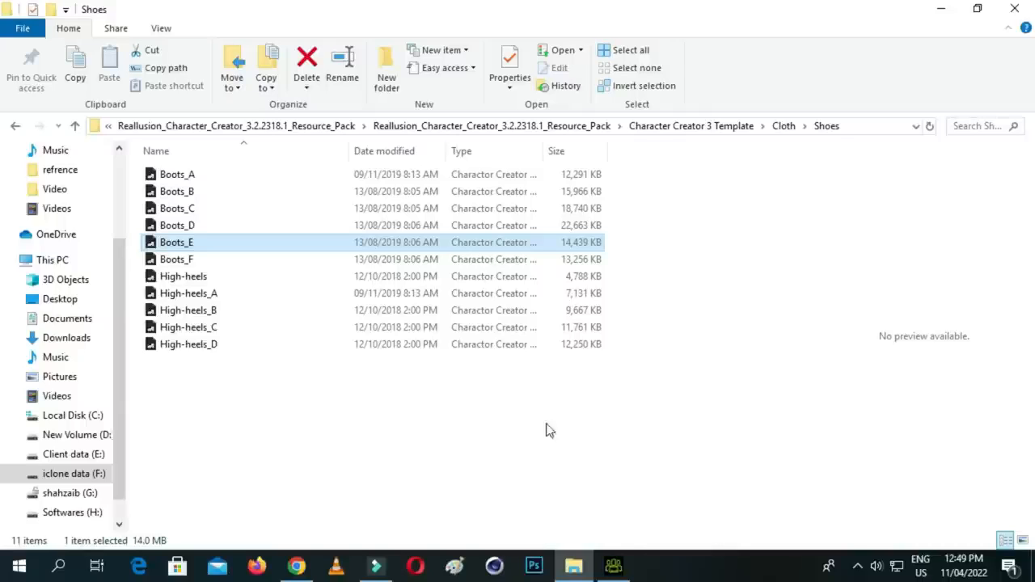
{"action": "left_click", "coordinate": [616, 563]}
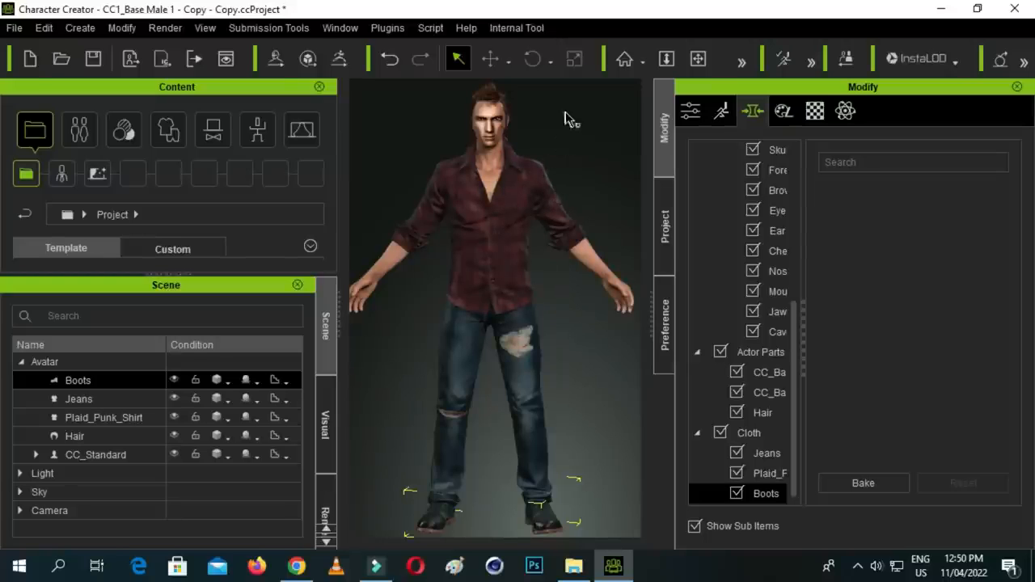
{"action": "scroll", "coordinate": [551, 162], "scroll_direction": "up", "scroll_amount": 2}
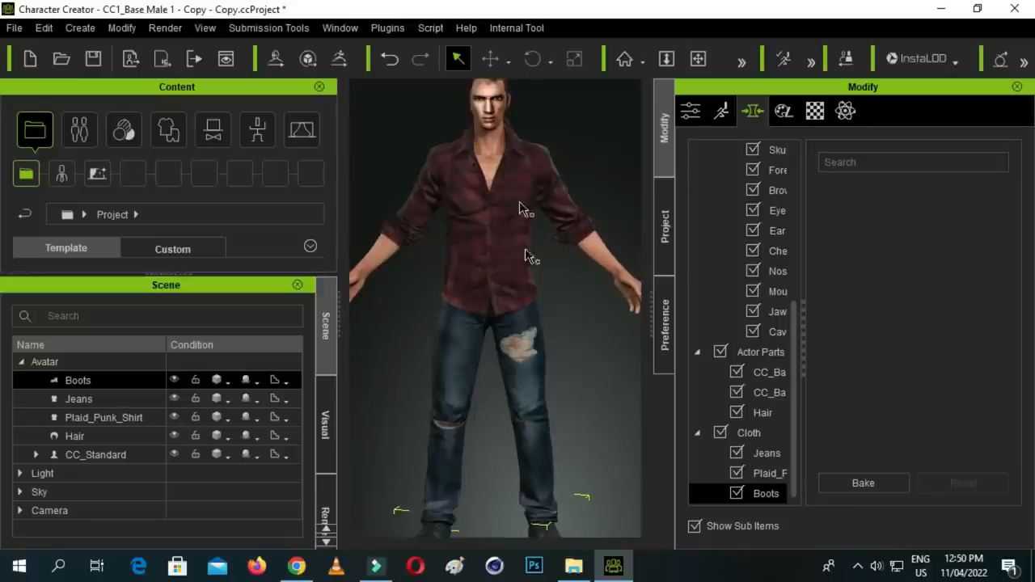
{"action": "scroll", "coordinate": [508, 305], "scroll_direction": "down", "scroll_amount": 2}
- Deselect the boots and save the project over the existing CC1_Base Male 1 - Copy - Copy file in the cc3 folder
{"action": "left_click", "coordinate": [566, 147]}
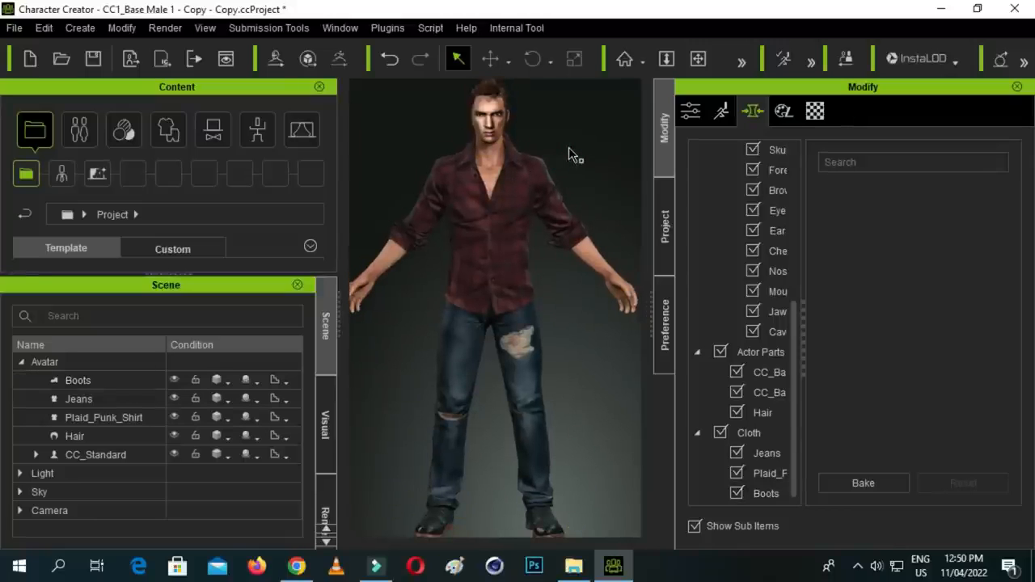
{"action": "key", "text": "ctrl+shift+s"}
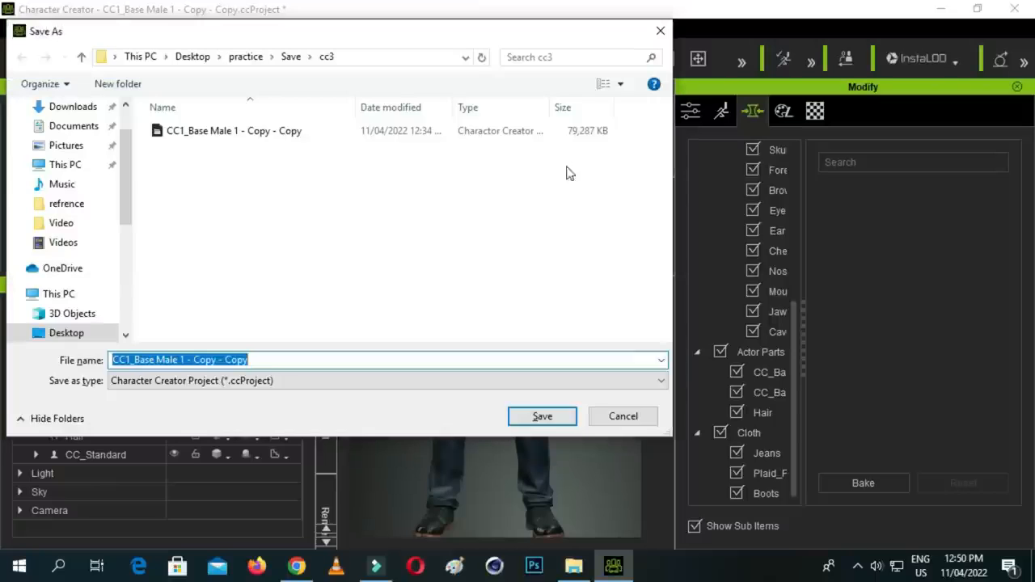
{"action": "left_click", "coordinate": [306, 131]}
{"action": "left_click", "coordinate": [552, 417]}
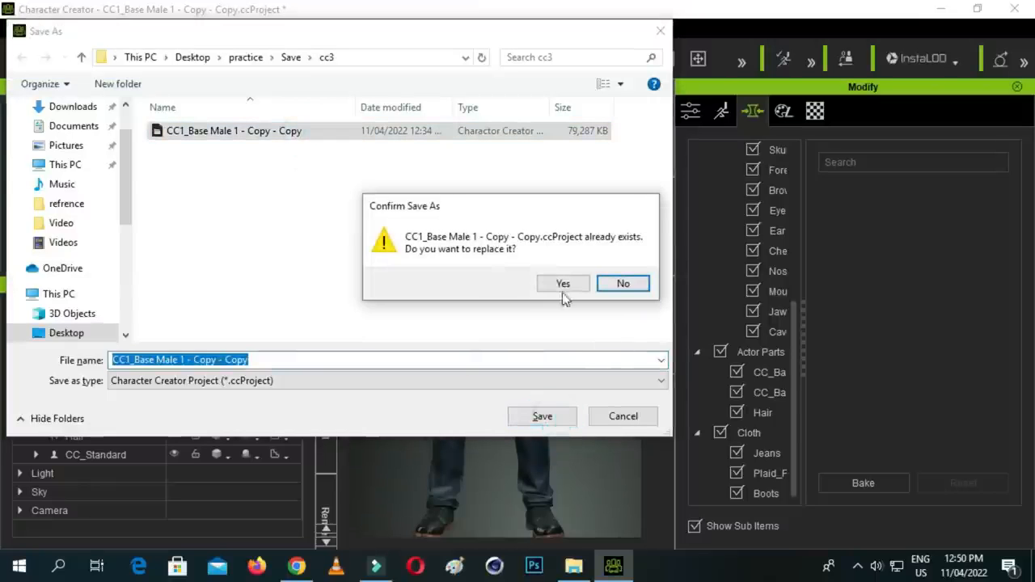
{"action": "left_click", "coordinate": [558, 283]}
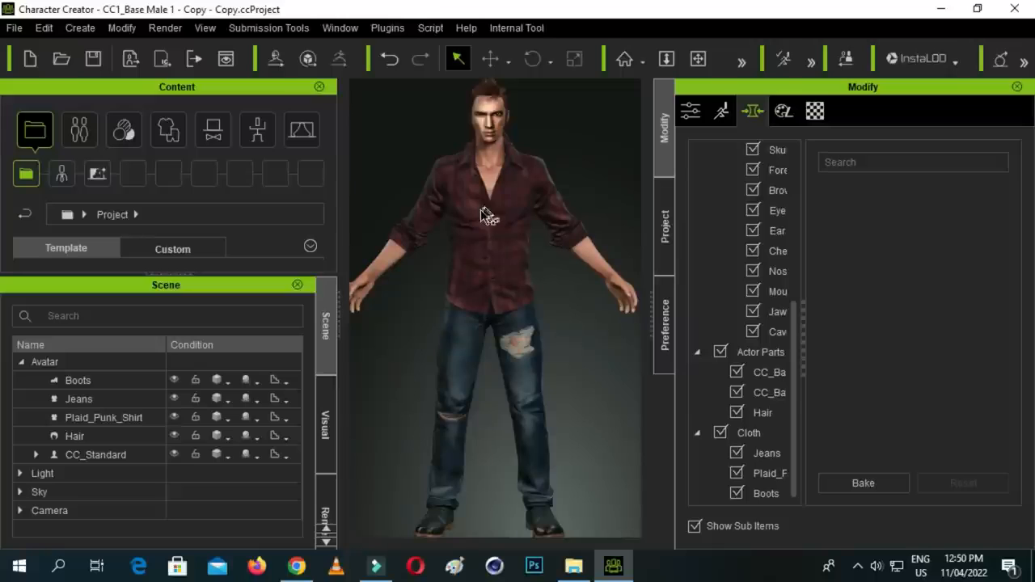
- Select the avatar by its face and reshape the mouth directly on the head
{"action": "scroll", "coordinate": [509, 144], "scroll_direction": "down", "scroll_amount": 1}
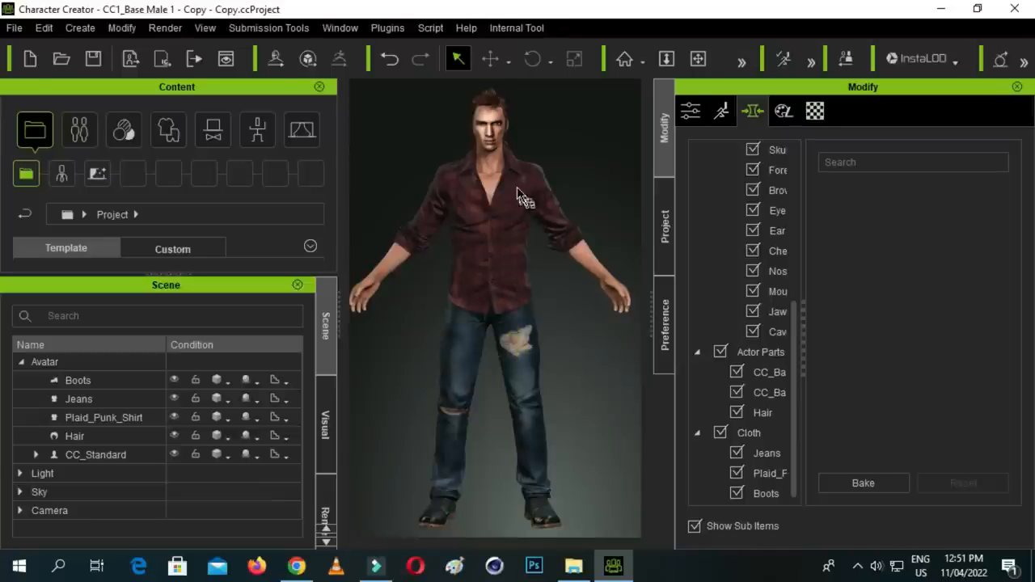
{"action": "scroll", "coordinate": [573, 150], "scroll_direction": "up", "scroll_amount": 5}
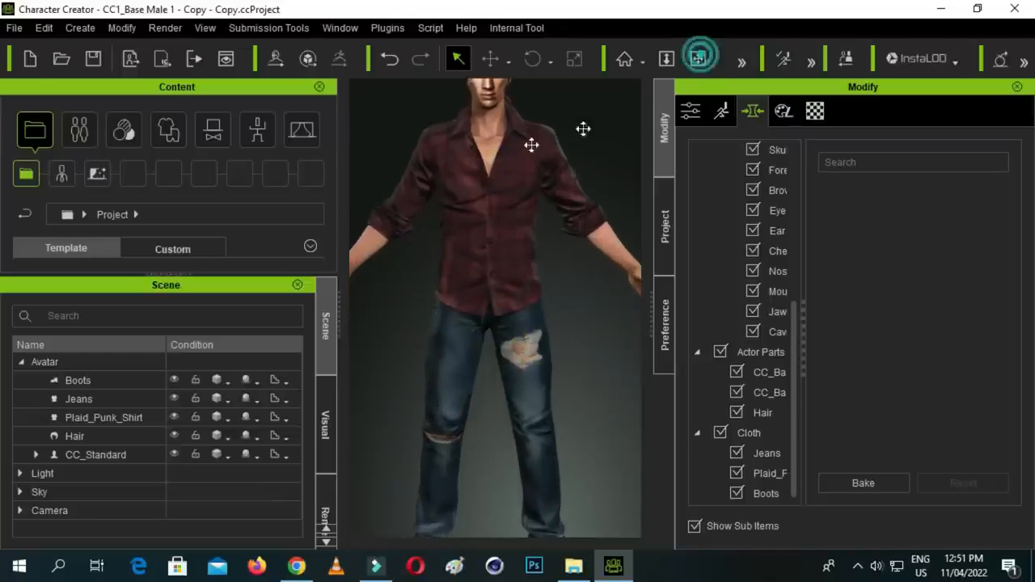
{"action": "left_click_drag", "start_coordinate": [517, 150], "coordinate": [527, 257]}
{"action": "scroll", "coordinate": [518, 210], "scroll_direction": "up", "scroll_amount": 3}
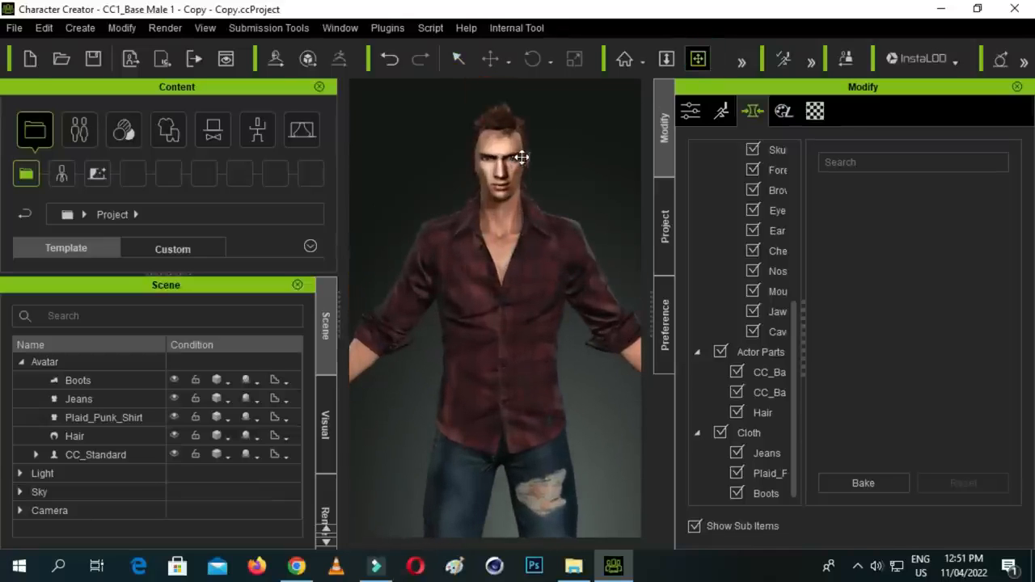
{"action": "scroll", "coordinate": [519, 211], "scroll_direction": "up", "scroll_amount": 5}
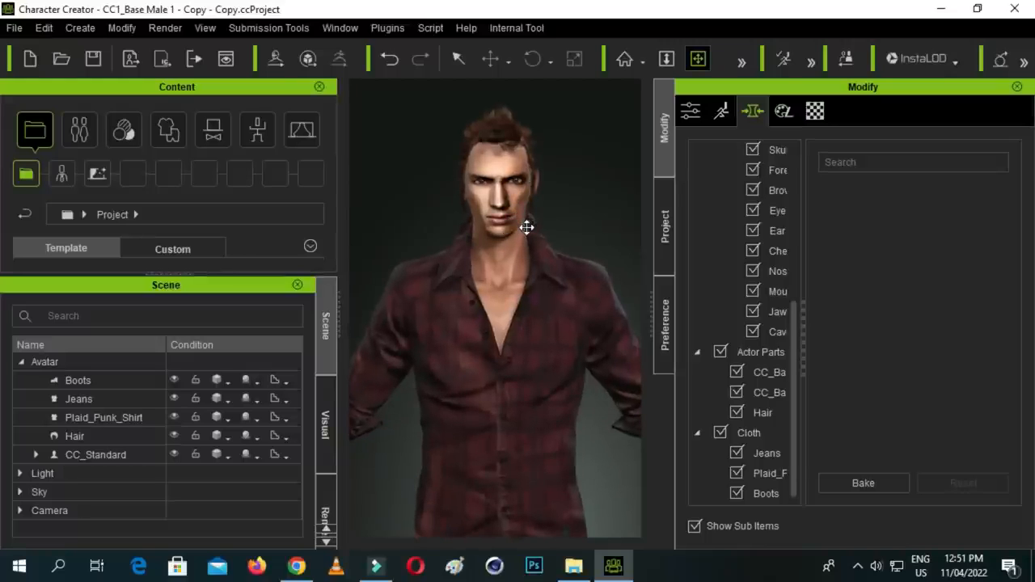
{"action": "scroll", "coordinate": [497, 204], "scroll_direction": "up", "scroll_amount": 2}
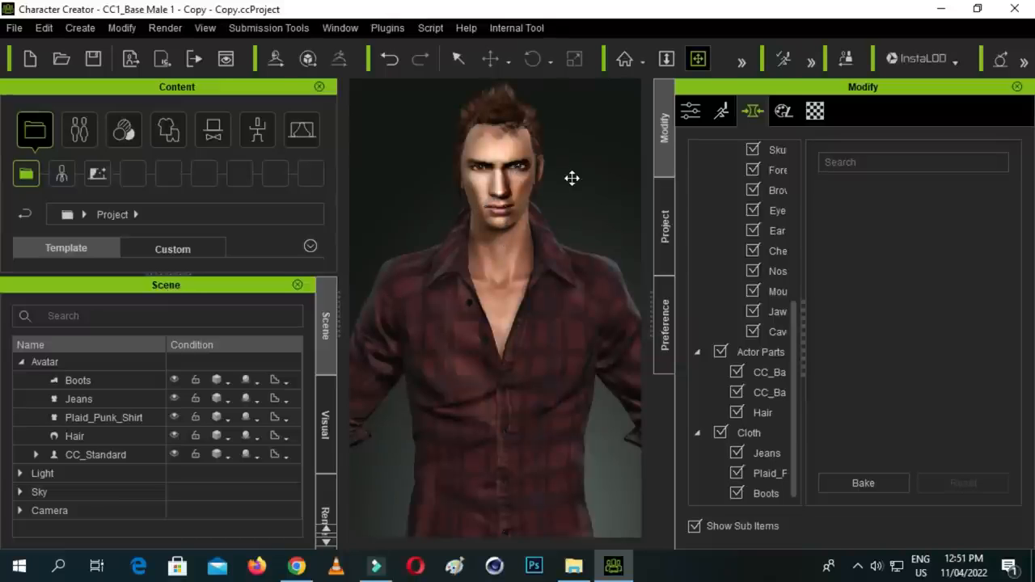
{"action": "left_click_drag", "start_coordinate": [555, 161], "coordinate": [540, 203]}
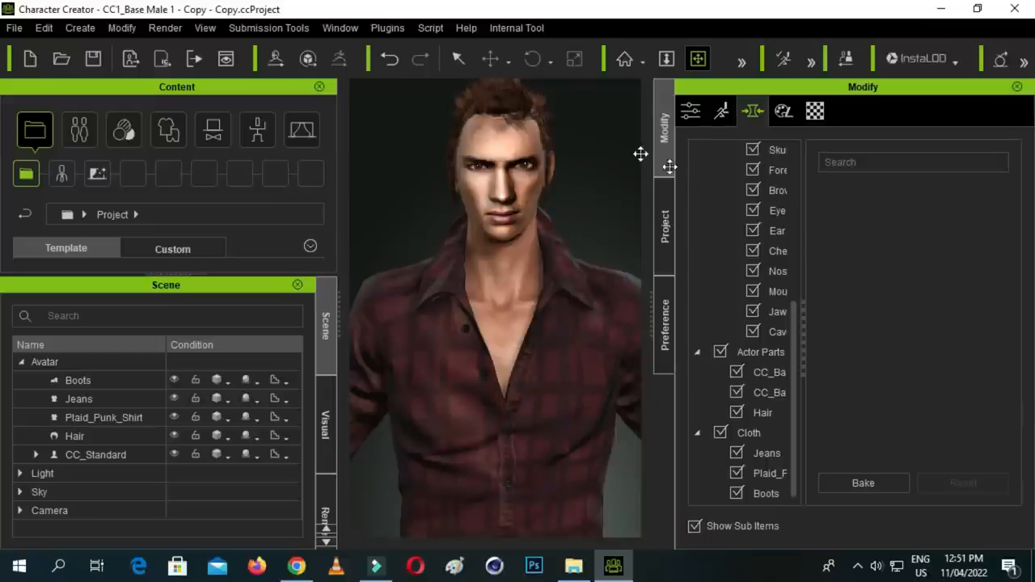
{"action": "left_click", "coordinate": [456, 59]}
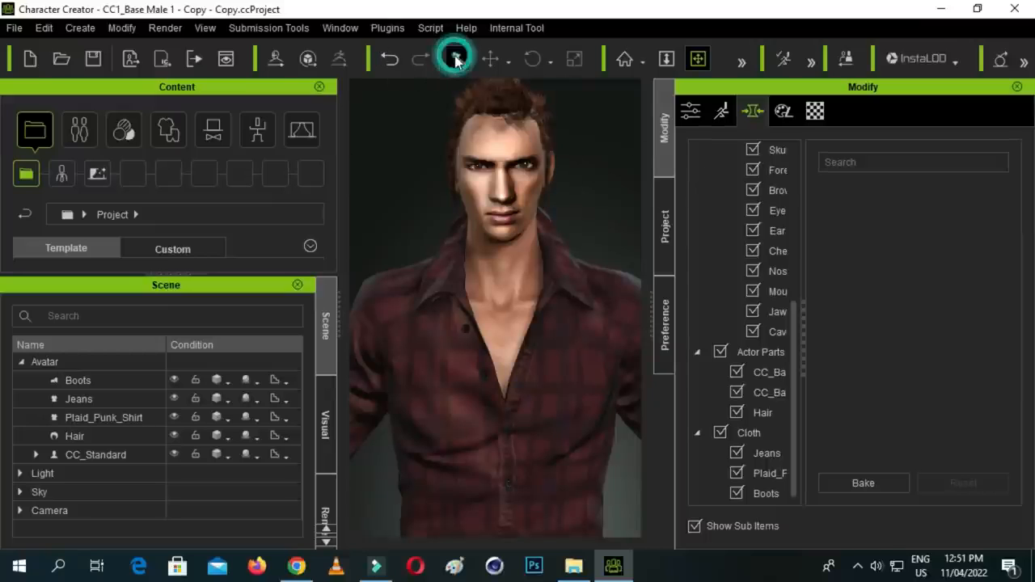
{"action": "left_click", "coordinate": [508, 202]}
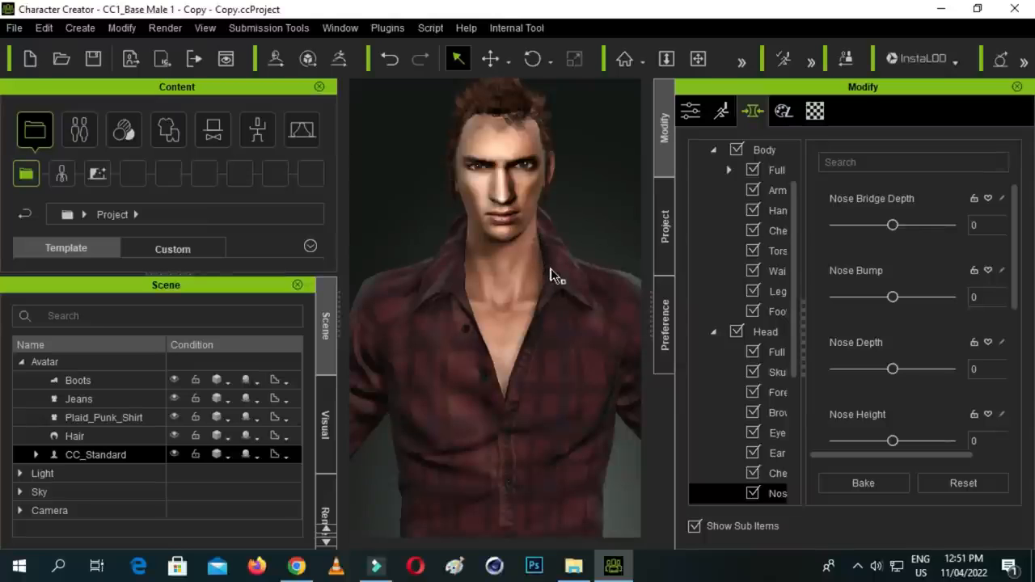
{"action": "left_click", "coordinate": [517, 201]}
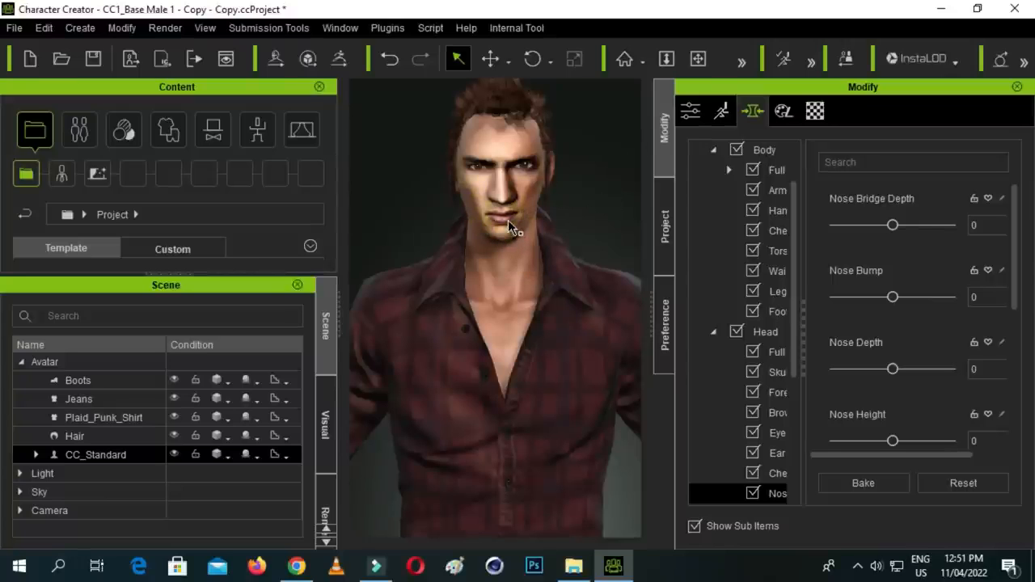
{"action": "left_click_drag", "start_coordinate": [503, 216], "coordinate": [523, 239]}
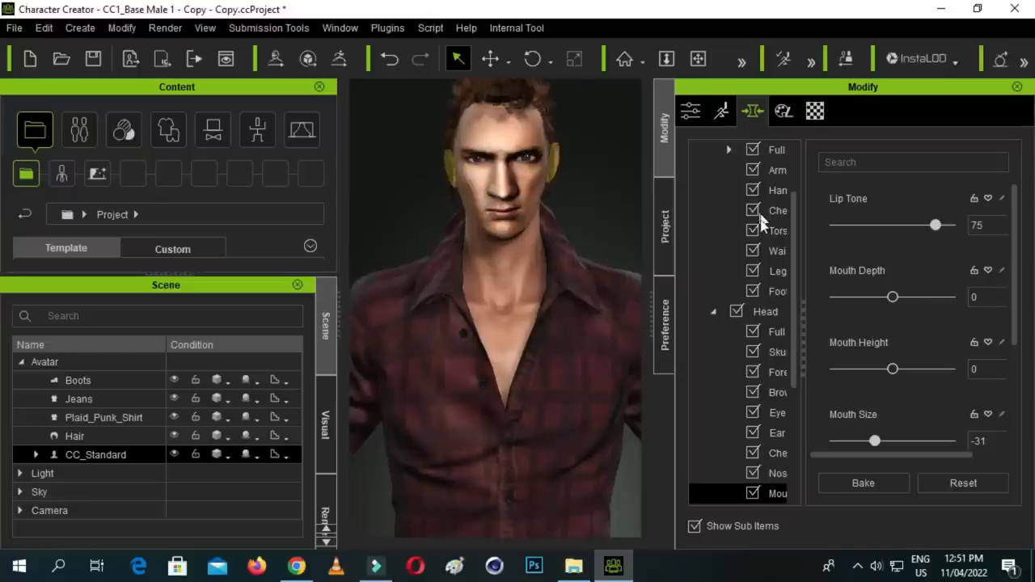
- Show the eye morphs of the avatar's head and set Eye Size to 79
{"action": "left_click", "coordinate": [782, 411]}
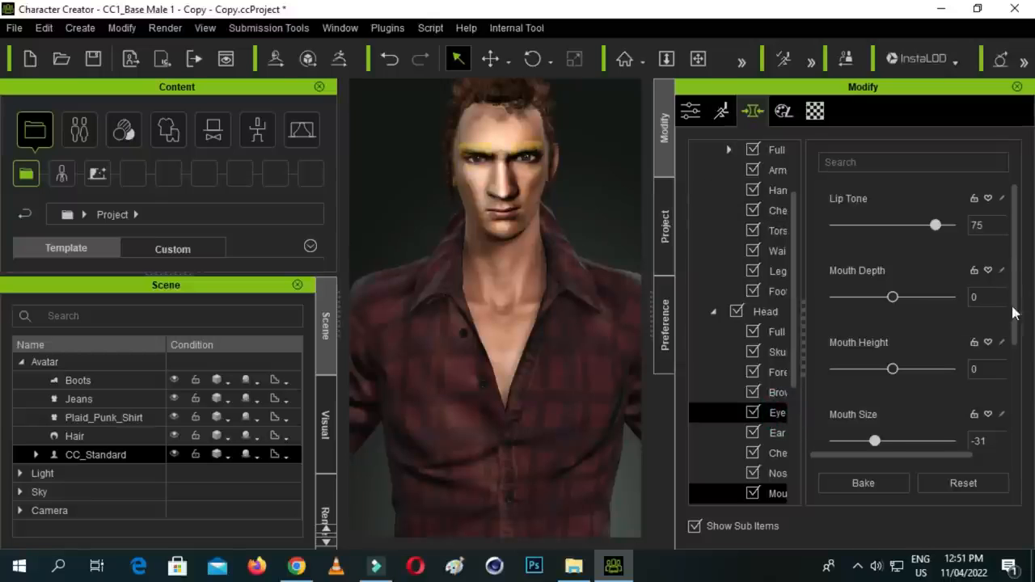
{"action": "left_click_drag", "start_coordinate": [1011, 199], "coordinate": [1022, 229]}
{"action": "scroll", "coordinate": [905, 340], "scroll_direction": "down", "scroll_amount": 3}
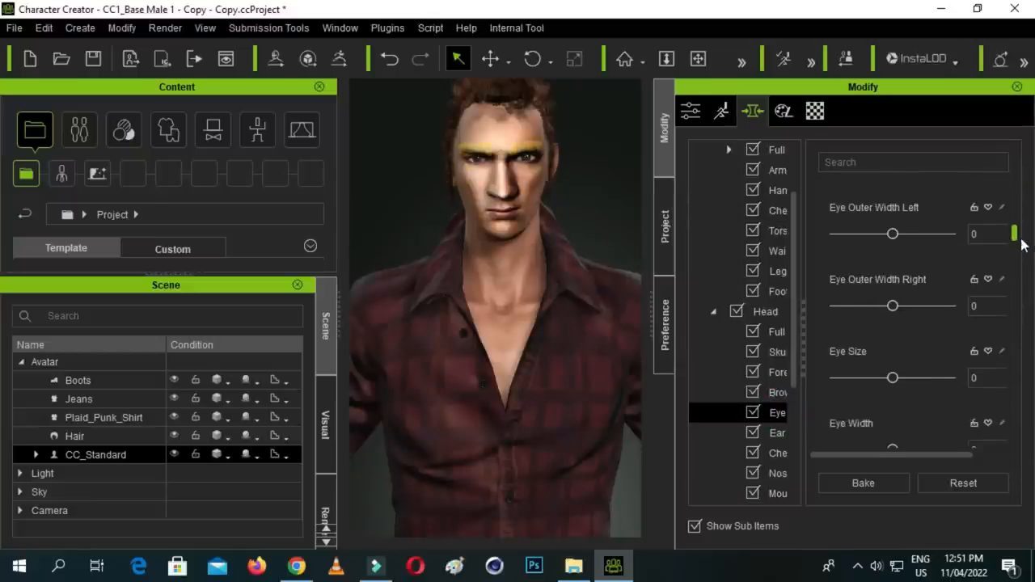
{"action": "left_click_drag", "start_coordinate": [894, 345], "coordinate": [916, 341]}
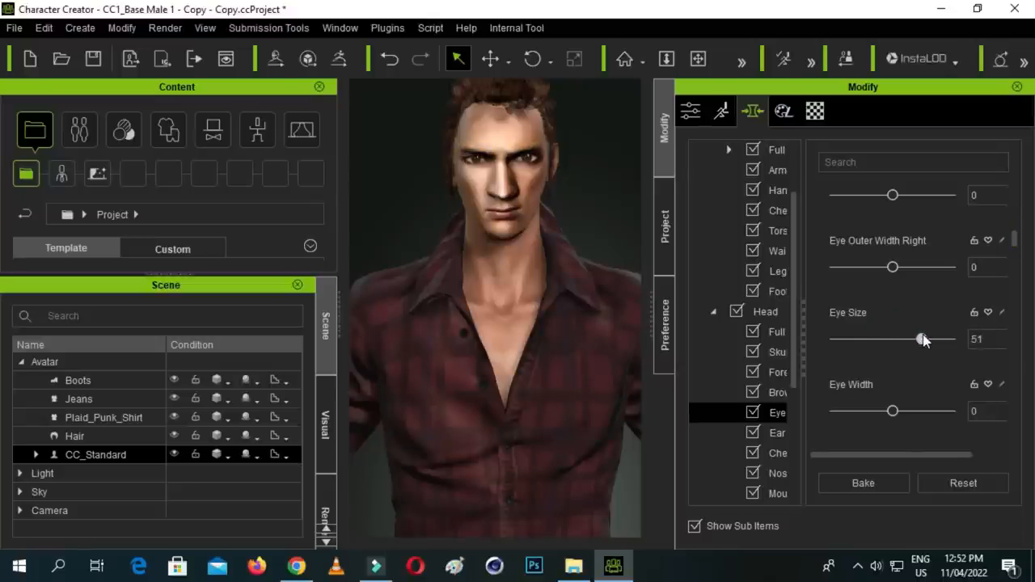
{"action": "left_click_drag", "start_coordinate": [938, 340], "coordinate": [935, 363]}
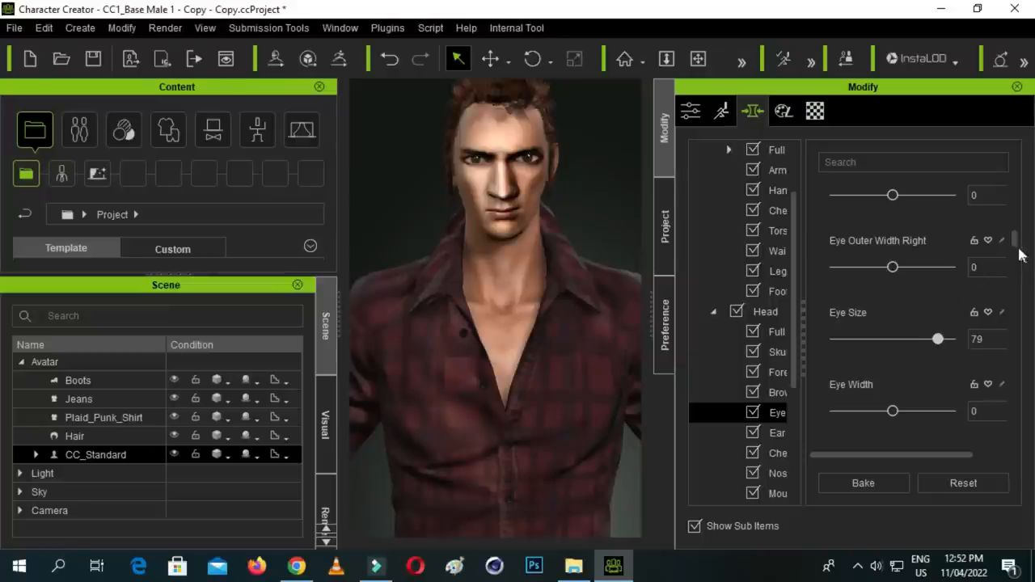
- Increase the avatar's Eye Angle, bake the morph, and set Eye Angle to 100
{"action": "left_click_drag", "start_coordinate": [1016, 243], "coordinate": [1006, 158]}
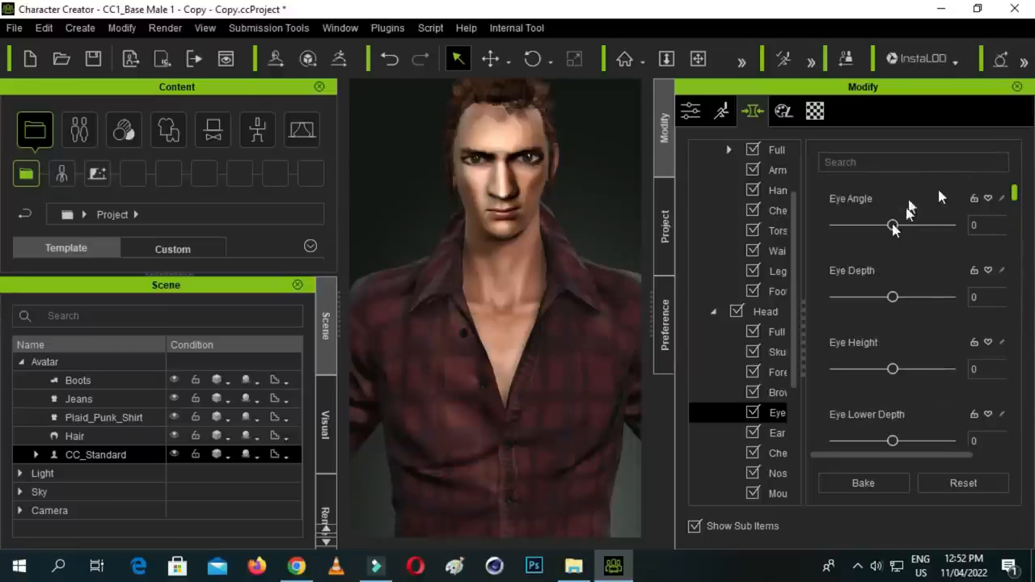
{"action": "left_click_drag", "start_coordinate": [893, 224], "coordinate": [957, 232]}
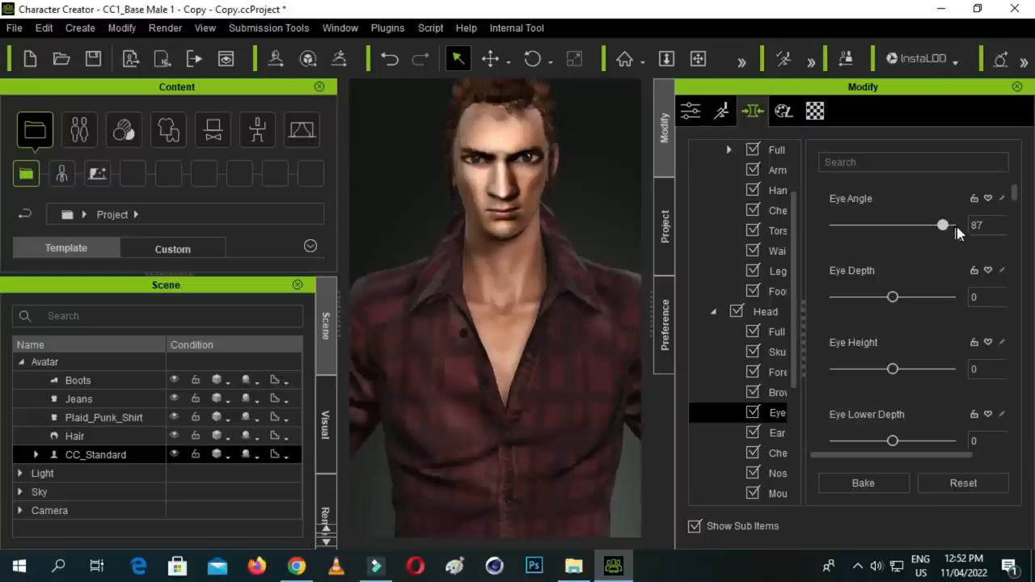
{"action": "left_click", "coordinate": [873, 482]}
{"action": "left_click_drag", "start_coordinate": [896, 227], "coordinate": [936, 224]}
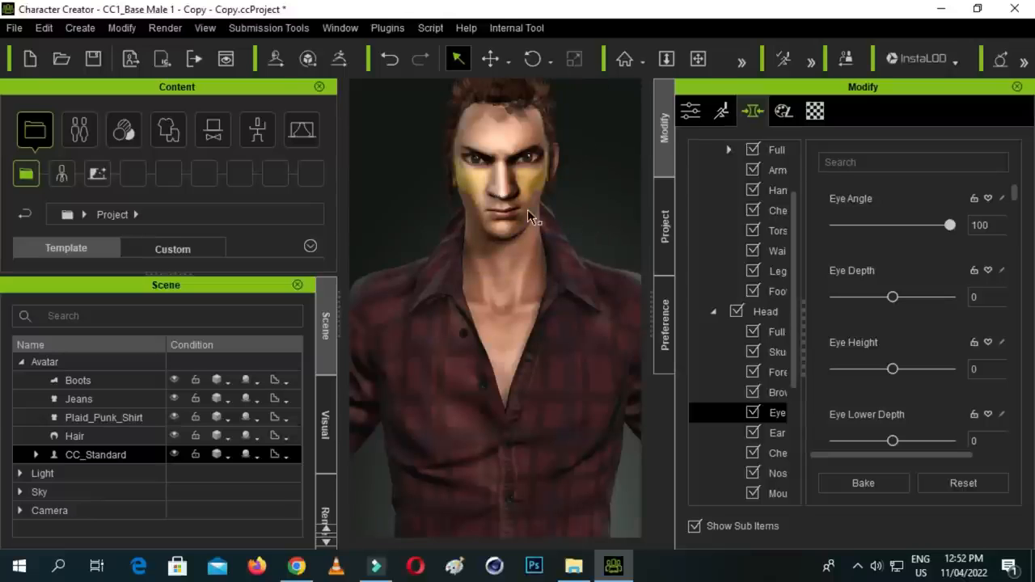
- Save the project over the existing CC1_Base Male 1 - Copy - Copy file in the cc3 folder
{"action": "scroll", "coordinate": [560, 287], "scroll_direction": "down", "scroll_amount": 2}
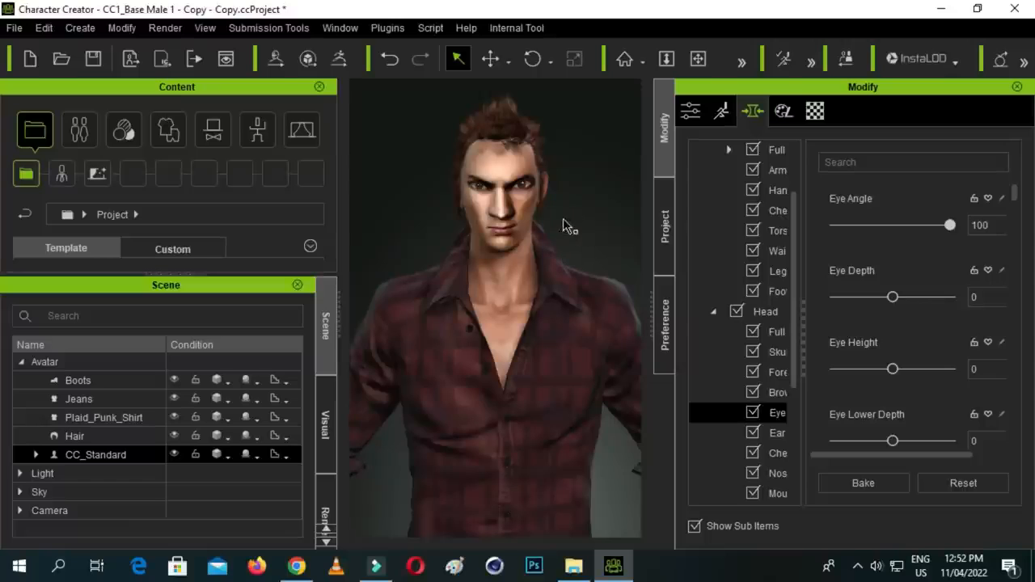
{"action": "scroll", "coordinate": [564, 225], "scroll_direction": "down", "scroll_amount": 1}
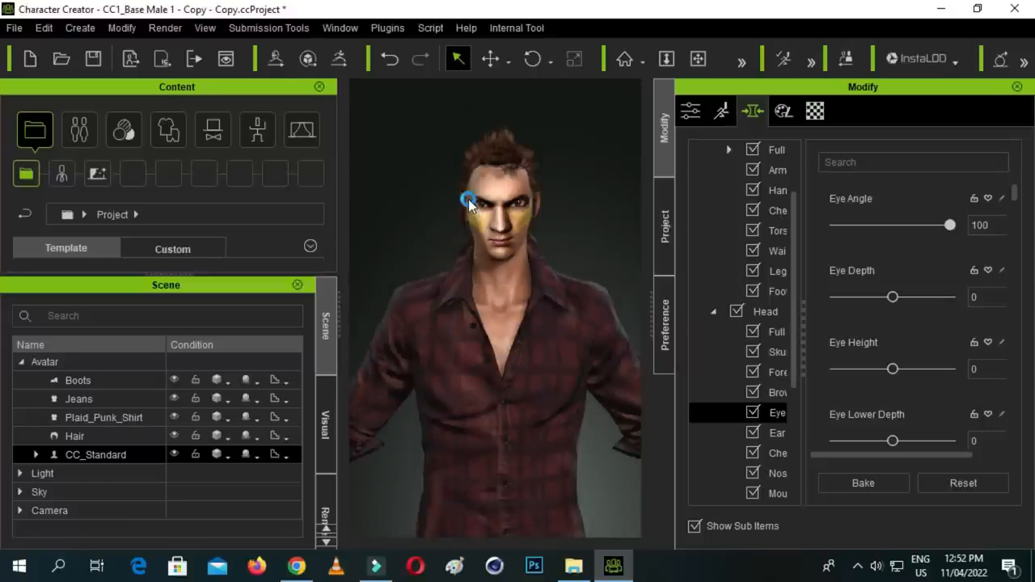
{"action": "key", "text": "ctrl+shift+s"}
{"action": "left_click", "coordinate": [326, 131]}
{"action": "left_click", "coordinate": [541, 415]}
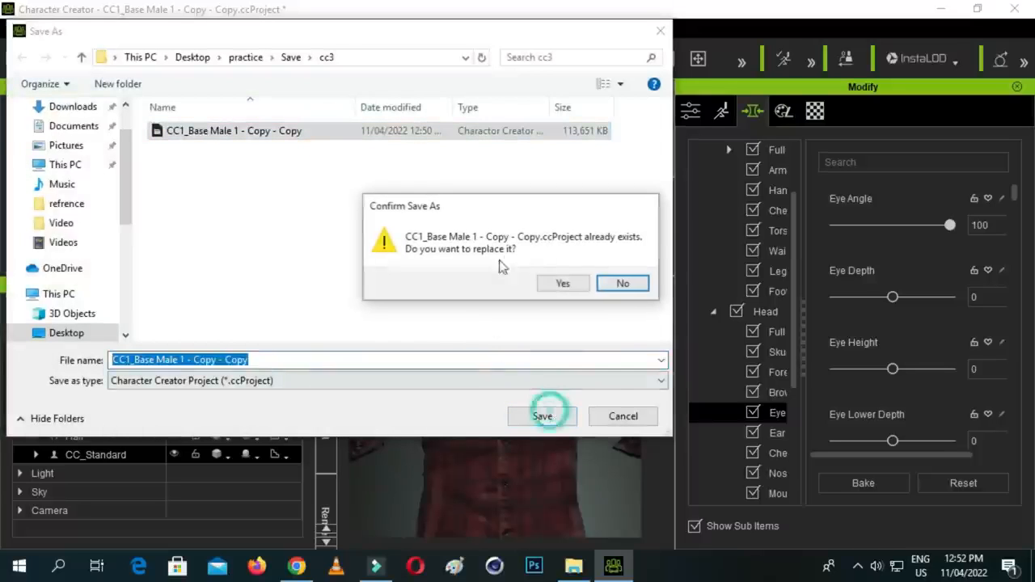
{"action": "left_click", "coordinate": [565, 287]}
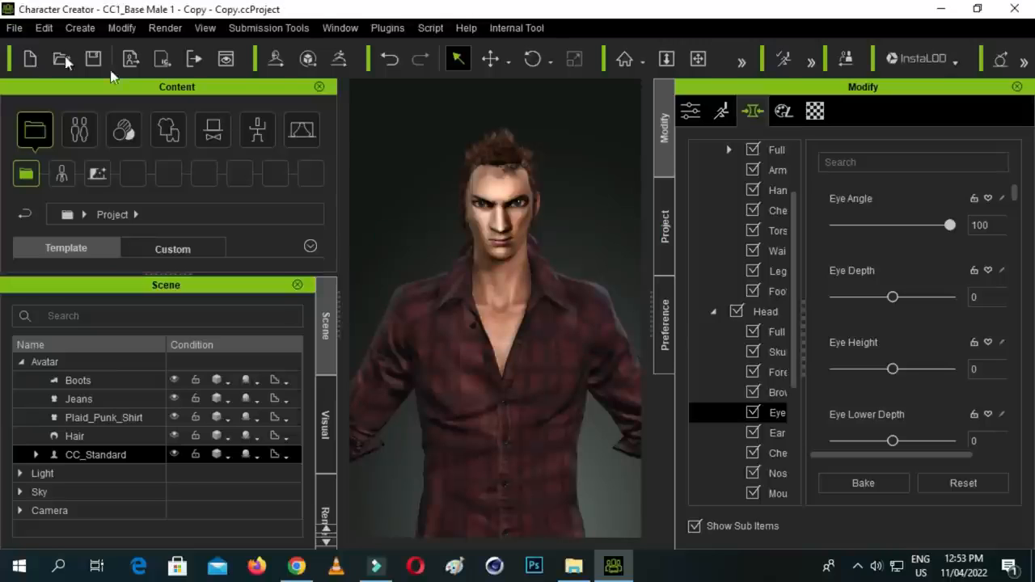
- Start exporting the character as an iAvatar, accepting the default export settings with a 2048x2048 maximum texture size
{"action": "left_click", "coordinate": [14, 29]}
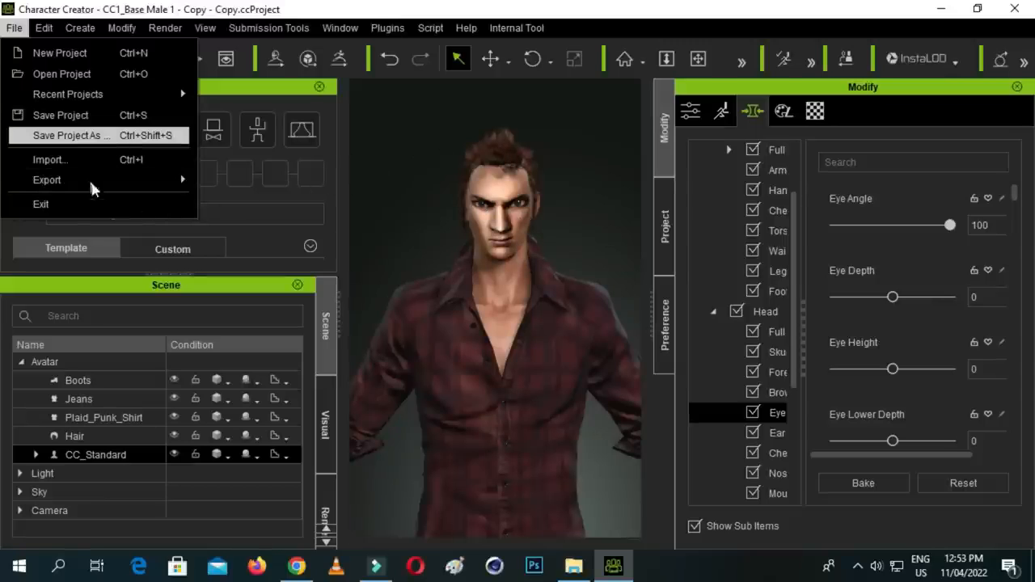
{"action": "mouse_move", "coordinate": [170, 192]}
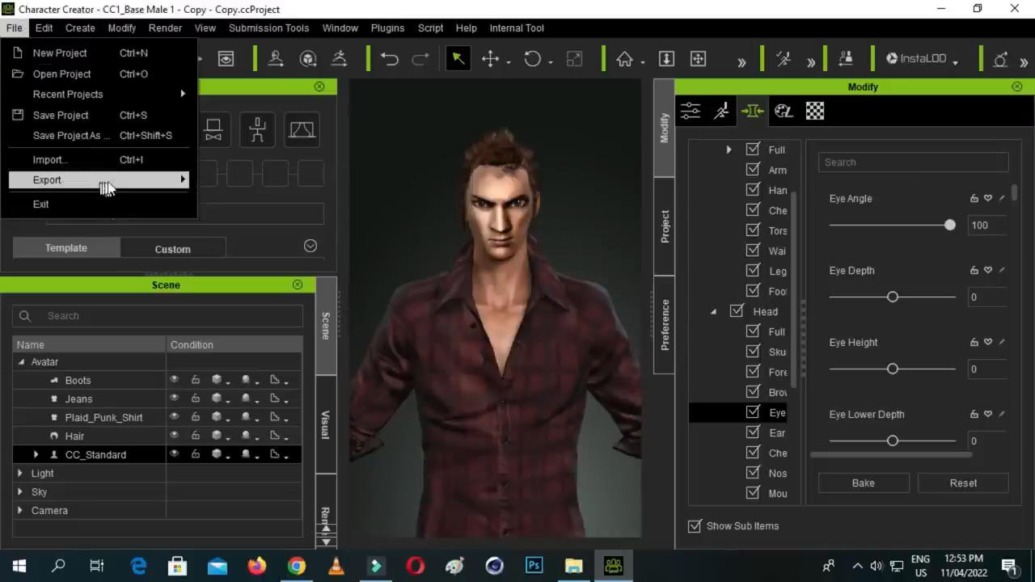
{"action": "mouse_move", "coordinate": [129, 188]}
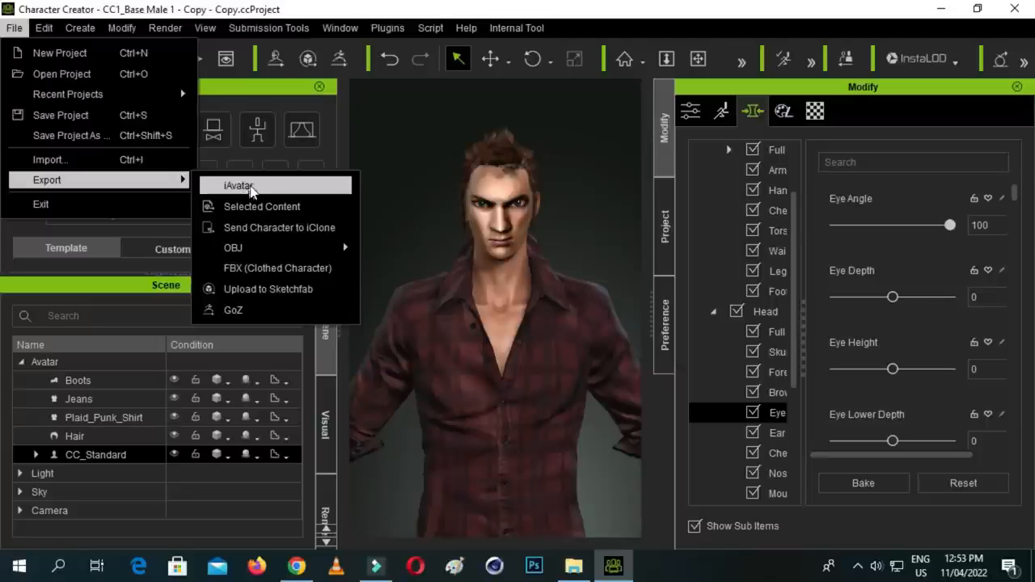
{"action": "left_click", "coordinate": [253, 188]}
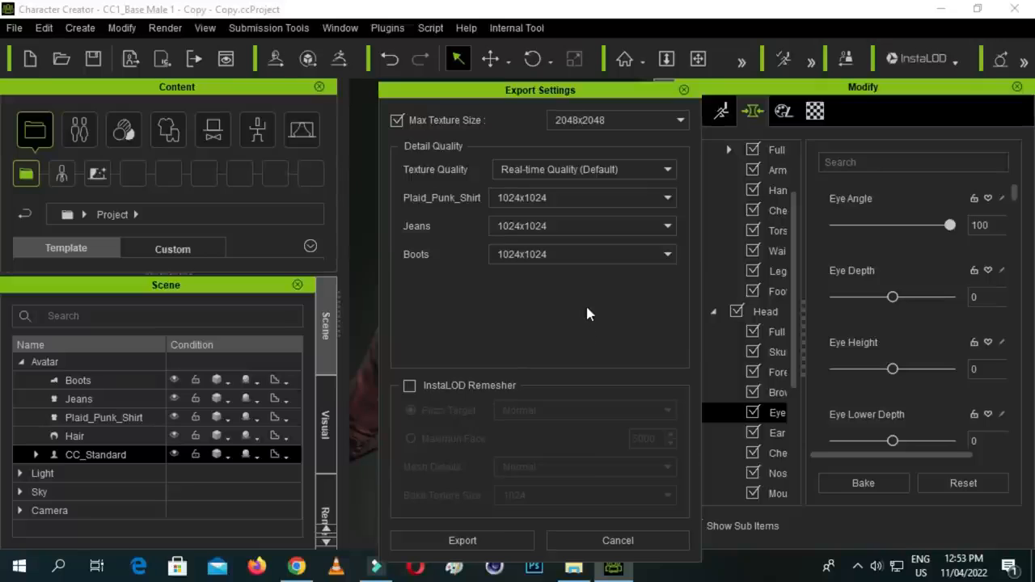
{"action": "left_click", "coordinate": [462, 540]}
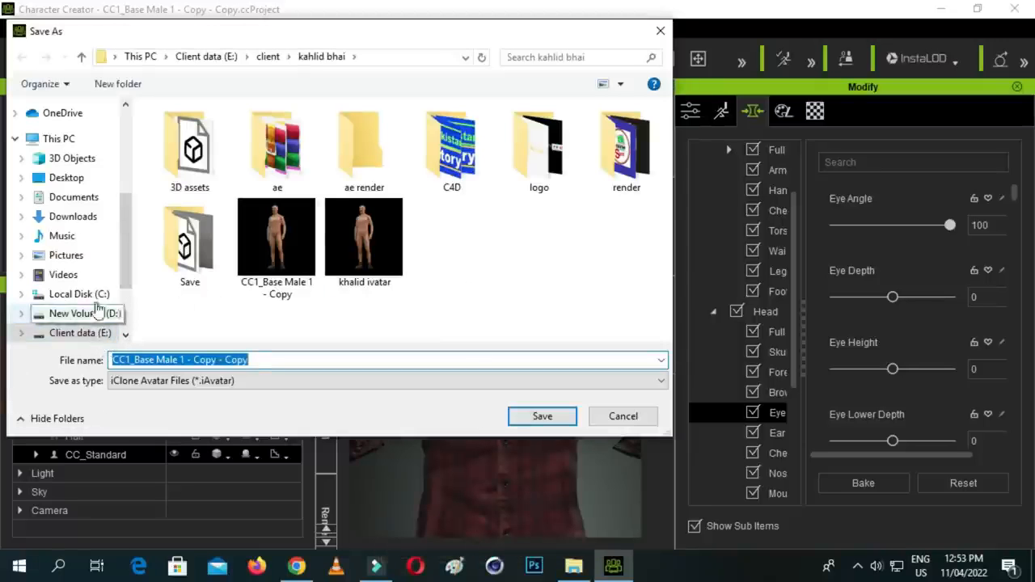
- Save the exported iAvatar file under the name Avatar in the practice folder on the Desktop
{"action": "left_click", "coordinate": [66, 177]}
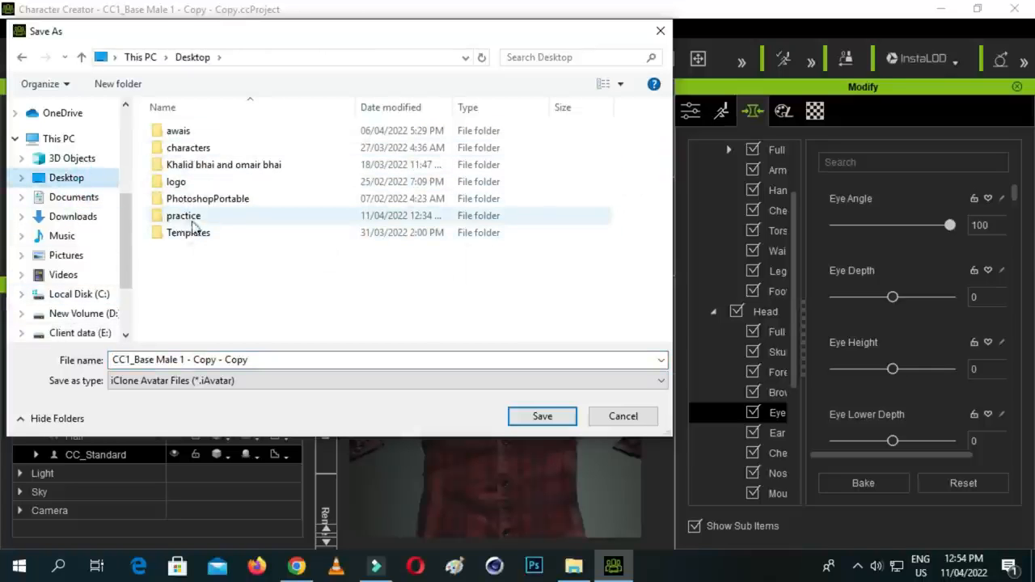
{"action": "double_click", "coordinate": [192, 223]}
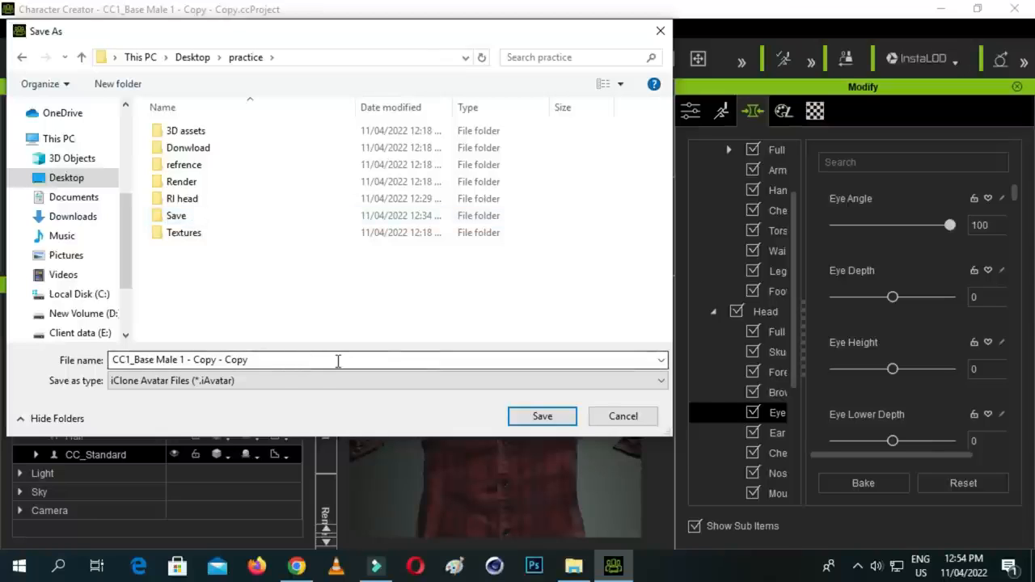
{"action": "triple_click", "coordinate": [338, 361]}
{"action": "key", "text": "BackSpace"}
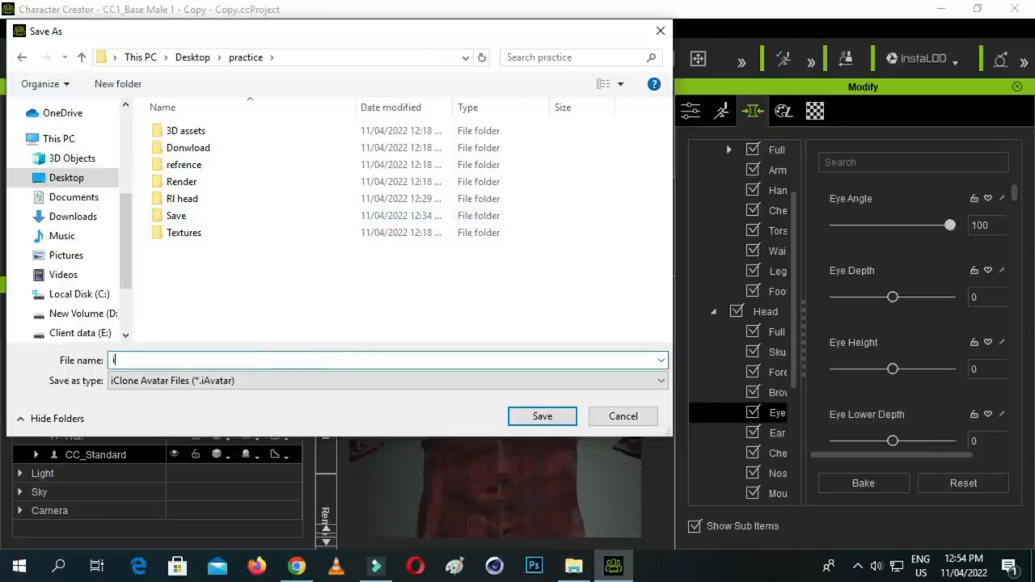
{"action": "type", "text": "Avatar"}
{"action": "left_click", "coordinate": [543, 415]}
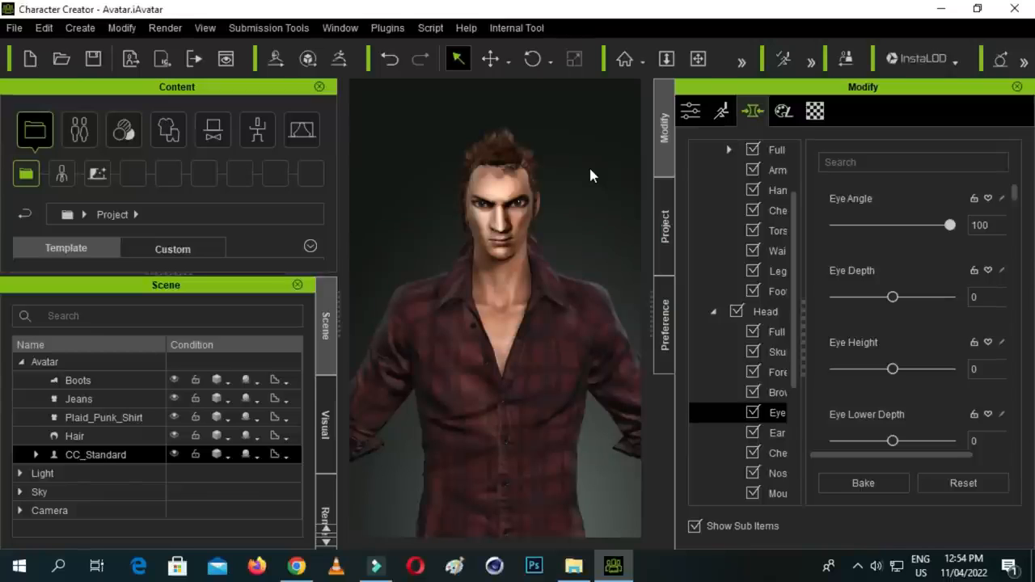
- Close Character Creator, return to the desktop and refresh it
{"action": "left_click", "coordinate": [1017, 8]}
{"action": "left_click", "coordinate": [939, 8]}
{"action": "right_click", "coordinate": [698, 116]}
{"action": "left_click", "coordinate": [761, 157]}
{"action": "right_click", "coordinate": [701, 94]}
{"action": "left_click", "coordinate": [767, 146]}
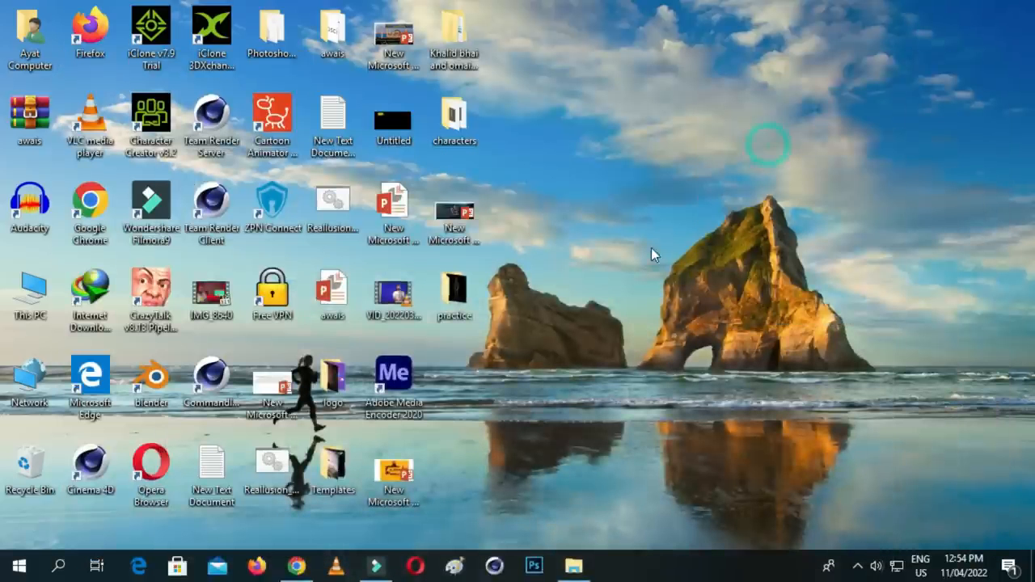
- Launch iClone 7 in a maximized window without restoring the unsaved project data
{"action": "left_click", "coordinate": [153, 50]}
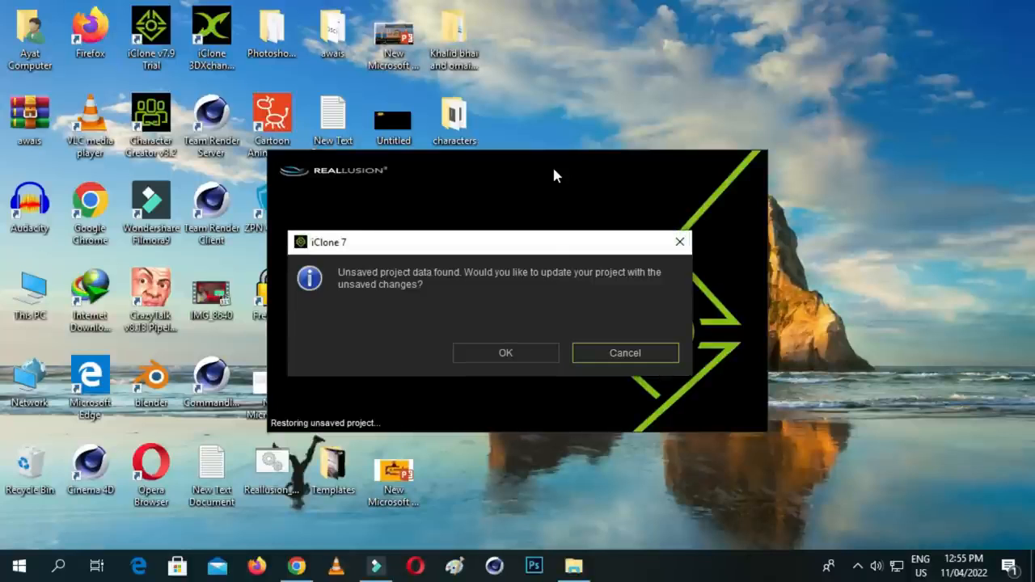
{"action": "left_click", "coordinate": [612, 351]}
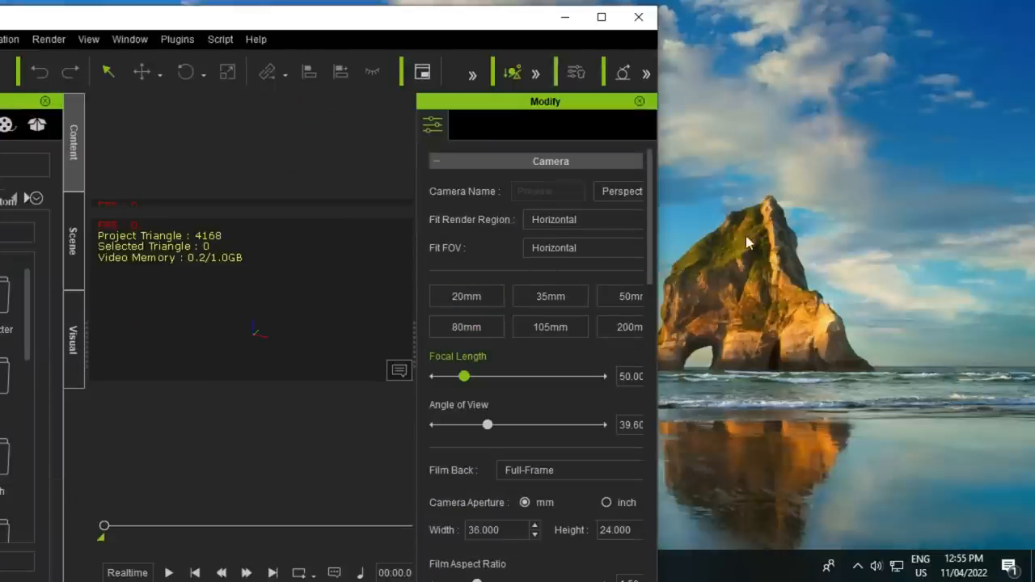
{"action": "left_click", "coordinate": [601, 17]}
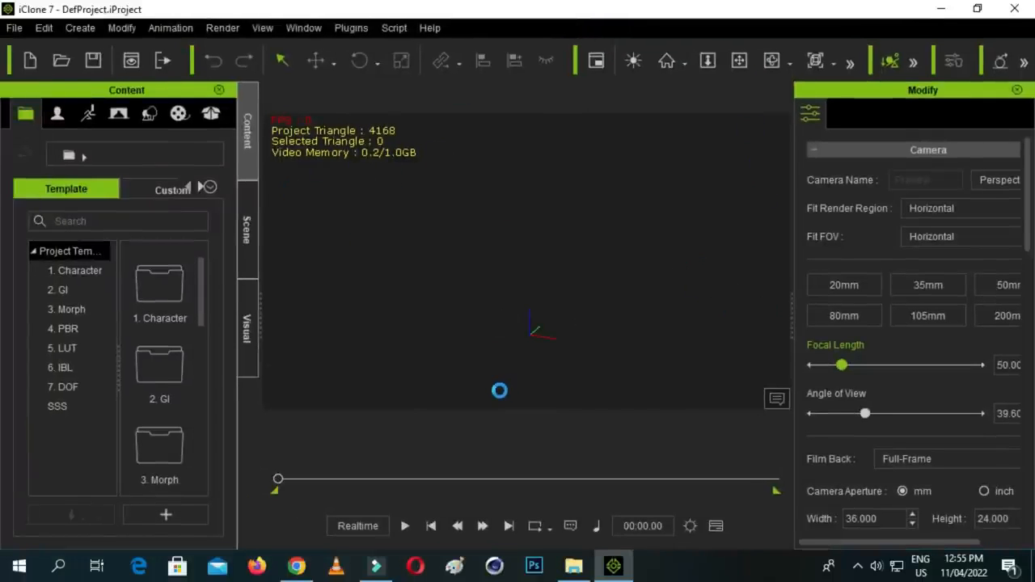
- Bring the exported Avatar file from the Desktop's practice folder into the iClone scene and dismiss the login error
{"action": "left_click", "coordinate": [573, 566]}
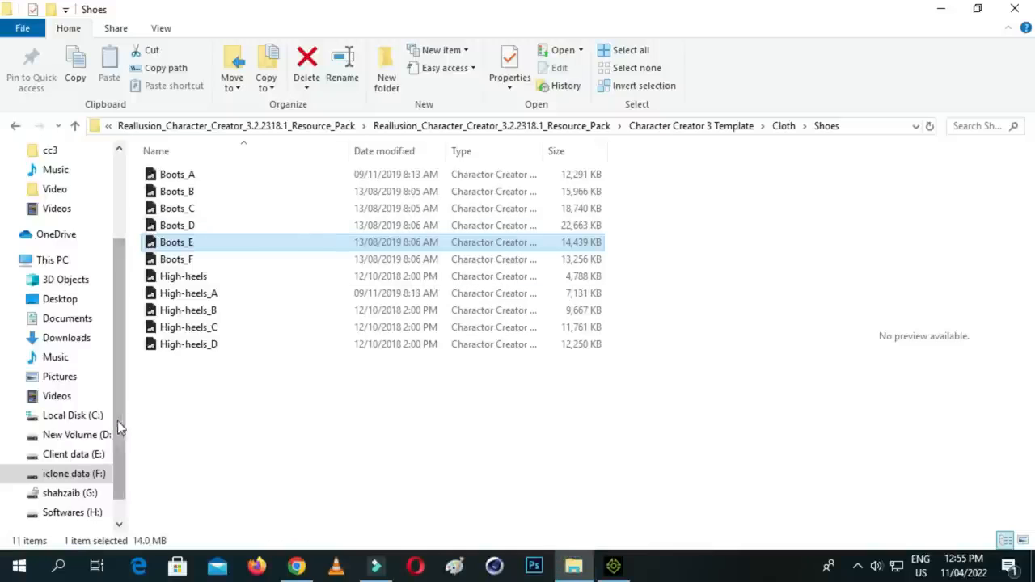
{"action": "left_click", "coordinate": [65, 299]}
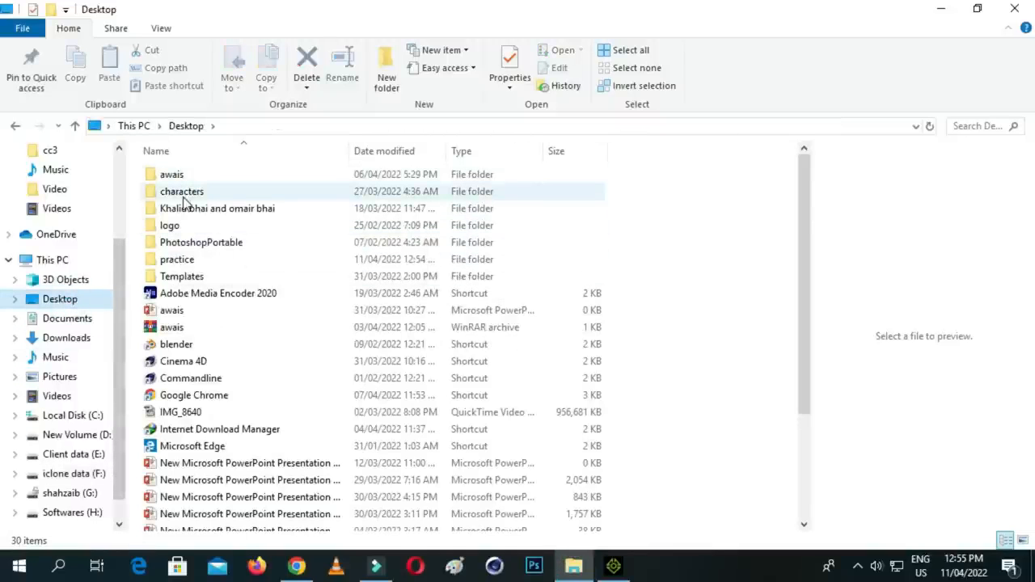
{"action": "double_click", "coordinate": [196, 267]}
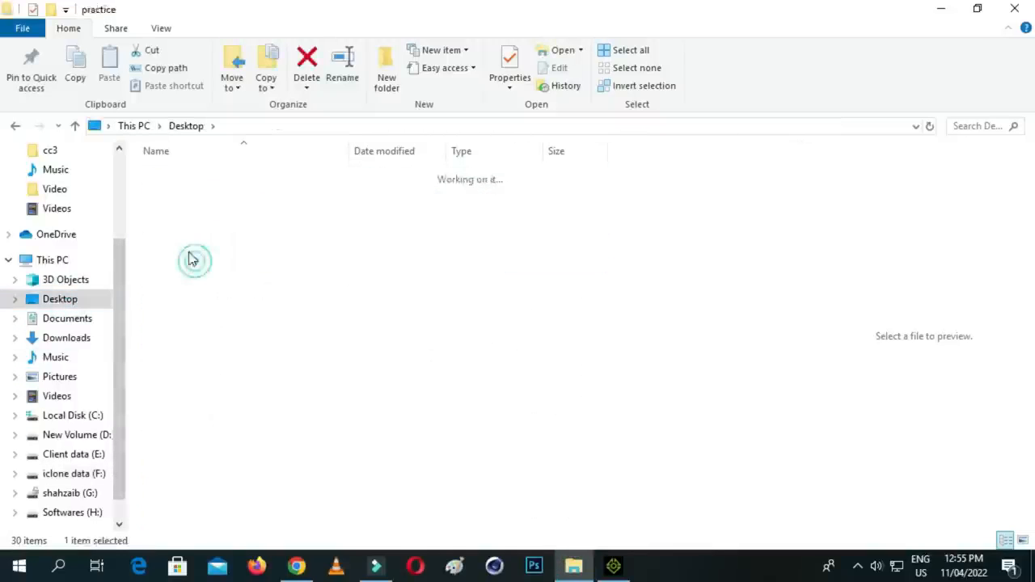
{"action": "left_click", "coordinate": [185, 298]}
{"action": "left_click_drag", "start_coordinate": [224, 295], "coordinate": [508, 323]}
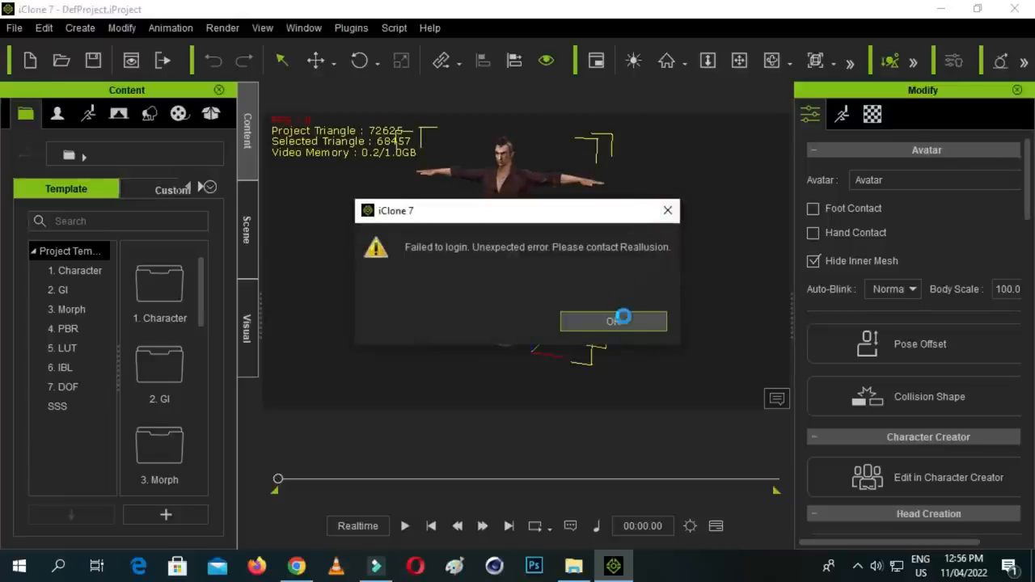
{"action": "left_click", "coordinate": [623, 320]}
{"action": "left_click", "coordinate": [561, 401]}
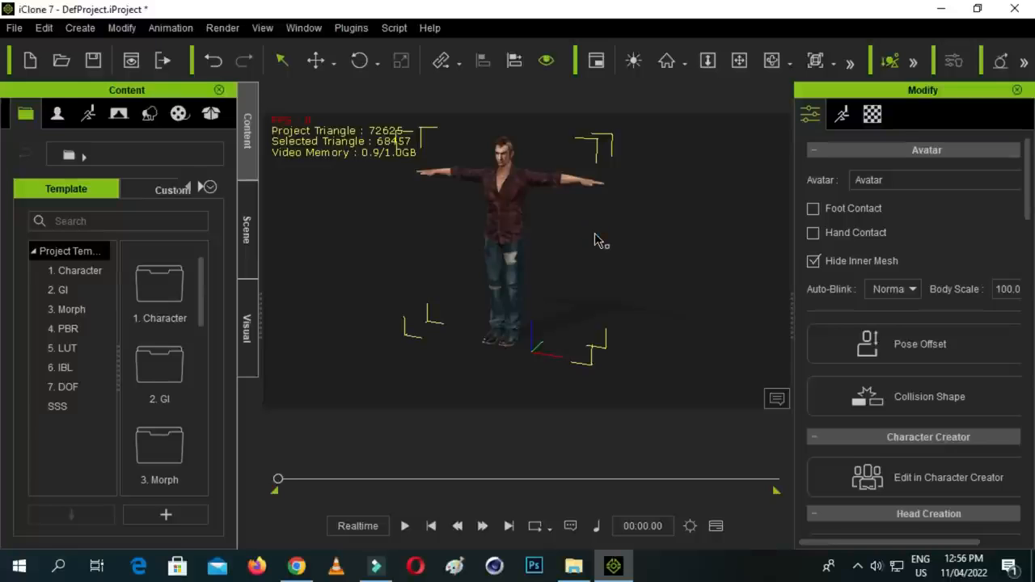
- Open Edit Motion Layer for the avatar and select the right upper arm's control on the IK dummy
{"action": "scroll", "coordinate": [581, 220], "scroll_direction": "up", "scroll_amount": 1}
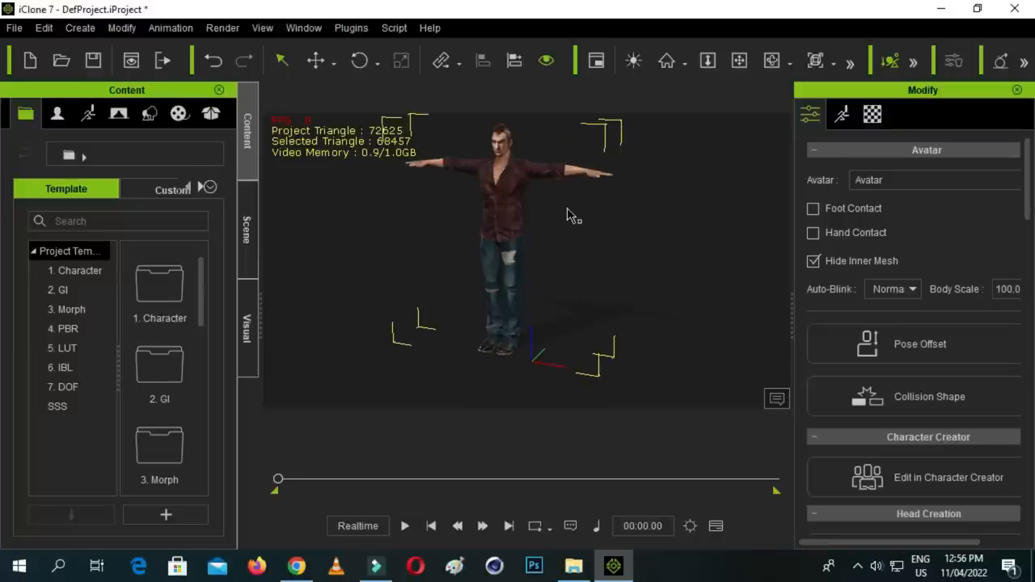
{"action": "left_click", "coordinate": [738, 61]}
{"action": "left_click_drag", "start_coordinate": [560, 204], "coordinate": [745, 89]}
{"action": "left_click", "coordinate": [770, 61]}
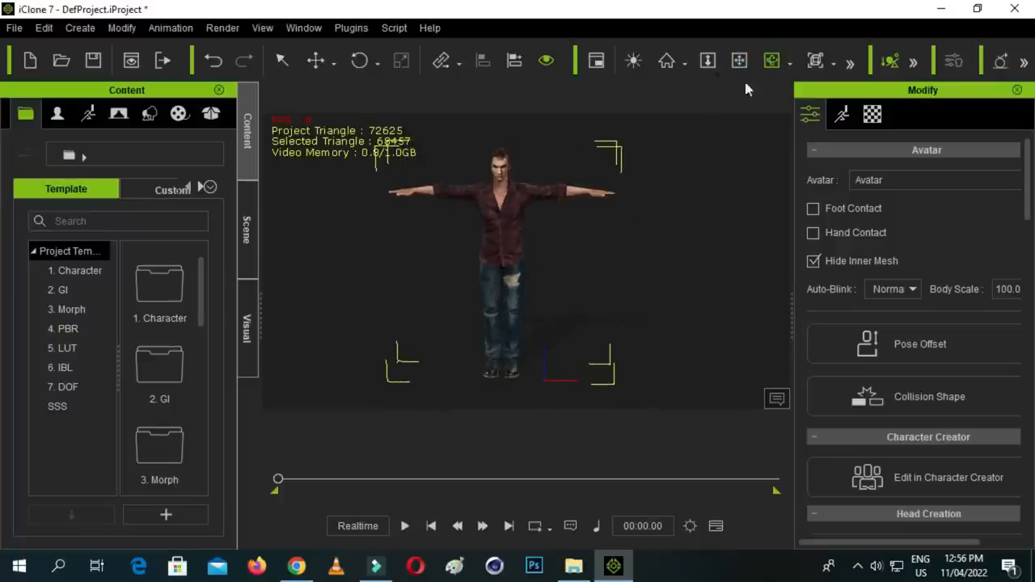
{"action": "left_click", "coordinate": [739, 61]}
{"action": "left_click_drag", "start_coordinate": [596, 199], "coordinate": [616, 235]}
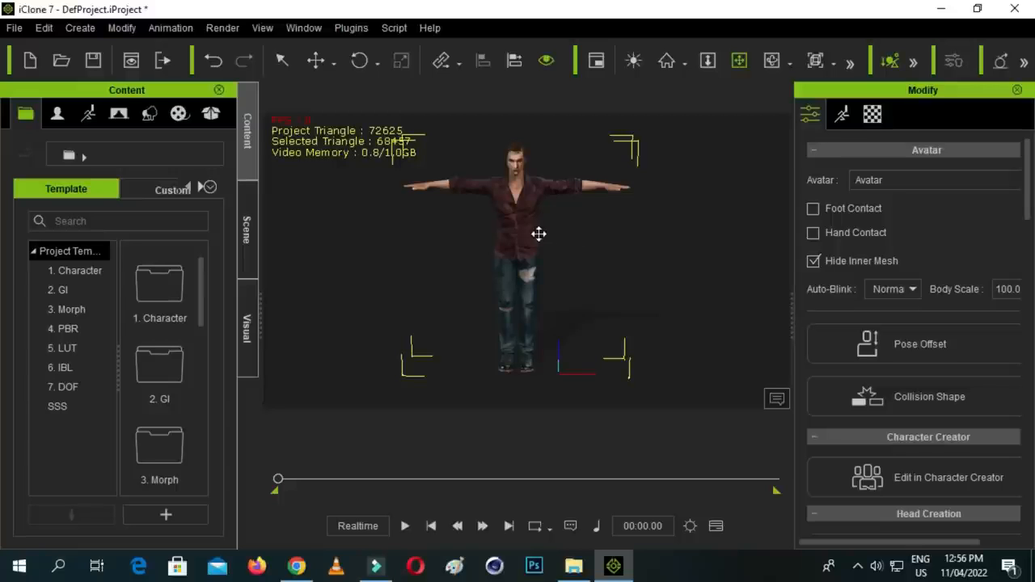
{"action": "scroll", "coordinate": [555, 210], "scroll_direction": "down", "scroll_amount": 1}
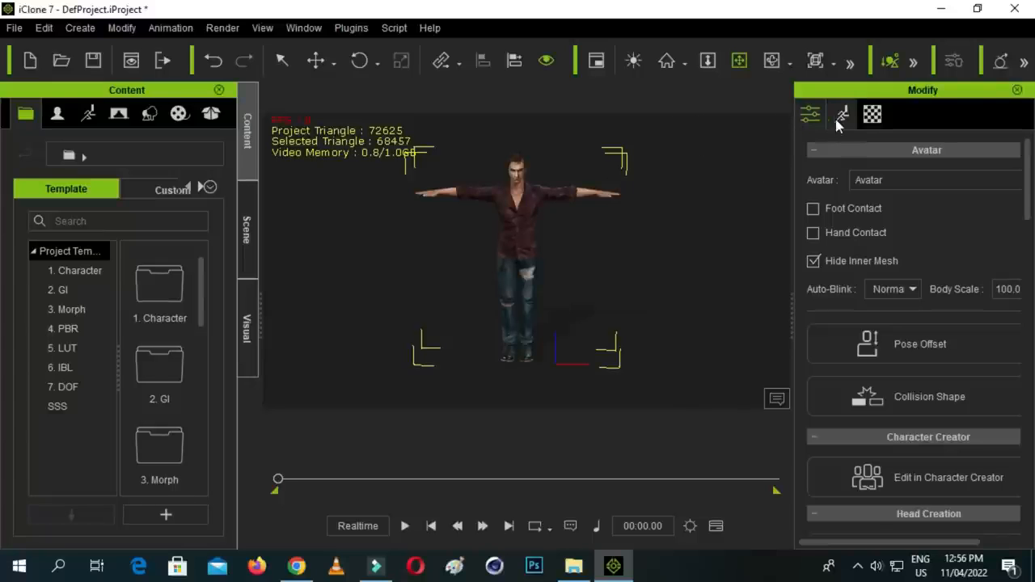
{"action": "left_click", "coordinate": [841, 117]}
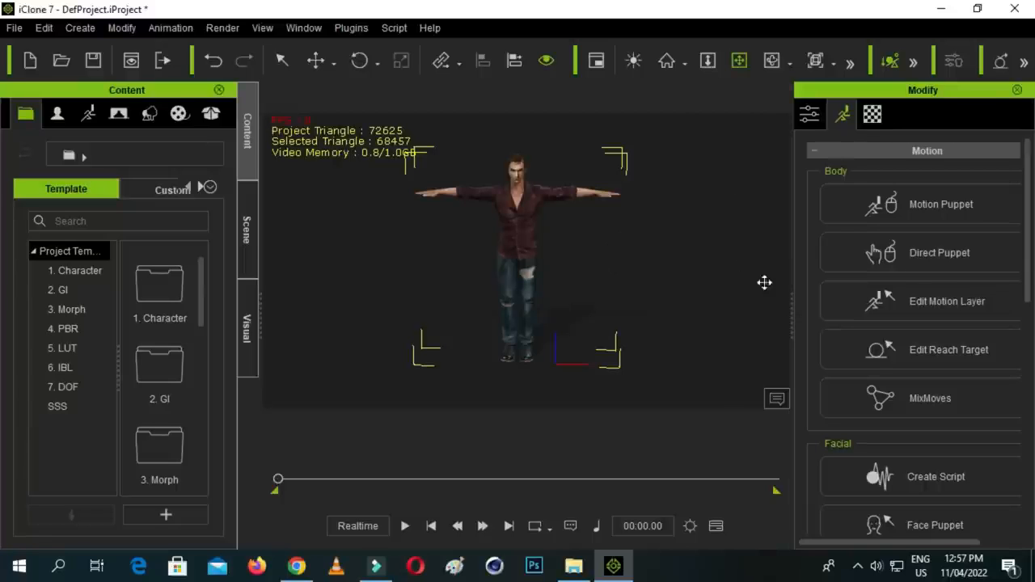
{"action": "left_click", "coordinate": [926, 310]}
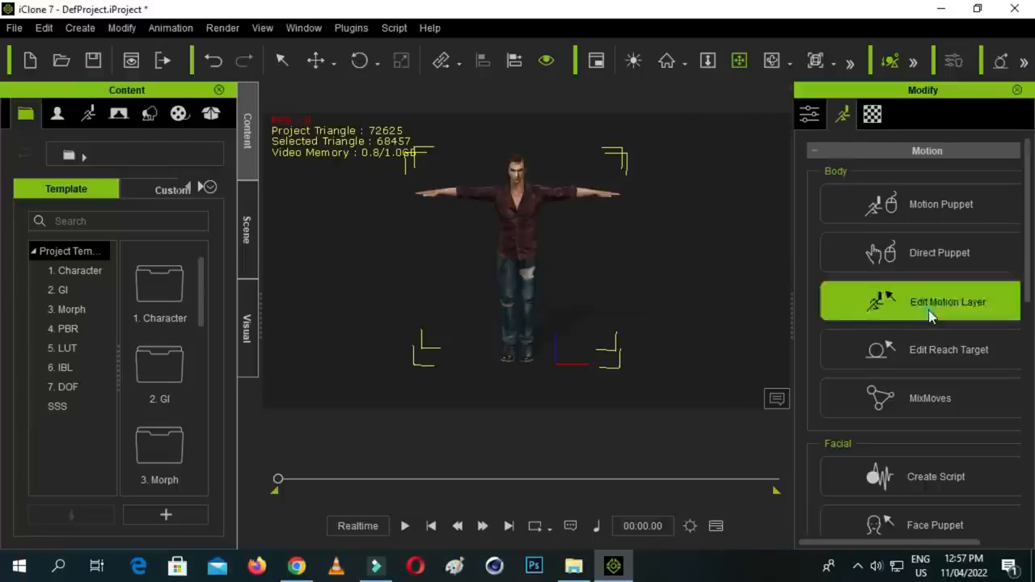
{"action": "left_click_drag", "start_coordinate": [691, 144], "coordinate": [974, 63]}
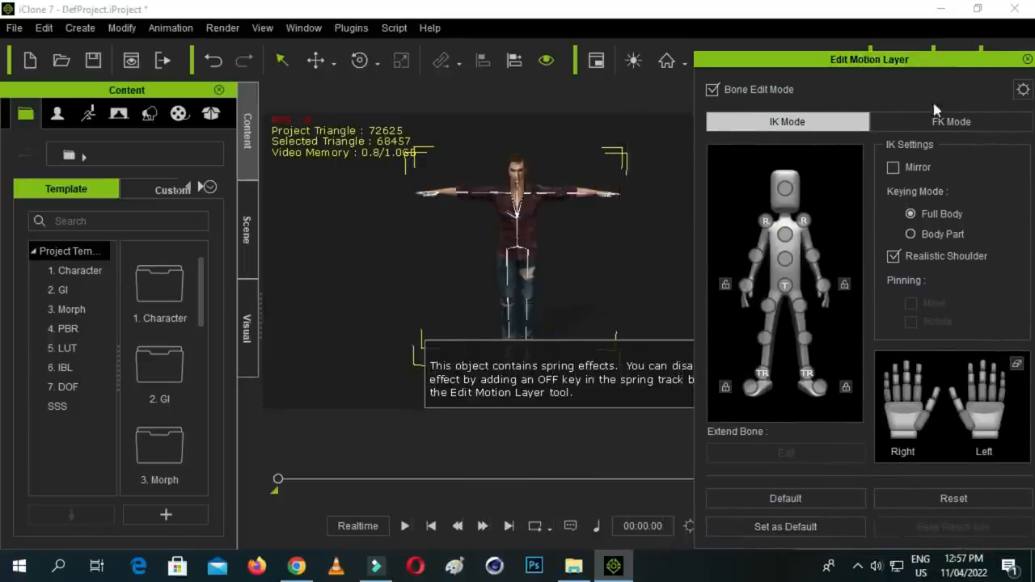
{"action": "left_click", "coordinate": [765, 221]}
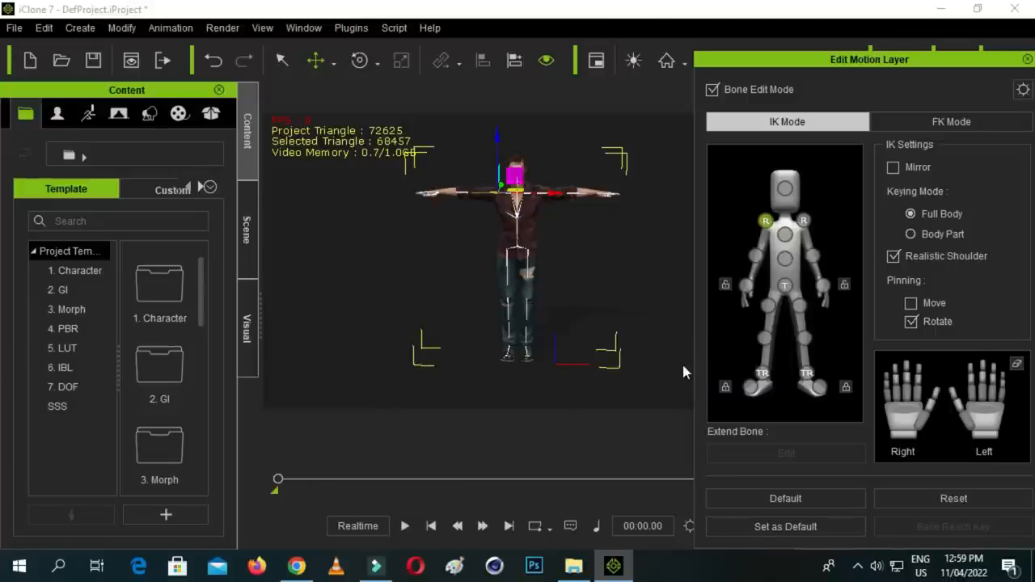
{"action": "left_click", "coordinate": [279, 479]}
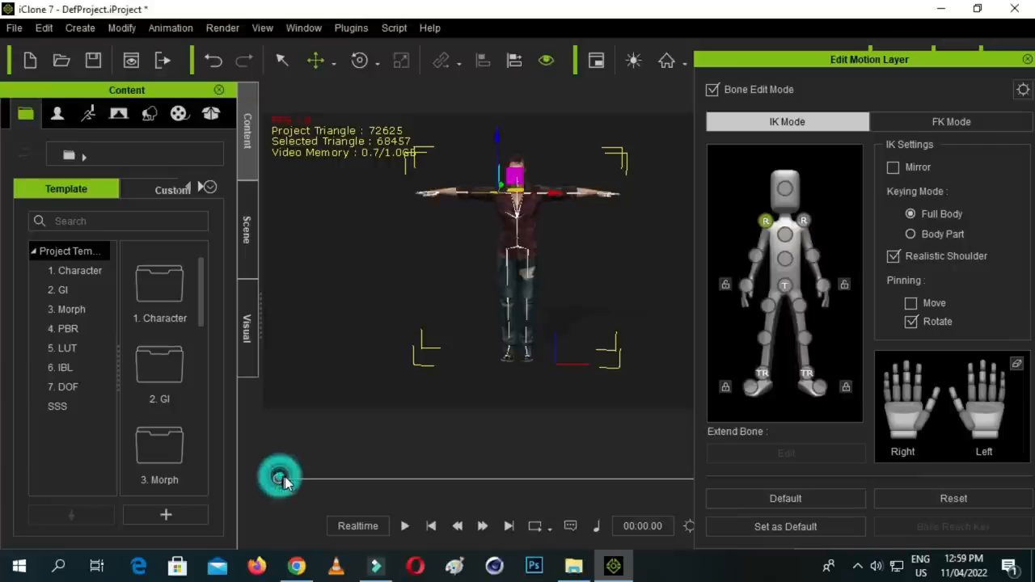
{"action": "left_click_drag", "start_coordinate": [296, 478], "coordinate": [298, 480]}
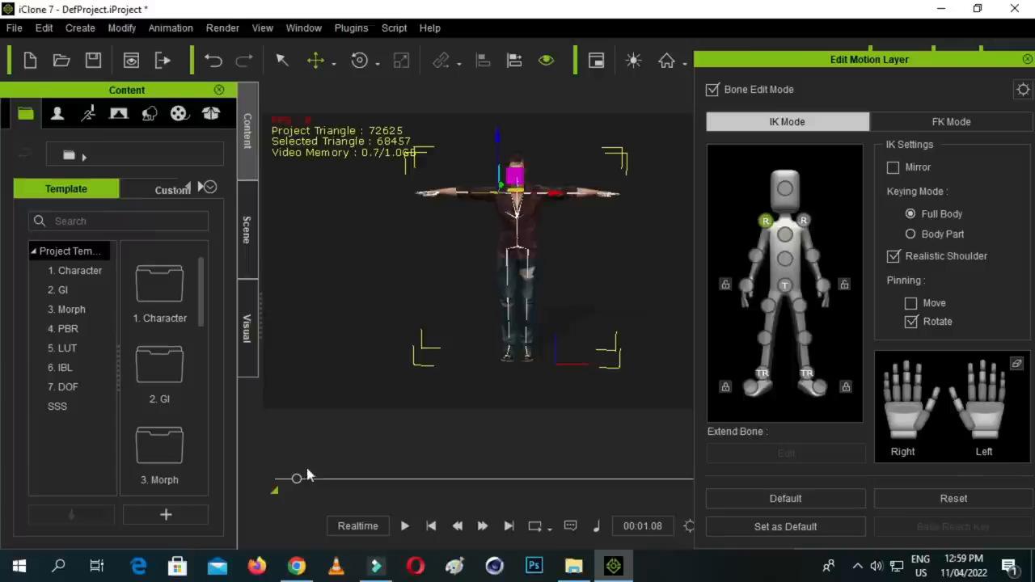
{"action": "mouse_move", "coordinate": [297, 480]}
{"action": "left_mouse_down"}
{"action": "mouse_move", "coordinate": [280, 481]}
{"action": "mouse_move", "coordinate": [315, 485]}
{"action": "left_mouse_up"}
{"action": "left_click_drag", "start_coordinate": [309, 480], "coordinate": [278, 478]}
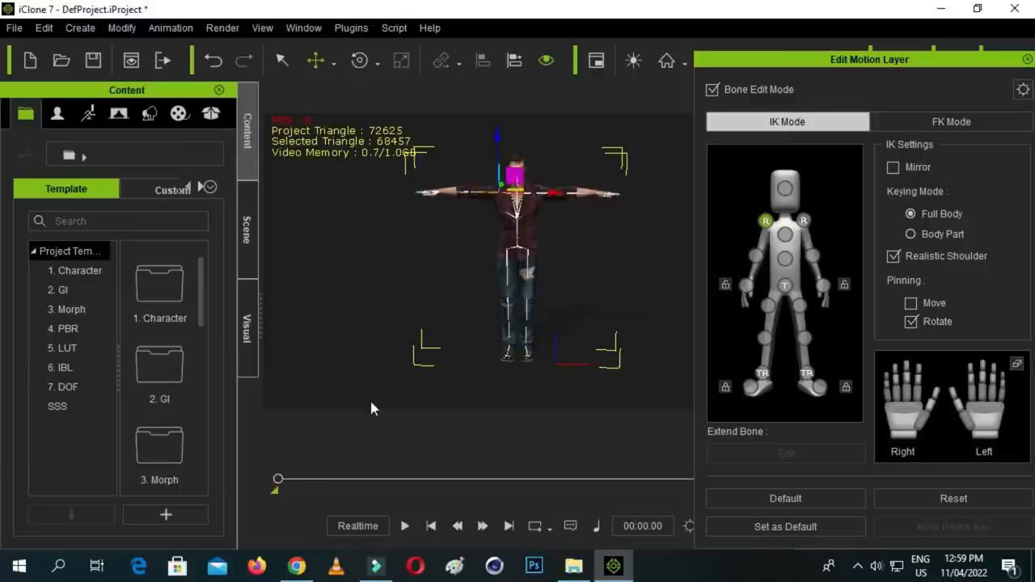
- At time 00:01.37, rotate the avatar's right arm down beside the body, and return the playhead to the start
{"action": "left_click", "coordinate": [278, 479]}
{"action": "left_click_drag", "start_coordinate": [286, 478], "coordinate": [308, 478]}
{"action": "left_click", "coordinate": [360, 60]}
{"action": "left_click_drag", "start_coordinate": [533, 162], "coordinate": [484, 255]}
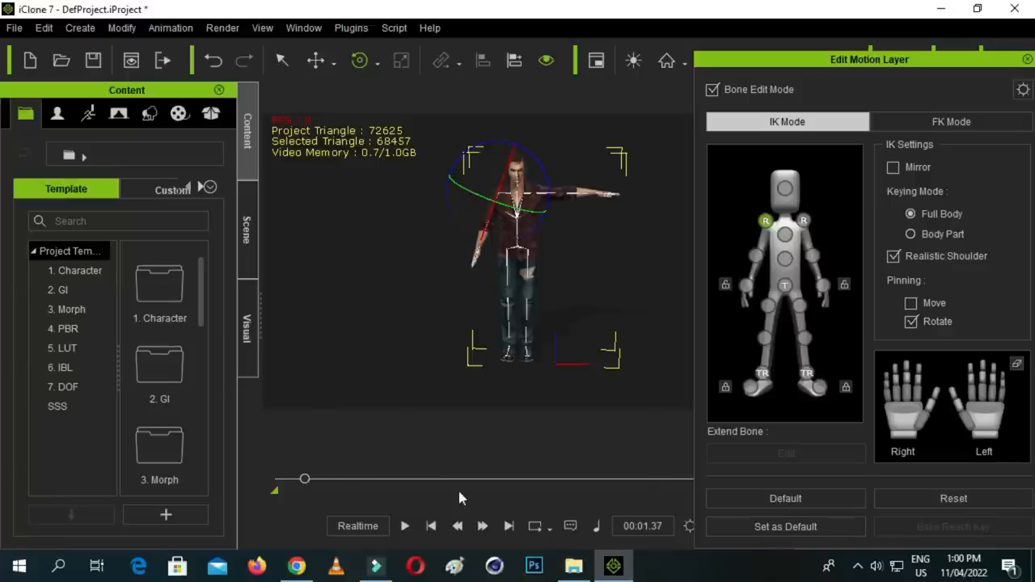
{"action": "left_click", "coordinate": [500, 142]}
{"action": "left_click_drag", "start_coordinate": [500, 141], "coordinate": [498, 140]}
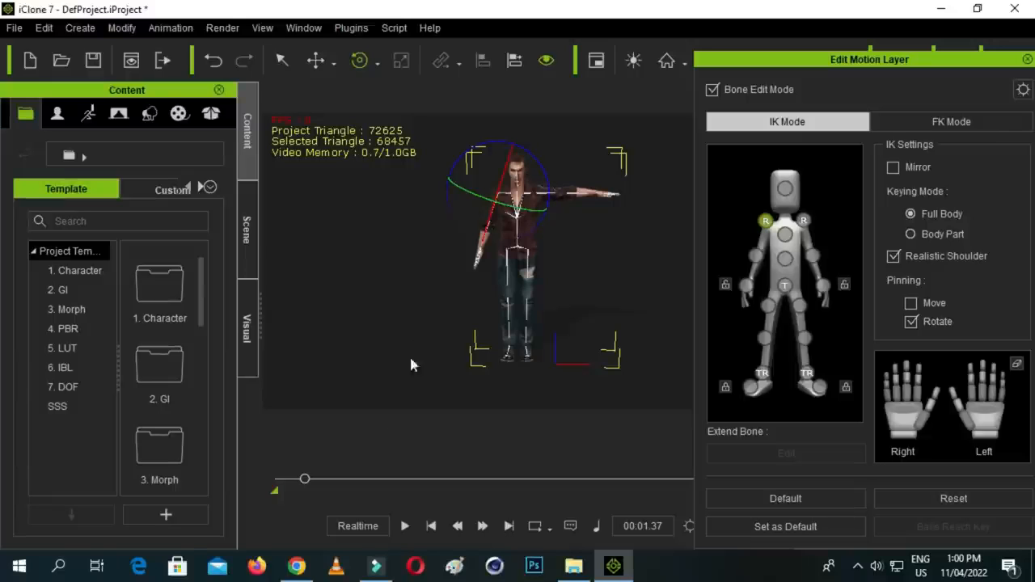
{"action": "left_click_drag", "start_coordinate": [305, 479], "coordinate": [277, 478]}
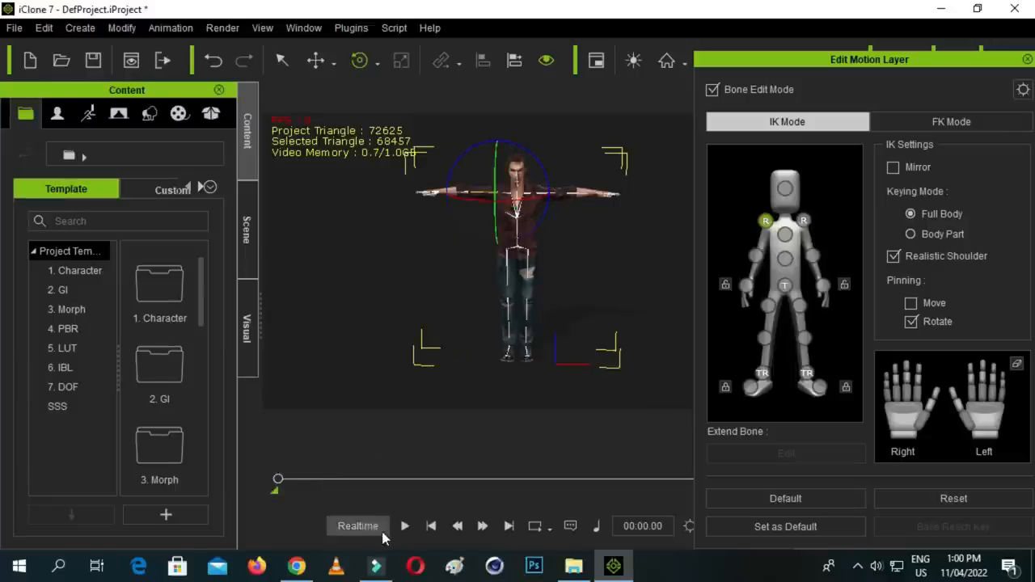
- Play back the avatar's right arm animation and return the playhead to the start
{"action": "left_click", "coordinate": [404, 526]}
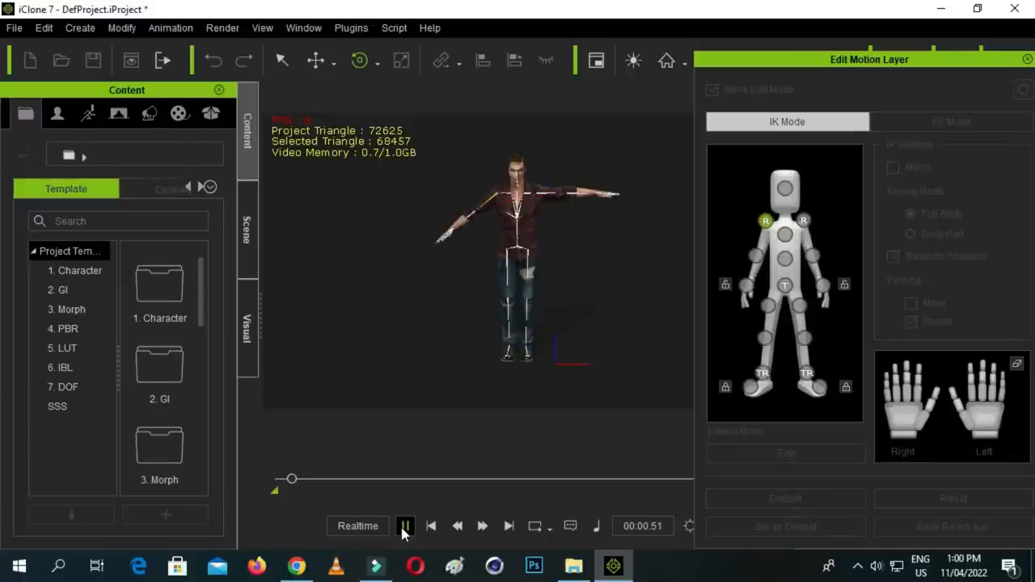
{"action": "left_click", "coordinate": [403, 527]}
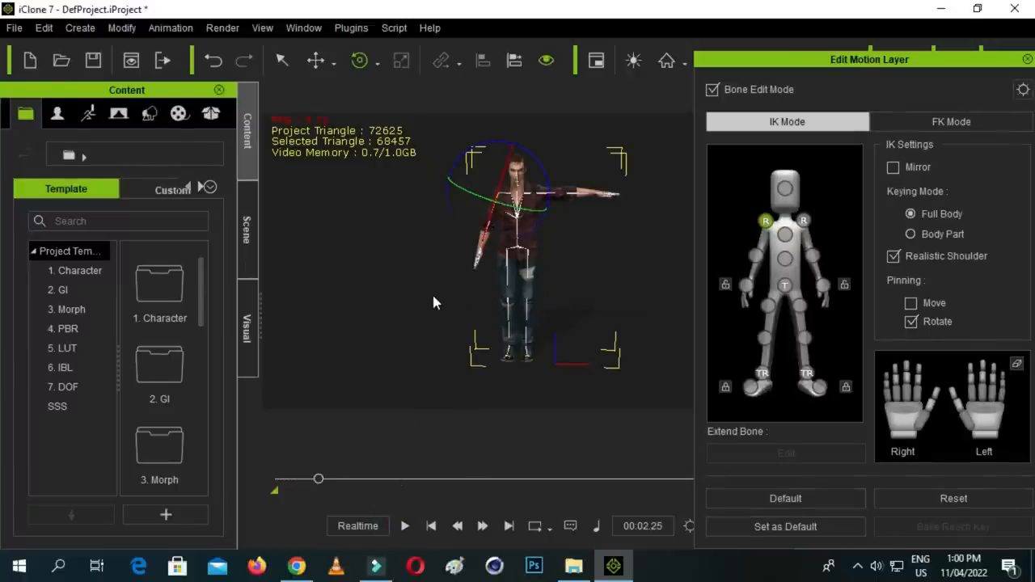
{"action": "left_click", "coordinate": [319, 478]}
{"action": "left_click_drag", "start_coordinate": [319, 478], "coordinate": [277, 481]}
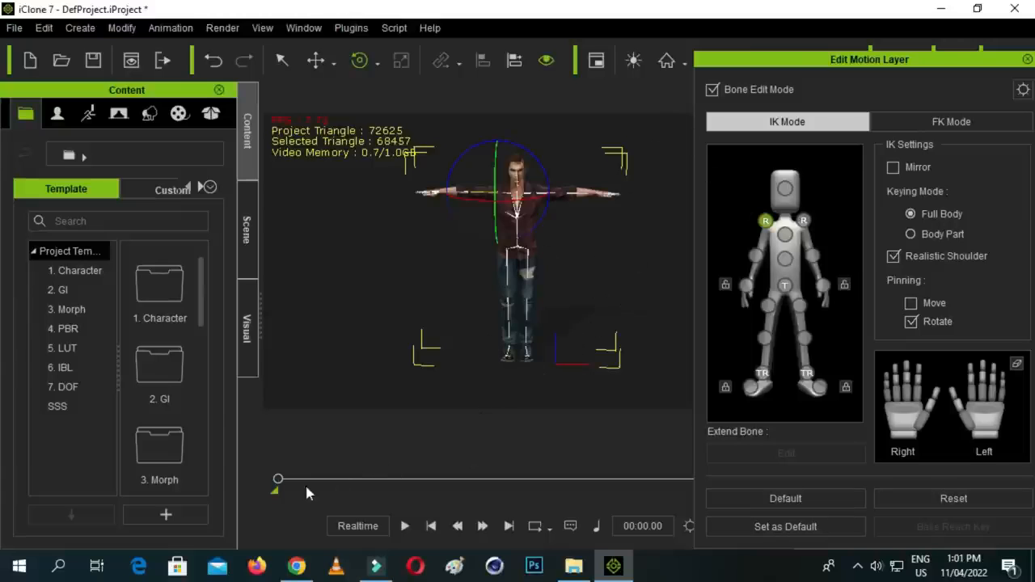
{"action": "mouse_move", "coordinate": [278, 481]}
{"action": "left_mouse_down"}
{"action": "mouse_move", "coordinate": [323, 486]}
{"action": "mouse_move", "coordinate": [265, 488]}
{"action": "left_mouse_up"}
- Leave Edit Motion Layer and remove the object animation from the avatar
{"action": "left_click_drag", "start_coordinate": [861, 63], "coordinate": [773, 88]}
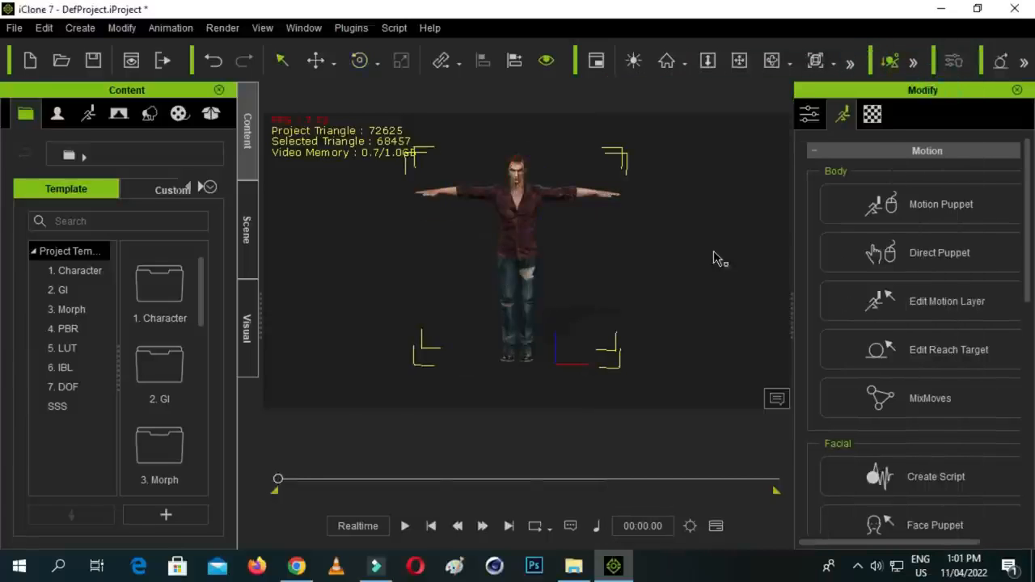
{"action": "right_click", "coordinate": [506, 234]}
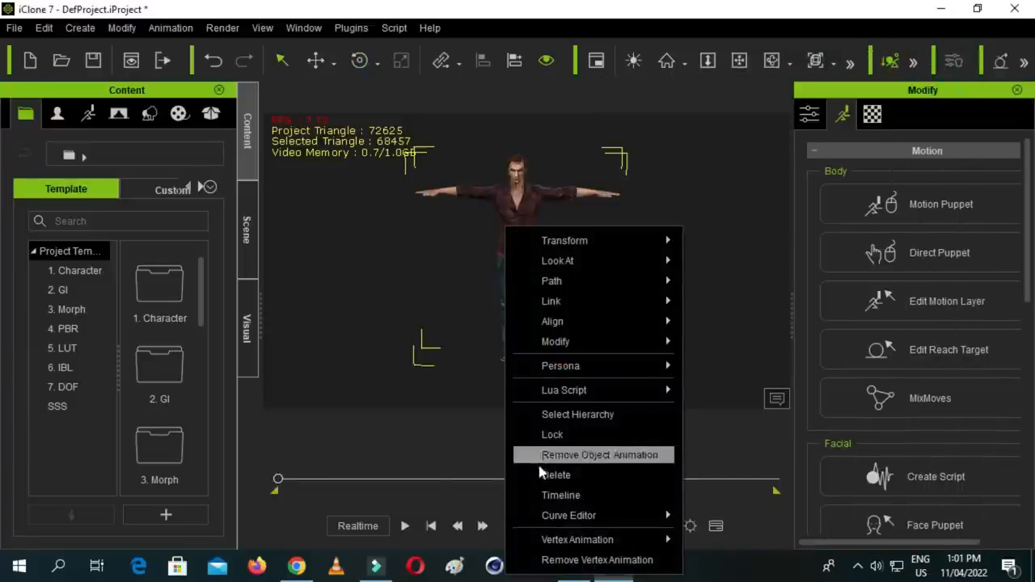
{"action": "left_click", "coordinate": [606, 455]}
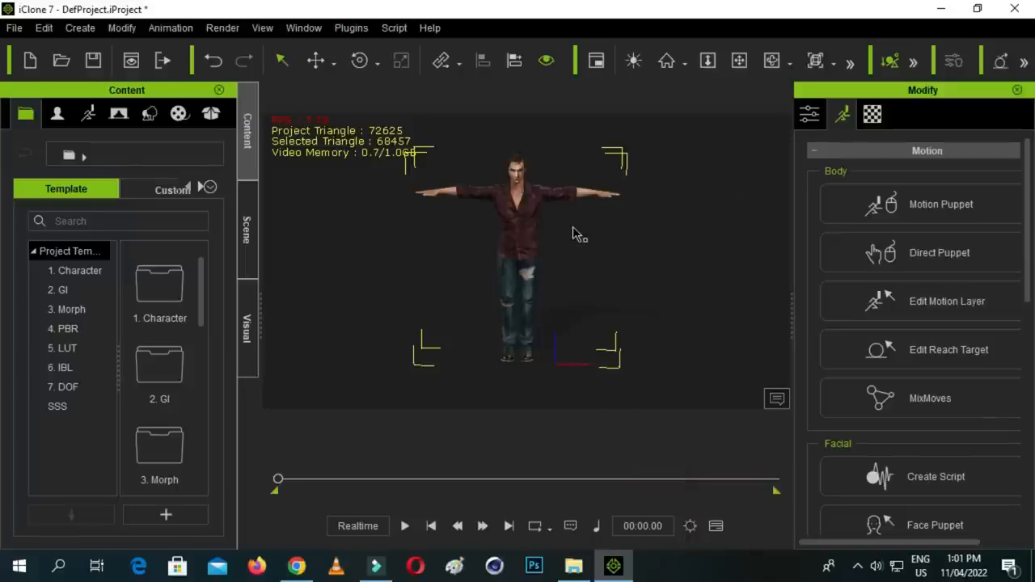
{"action": "right_click", "coordinate": [512, 204]}
{"action": "left_click", "coordinate": [510, 198]}
{"action": "right_click", "coordinate": [517, 216]}
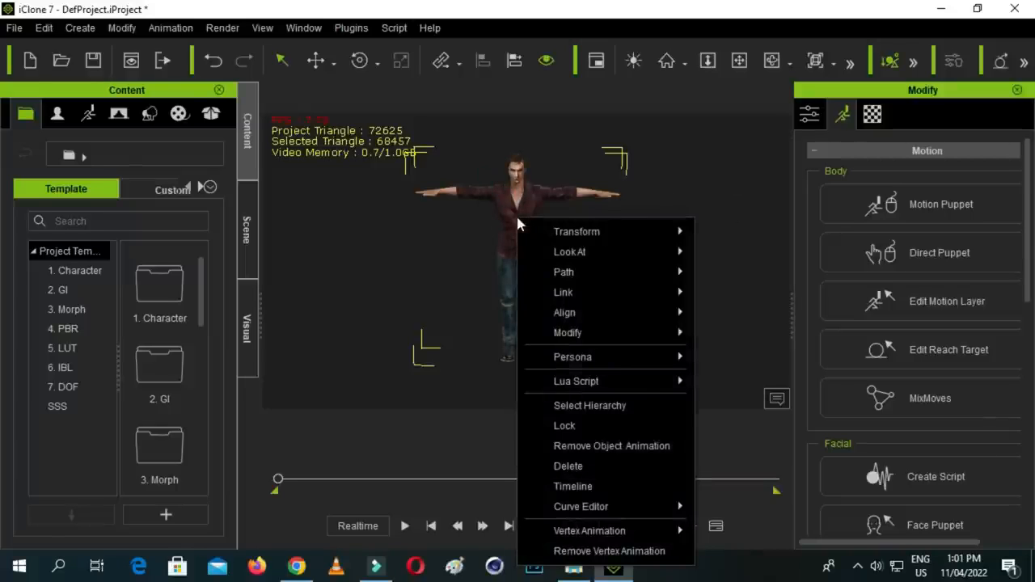
{"action": "left_click", "coordinate": [614, 447]}
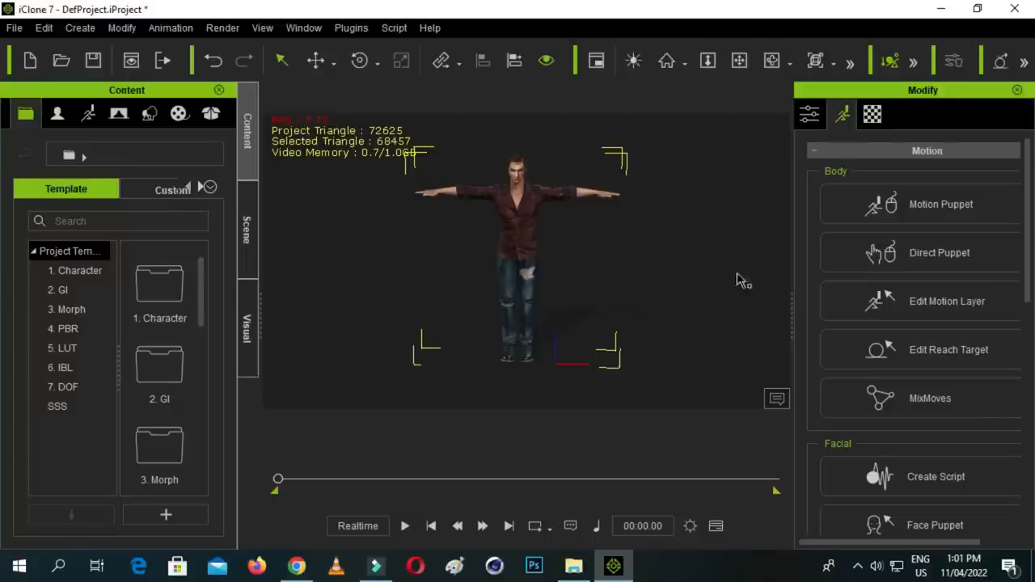
- Open Motion Puppet for the avatar and browse the Mood and Move motions before displaying the Talk category
{"action": "left_click", "coordinate": [951, 210]}
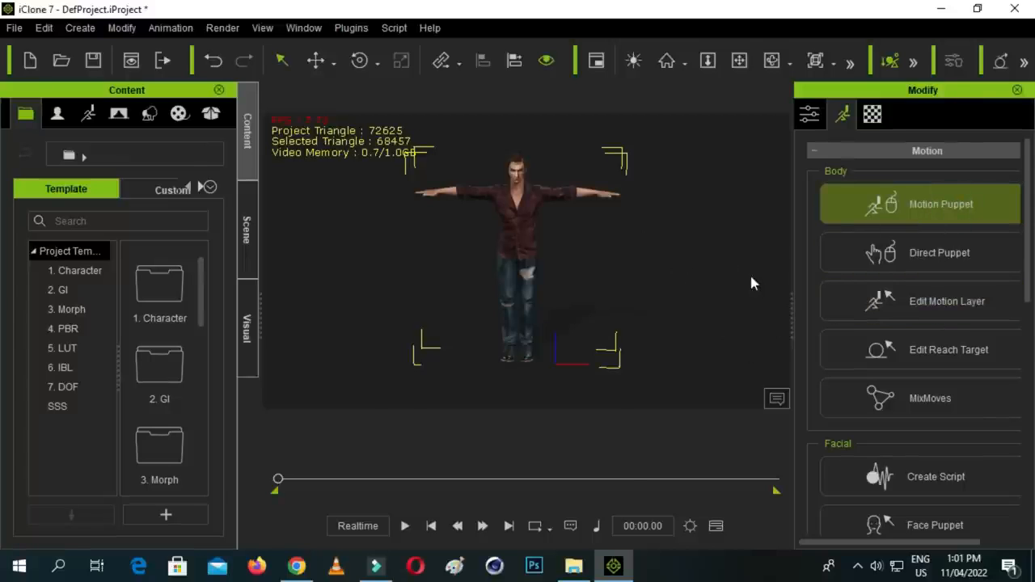
{"action": "left_click_drag", "start_coordinate": [540, 92], "coordinate": [881, 53]}
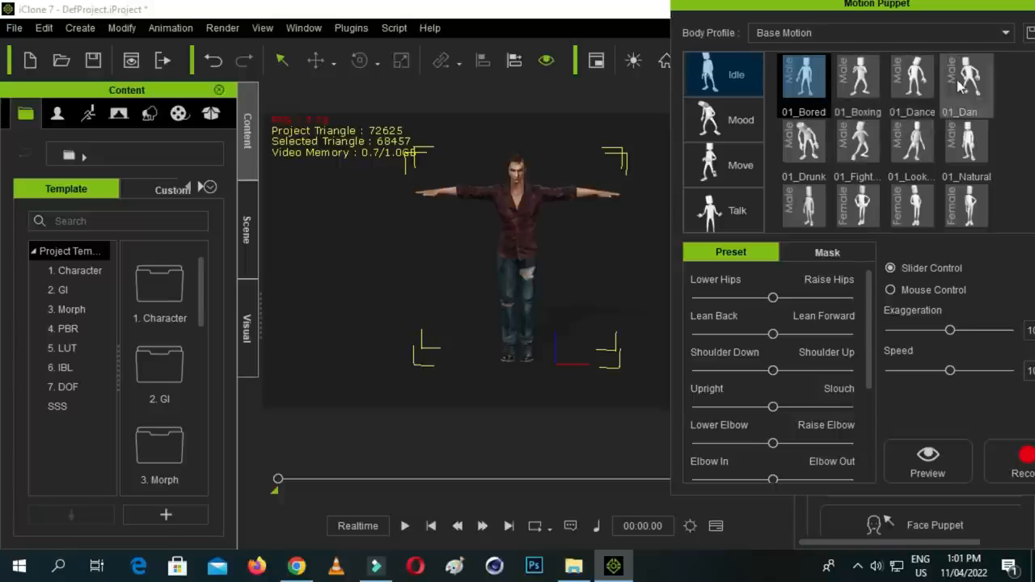
{"action": "left_click", "coordinate": [734, 136]}
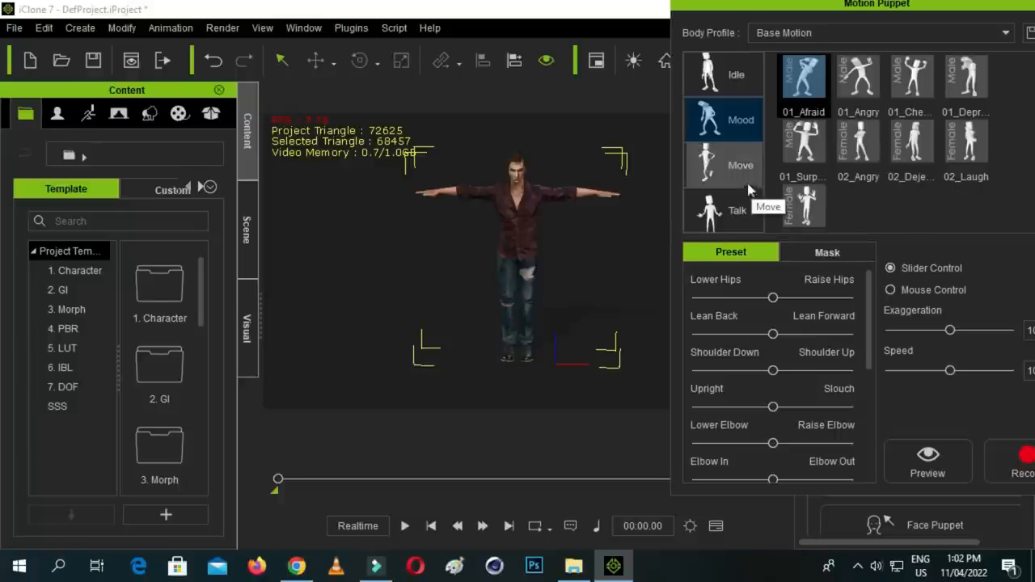
{"action": "left_click", "coordinate": [725, 165]}
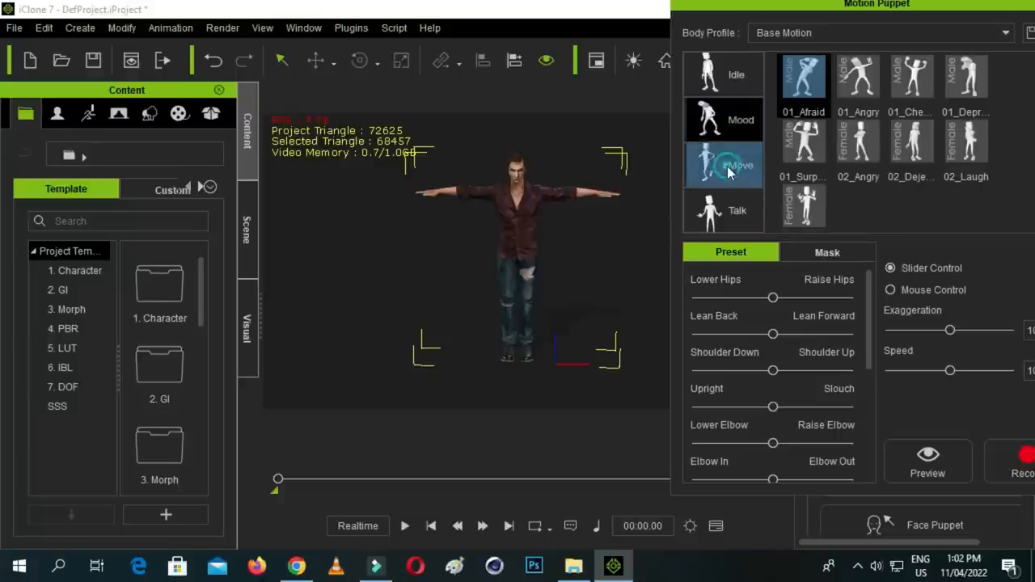
{"action": "scroll", "coordinate": [817, 194], "scroll_direction": "down", "scroll_amount": 1}
{"action": "left_click", "coordinate": [731, 210]}
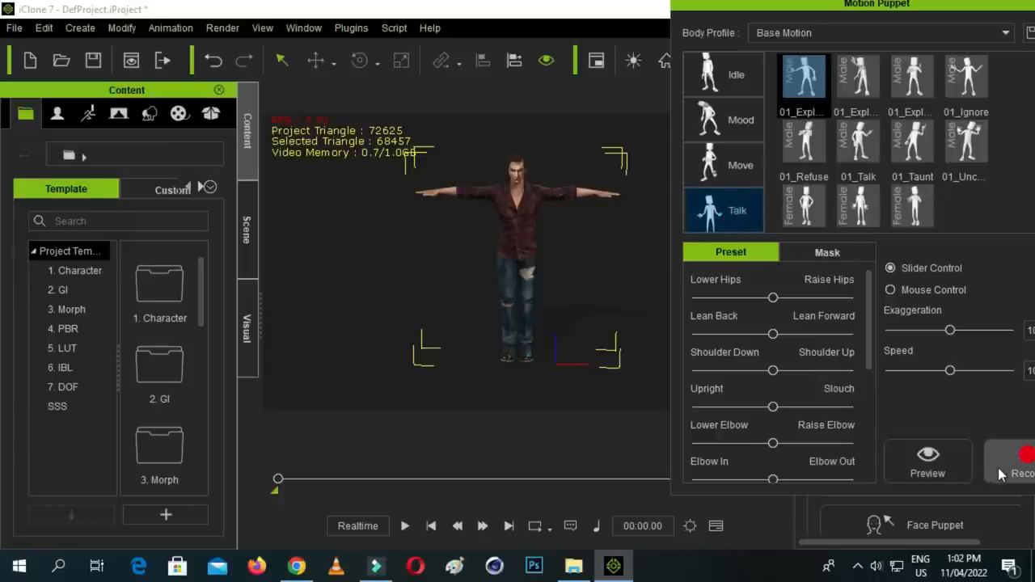
{"action": "left_click_drag", "start_coordinate": [922, 9], "coordinate": [880, 17]}
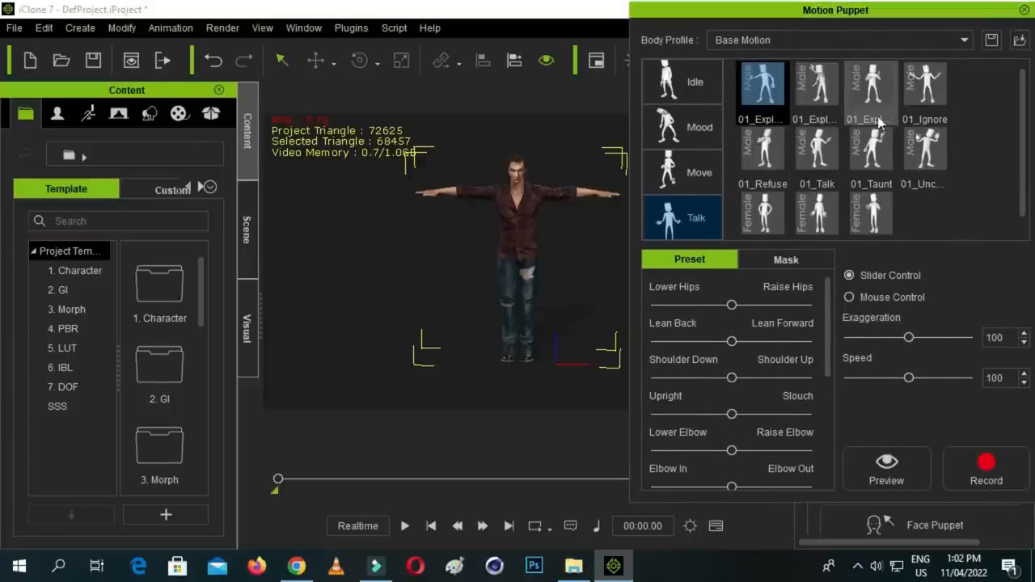
- Try to play the second male 01_Expl... talk motion on the timeline, and return the playhead to the start
{"action": "left_click", "coordinate": [924, 99]}
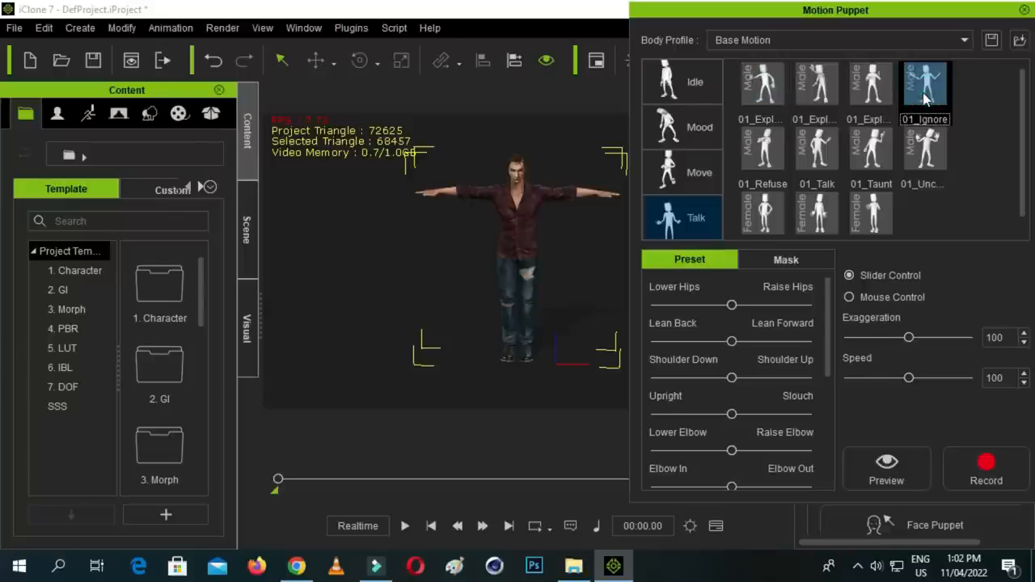
{"action": "left_click", "coordinate": [813, 104]}
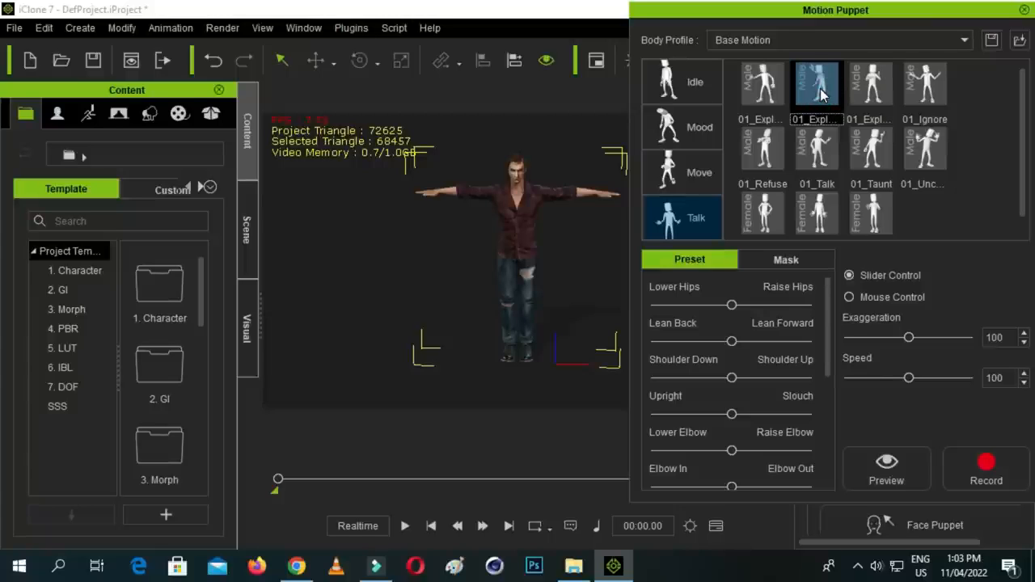
{"action": "key", "text": "space"}
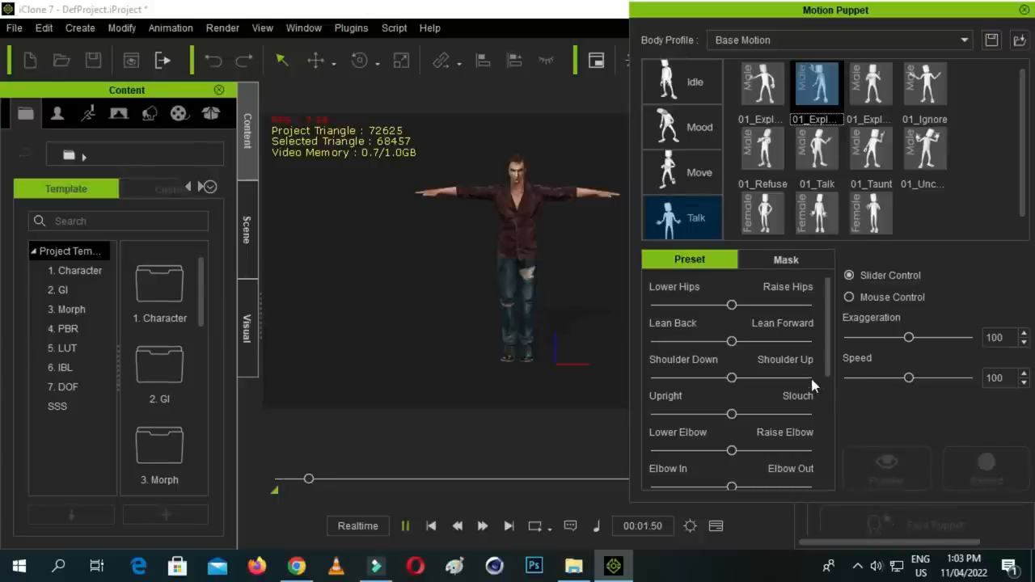
{"action": "key", "text": "space"}
{"action": "left_click", "coordinate": [320, 478]}
{"action": "mouse_move", "coordinate": [282, 492]}
{"action": "left_mouse_down"}
{"action": "mouse_move", "coordinate": [272, 485]}
{"action": "mouse_move", "coordinate": [283, 483]}
{"action": "left_mouse_up"}
{"action": "left_click", "coordinate": [277, 479]}
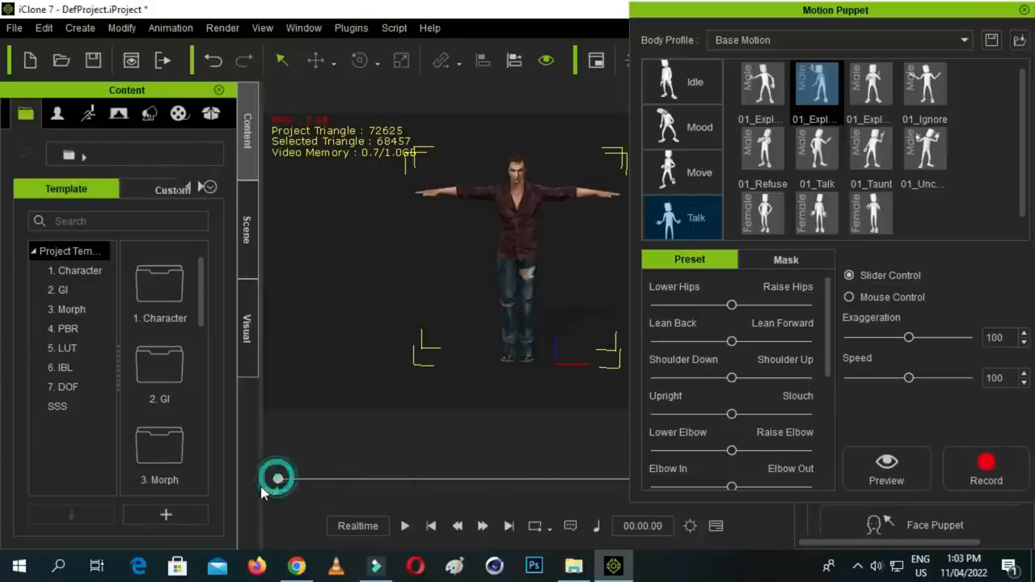
- Record the second male 01_Expl... talk motion onto the avatar for about 11 seconds, rewind to the start, and close Motion Puppet
{"action": "left_click", "coordinate": [817, 93]}
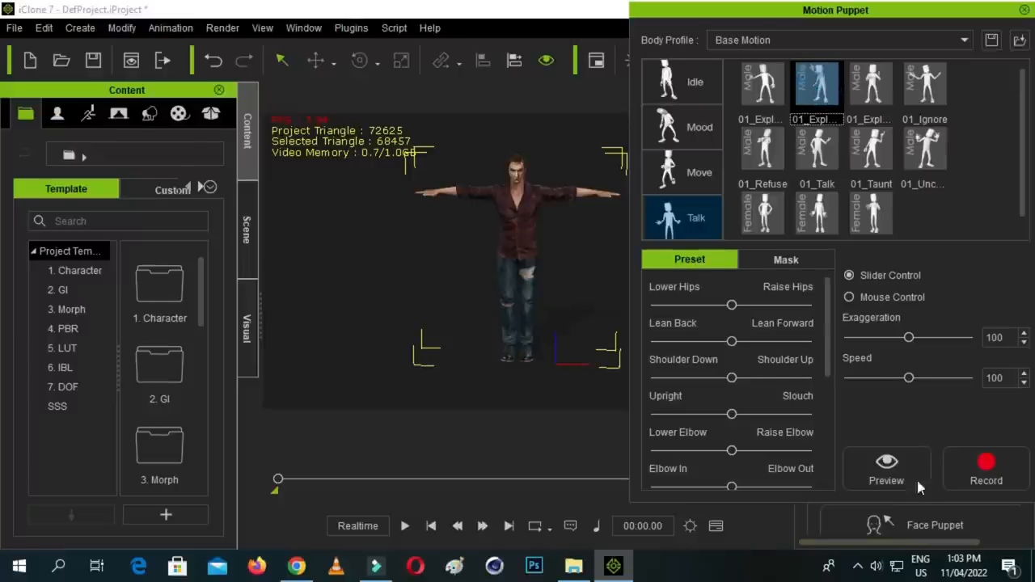
{"action": "left_click", "coordinate": [982, 471]}
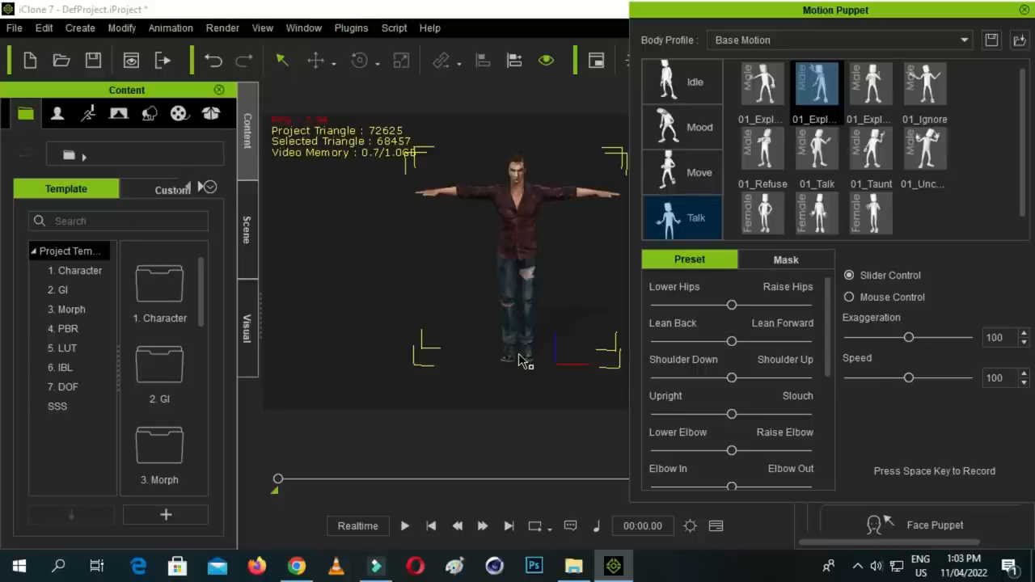
{"action": "key", "text": "space"}
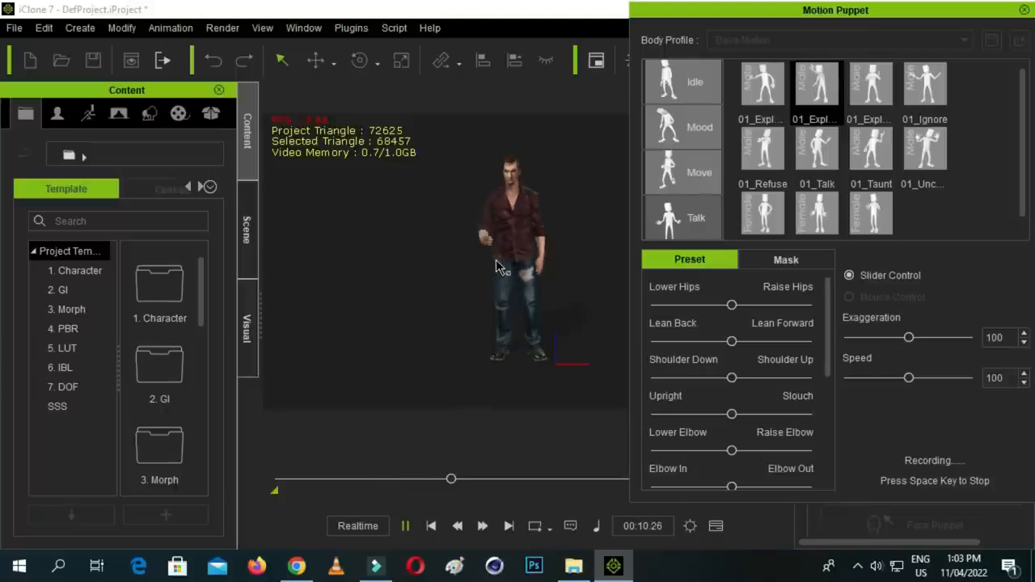
{"action": "key", "text": "space"}
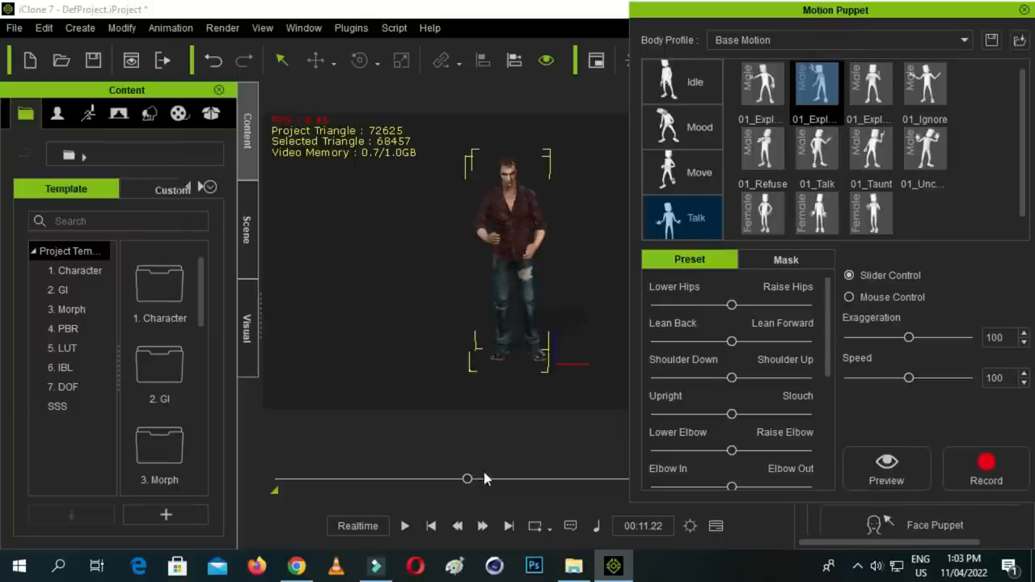
{"action": "left_click_drag", "start_coordinate": [467, 479], "coordinate": [277, 479]}
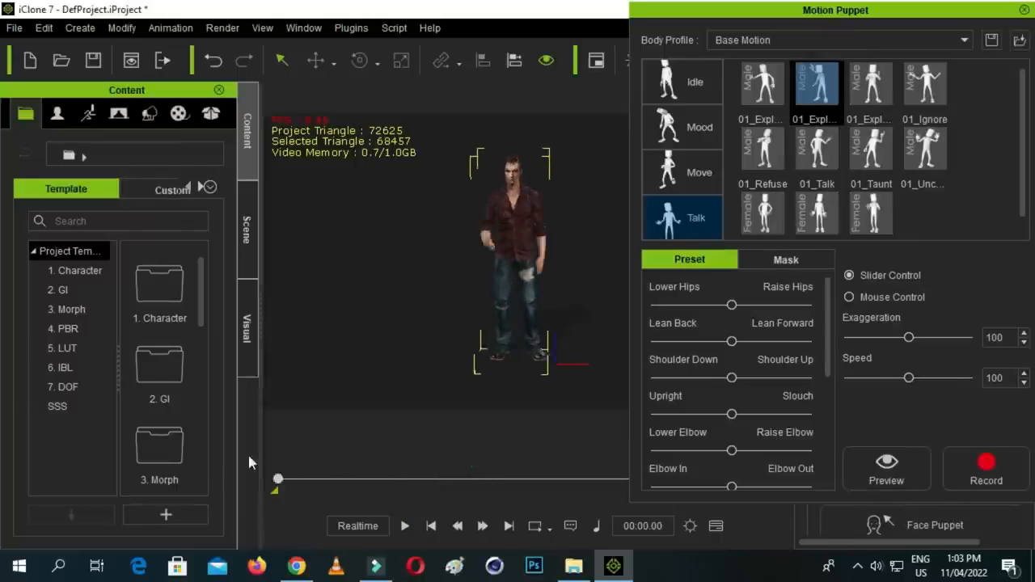
{"action": "left_click", "coordinate": [1024, 10]}
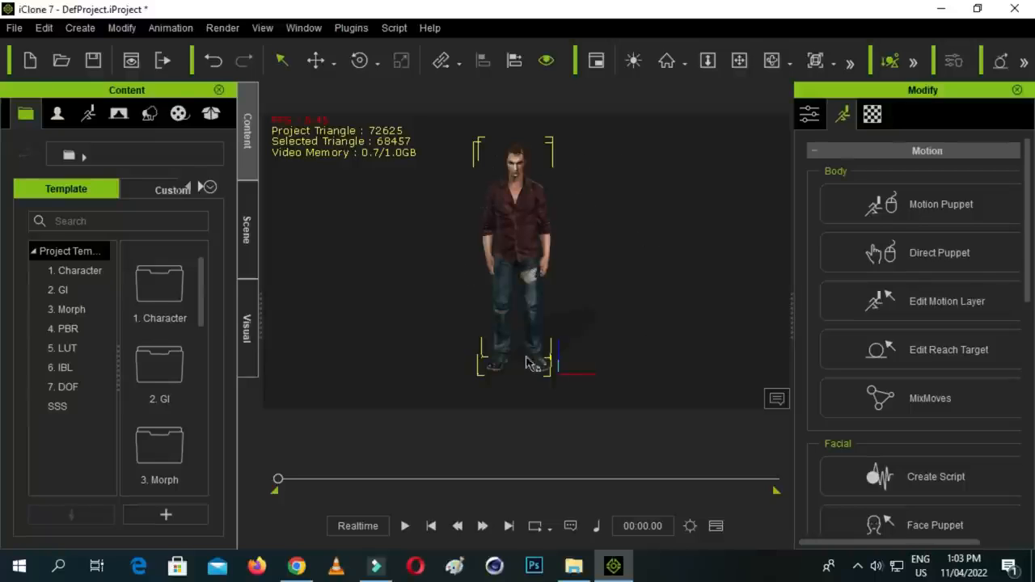
{"action": "mouse_move", "coordinate": [284, 478]}
{"action": "left_mouse_down"}
{"action": "mouse_move", "coordinate": [299, 478]}
{"action": "mouse_move", "coordinate": [289, 480]}
{"action": "left_mouse_up"}
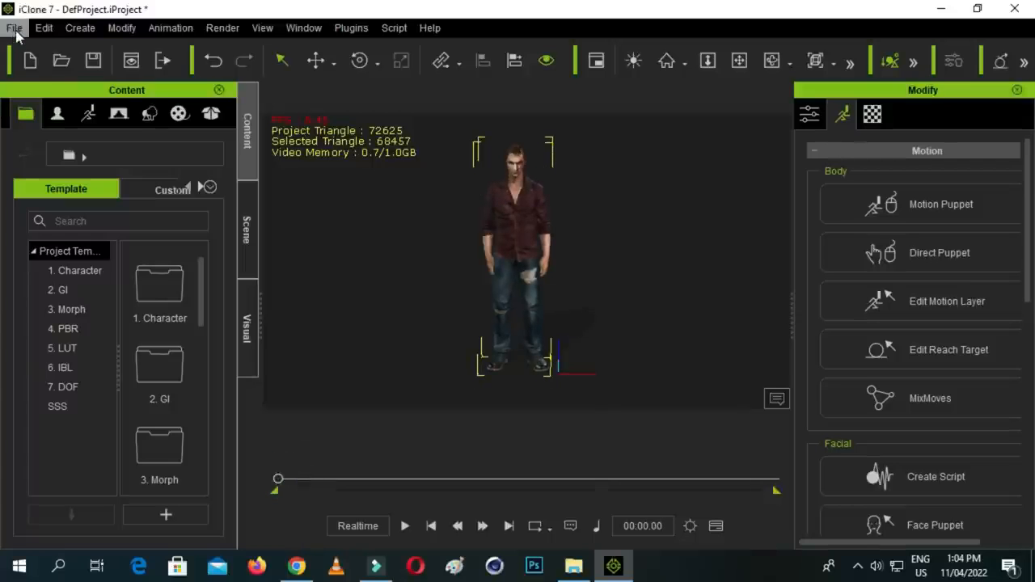
{"action": "left_click", "coordinate": [14, 29]}
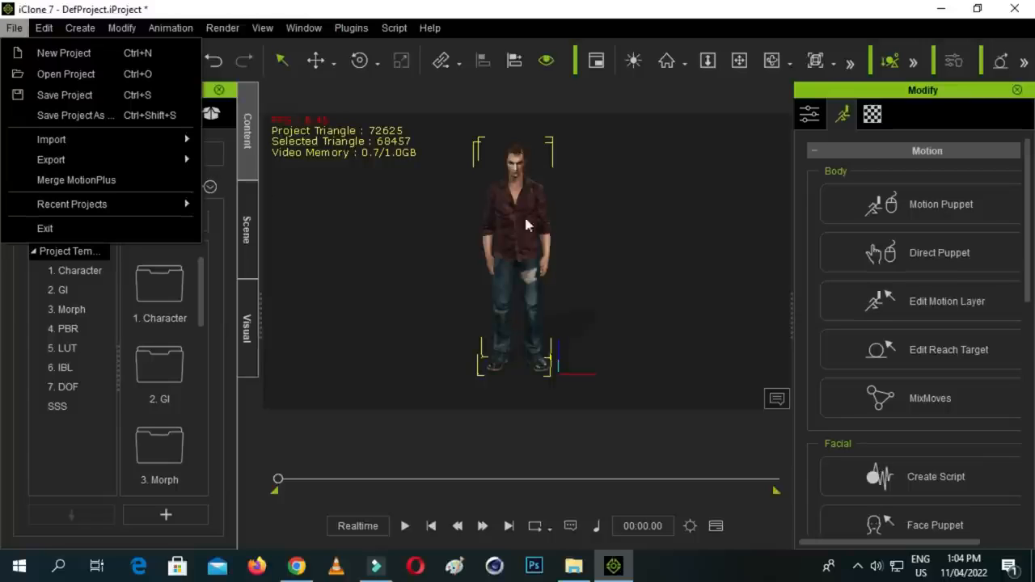
{"action": "left_click", "coordinate": [536, 281]}
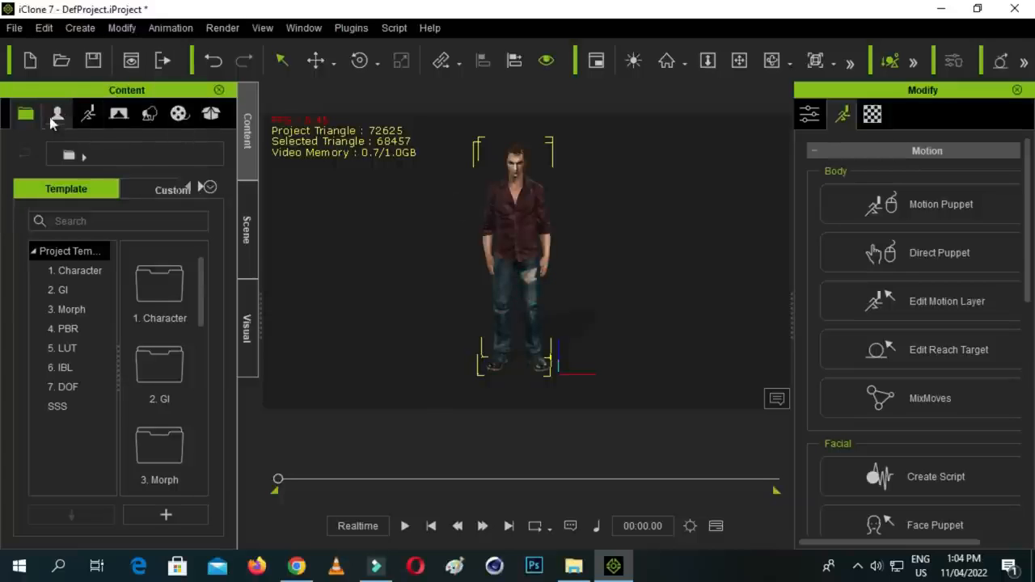
- Set up an FBX export of the avatar with the Cinema 4D R19 target preset and the export range All
{"action": "left_click", "coordinate": [14, 28]}
{"action": "mouse_move", "coordinate": [85, 159]}
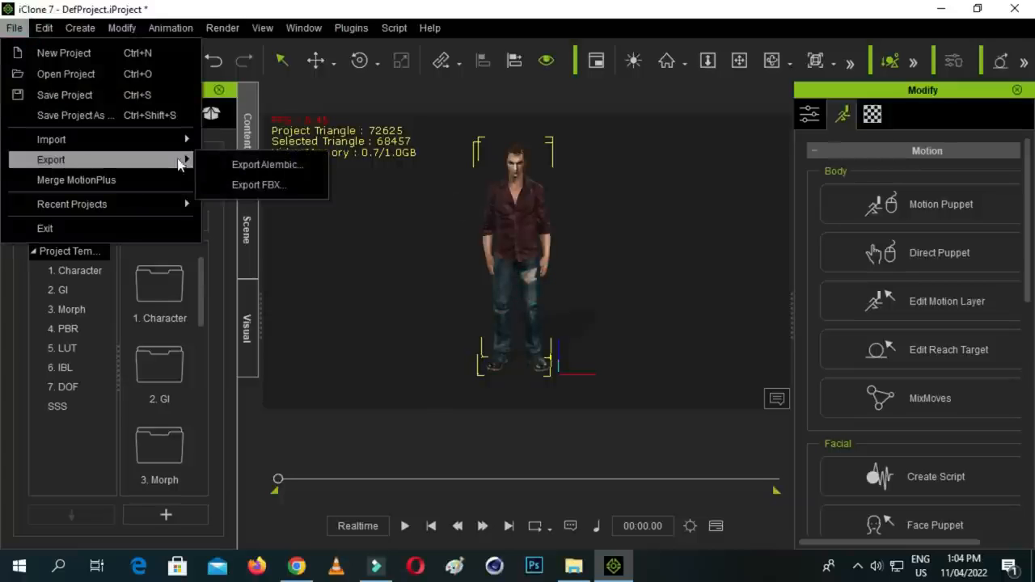
{"action": "left_click", "coordinate": [264, 186]}
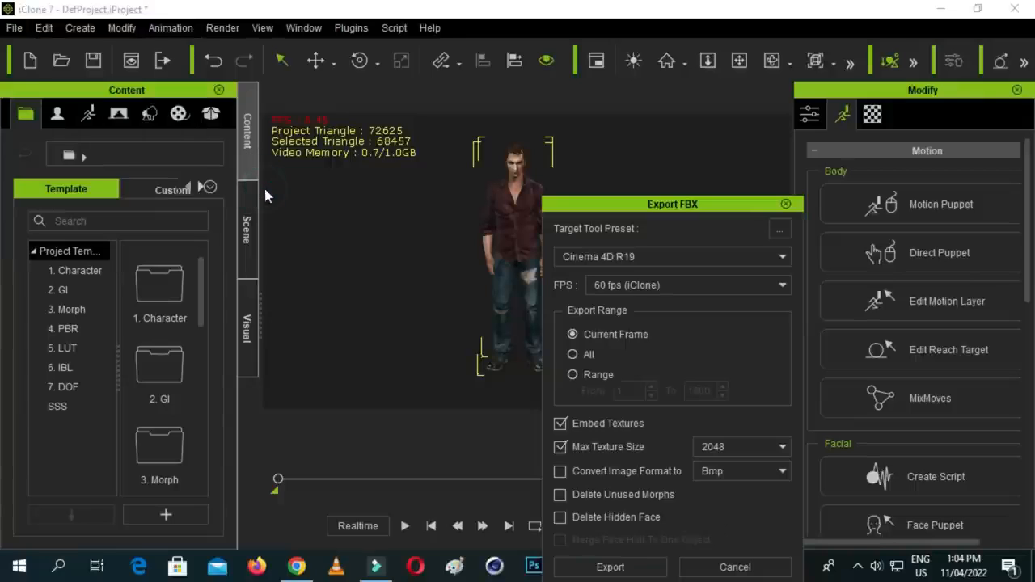
{"action": "left_click_drag", "start_coordinate": [657, 203], "coordinate": [637, 125]}
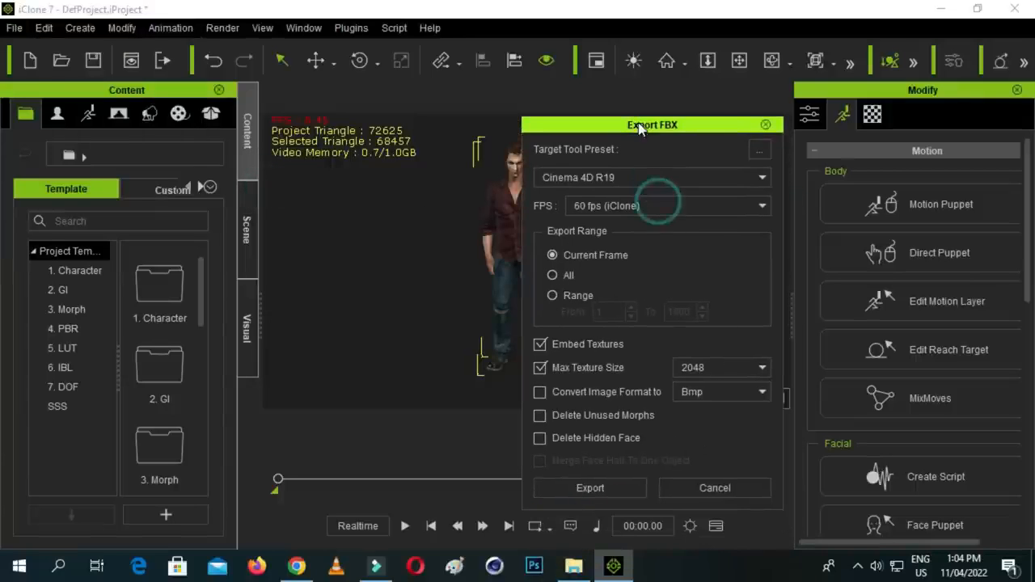
{"action": "left_click", "coordinate": [552, 276]}
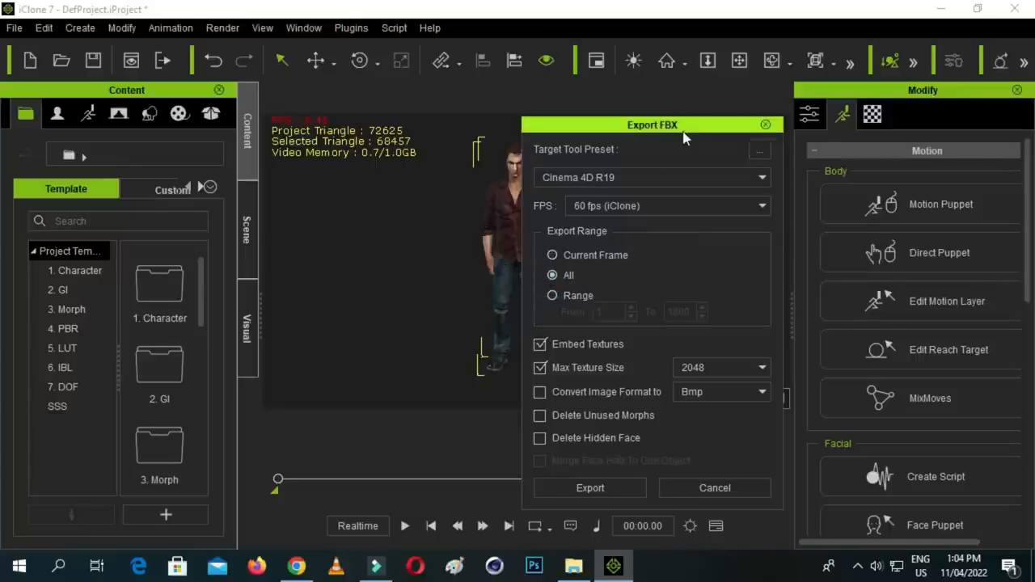
{"action": "left_click", "coordinate": [692, 177]}
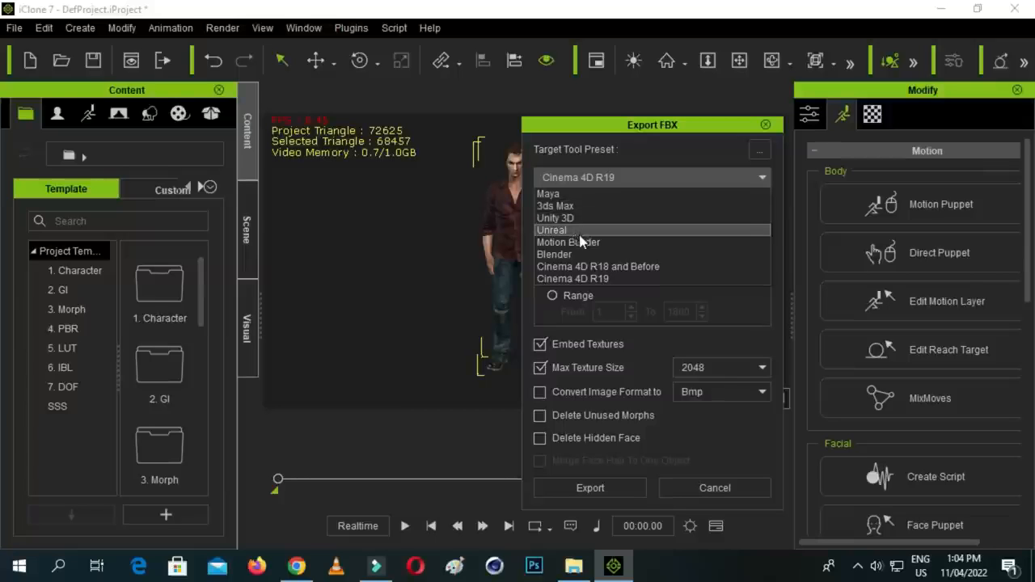
{"action": "left_click", "coordinate": [591, 278]}
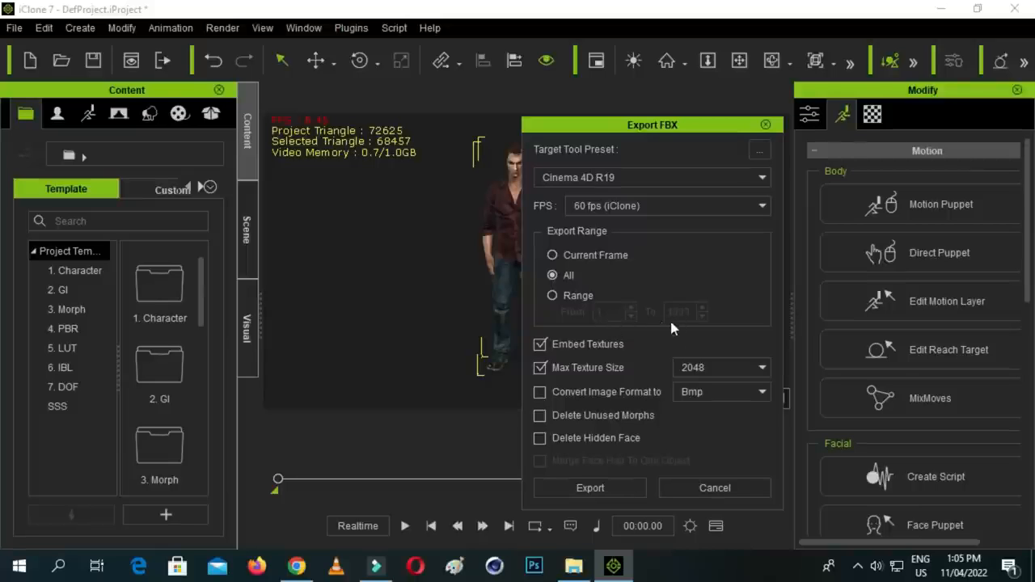
- Start the FBX export and create a folder named "fbx export" inside the Desktop's practice folder
{"action": "left_click", "coordinate": [605, 487]}
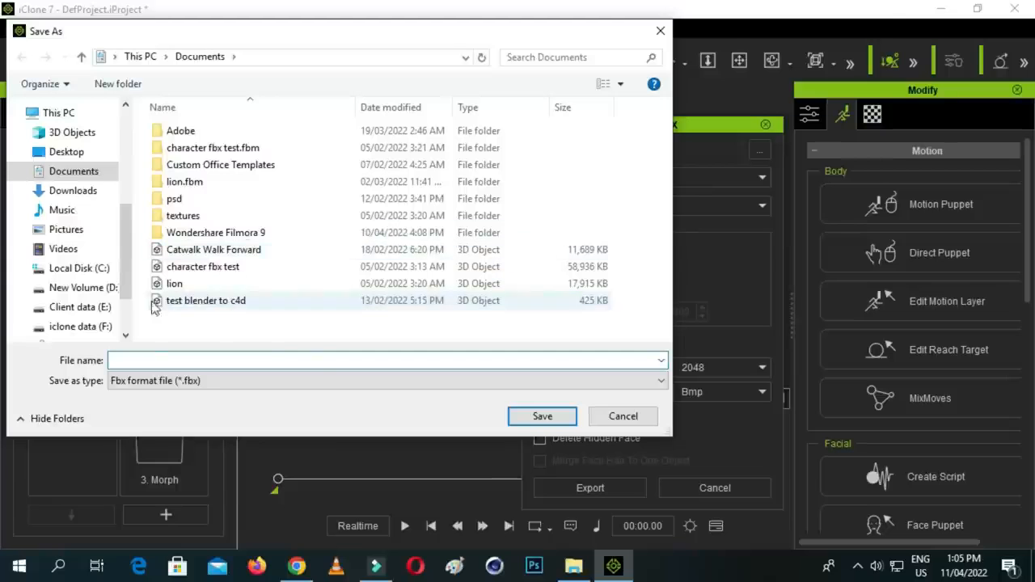
{"action": "left_click", "coordinate": [65, 151]}
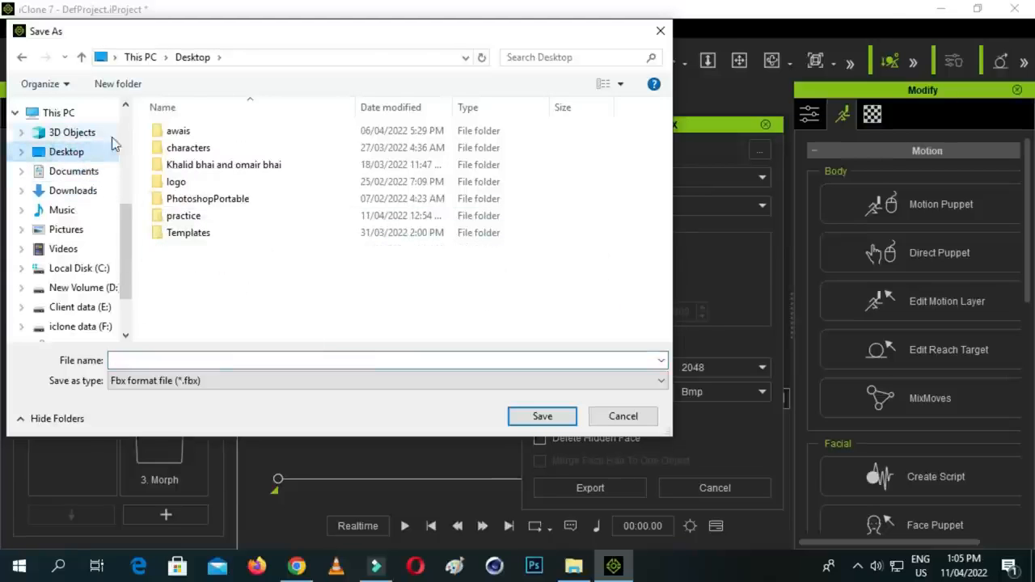
{"action": "double_click", "coordinate": [195, 216]}
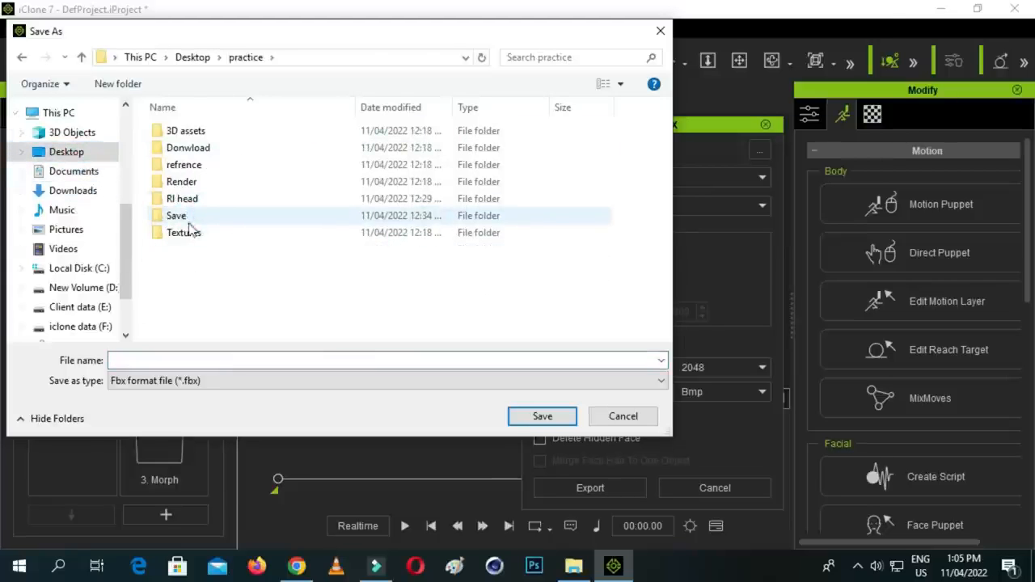
{"action": "right_click", "coordinate": [227, 276]}
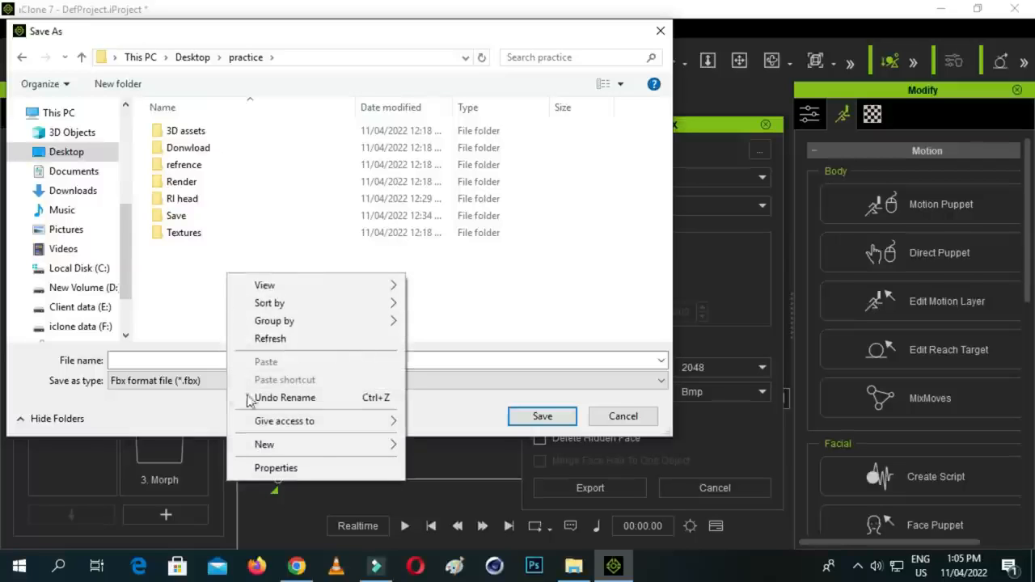
{"action": "mouse_move", "coordinate": [377, 446]}
{"action": "left_click", "coordinate": [458, 224]}
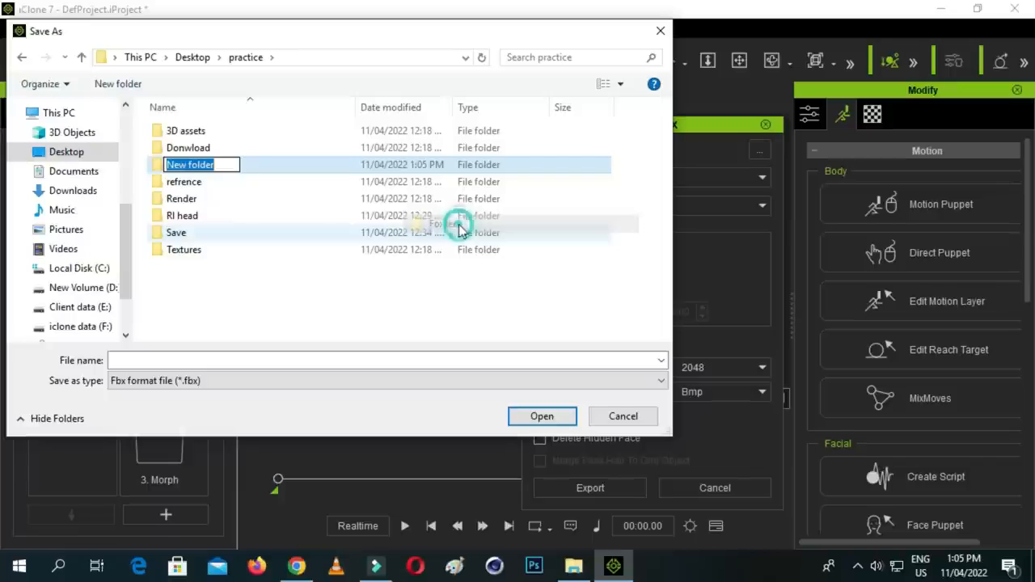
{"action": "key", "text": "BackSpace"}
{"action": "type", "text": "fbx "}
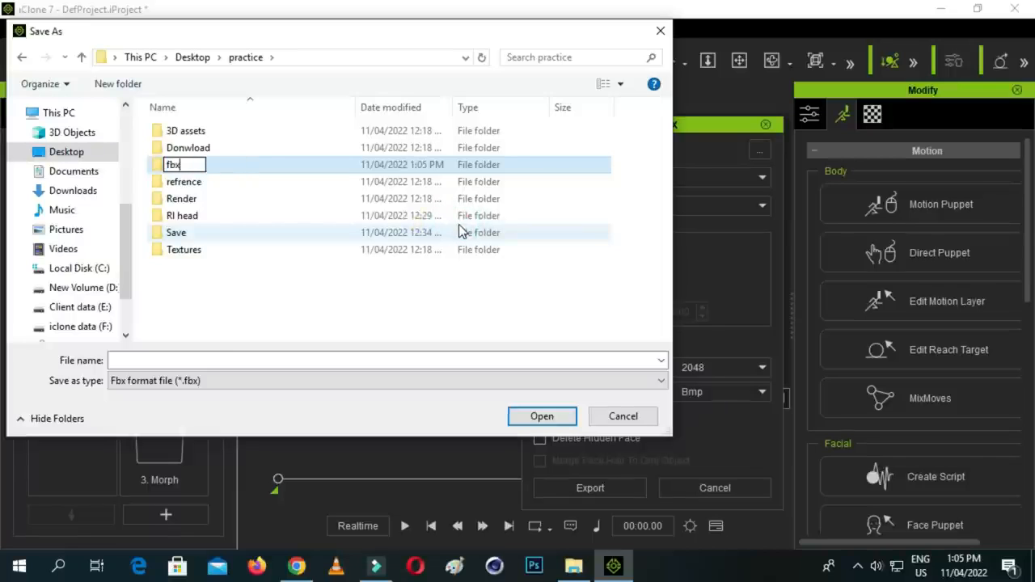
{"action": "type", "text": "expor"}
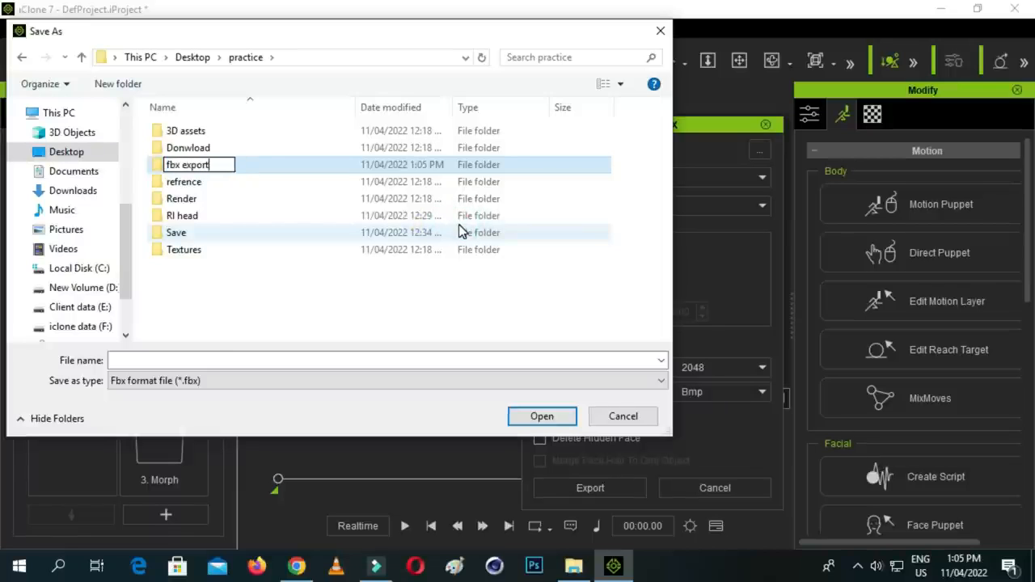
{"action": "type", "text": "t"}
{"action": "left_click", "coordinate": [286, 319]}
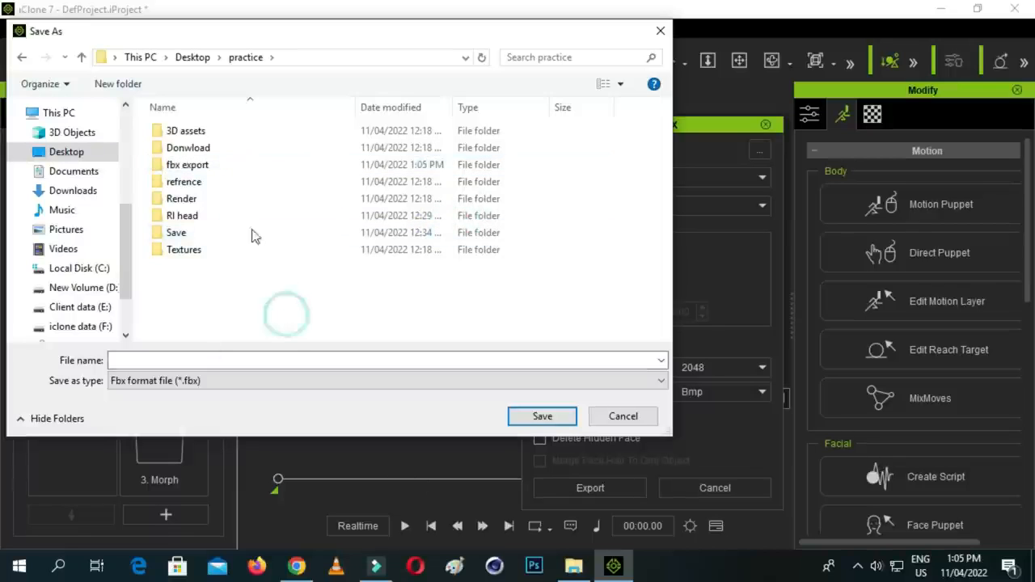
- Export the avatar into the fbx export folder as an FBX file named "talk"
{"action": "double_click", "coordinate": [220, 172]}
{"action": "left_click", "coordinate": [286, 353]}
{"action": "type", "text": "t"}
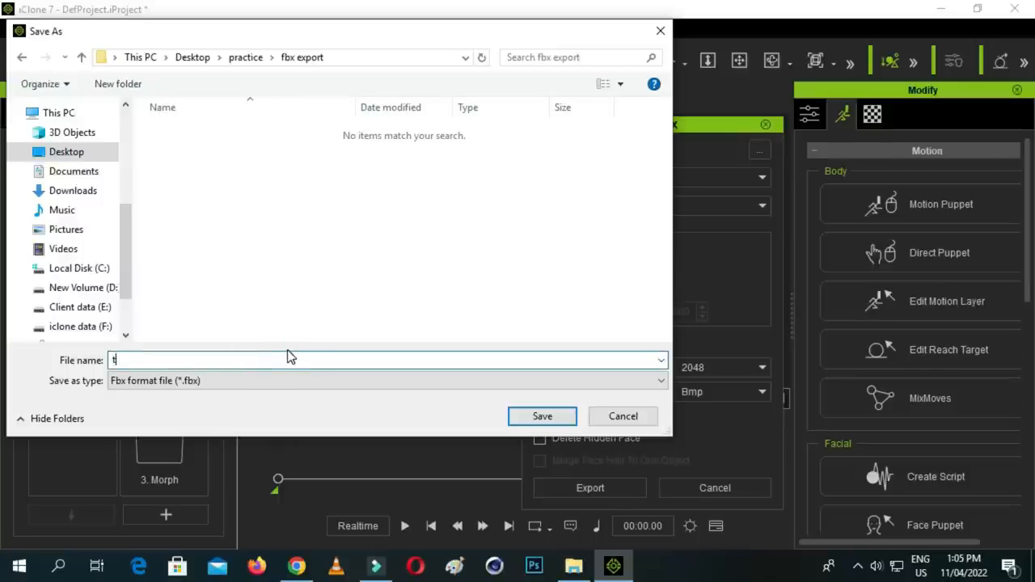
{"action": "type", "text": "alk"}
{"action": "left_click", "coordinate": [542, 415]}
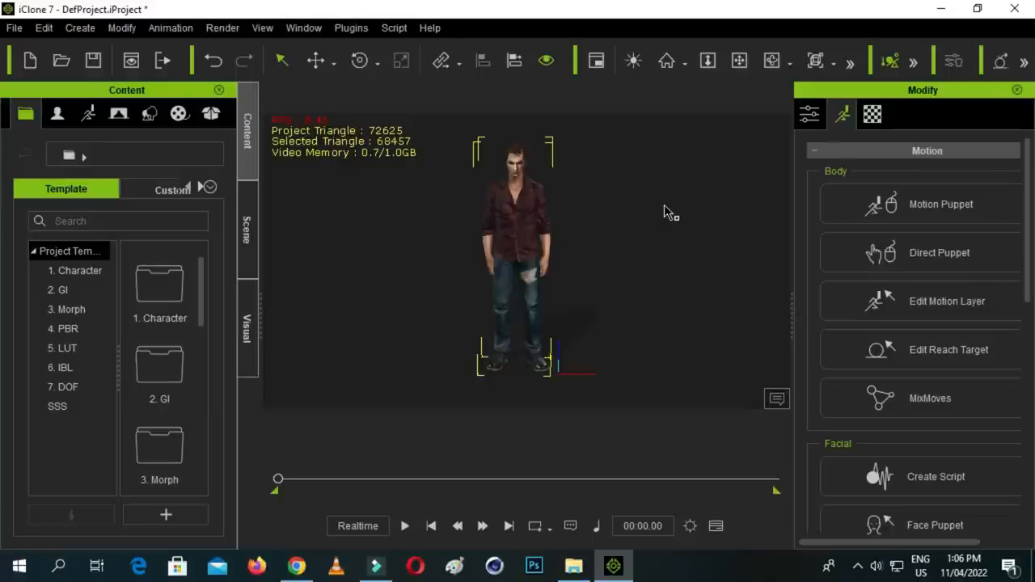
- Close iClone and the practice folder window, and launch Cinema 4D R19 from the desktop
{"action": "left_click", "coordinate": [1018, 7]}
{"action": "left_click", "coordinate": [525, 327]}
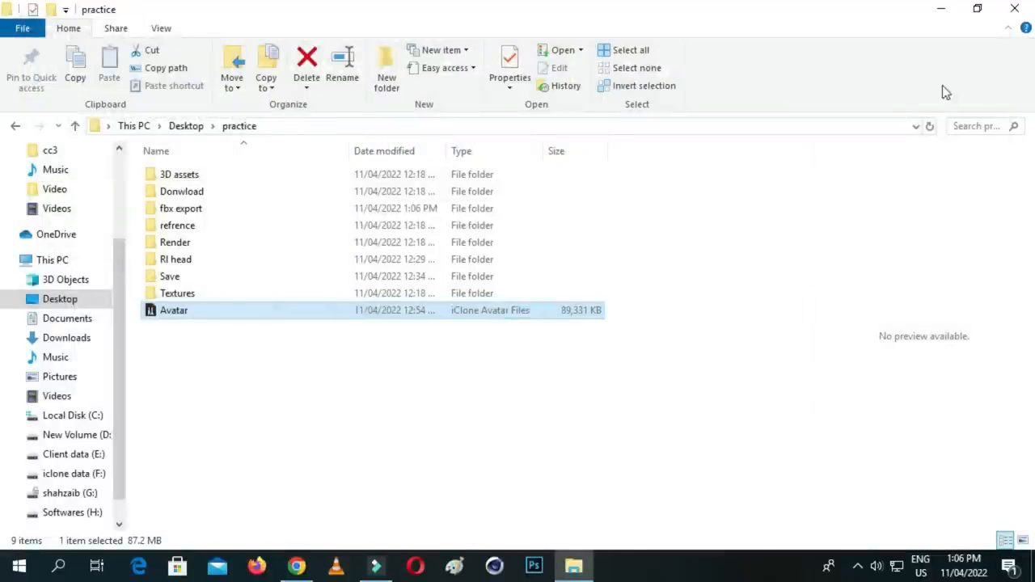
{"action": "left_click", "coordinate": [1013, 8]}
{"action": "left_click", "coordinate": [653, 350]}
{"action": "right_click", "coordinate": [725, 95]}
{"action": "left_click", "coordinate": [808, 142]}
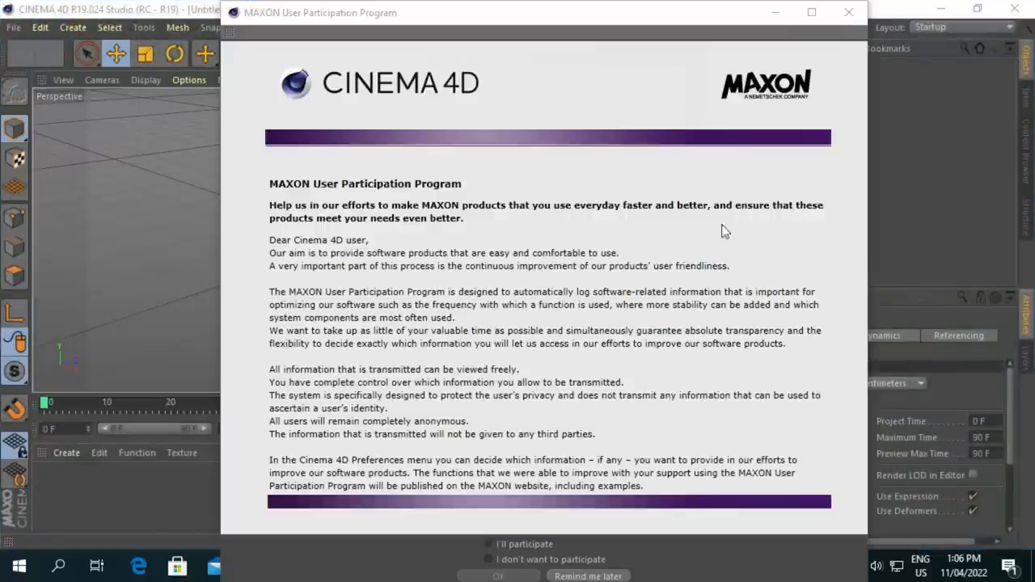
- Dismiss the MAXON User Participation Program dialog and adjust the perspective view to look across the empty grid
{"action": "left_click", "coordinate": [848, 12]}
{"action": "left_click_drag", "start_coordinate": [634, 79], "coordinate": [642, 141]}
{"action": "left_click_drag", "start_coordinate": [660, 79], "coordinate": [661, 58]}
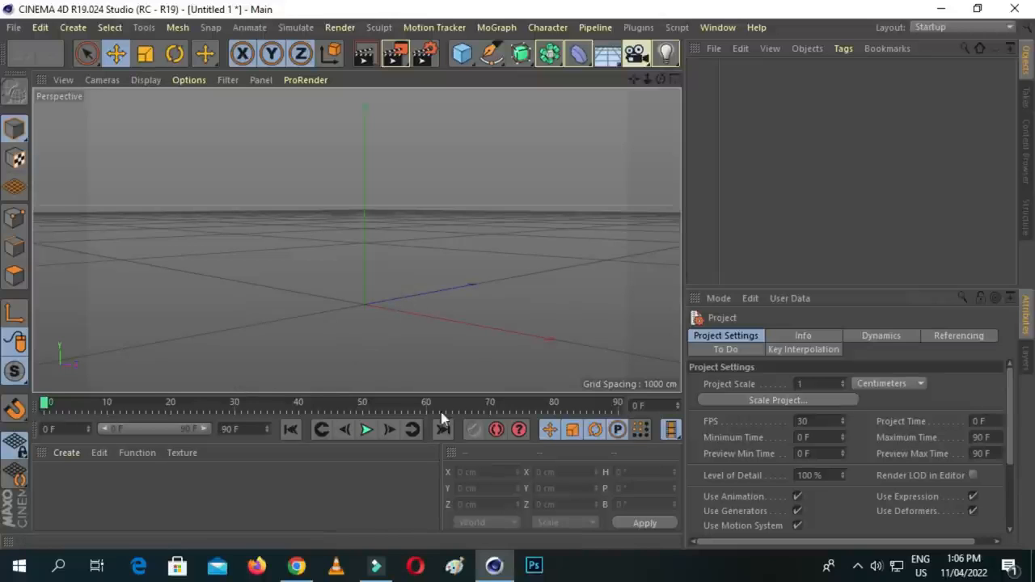
{"action": "left_click", "coordinate": [79, 452]}
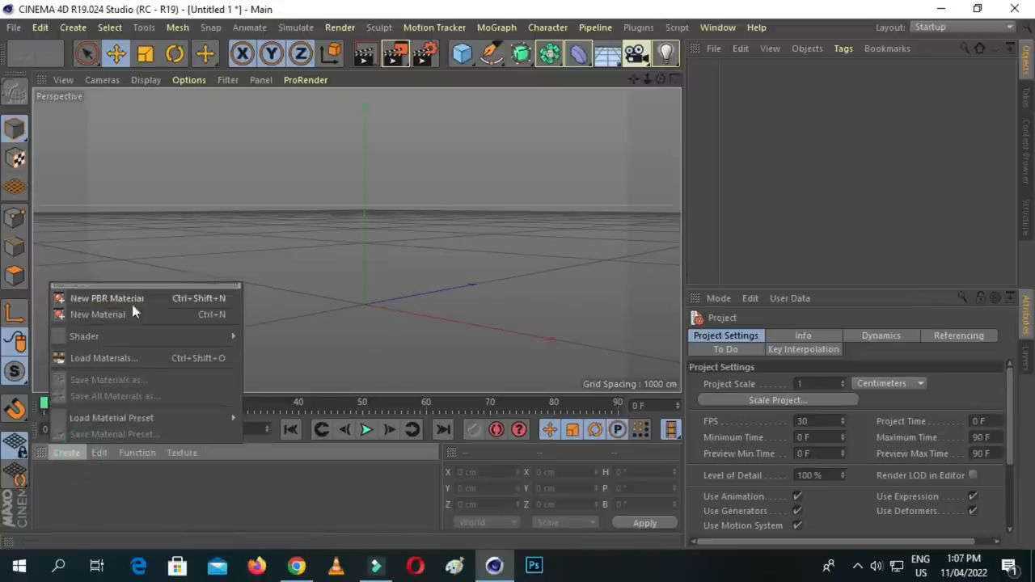
{"action": "left_click", "coordinate": [169, 480]}
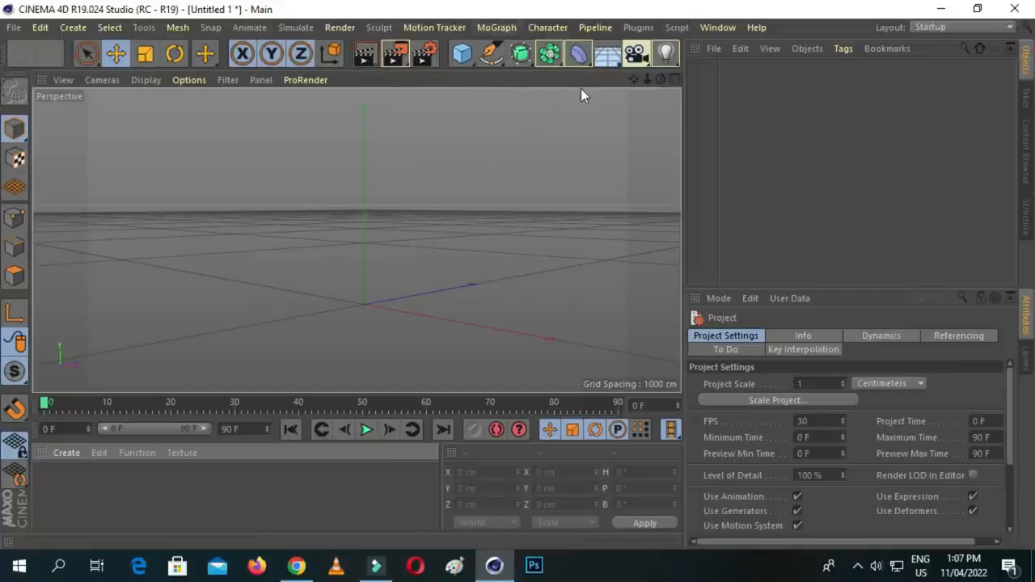
- Add a cube primitive to the scene and shift it along Z to about 175 cm
{"action": "left_click", "coordinate": [467, 63]}
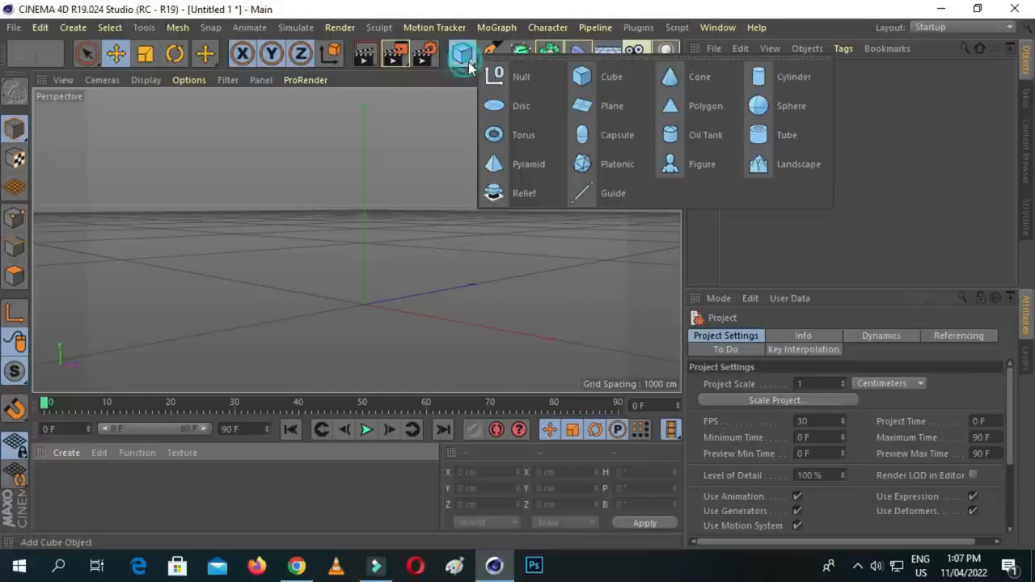
{"action": "left_click", "coordinate": [602, 76]}
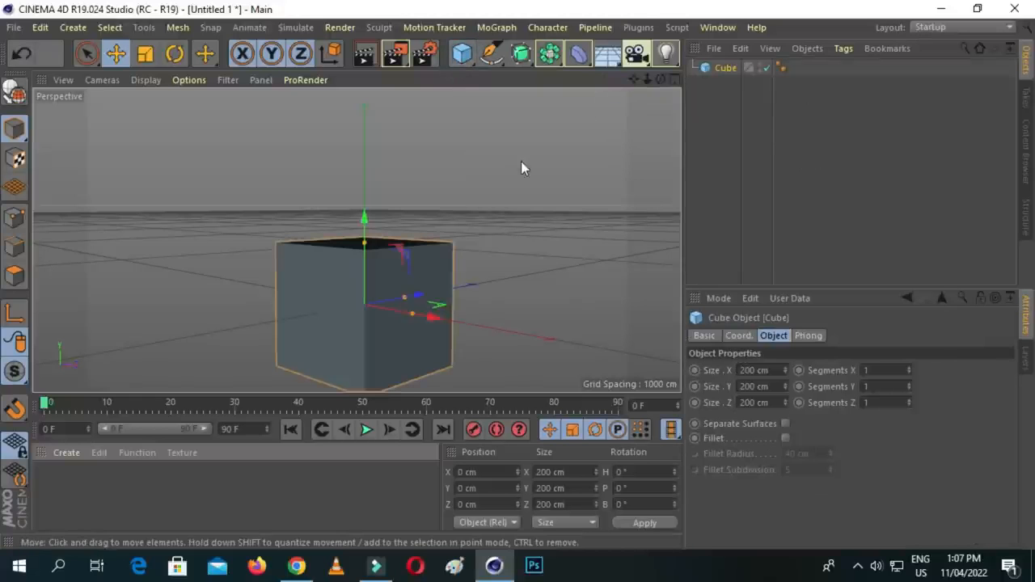
{"action": "left_click_drag", "start_coordinate": [647, 79], "coordinate": [656, 78]}
{"action": "left_click_drag", "start_coordinate": [415, 267], "coordinate": [441, 221]}
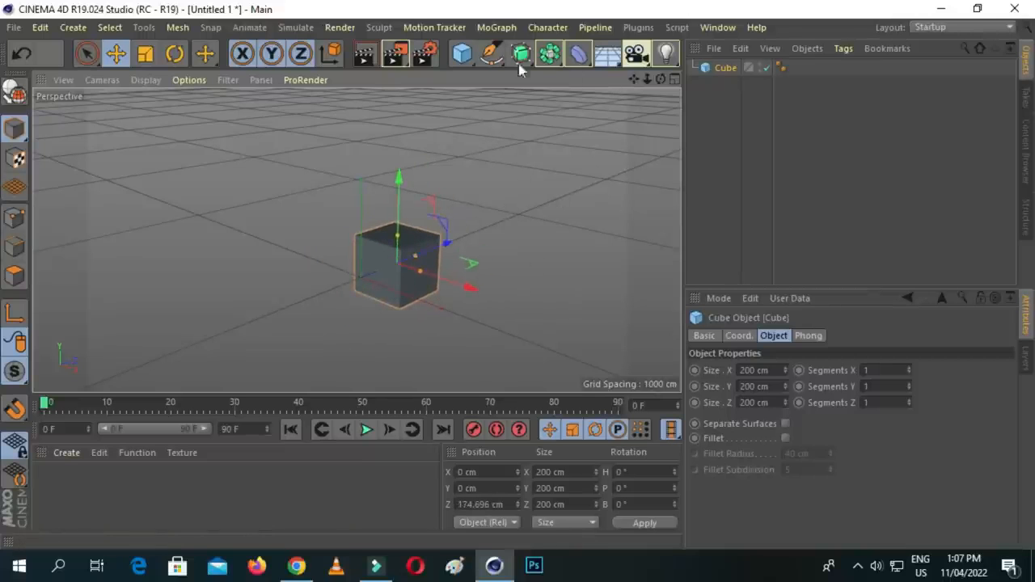
- Scale the cube uniformly to about 397 cm per side
{"action": "left_click", "coordinate": [146, 54]}
{"action": "left_click_drag", "start_coordinate": [173, 219], "coordinate": [380, 148]}
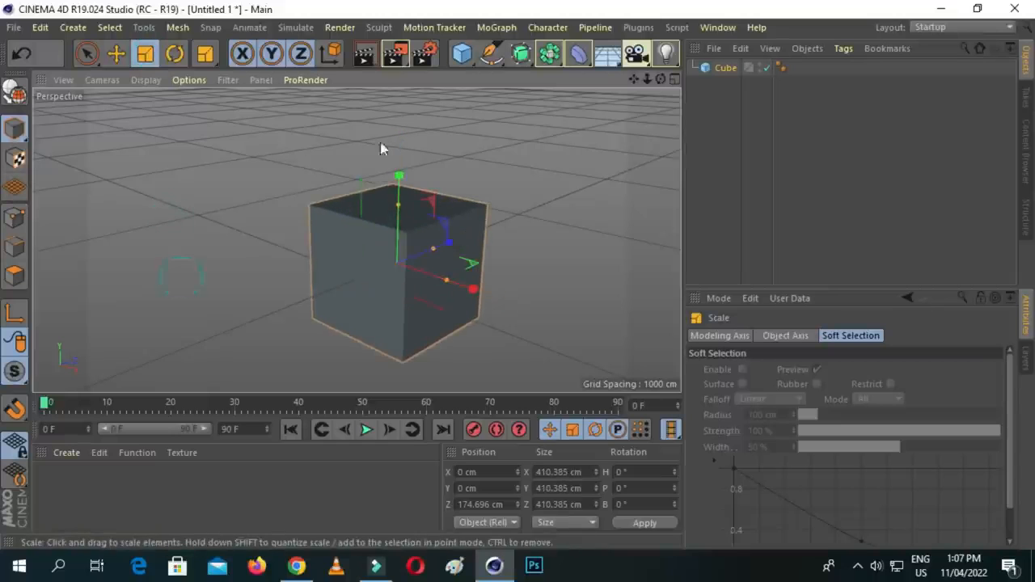
{"action": "left_click", "coordinate": [145, 54]}
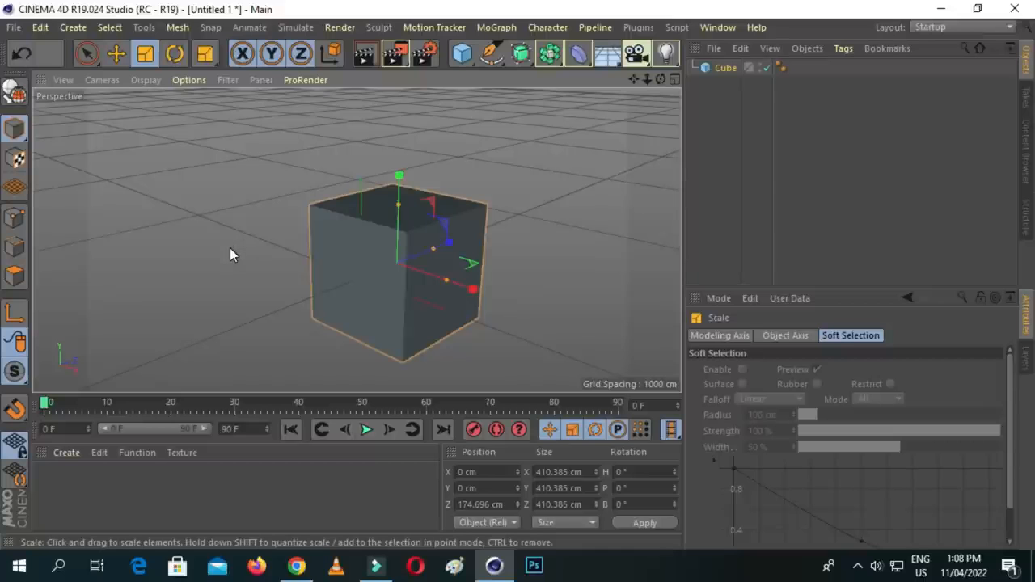
{"action": "mouse_move", "coordinate": [229, 248]}
{"action": "left_mouse_down"}
{"action": "mouse_move", "coordinate": [280, 152]}
{"action": "mouse_move", "coordinate": [225, 267]}
{"action": "left_mouse_up"}
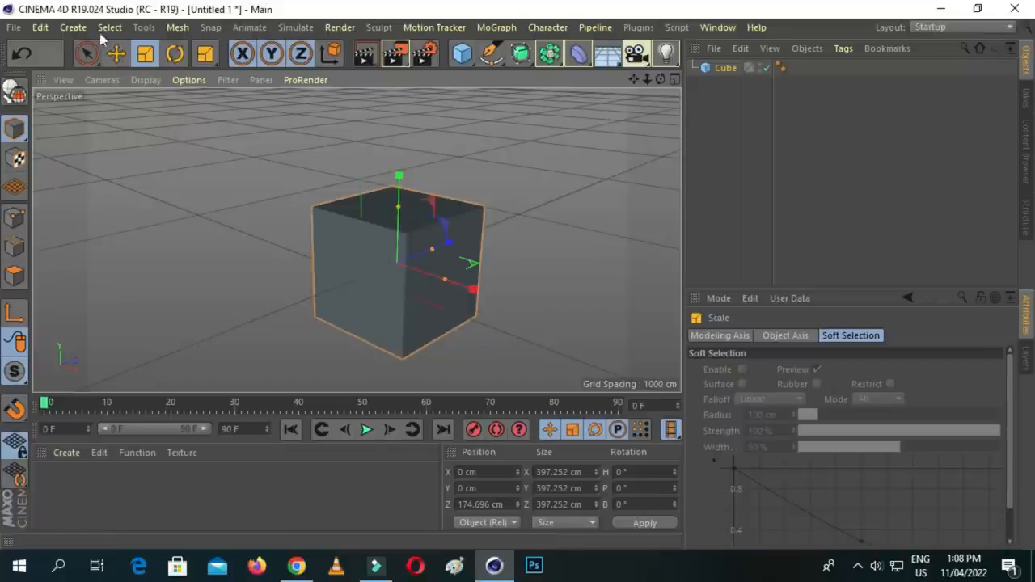
- Move the cube to about X -223, Y -15, Z 111 cm
{"action": "left_click", "coordinate": [86, 53]}
{"action": "left_click", "coordinate": [365, 245]}
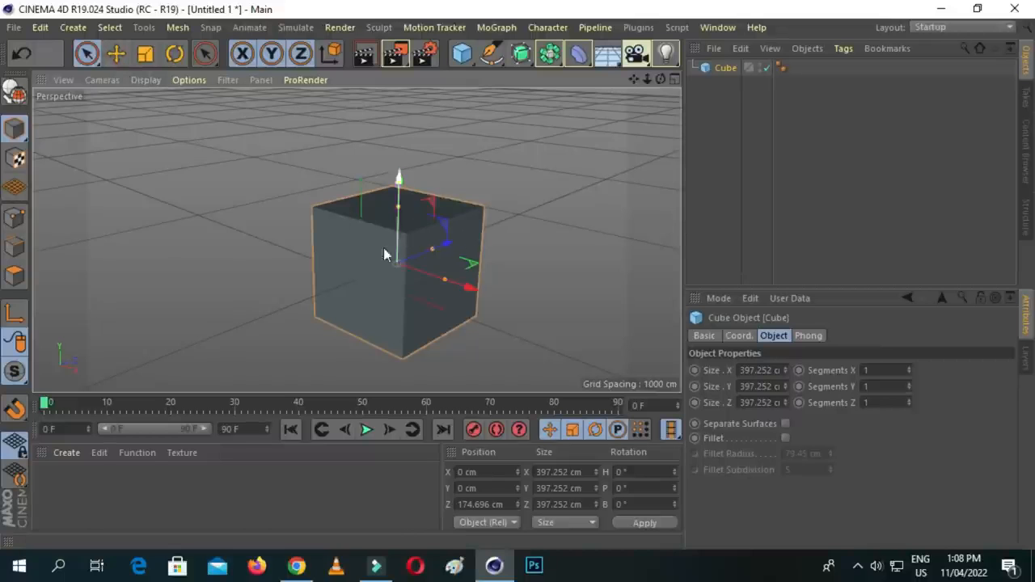
{"action": "left_click_drag", "start_coordinate": [471, 289], "coordinate": [364, 232]}
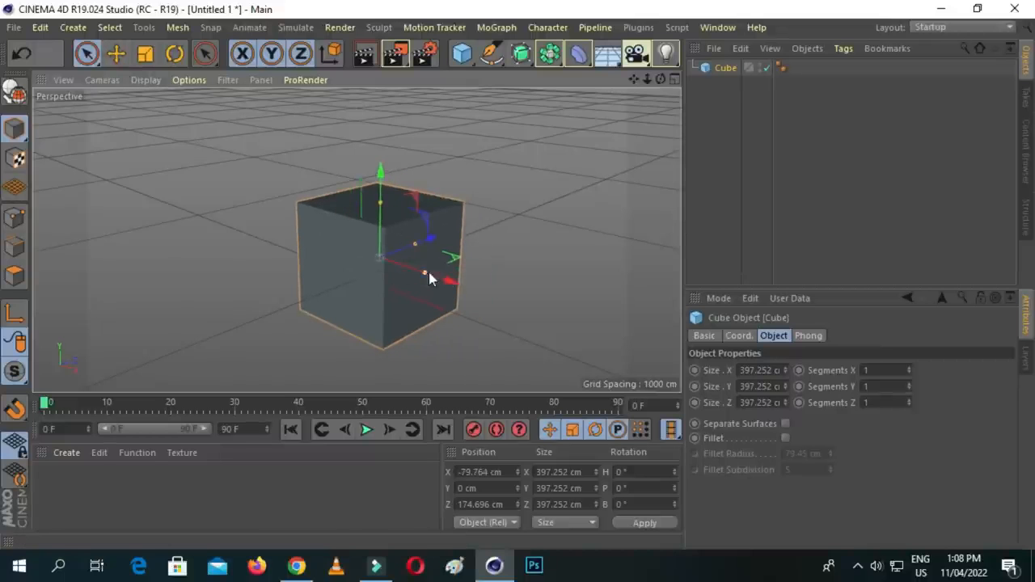
{"action": "left_click_drag", "start_coordinate": [450, 283], "coordinate": [410, 260]}
{"action": "left_click_drag", "start_coordinate": [341, 173], "coordinate": [345, 171]}
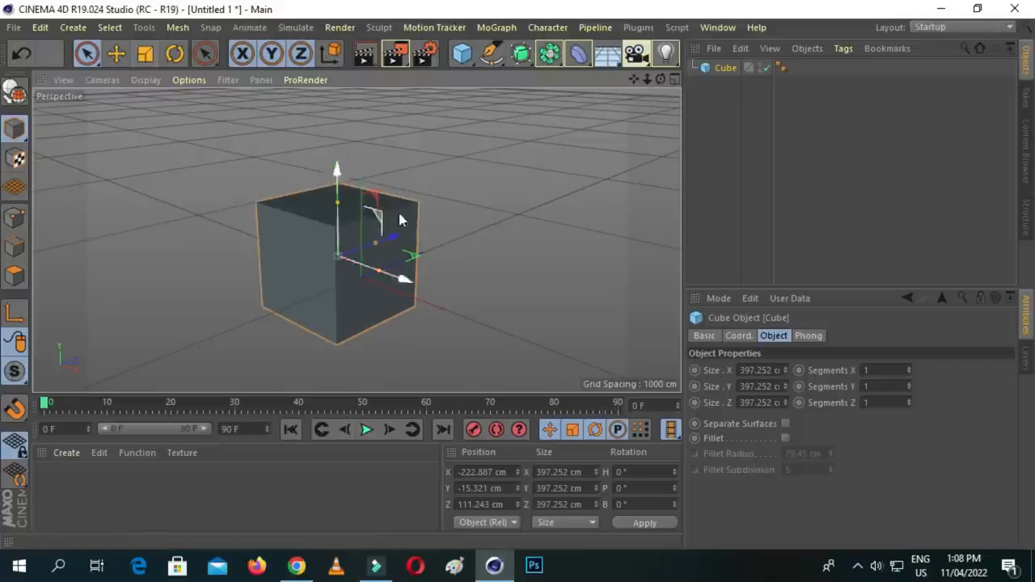
- Enlarge the cube uniformly to about 488 cm per side with the Scale tool
{"action": "left_click", "coordinate": [139, 58]}
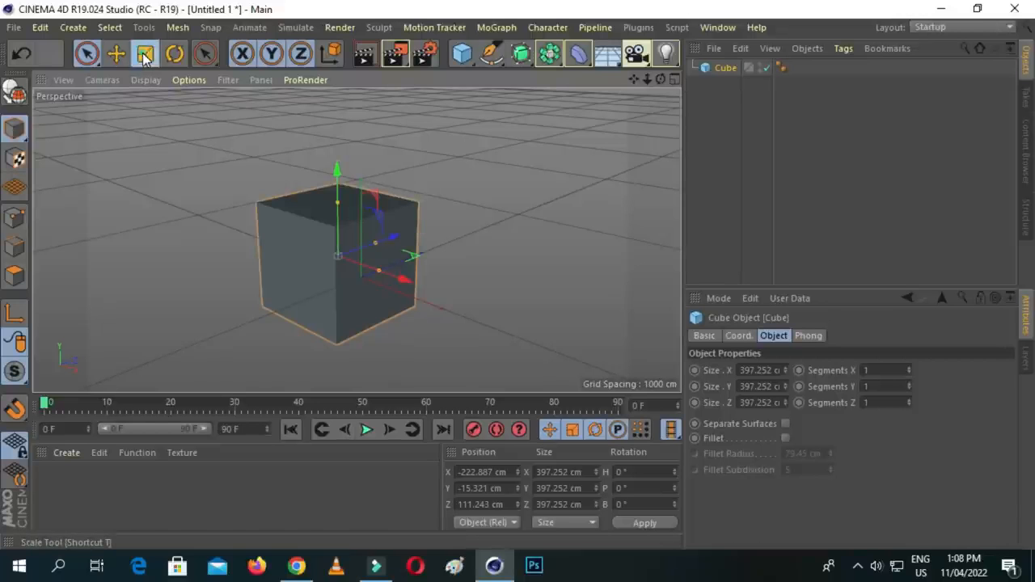
{"action": "mouse_move", "coordinate": [402, 236]}
{"action": "left_mouse_down"}
{"action": "mouse_move", "coordinate": [417, 240]}
{"action": "mouse_move", "coordinate": [406, 241]}
{"action": "left_mouse_up"}
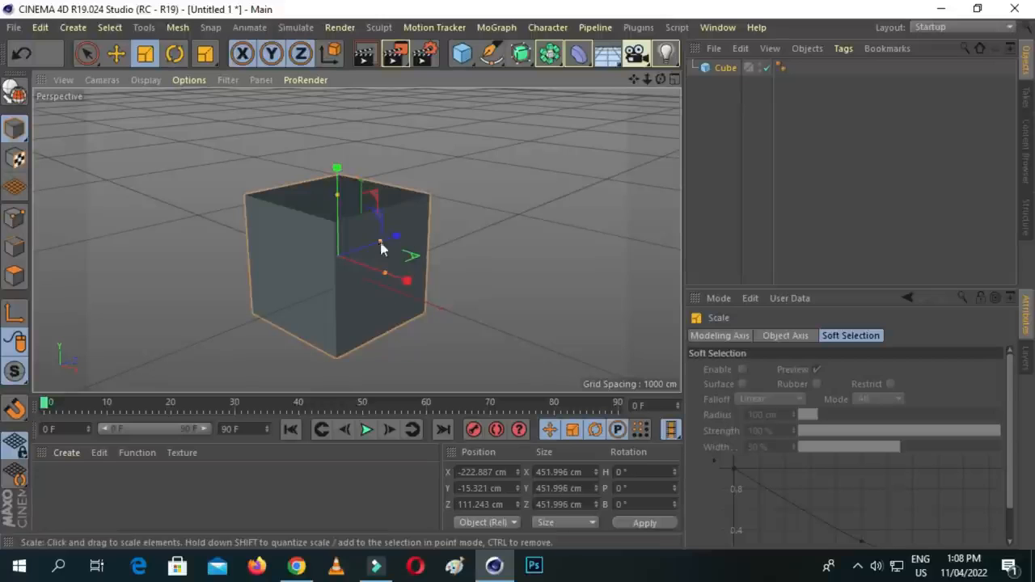
{"action": "left_click_drag", "start_coordinate": [407, 282], "coordinate": [411, 284]}
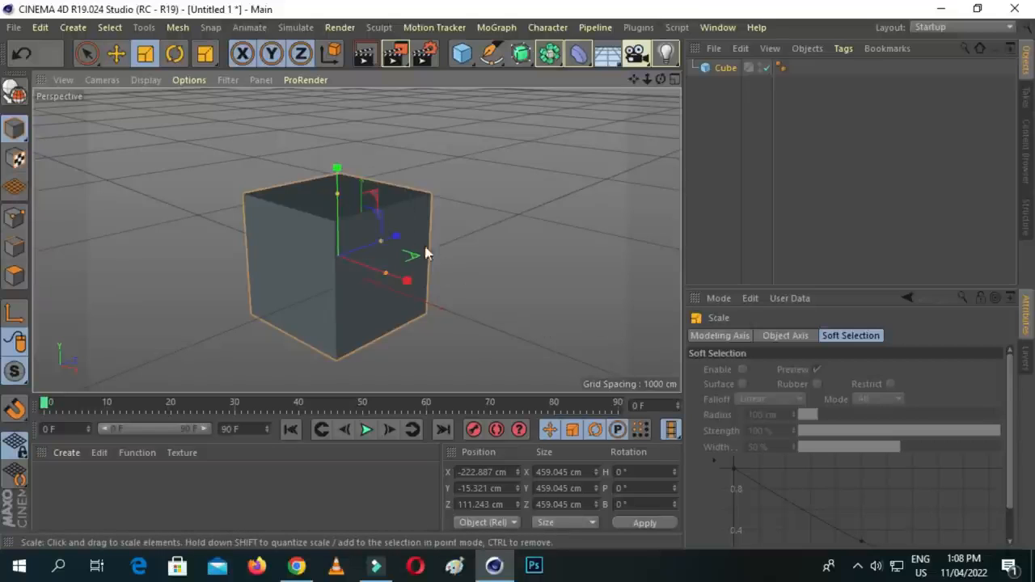
{"action": "left_click_drag", "start_coordinate": [338, 172], "coordinate": [339, 174]}
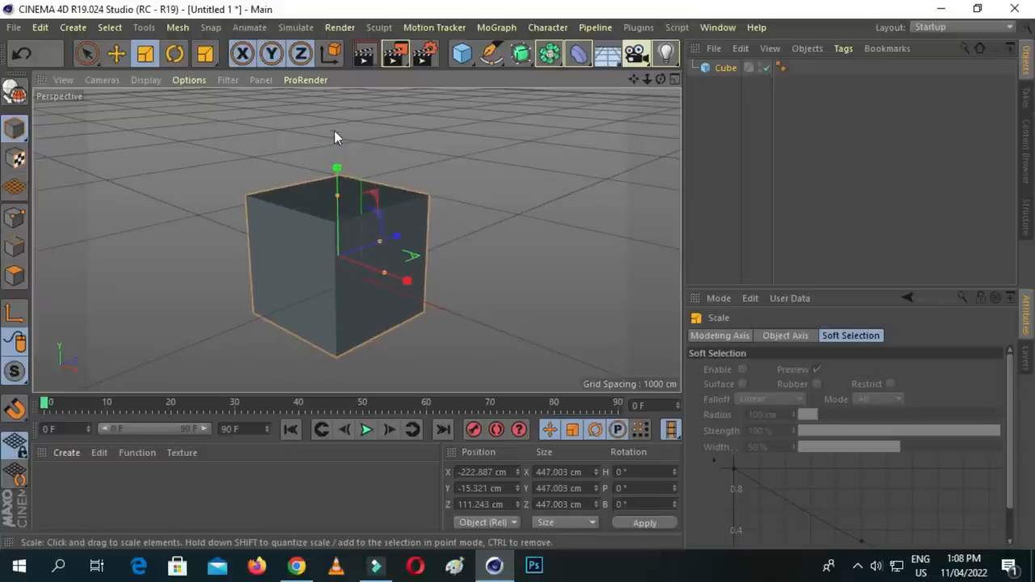
{"action": "left_click_drag", "start_coordinate": [400, 235], "coordinate": [403, 239]}
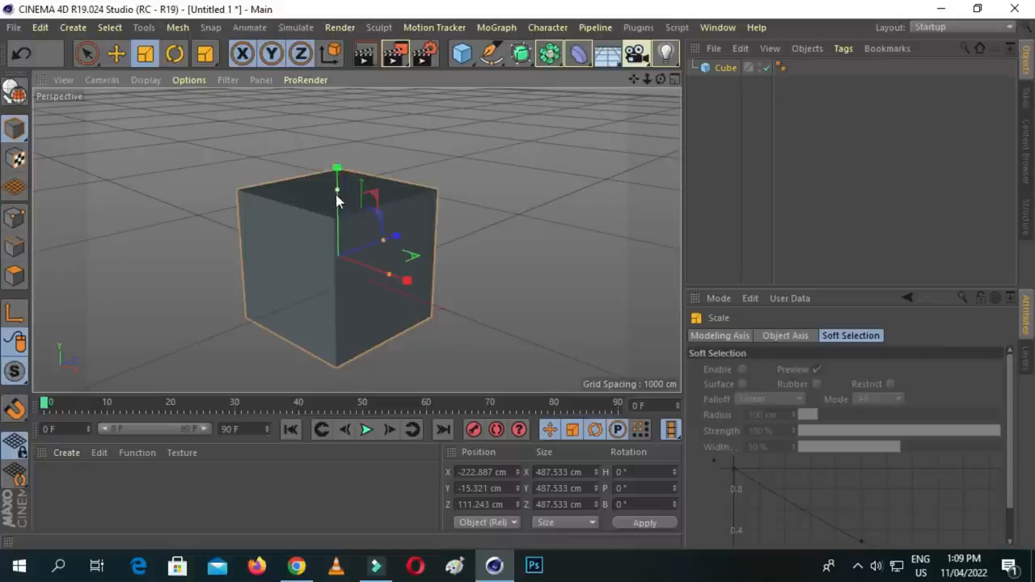
- Stretch the cube into a long box of about 1931 cm in X, 826 cm in Y and 1103 cm in Z
{"action": "scroll", "coordinate": [340, 196], "scroll_direction": "up", "scroll_amount": 5}
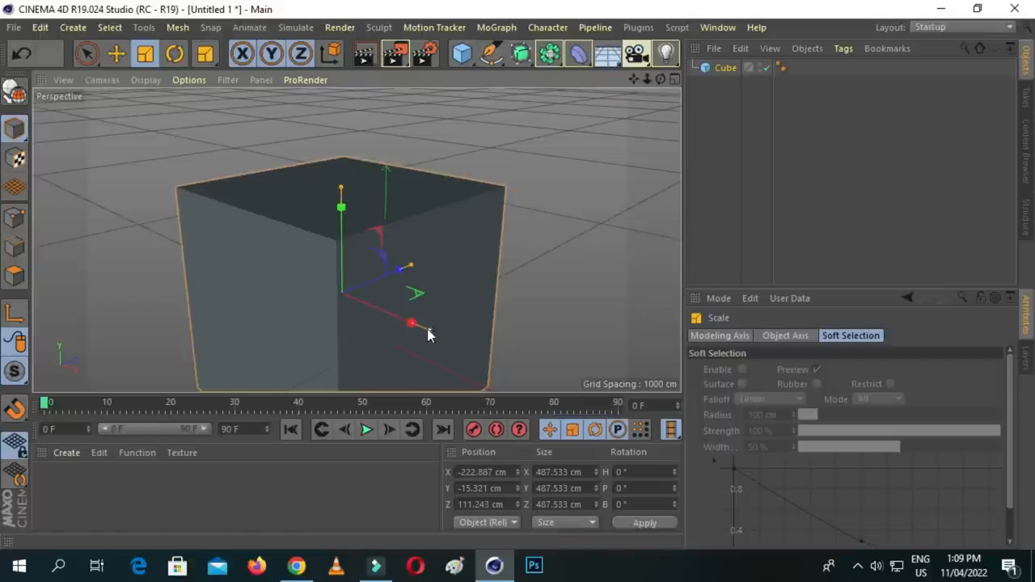
{"action": "left_click_drag", "start_coordinate": [340, 187], "coordinate": [347, 104]}
{"action": "scroll", "coordinate": [401, 149], "scroll_direction": "down", "scroll_amount": 3}
{"action": "left_click_drag", "start_coordinate": [661, 80], "coordinate": [355, 240]}
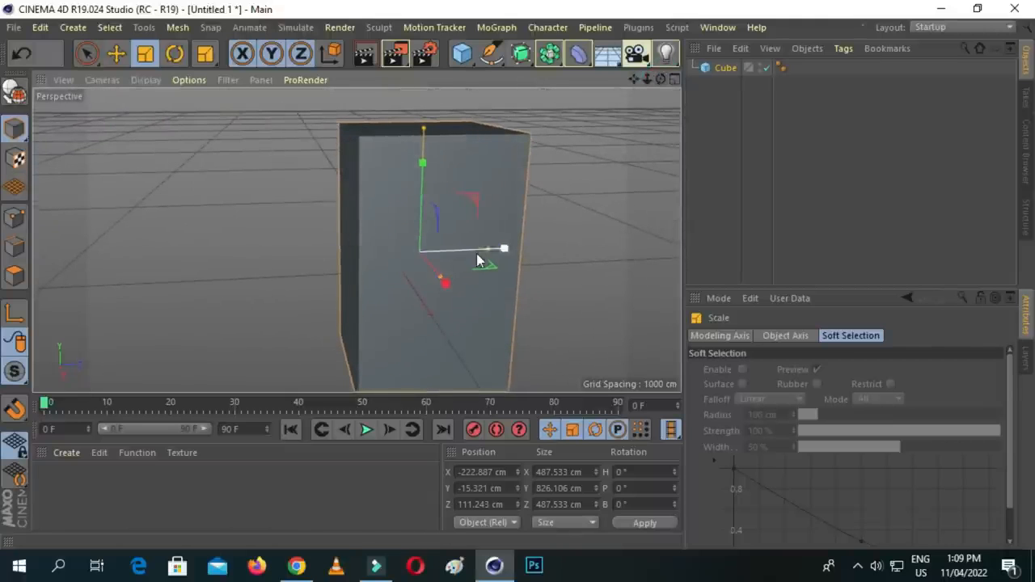
{"action": "left_click_drag", "start_coordinate": [490, 254], "coordinate": [572, 253]}
{"action": "left_click_drag", "start_coordinate": [660, 79], "coordinate": [449, 293]}
{"action": "scroll", "coordinate": [474, 206], "scroll_direction": "down", "scroll_amount": 5}
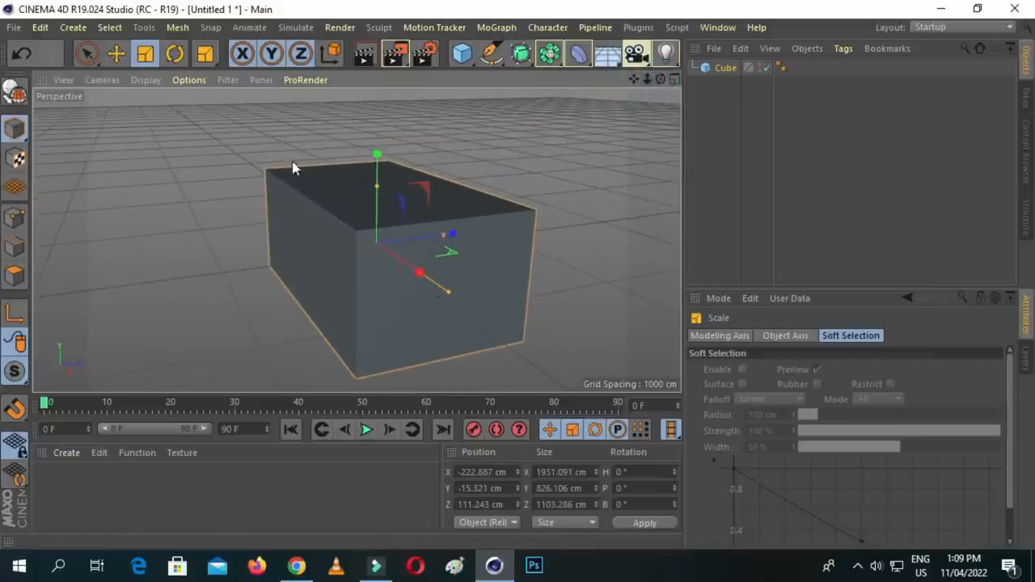
- Raise the box with the Move tool until its Y position is about 406 cm
{"action": "left_click", "coordinate": [219, 169]}
{"action": "left_click", "coordinate": [354, 181]}
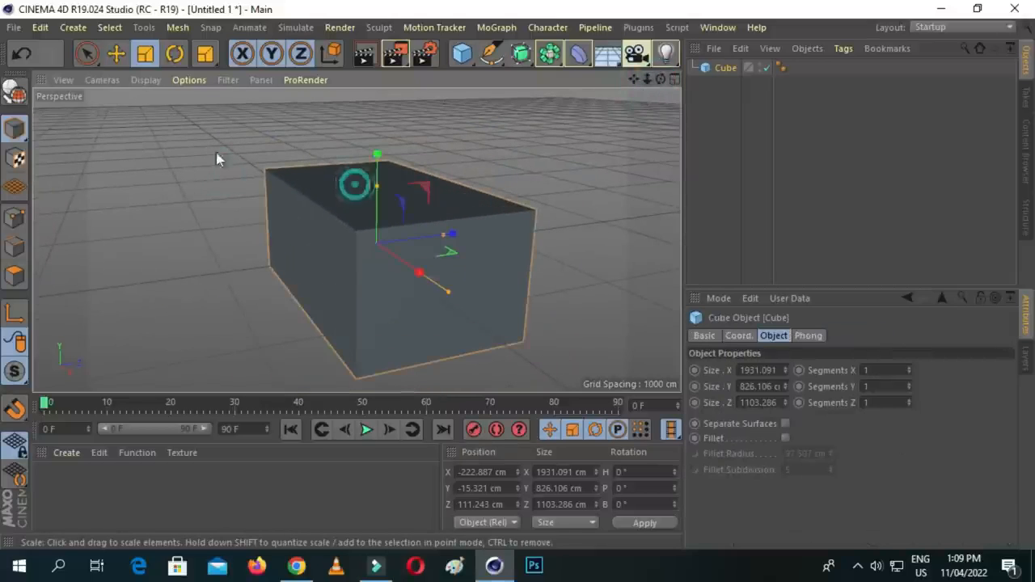
{"action": "left_click", "coordinate": [117, 60]}
{"action": "left_click_drag", "start_coordinate": [377, 154], "coordinate": [384, 93]}
- Examine the box's end face and its placement on the grid from several angles, including the four-view layout
{"action": "mouse_move", "coordinate": [660, 77]}
{"action": "left_mouse_down"}
{"action": "mouse_move", "coordinate": [661, 91]}
{"action": "mouse_move", "coordinate": [634, 80]}
{"action": "mouse_move", "coordinate": [659, 87]}
{"action": "left_mouse_up"}
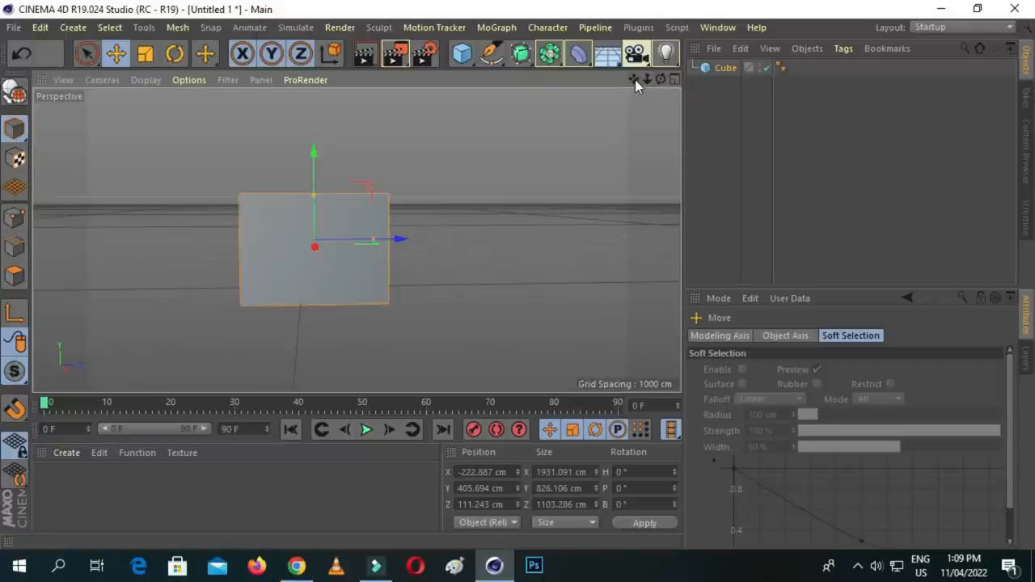
{"action": "mouse_move", "coordinate": [635, 80]}
{"action": "left_mouse_down"}
{"action": "mouse_move", "coordinate": [644, 84]}
{"action": "mouse_move", "coordinate": [558, 89]}
{"action": "mouse_move", "coordinate": [637, 96]}
{"action": "mouse_move", "coordinate": [636, 83]}
{"action": "left_mouse_up"}
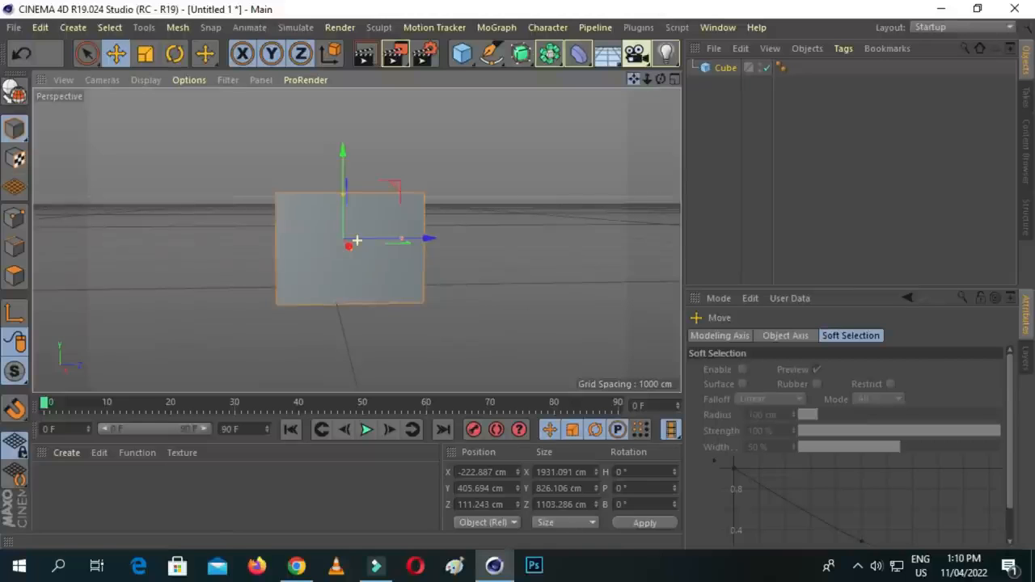
{"action": "mouse_move", "coordinate": [636, 83]}
{"action": "left_mouse_down"}
{"action": "mouse_move", "coordinate": [621, 85]}
{"action": "mouse_move", "coordinate": [669, 84]}
{"action": "mouse_move", "coordinate": [629, 99]}
{"action": "mouse_move", "coordinate": [650, 63]}
{"action": "mouse_move", "coordinate": [621, 54]}
{"action": "mouse_move", "coordinate": [713, 48]}
{"action": "mouse_move", "coordinate": [632, 53]}
{"action": "mouse_move", "coordinate": [641, 66]}
{"action": "mouse_move", "coordinate": [645, 58]}
{"action": "mouse_move", "coordinate": [649, 80]}
{"action": "mouse_move", "coordinate": [632, 82]}
{"action": "mouse_move", "coordinate": [715, 72]}
{"action": "mouse_move", "coordinate": [641, 84]}
{"action": "left_mouse_up"}
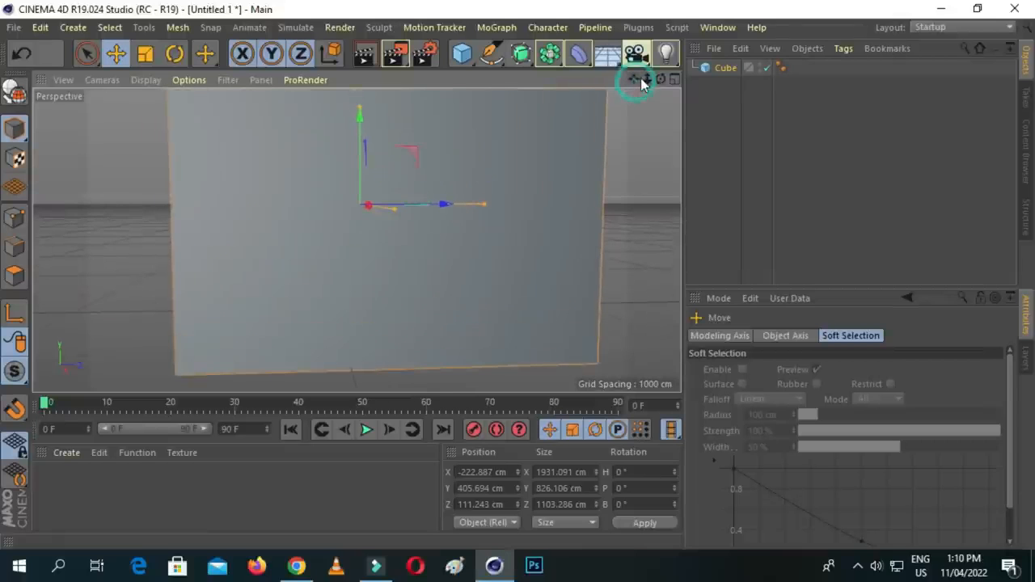
{"action": "left_click", "coordinate": [660, 81]}
{"action": "mouse_move", "coordinate": [661, 81]}
{"action": "left_mouse_down"}
{"action": "mouse_move", "coordinate": [669, 82]}
{"action": "mouse_move", "coordinate": [610, 79]}
{"action": "mouse_move", "coordinate": [670, 80]}
{"action": "mouse_move", "coordinate": [671, 89]}
{"action": "left_mouse_up"}
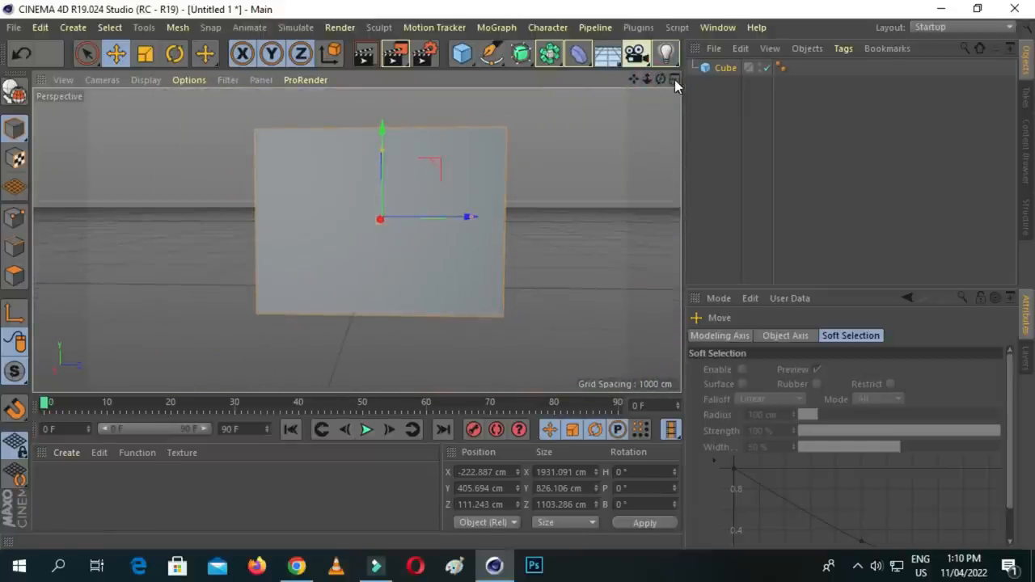
{"action": "left_click", "coordinate": [674, 80]}
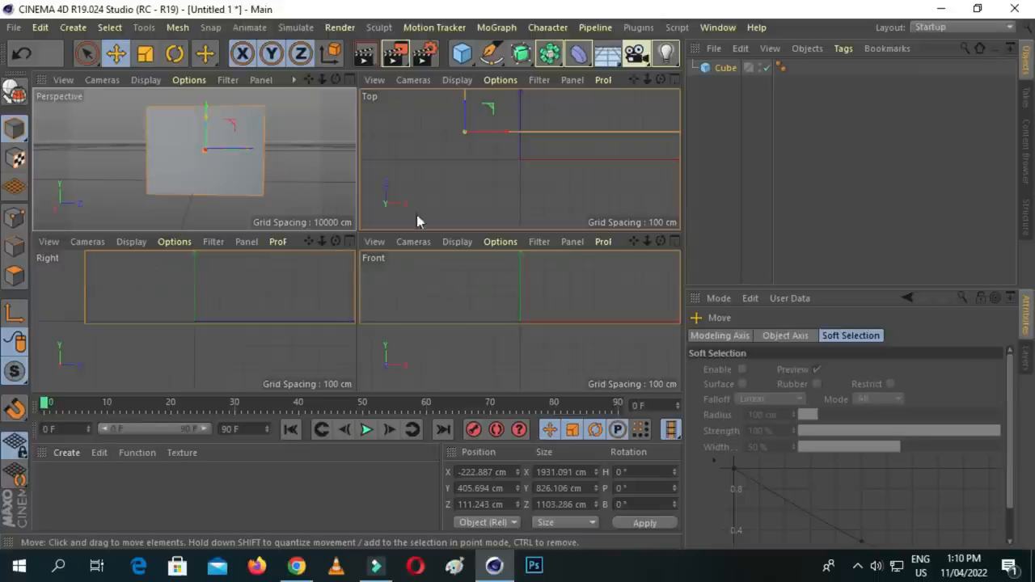
{"action": "left_click", "coordinate": [349, 79]}
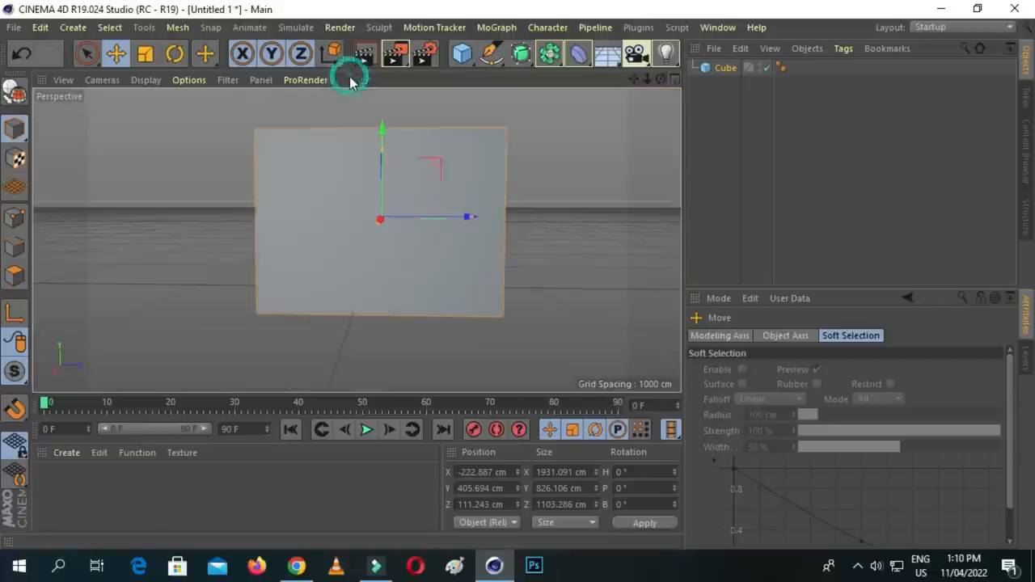
{"action": "left_click_drag", "start_coordinate": [647, 78], "coordinate": [651, 118]}
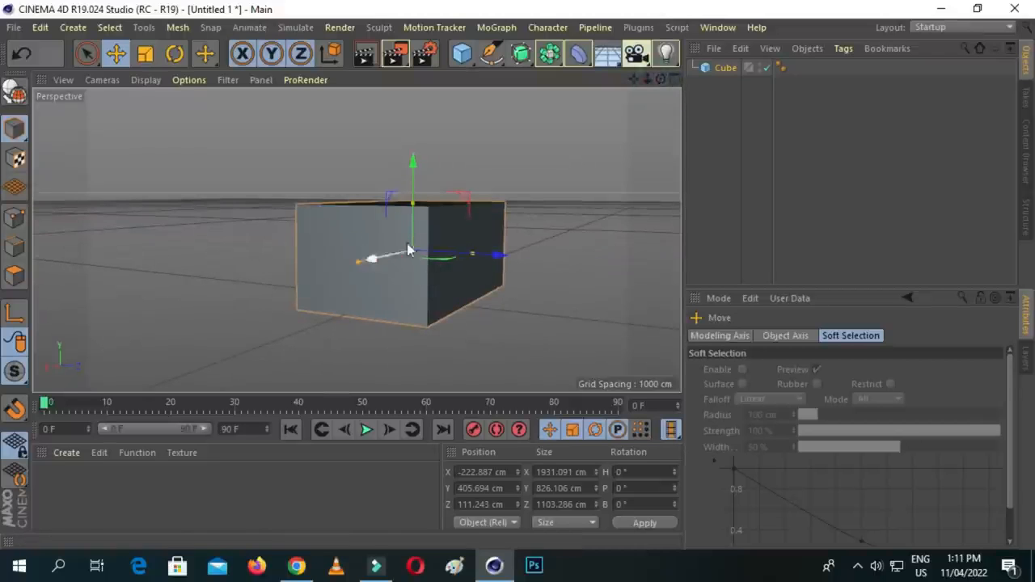
{"action": "left_click_drag", "start_coordinate": [666, 80], "coordinate": [581, 137]}
{"action": "left_click_drag", "start_coordinate": [661, 78], "coordinate": [361, 290]}
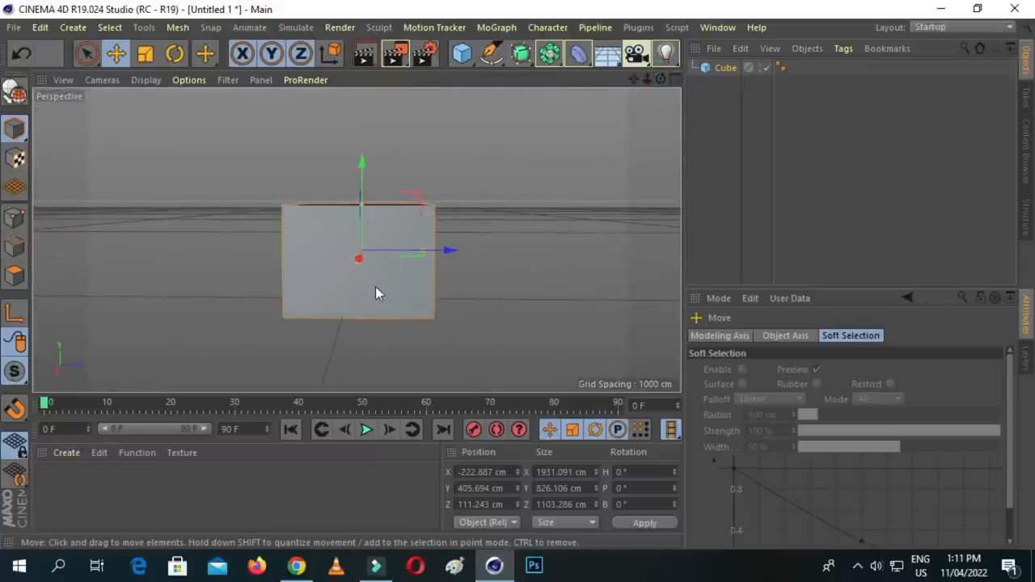
{"action": "scroll", "coordinate": [373, 261], "scroll_direction": "up", "scroll_amount": 4}
{"action": "scroll", "coordinate": [378, 257], "scroll_direction": "down", "scroll_amount": 3}
{"action": "left_click_drag", "start_coordinate": [670, 86], "coordinate": [610, 135]}
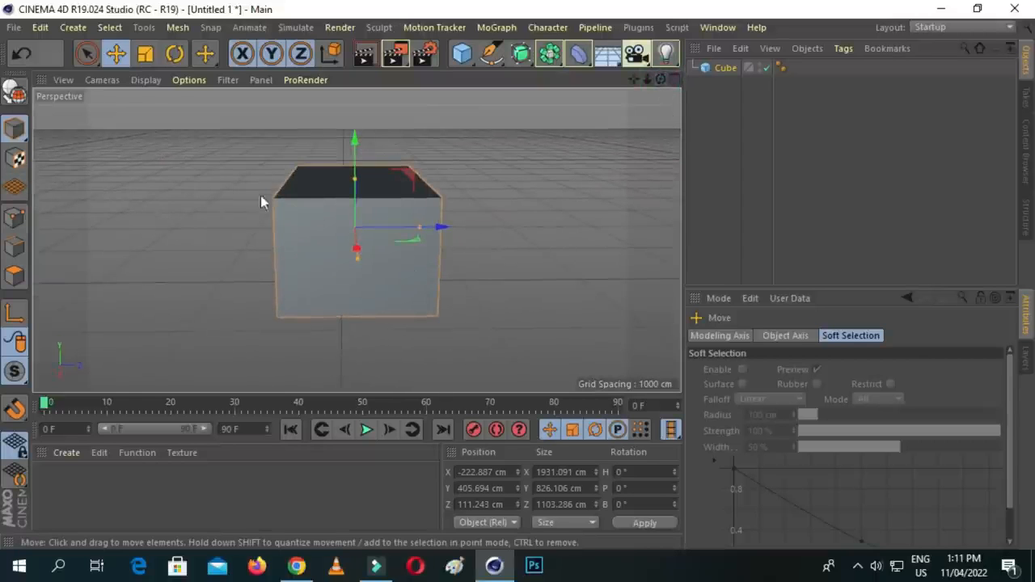
- Convert the box to an editable polygon object, delete its front end face, and return to Model mode
{"action": "left_click", "coordinate": [14, 96]}
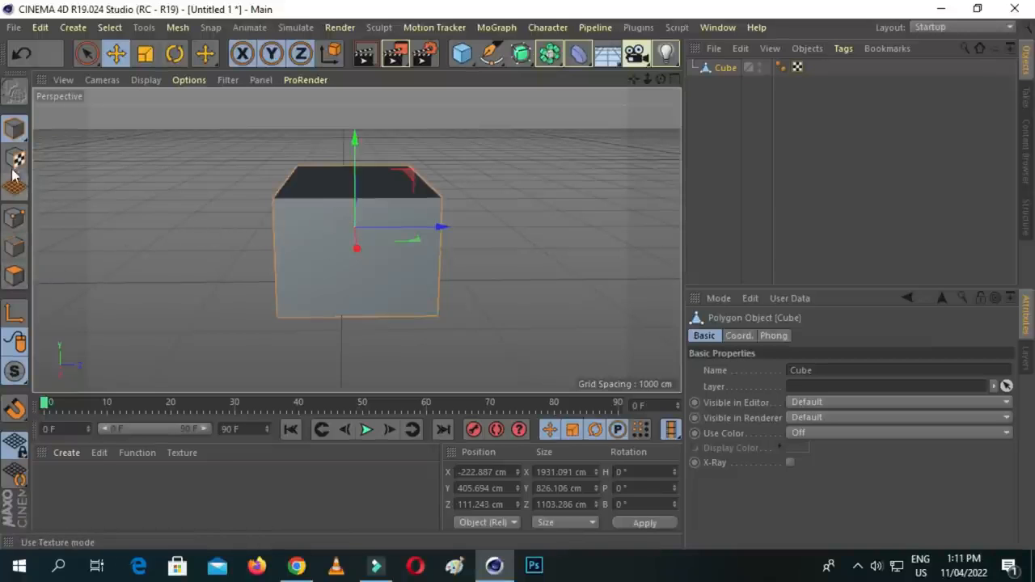
{"action": "left_click", "coordinate": [16, 277]}
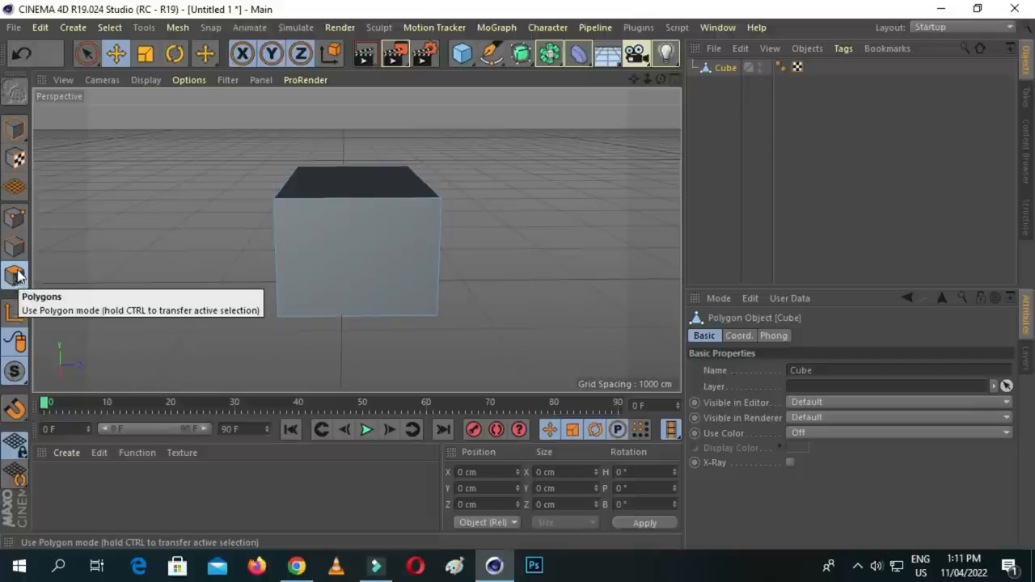
{"action": "left_click", "coordinate": [380, 252]}
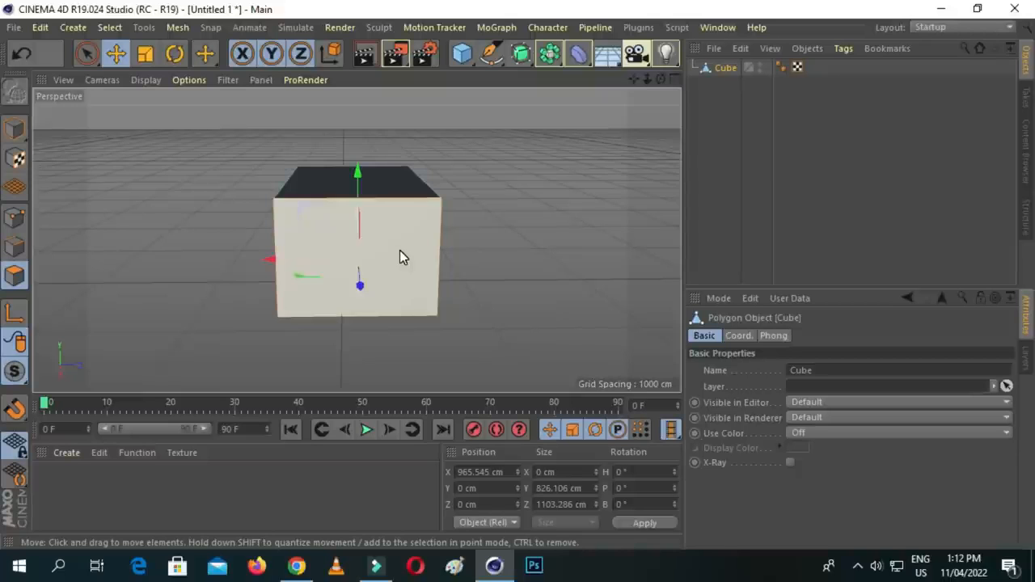
{"action": "key", "text": "Delete"}
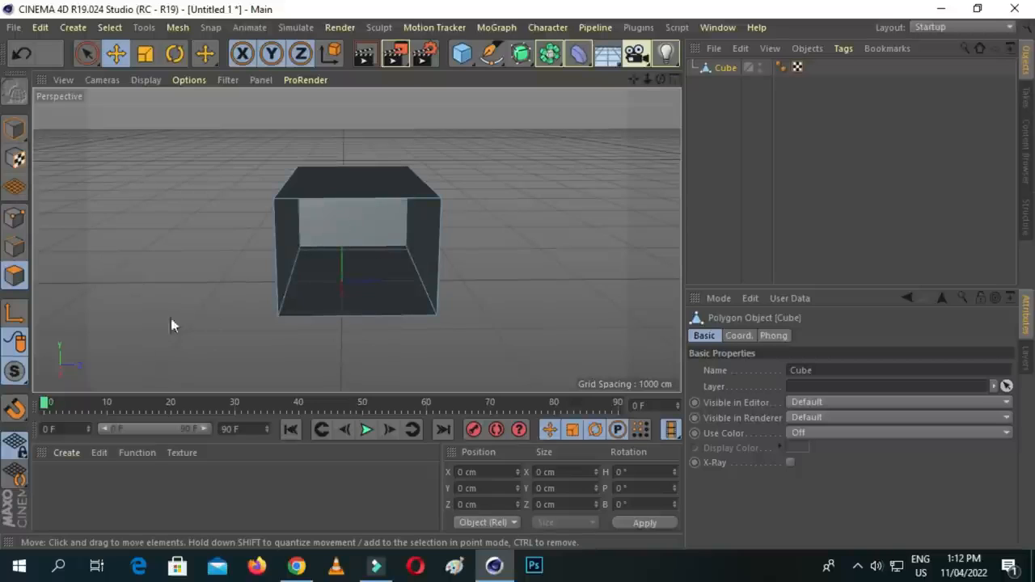
{"action": "left_click", "coordinate": [15, 130]}
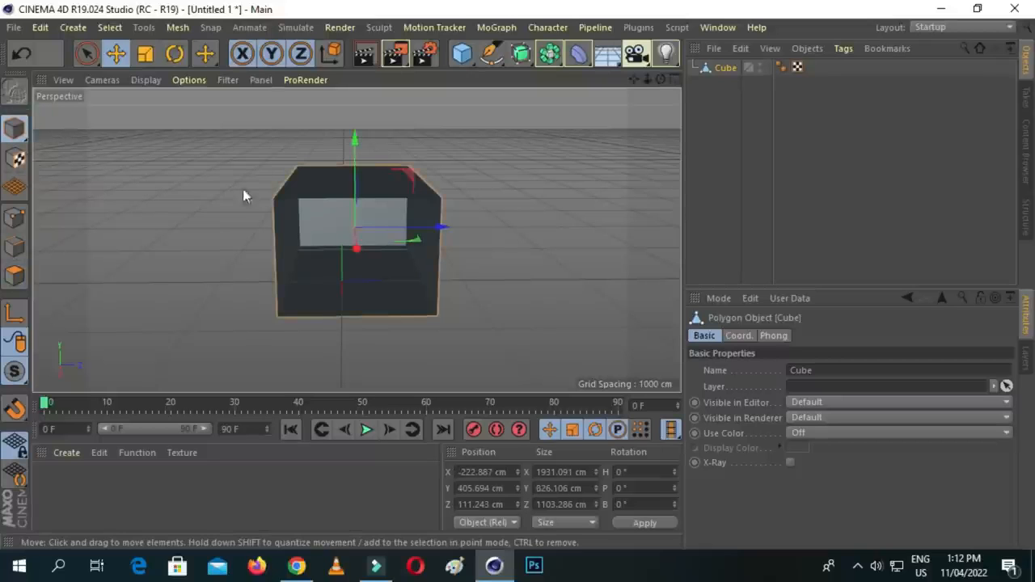
- Nudge the lower-left corner point of the box's open end slightly, and switch to Edge mode
{"action": "left_click_drag", "start_coordinate": [634, 80], "coordinate": [655, 57]}
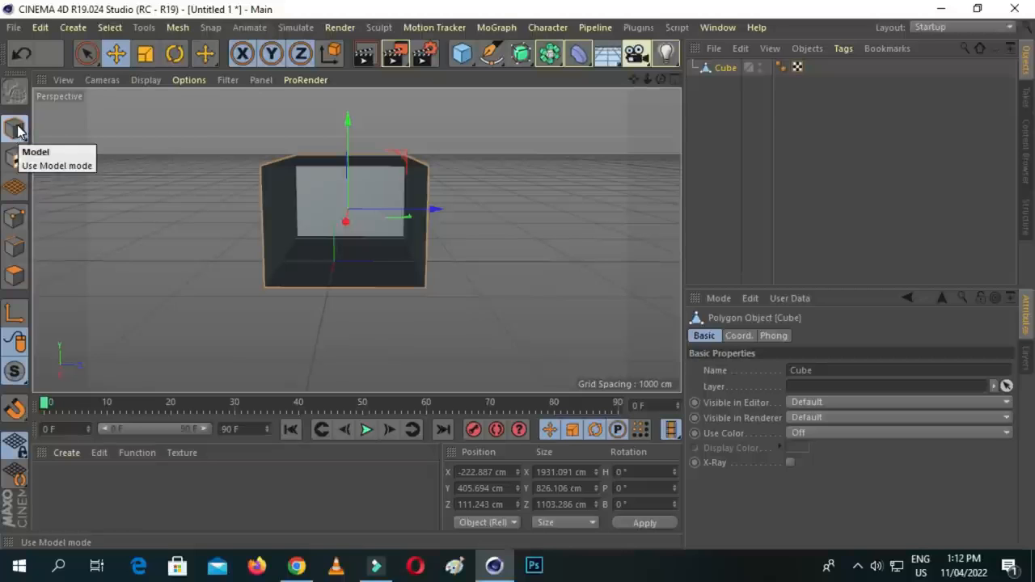
{"action": "left_click", "coordinate": [15, 218]}
{"action": "left_click", "coordinate": [266, 289]}
{"action": "mouse_move", "coordinate": [269, 292]}
{"action": "left_mouse_down"}
{"action": "mouse_move", "coordinate": [242, 312]}
{"action": "mouse_move", "coordinate": [264, 287]}
{"action": "left_mouse_up"}
{"action": "left_click", "coordinate": [270, 202]}
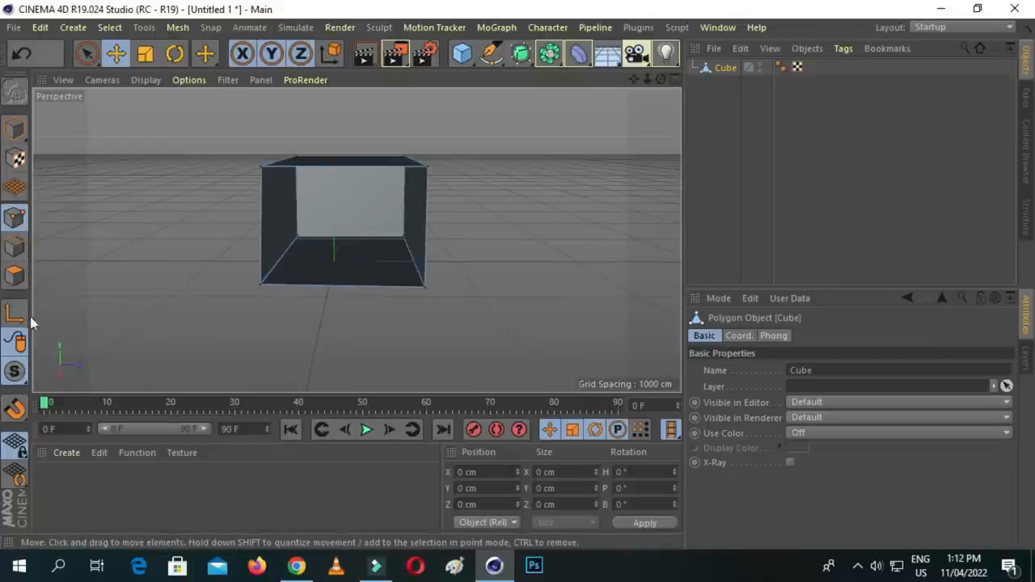
{"action": "left_click", "coordinate": [14, 253]}
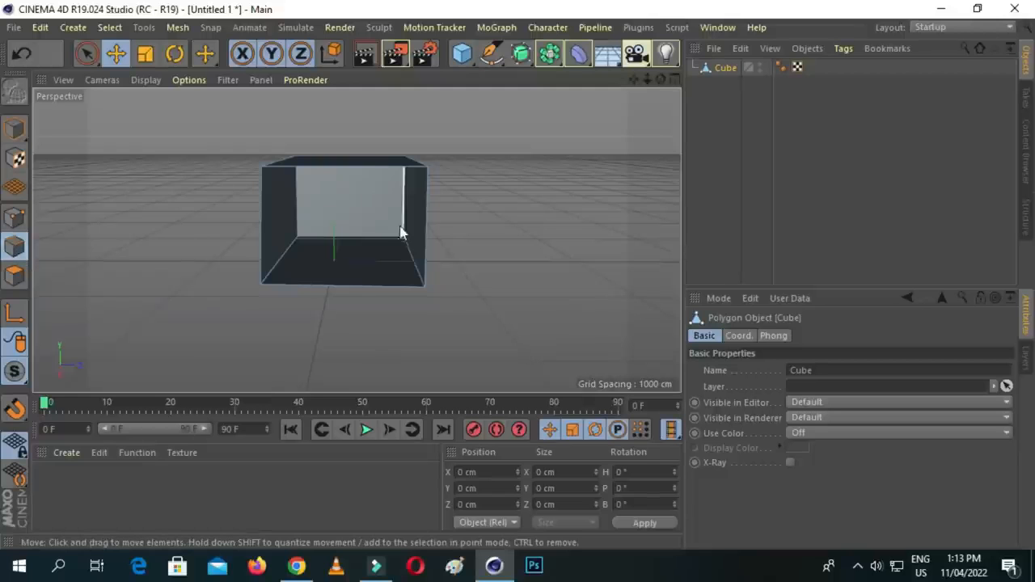
- Widen the box's open end by moving its two vertical front edges outward on both sides
{"action": "left_click_drag", "start_coordinate": [424, 212], "coordinate": [476, 210]}
{"action": "left_click_drag", "start_coordinate": [269, 227], "coordinate": [219, 231]}
{"action": "left_click", "coordinate": [303, 220]}
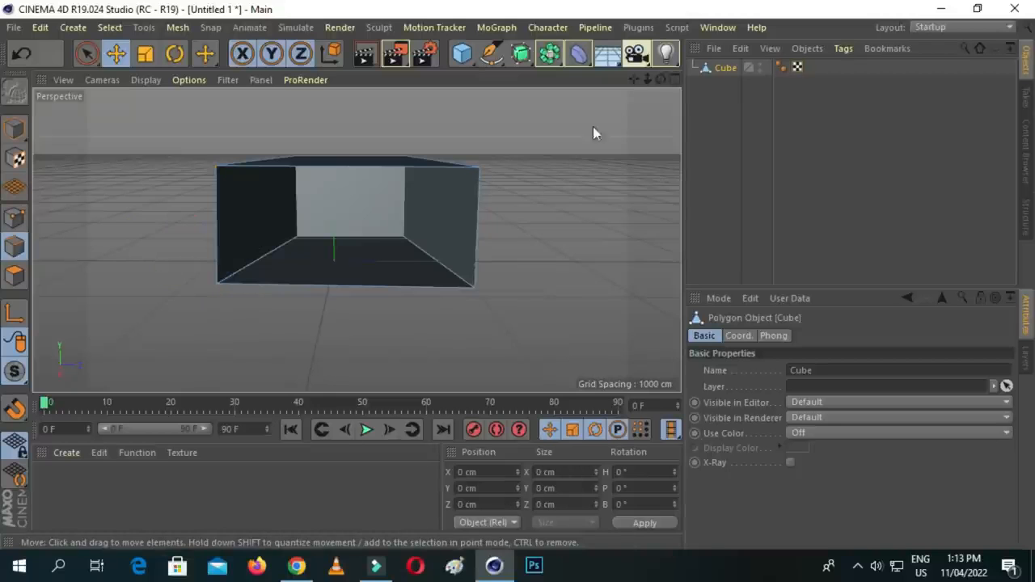
{"action": "left_click_drag", "start_coordinate": [660, 79], "coordinate": [558, 112]}
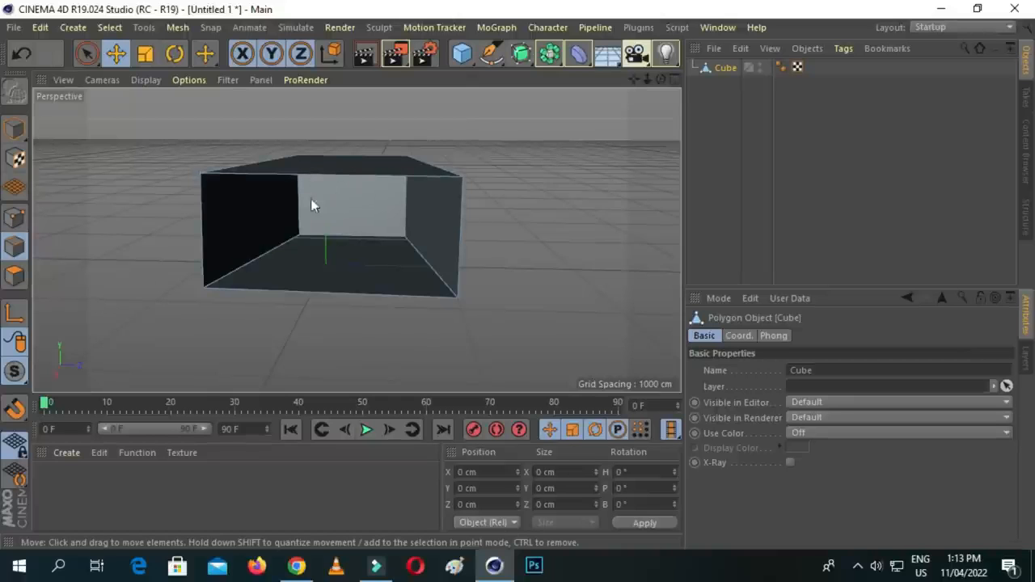
- Return to Model mode and raise the whole box until its Y position is about 426 cm
{"action": "left_click", "coordinate": [16, 275]}
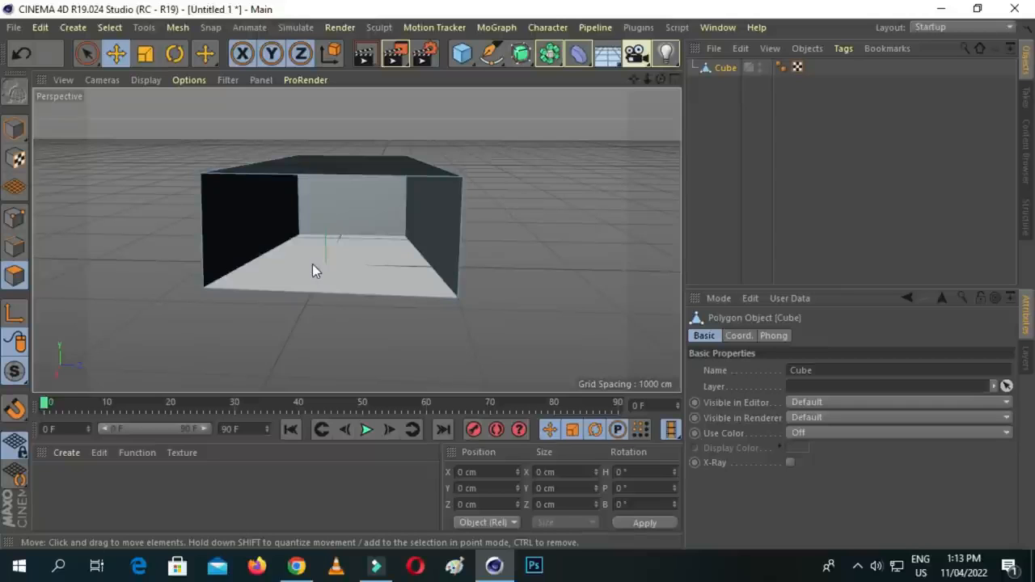
{"action": "scroll", "coordinate": [339, 216], "scroll_direction": "up", "scroll_amount": 3}
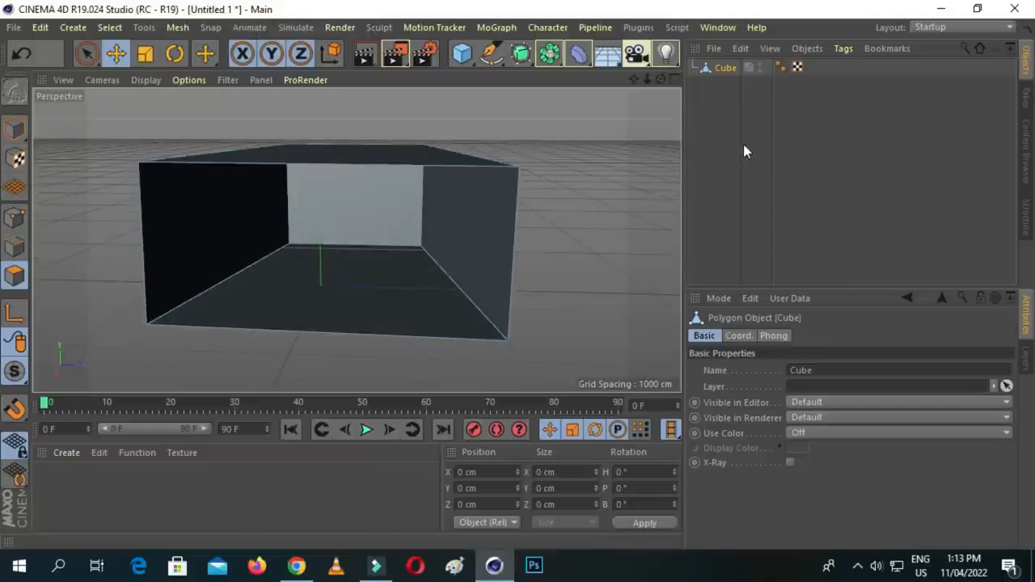
{"action": "left_click_drag", "start_coordinate": [632, 78], "coordinate": [660, 80]}
{"action": "scroll", "coordinate": [523, 147], "scroll_direction": "down", "scroll_amount": 2}
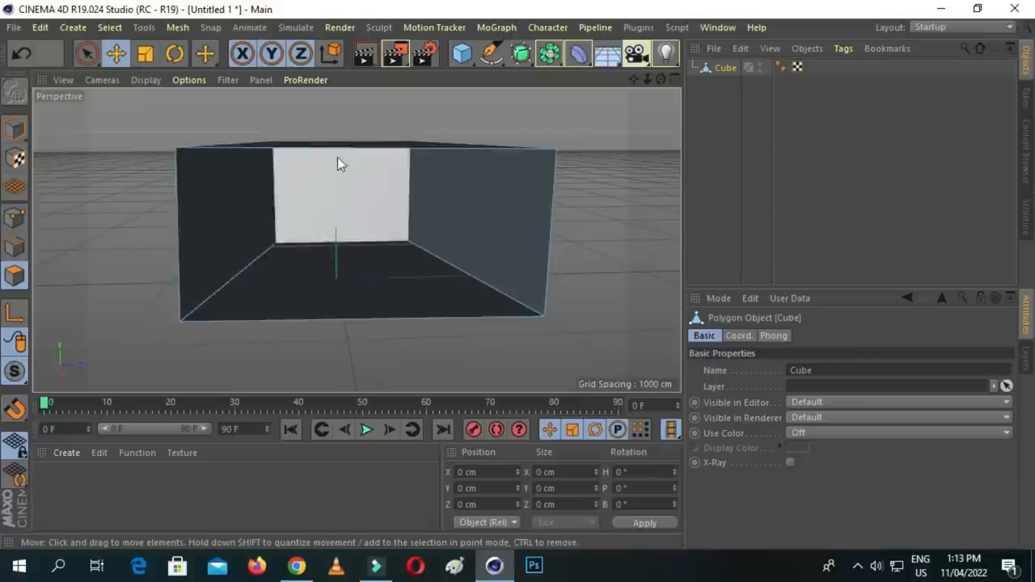
{"action": "left_click", "coordinate": [13, 131]}
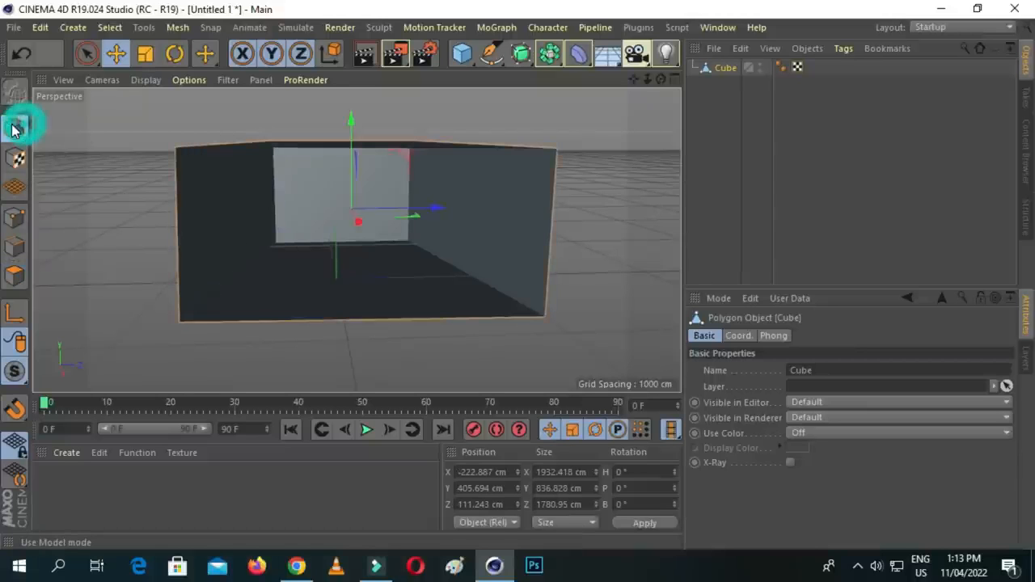
{"action": "left_click_drag", "start_coordinate": [351, 131], "coordinate": [351, 121]}
{"action": "mouse_move", "coordinate": [663, 80]}
{"action": "left_mouse_down"}
{"action": "mouse_move", "coordinate": [687, 84]}
{"action": "mouse_move", "coordinate": [639, 92]}
{"action": "mouse_move", "coordinate": [659, 85]}
{"action": "left_mouse_up"}
- Create a new standard material and set its color to blue with H 225°, S 75% and V 80%
{"action": "left_click", "coordinate": [67, 452]}
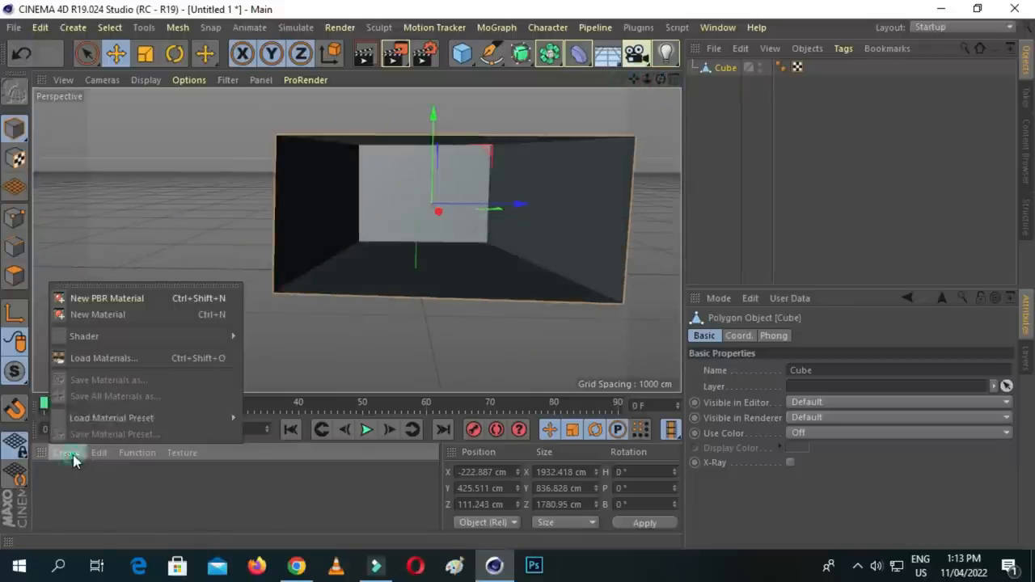
{"action": "left_click", "coordinate": [70, 453]}
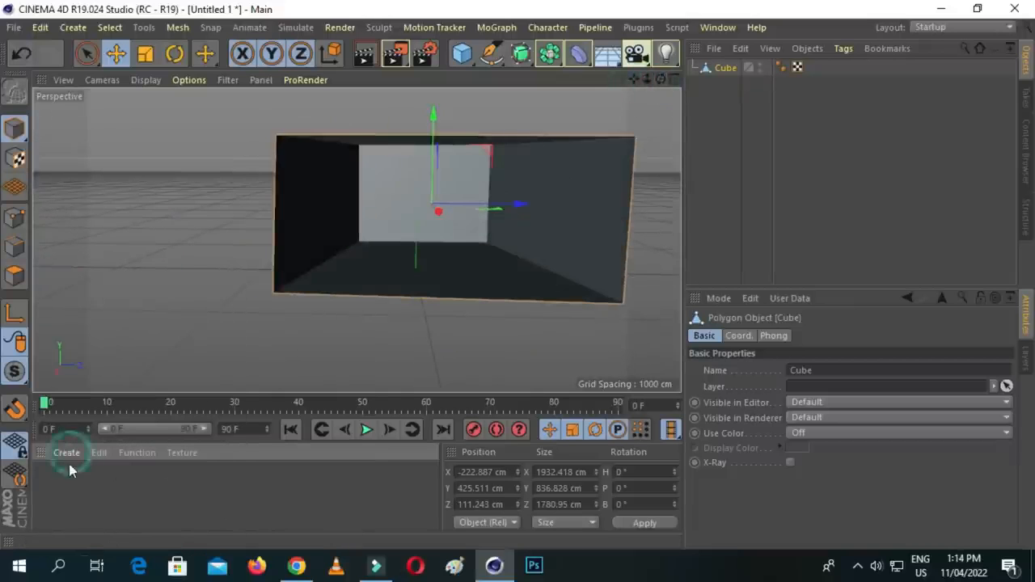
{"action": "left_click", "coordinate": [64, 453]}
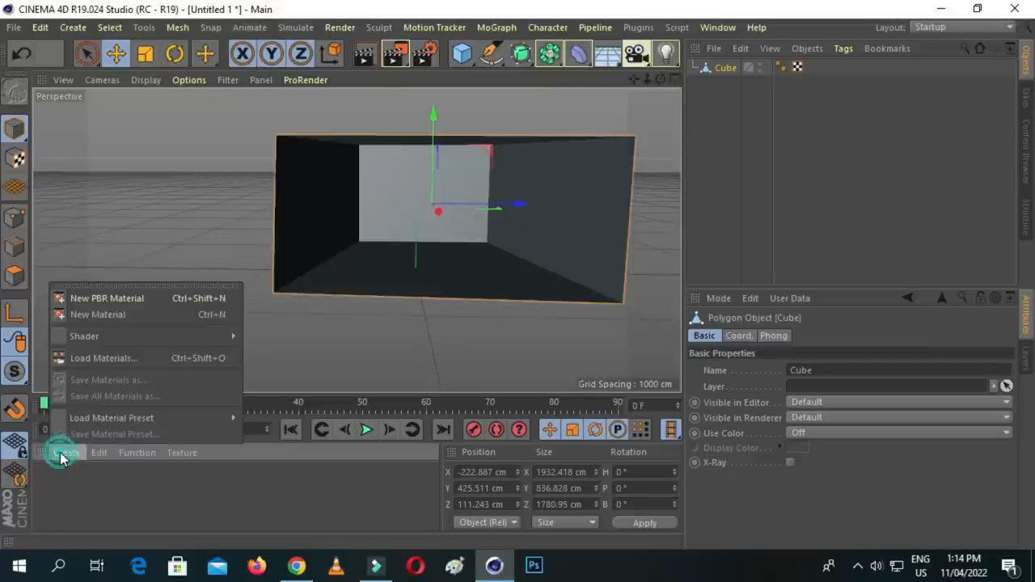
{"action": "left_click", "coordinate": [114, 316]}
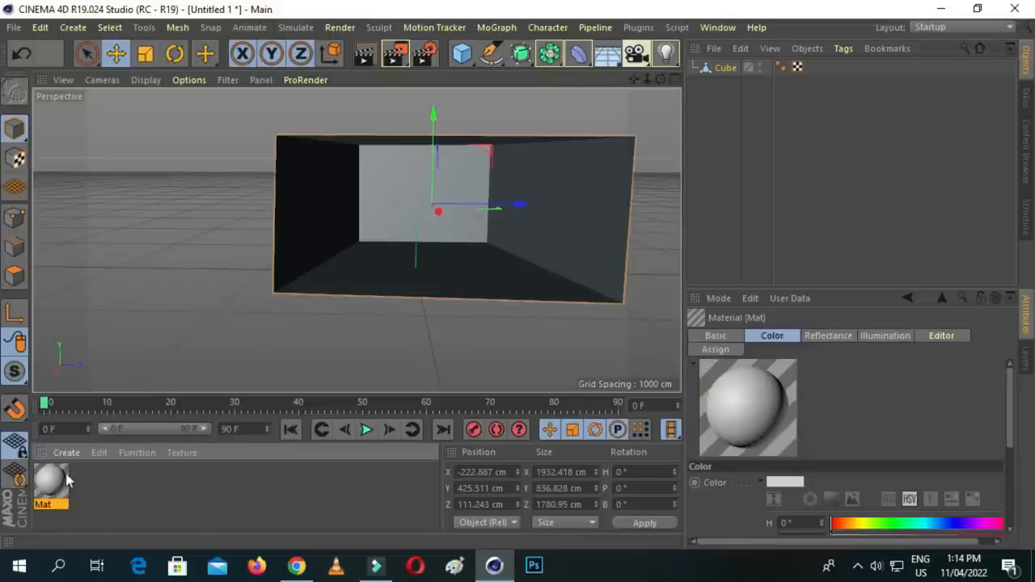
{"action": "double_click", "coordinate": [55, 483]}
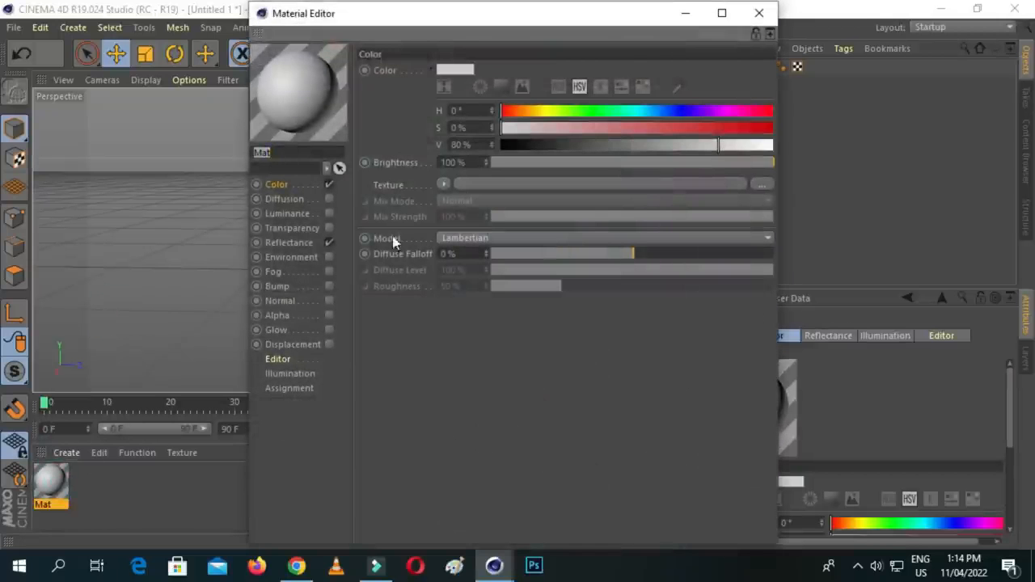
{"action": "left_click", "coordinate": [632, 128]}
{"action": "left_click", "coordinate": [670, 111]}
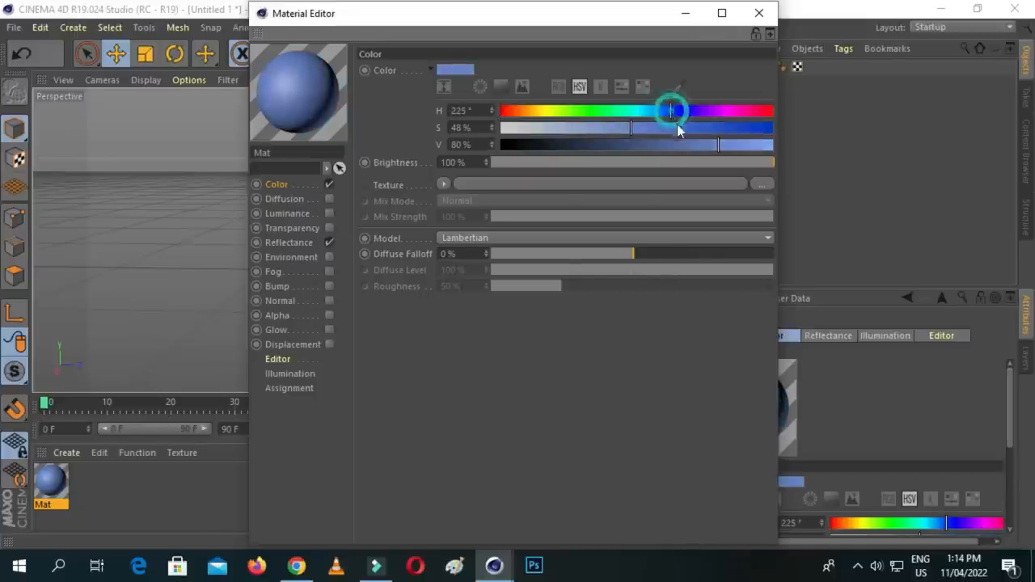
{"action": "left_click", "coordinate": [705, 127]}
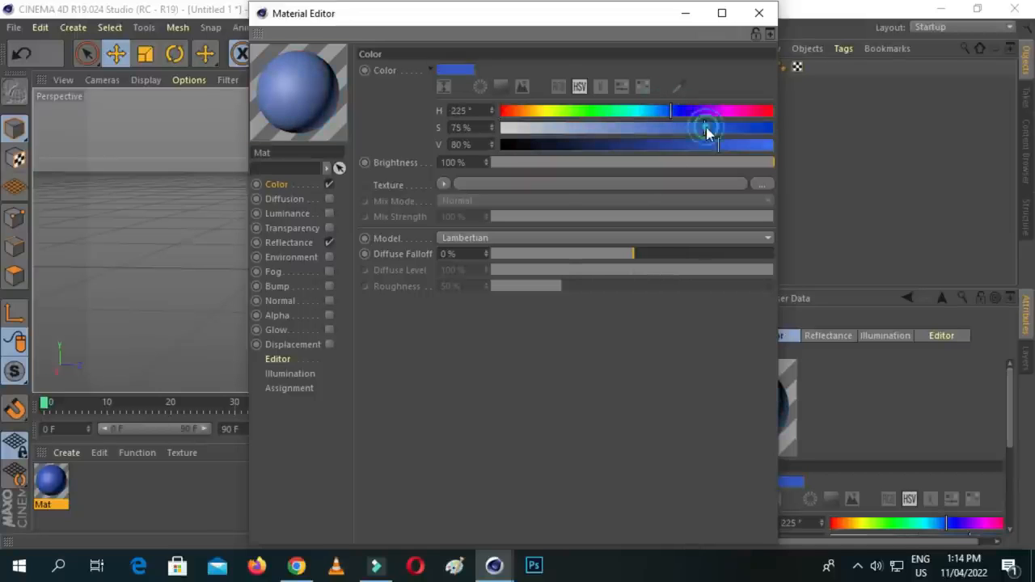
{"action": "left_click", "coordinate": [759, 14]}
- Apply the blue material to the room box, examine it, and delete the material from the scene
{"action": "left_click_drag", "start_coordinate": [51, 482], "coordinate": [305, 254]}
{"action": "scroll", "coordinate": [421, 246], "scroll_direction": "up", "scroll_amount": 1}
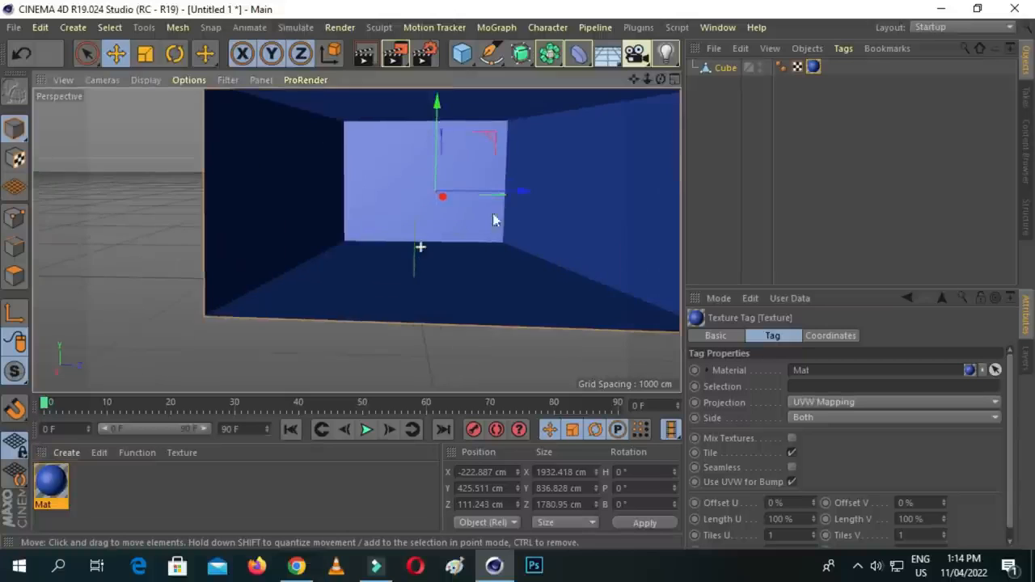
{"action": "scroll", "coordinate": [561, 159], "scroll_direction": "down", "scroll_amount": 1}
{"action": "mouse_move", "coordinate": [635, 80]}
{"action": "left_mouse_down"}
{"action": "mouse_move", "coordinate": [658, 81]}
{"action": "mouse_move", "coordinate": [607, 78]}
{"action": "left_mouse_up"}
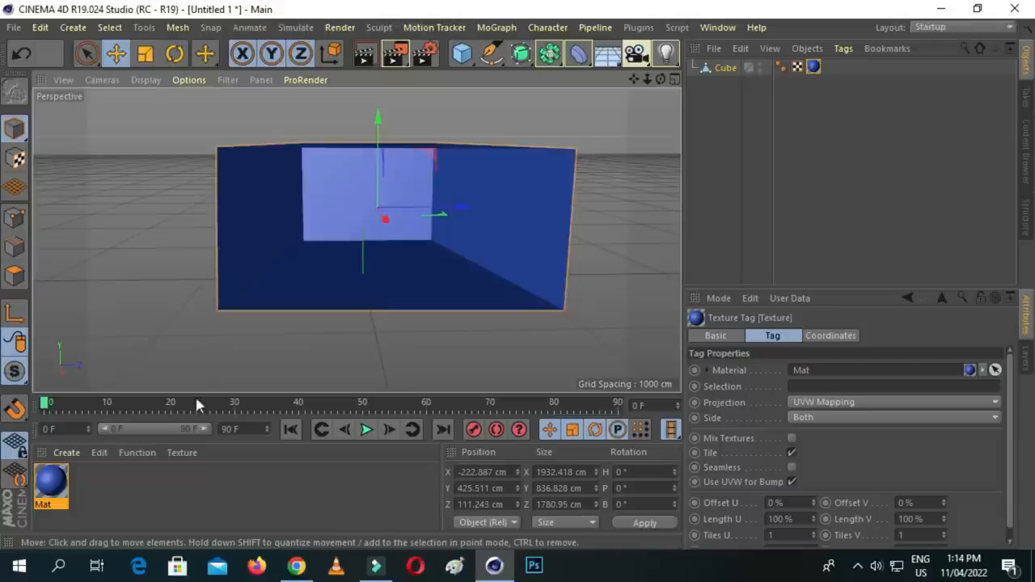
{"action": "left_click", "coordinate": [51, 482]}
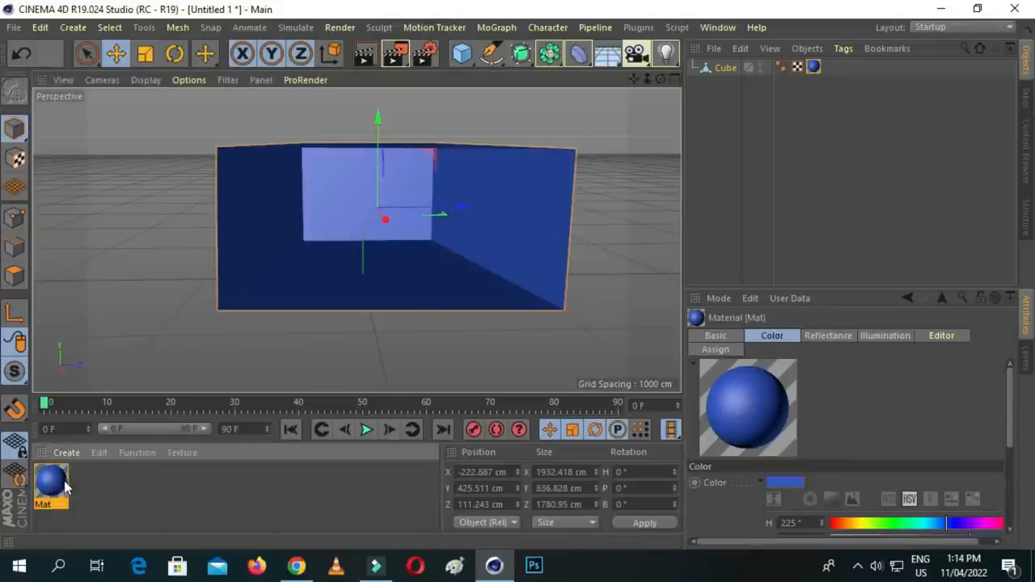
{"action": "key", "text": "Delete"}
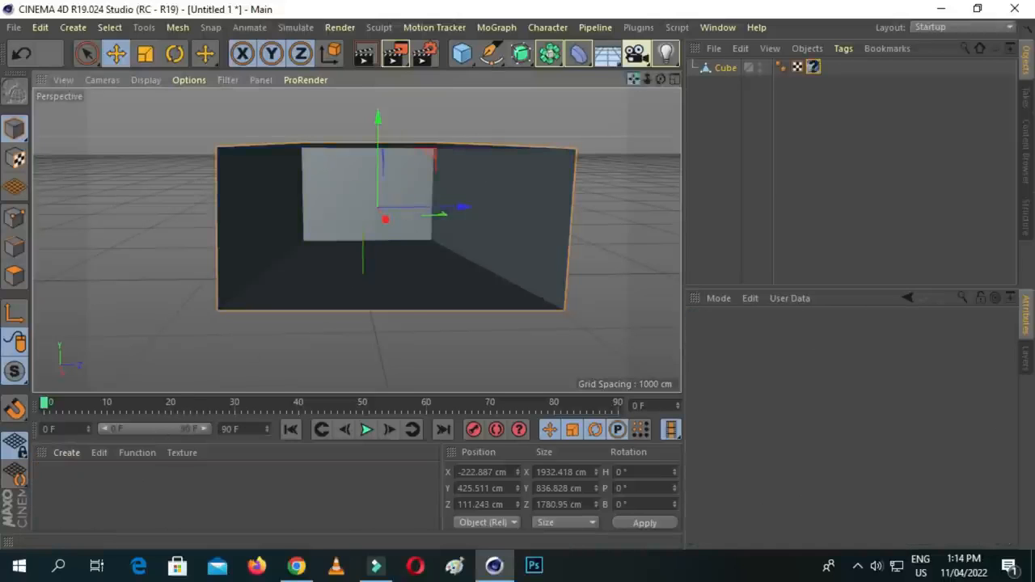
- Add an area light in the room, raise it to about Y 125 cm, and rotate its heading to about -103°
{"action": "left_click", "coordinate": [665, 53]}
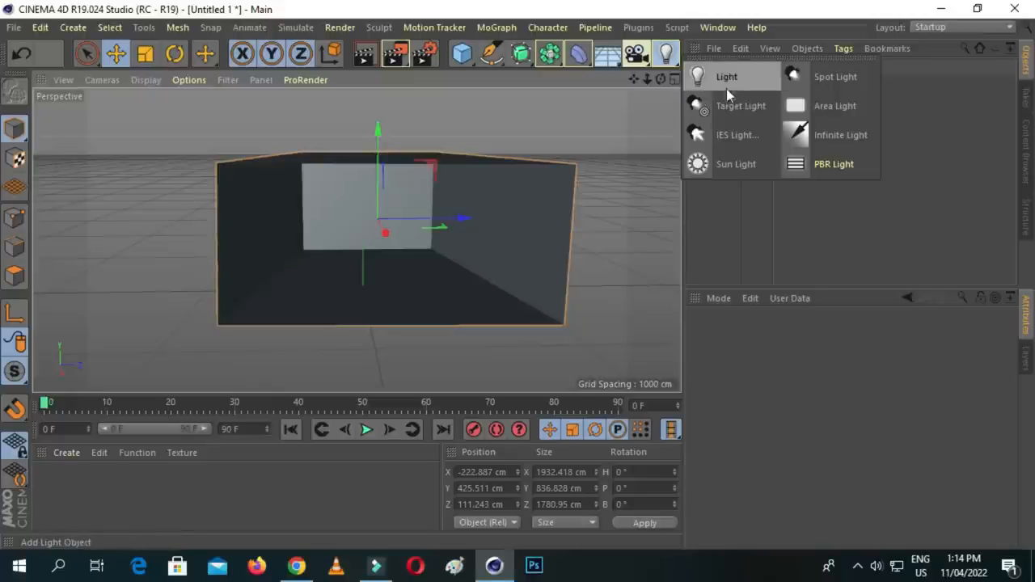
{"action": "left_click", "coordinate": [827, 111]}
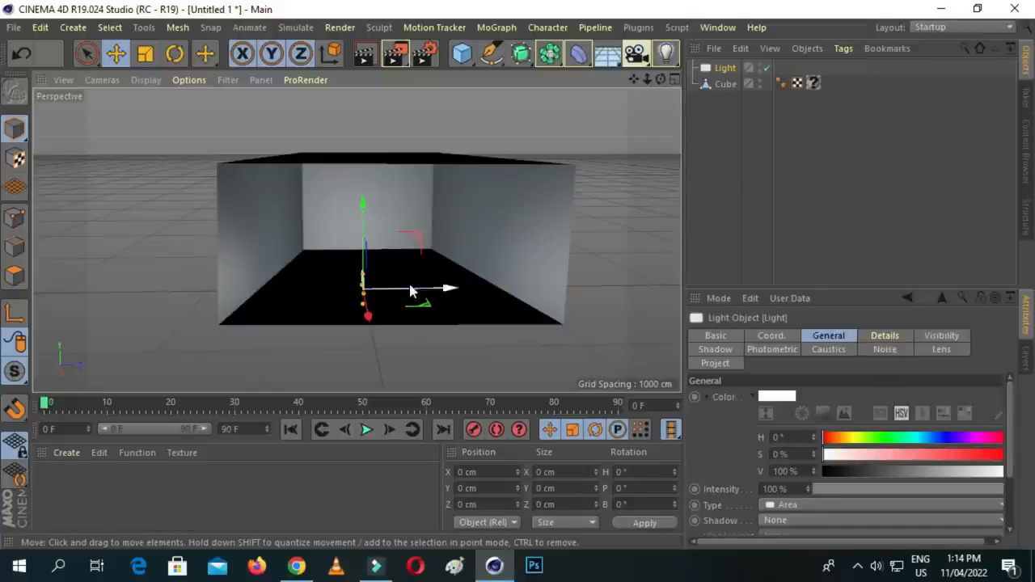
{"action": "left_click_drag", "start_coordinate": [368, 203], "coordinate": [368, 183]}
{"action": "key", "text": "r"}
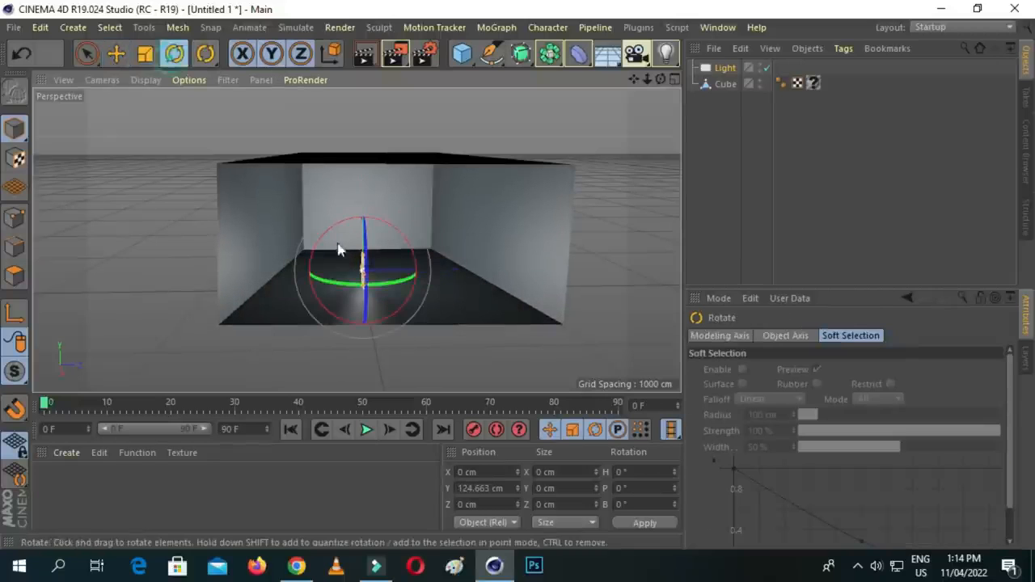
{"action": "left_click_drag", "start_coordinate": [386, 285], "coordinate": [323, 278]}
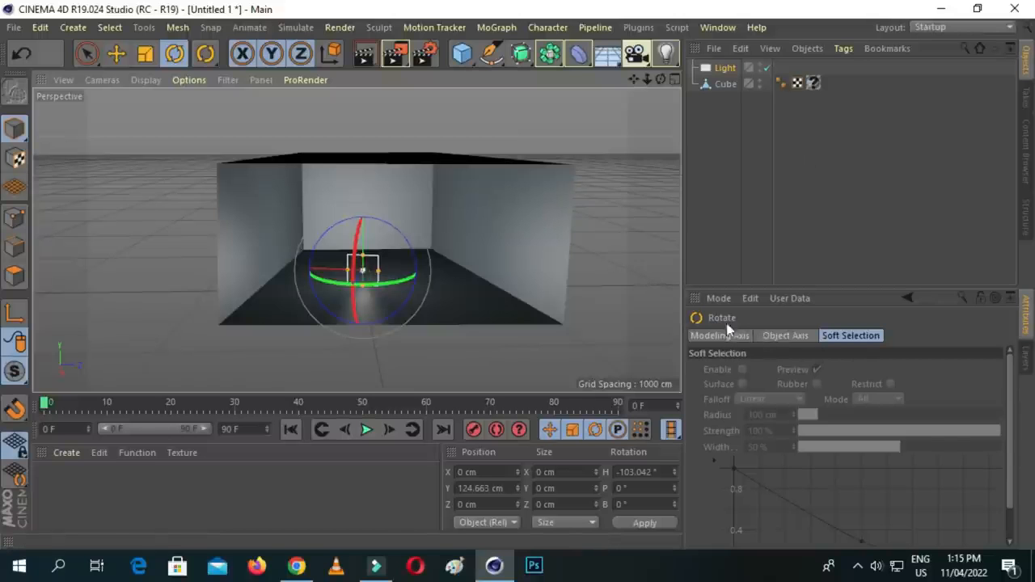
- Set the area light's color to magenta with H 305°, S 86% and V 81%
{"action": "left_click", "coordinate": [724, 69]}
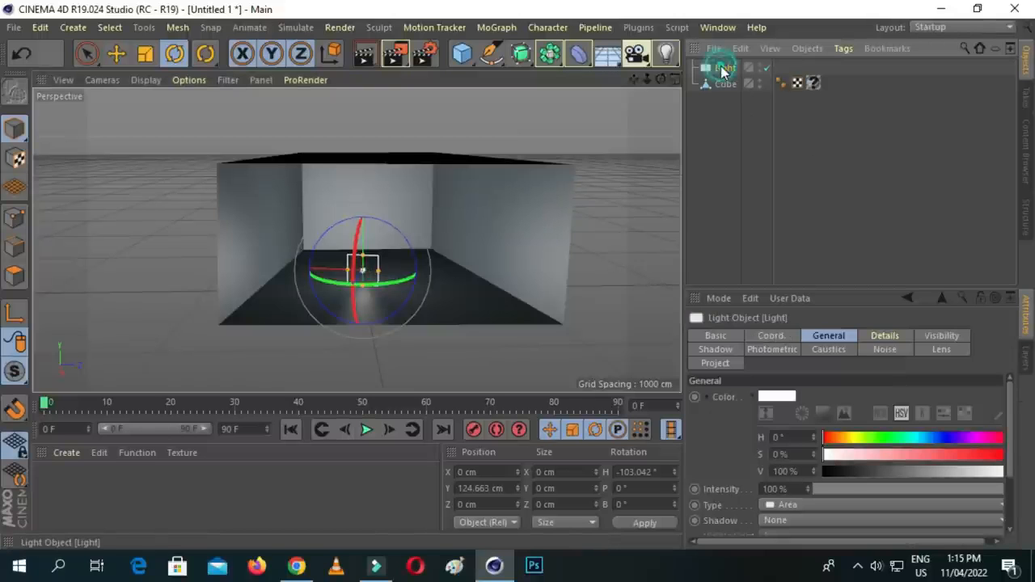
{"action": "left_click", "coordinate": [875, 437]}
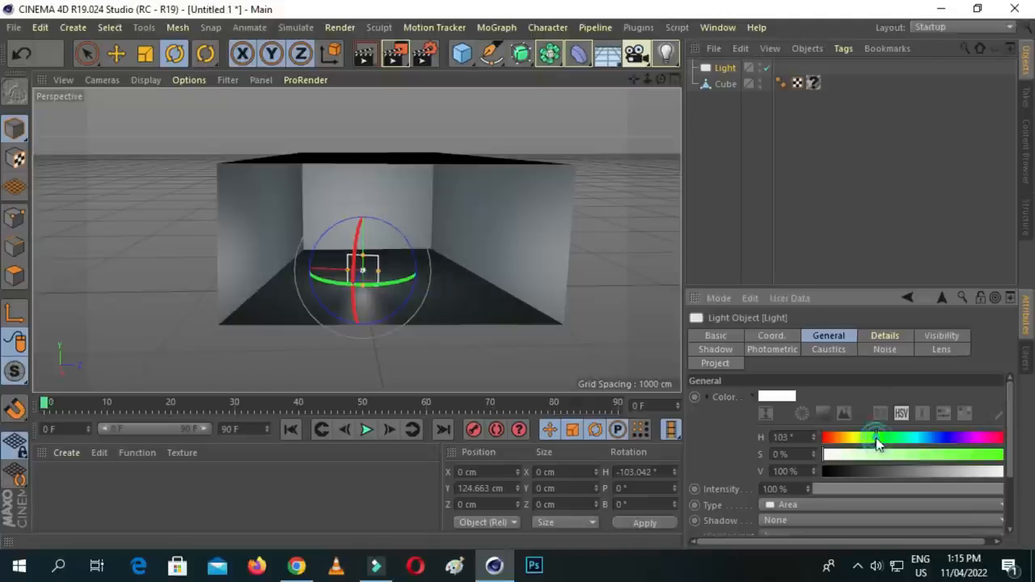
{"action": "left_click", "coordinate": [980, 437]}
{"action": "left_click", "coordinate": [982, 455]}
{"action": "left_click", "coordinate": [972, 472]}
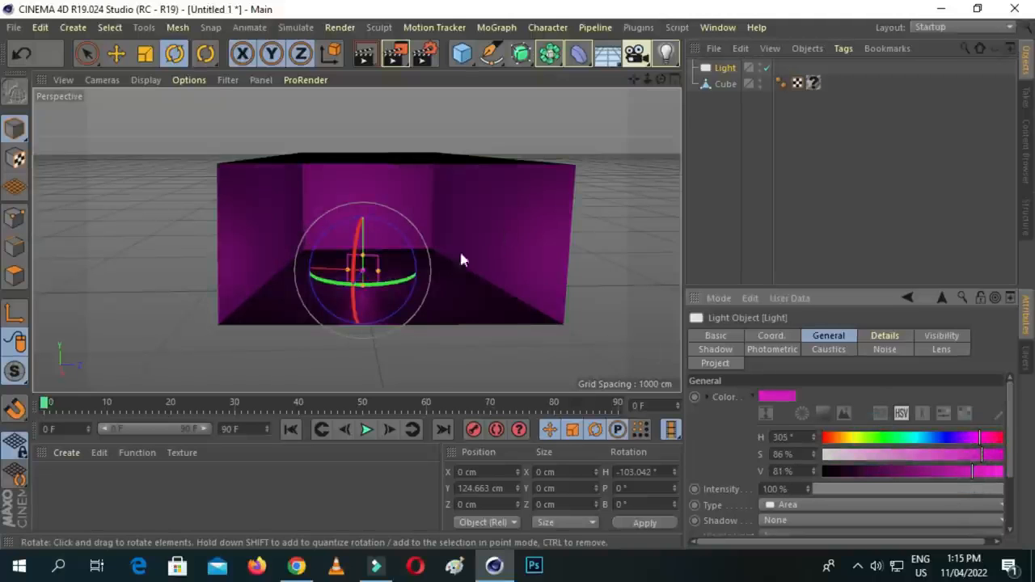
{"action": "scroll", "coordinate": [432, 252], "scroll_direction": "up", "scroll_amount": 5}
{"action": "scroll", "coordinate": [432, 252], "scroll_direction": "down", "scroll_amount": 3}
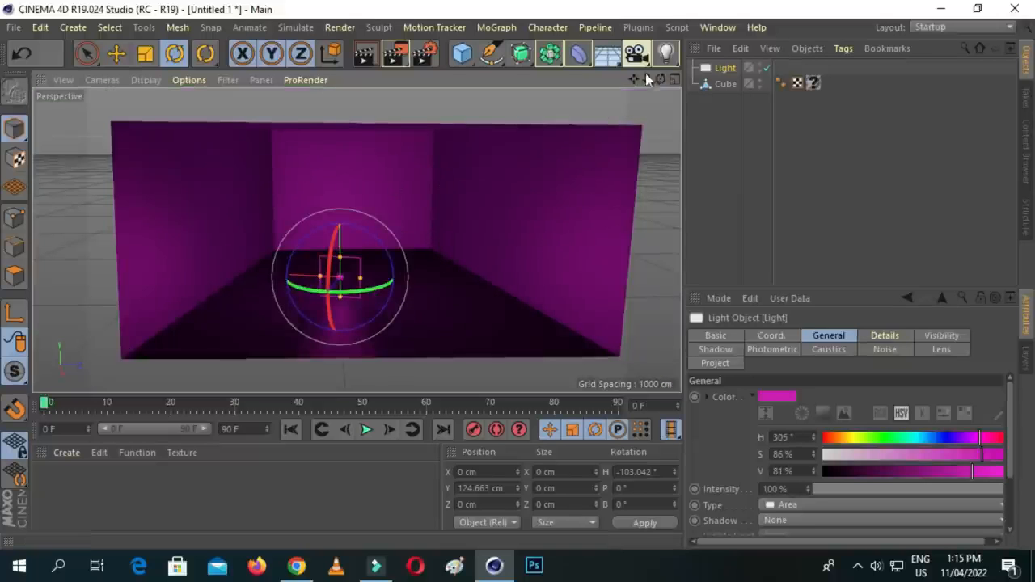
- Add a second area light and move it beside the room's right wall, at about X -700, Y 280, Z 736 cm
{"action": "left_click", "coordinate": [665, 54]}
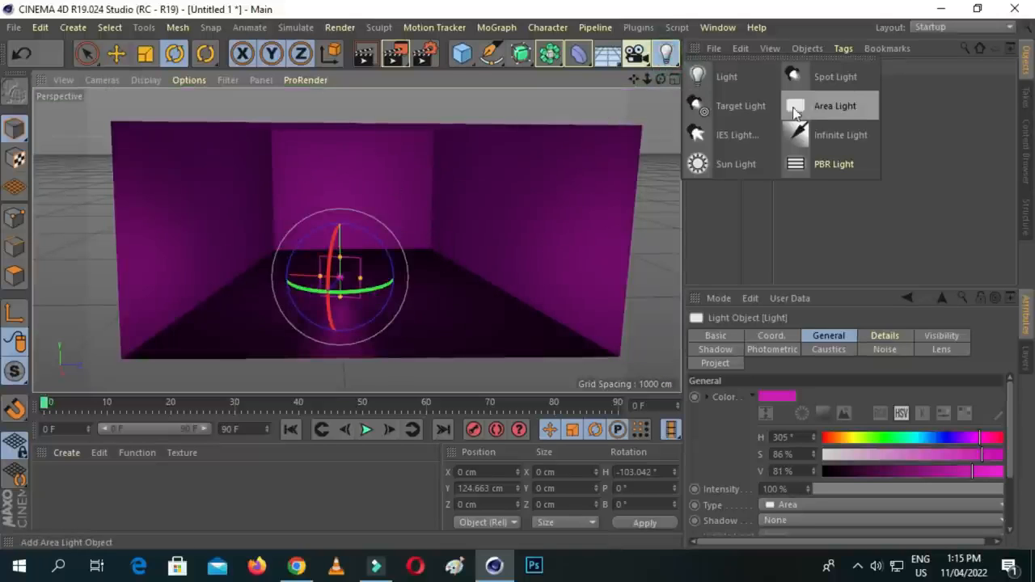
{"action": "left_click", "coordinate": [832, 106]}
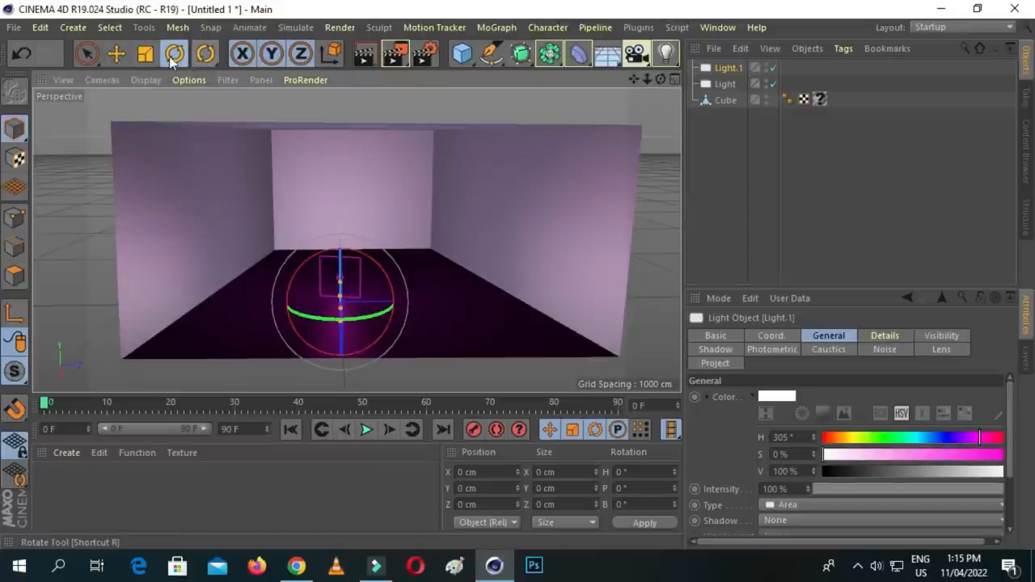
{"action": "left_click", "coordinate": [114, 53]}
{"action": "left_click_drag", "start_coordinate": [421, 305], "coordinate": [564, 302]}
{"action": "left_click_drag", "start_coordinate": [496, 215], "coordinate": [495, 166]}
{"action": "left_click_drag", "start_coordinate": [517, 267], "coordinate": [504, 230]}
- Set the second area light's color to yellow with H 61° and S 74%, and deselect it
{"action": "left_click", "coordinate": [724, 71]}
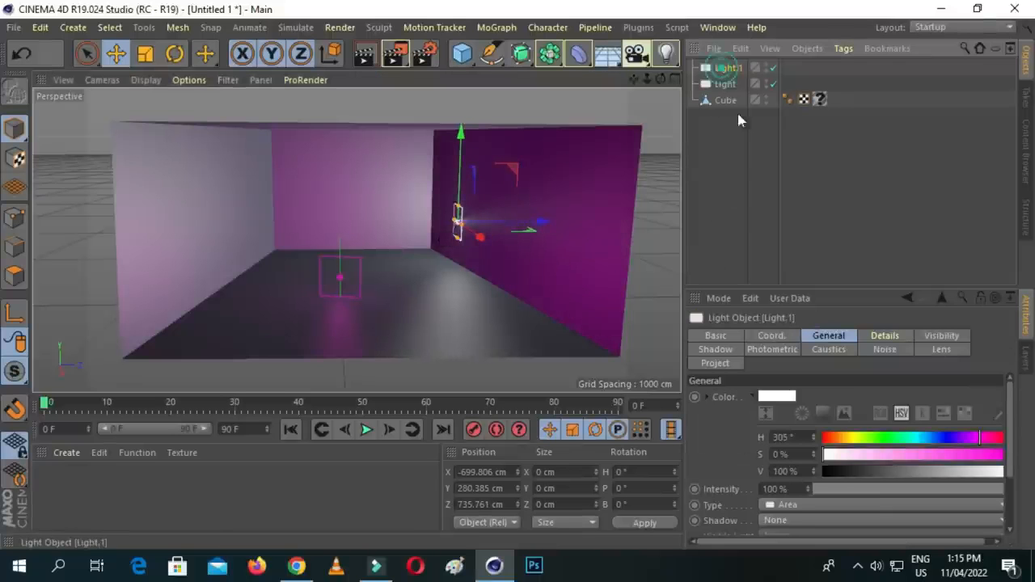
{"action": "left_click", "coordinate": [854, 439]}
{"action": "mouse_move", "coordinate": [952, 454]}
{"action": "left_mouse_down"}
{"action": "mouse_move", "coordinate": [976, 455]}
{"action": "mouse_move", "coordinate": [959, 455]}
{"action": "left_mouse_up"}
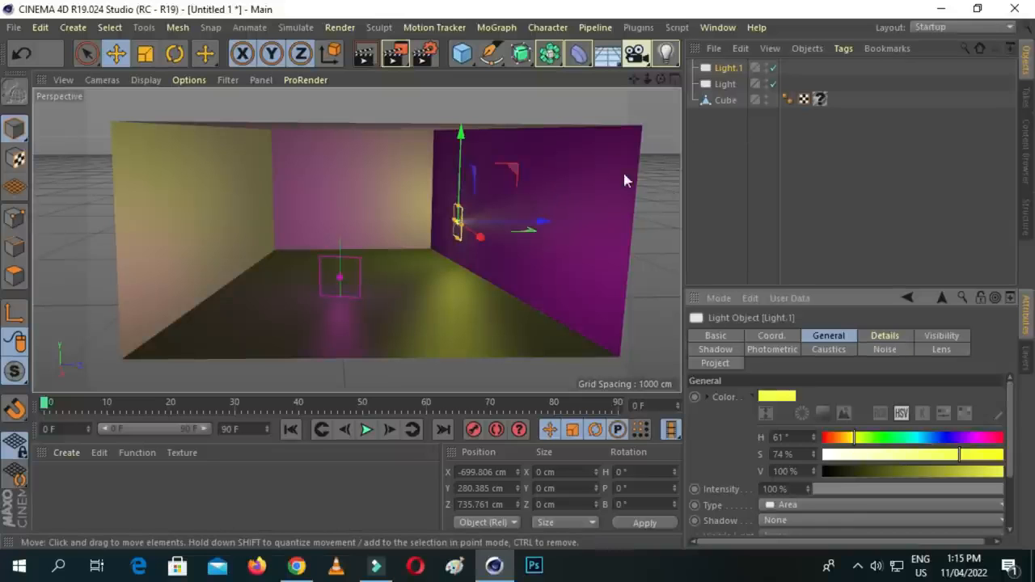
{"action": "left_click", "coordinate": [655, 137]}
{"action": "left_click_drag", "start_coordinate": [652, 83], "coordinate": [620, 97]}
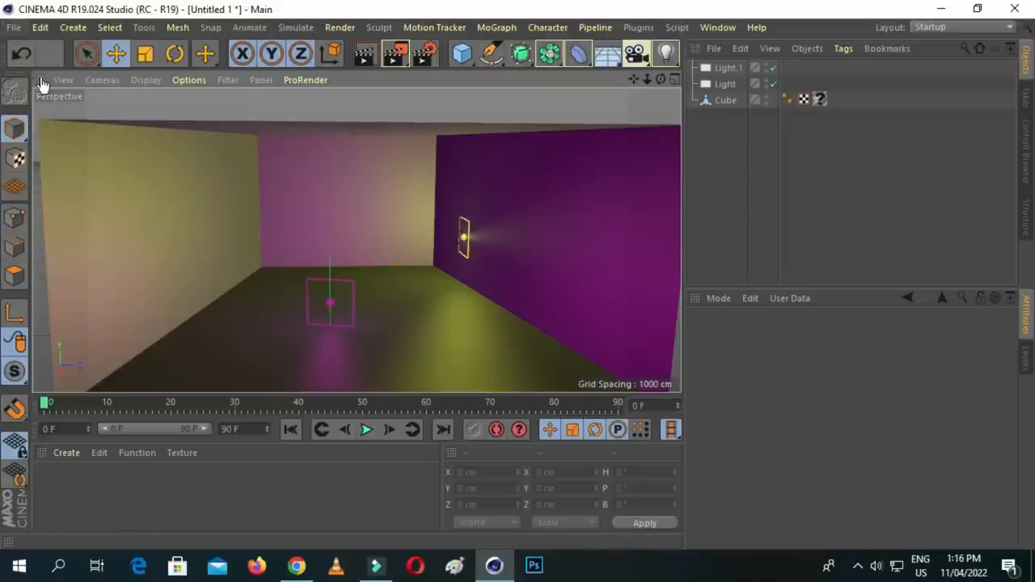
- Merge the character file "talk" from the Desktop's practice > fbx export folder into the scene, accepting the import settings
{"action": "left_click", "coordinate": [13, 28]}
{"action": "left_click", "coordinate": [41, 67]}
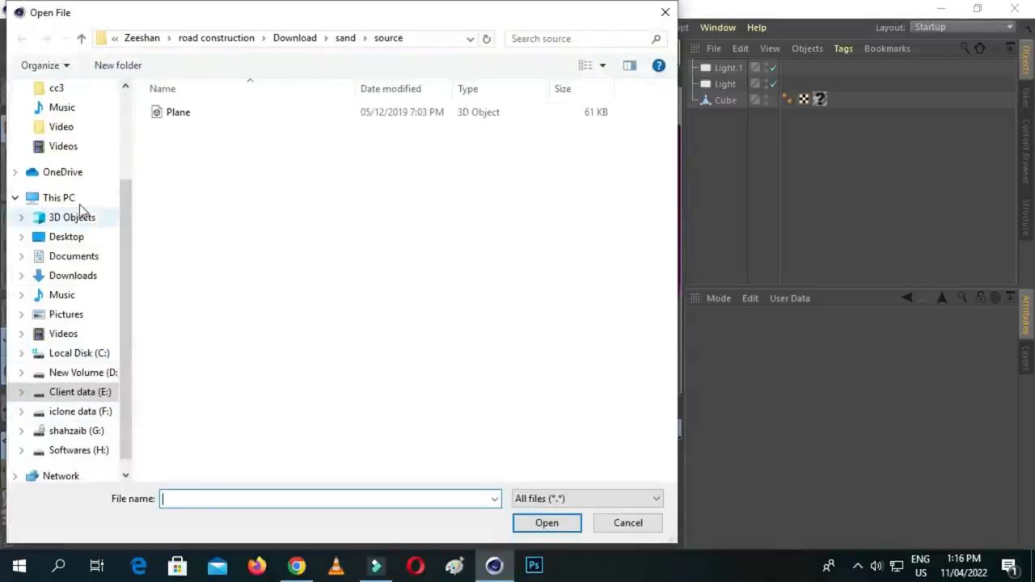
{"action": "left_click", "coordinate": [67, 236]}
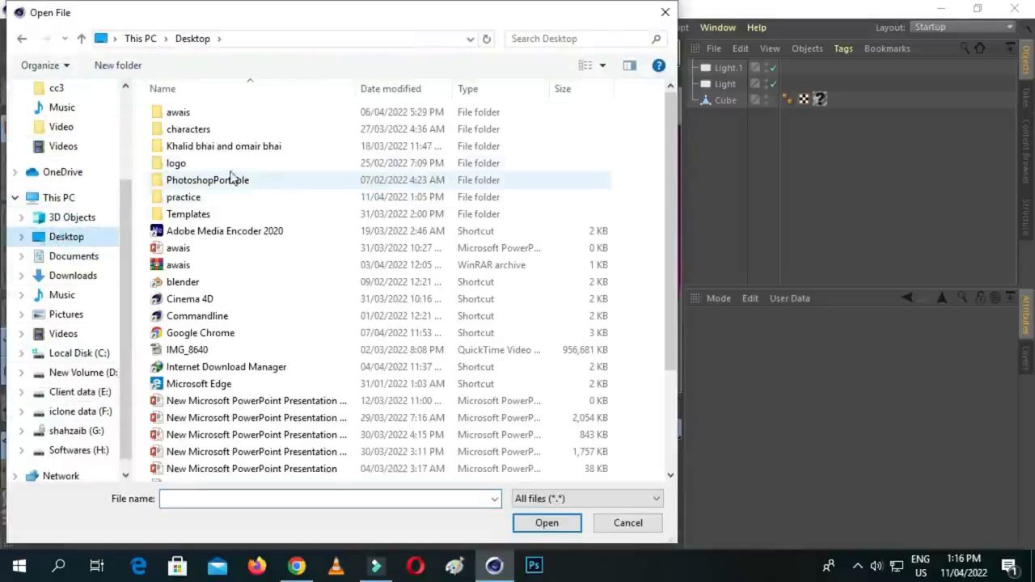
{"action": "double_click", "coordinate": [202, 196]}
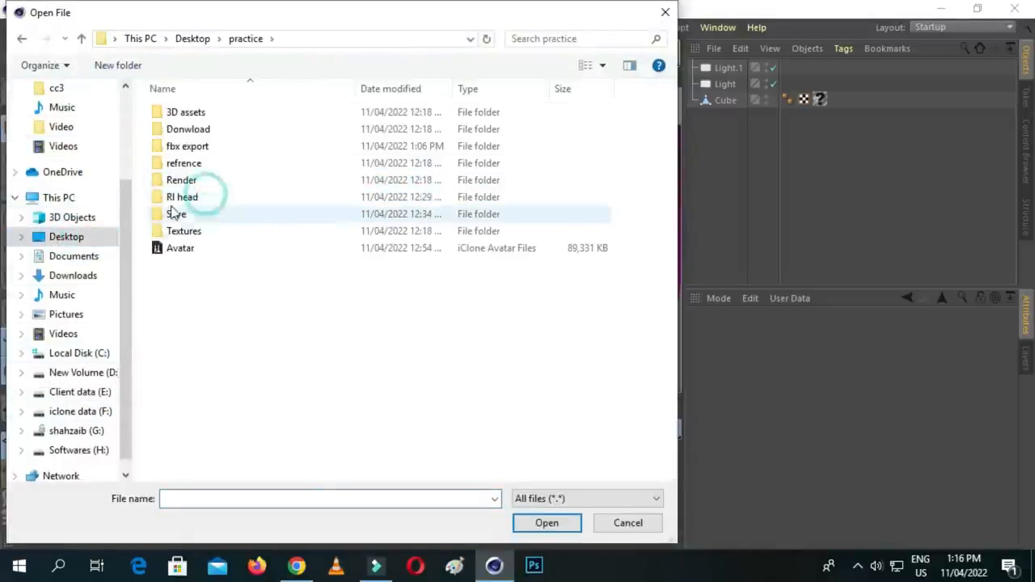
{"action": "double_click", "coordinate": [184, 154]}
{"action": "left_click", "coordinate": [200, 134]}
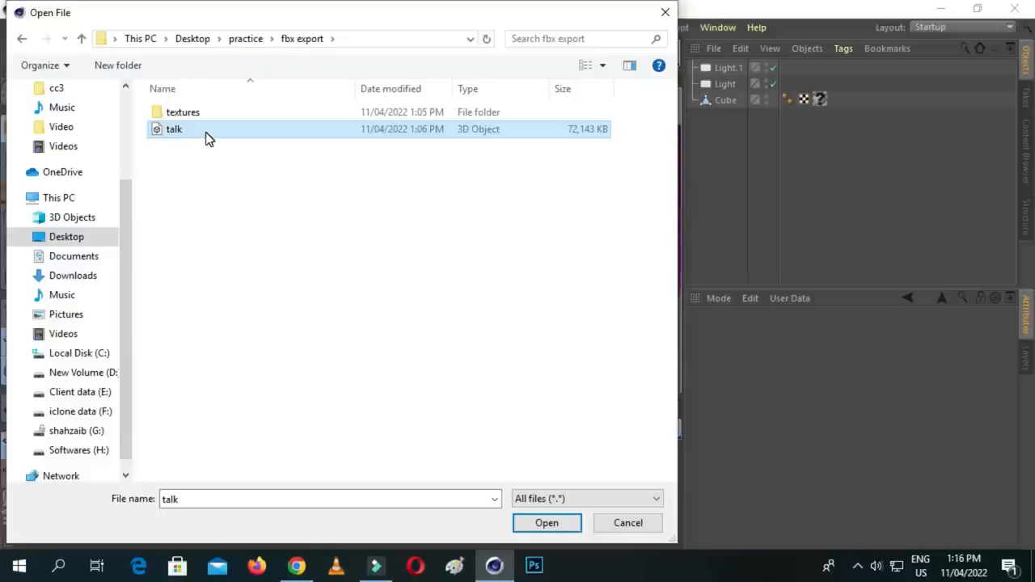
{"action": "left_click", "coordinate": [522, 517]}
{"action": "left_click", "coordinate": [509, 535]}
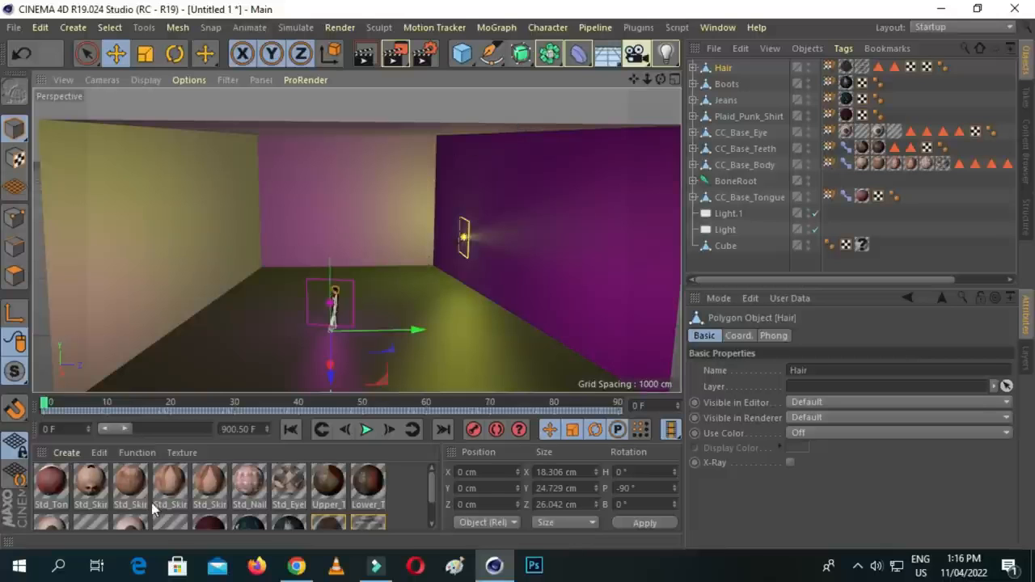
- Group all the imported character objects, from Hair down to CC_Base_Tongue, under one null
{"action": "scroll", "coordinate": [220, 491], "scroll_direction": "down", "scroll_amount": 2}
{"action": "scroll", "coordinate": [223, 490], "scroll_direction": "up", "scroll_amount": 2}
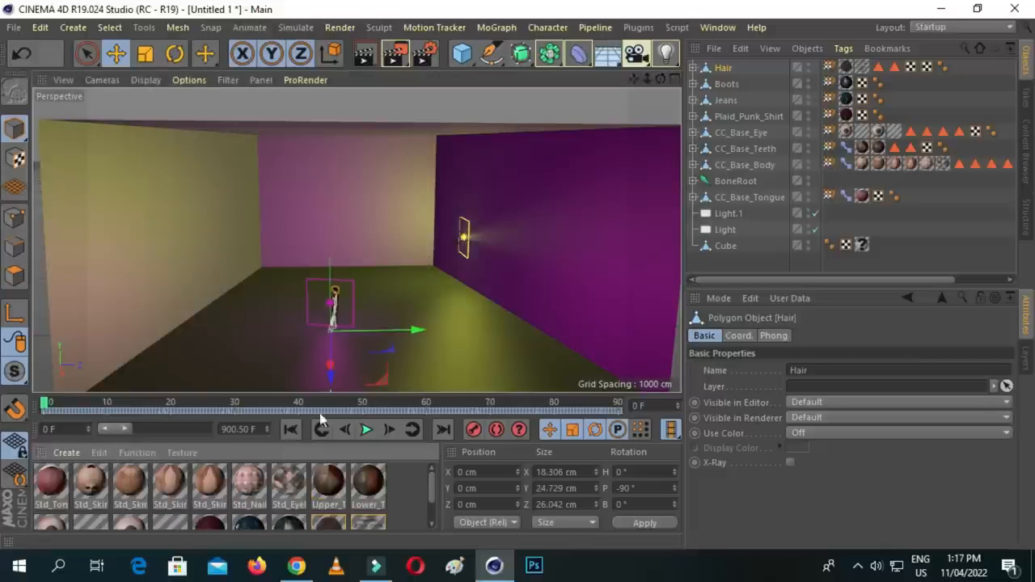
{"action": "left_click", "coordinate": [742, 199]}
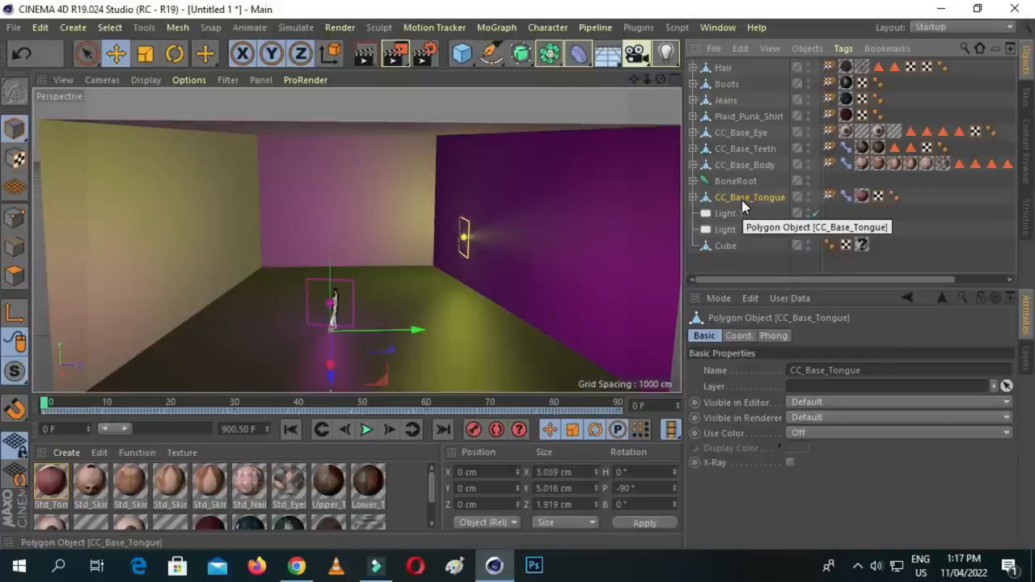
{"action": "left_click", "coordinate": [725, 68], "text": "shift"}
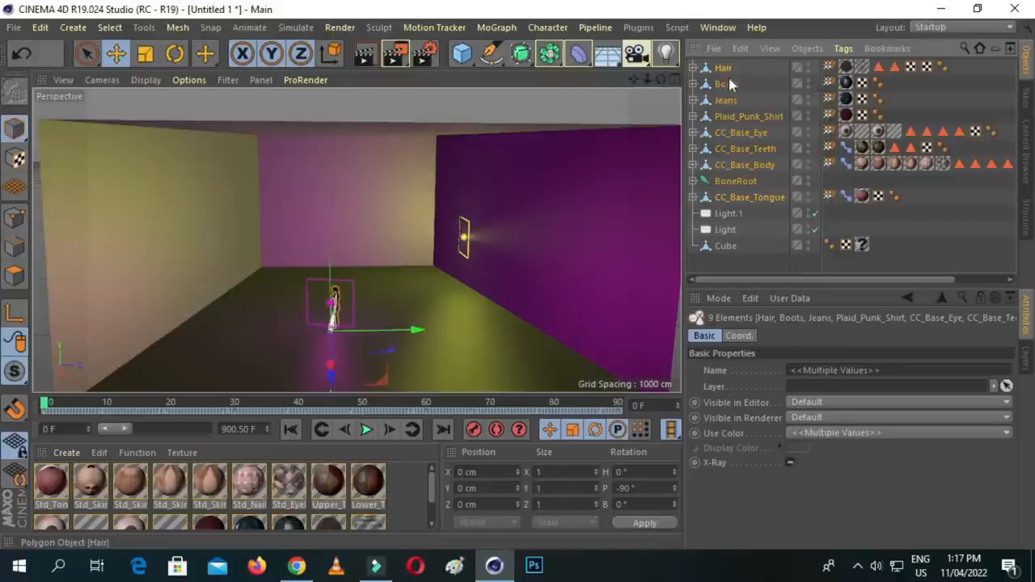
{"action": "right_click", "coordinate": [725, 74]}
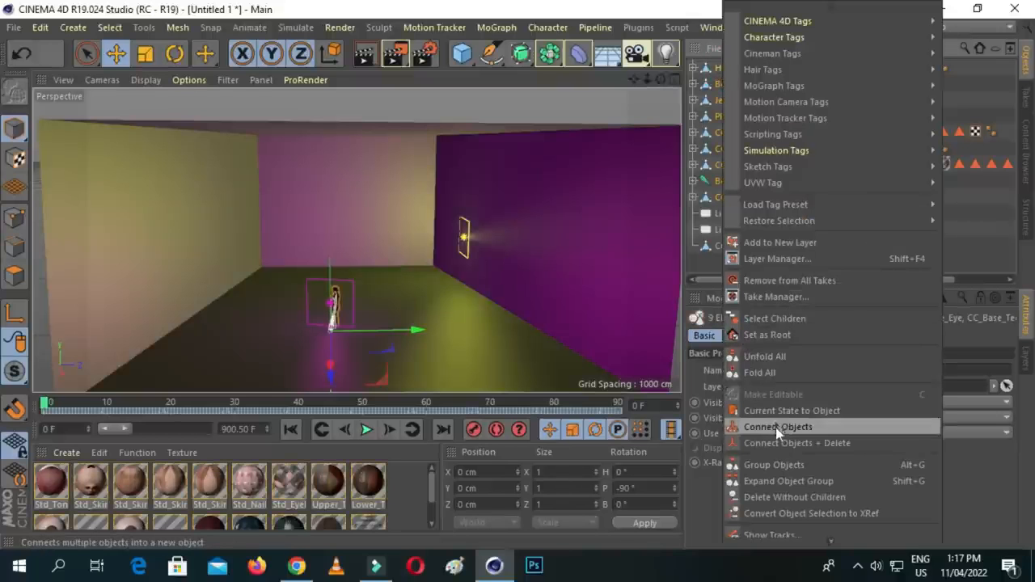
{"action": "left_click", "coordinate": [781, 465]}
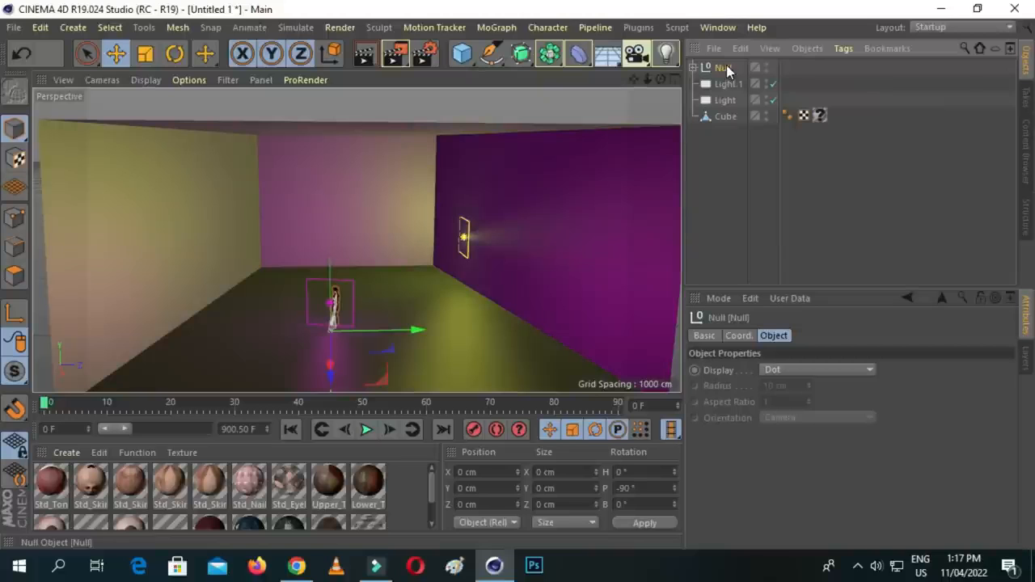
- Rename the new group null to "character"
{"action": "left_click", "coordinate": [726, 66]}
{"action": "double_click", "coordinate": [725, 66]}
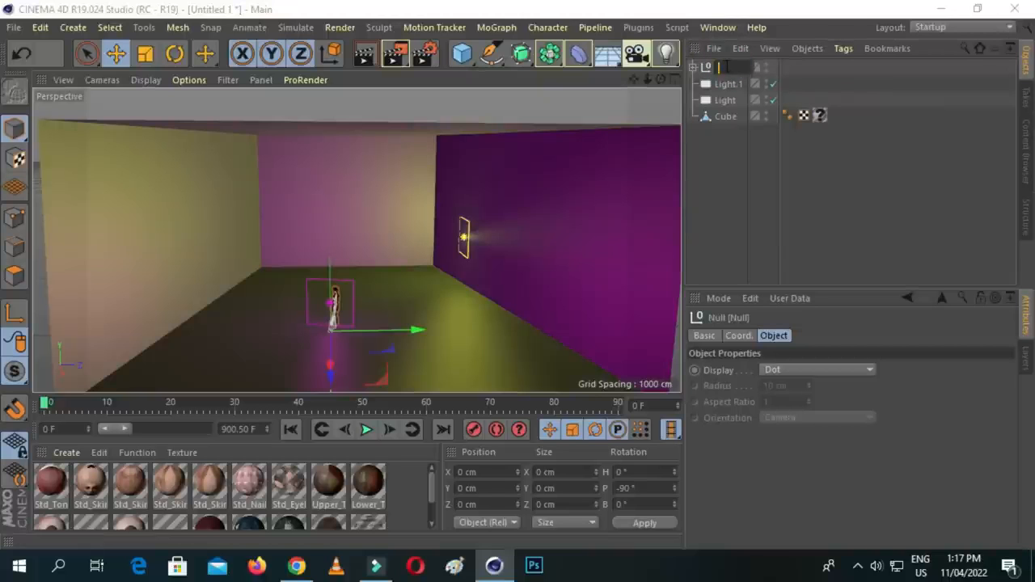
{"action": "type", "text": "character"}
{"action": "key", "text": "Return"}
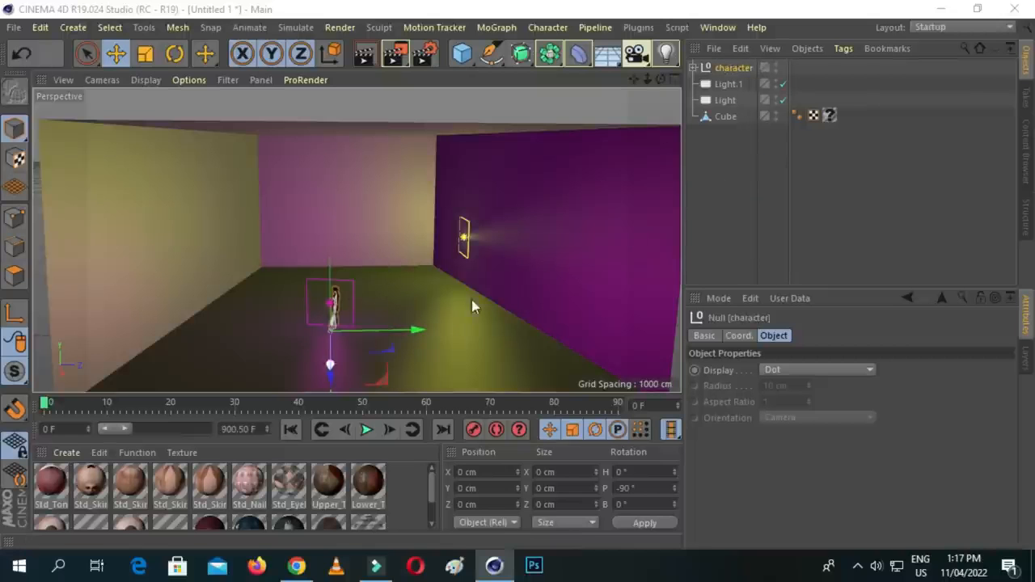
- Extend the visible timeline range to the full 900.50 frames, play the animation briefly, and return to frame 0
{"action": "left_click_drag", "start_coordinate": [126, 427], "coordinate": [208, 429]}
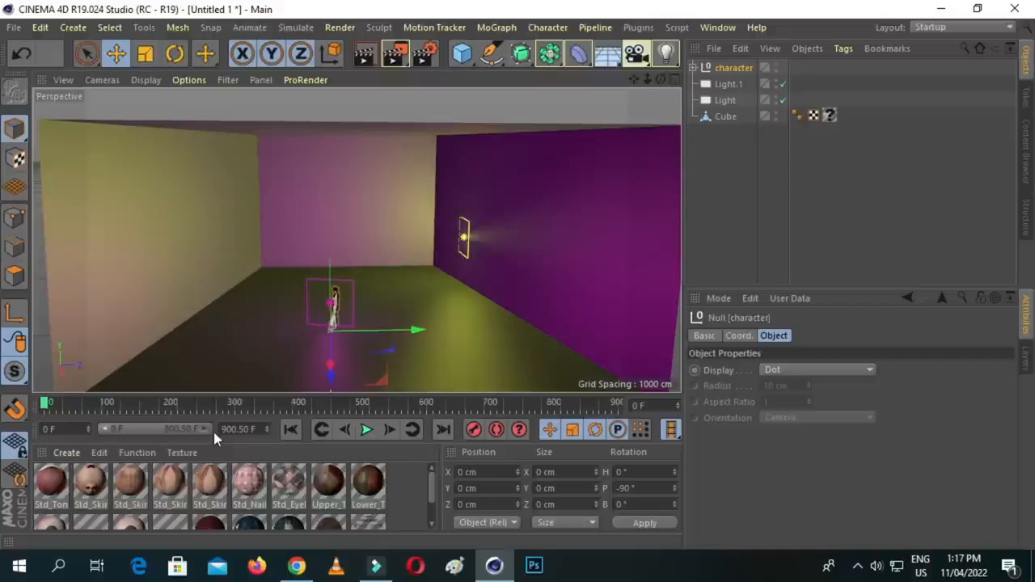
{"action": "left_click", "coordinate": [364, 433]}
{"action": "left_click", "coordinate": [366, 434]}
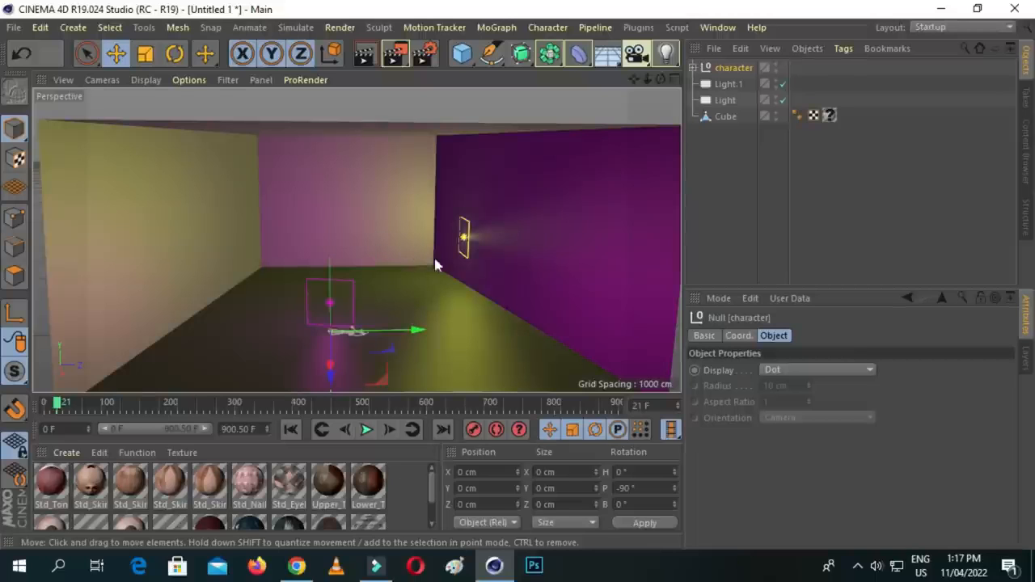
{"action": "left_click_drag", "start_coordinate": [57, 402], "coordinate": [29, 413]}
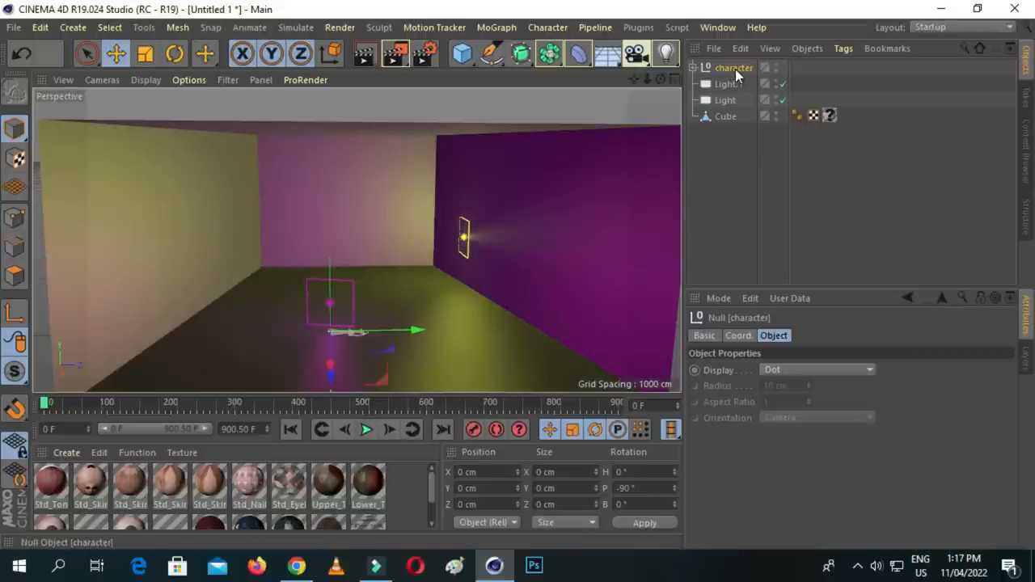
- Set the character group's pitch rotation to 0° so that it stands upright
{"action": "left_click", "coordinate": [649, 489]}
{"action": "type", "text": "0"}
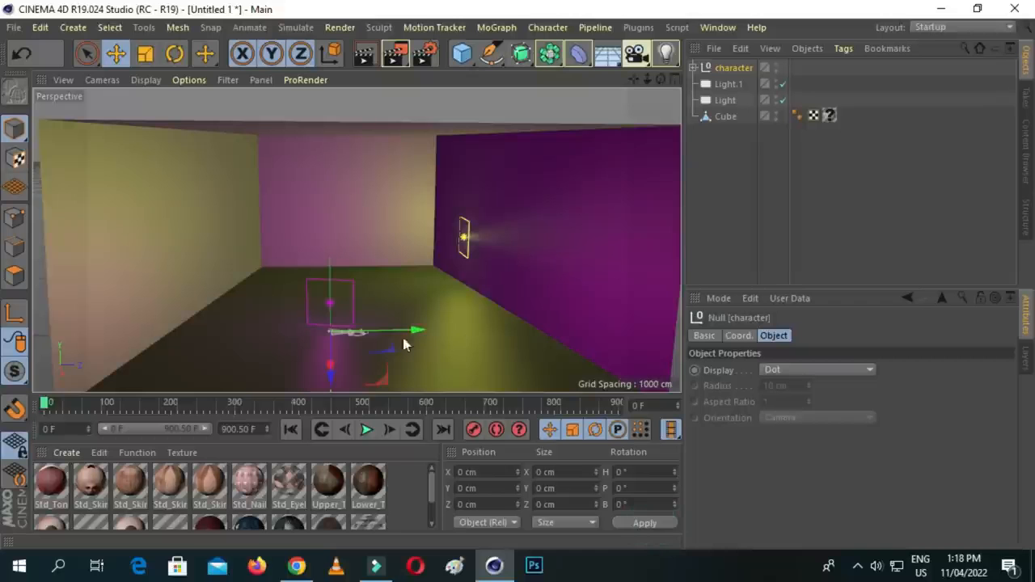
{"action": "scroll", "coordinate": [316, 346], "scroll_direction": "up", "scroll_amount": 2}
{"action": "scroll", "coordinate": [315, 346], "scroll_direction": "up", "scroll_amount": 2}
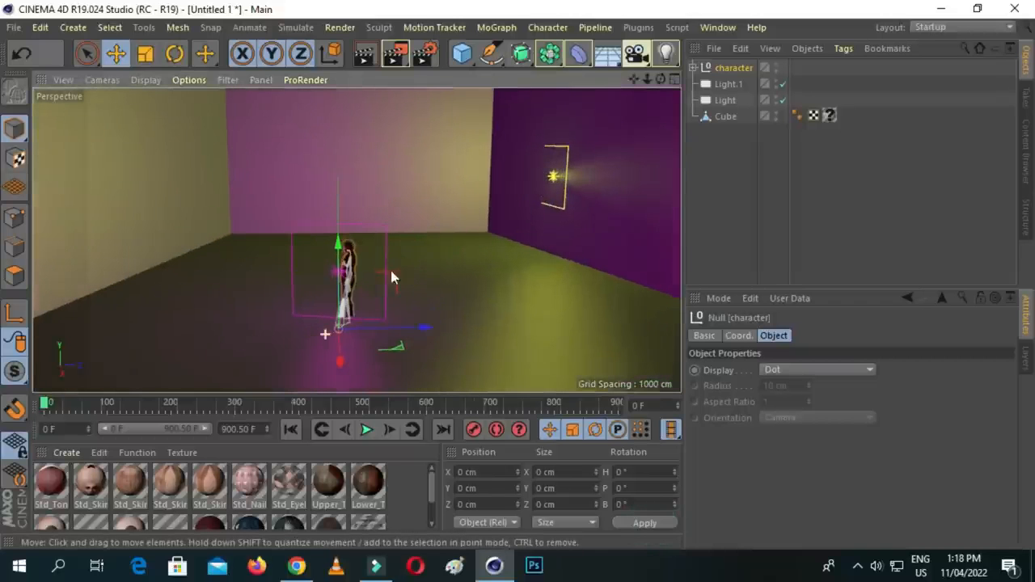
{"action": "left_click_drag", "start_coordinate": [49, 403], "coordinate": [24, 407]}
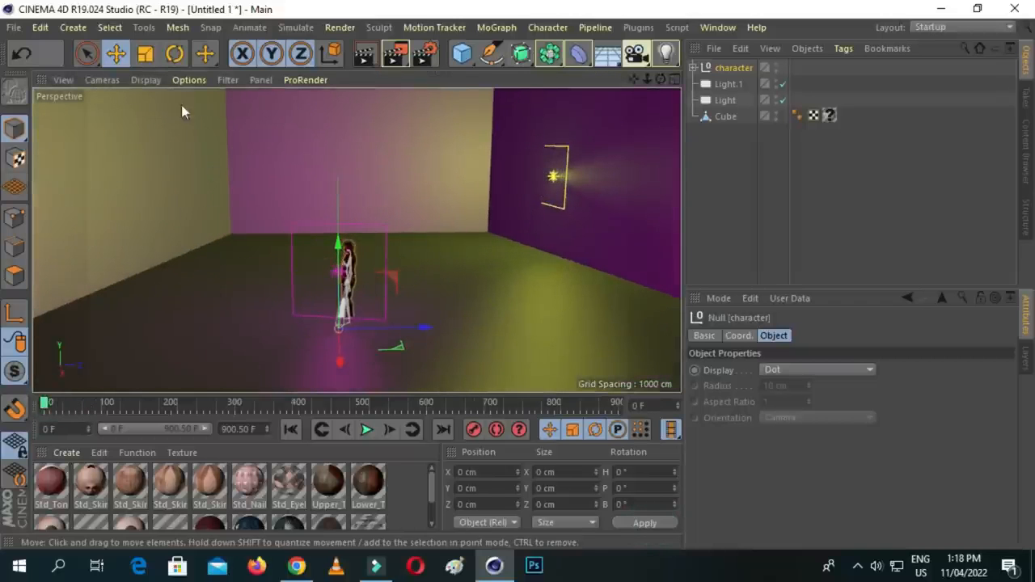
- Rotate the character group's heading to about 92.7° so that it faces the open front of the room
{"action": "scroll", "coordinate": [388, 214], "scroll_direction": "down", "scroll_amount": 2}
{"action": "left_click_drag", "start_coordinate": [635, 80], "coordinate": [629, 119]}
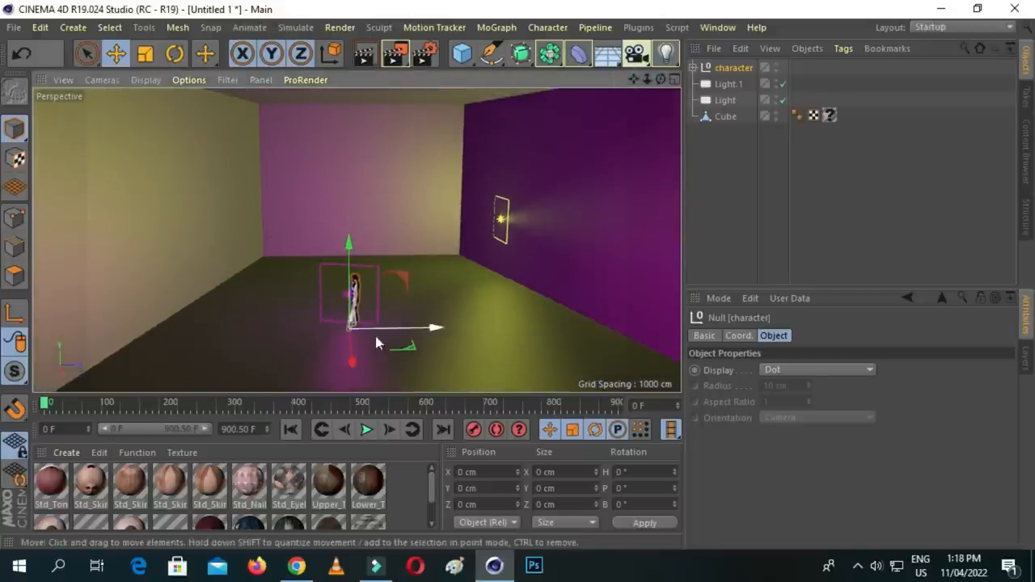
{"action": "left_click", "coordinate": [174, 54]}
{"action": "left_click_drag", "start_coordinate": [371, 351], "coordinate": [416, 325]}
{"action": "left_click", "coordinate": [116, 53]}
{"action": "scroll", "coordinate": [327, 332], "scroll_direction": "up", "scroll_amount": 5}
{"action": "scroll", "coordinate": [349, 342], "scroll_direction": "up", "scroll_amount": 2}
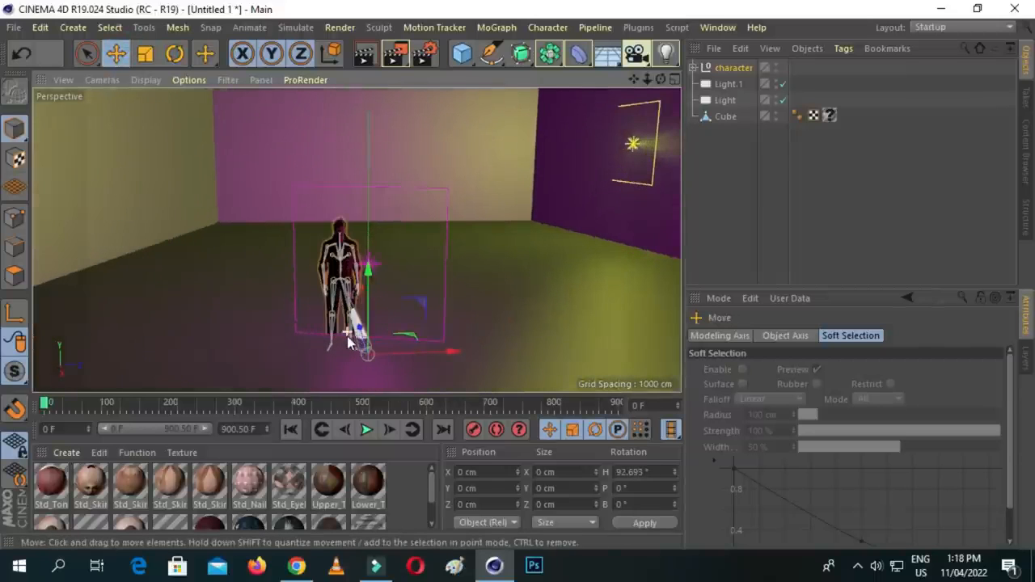
- Raise the character onto the floor at Y about 22 cm and move it to about X -528, Z 111 cm
{"action": "left_click_drag", "start_coordinate": [368, 270], "coordinate": [368, 256]}
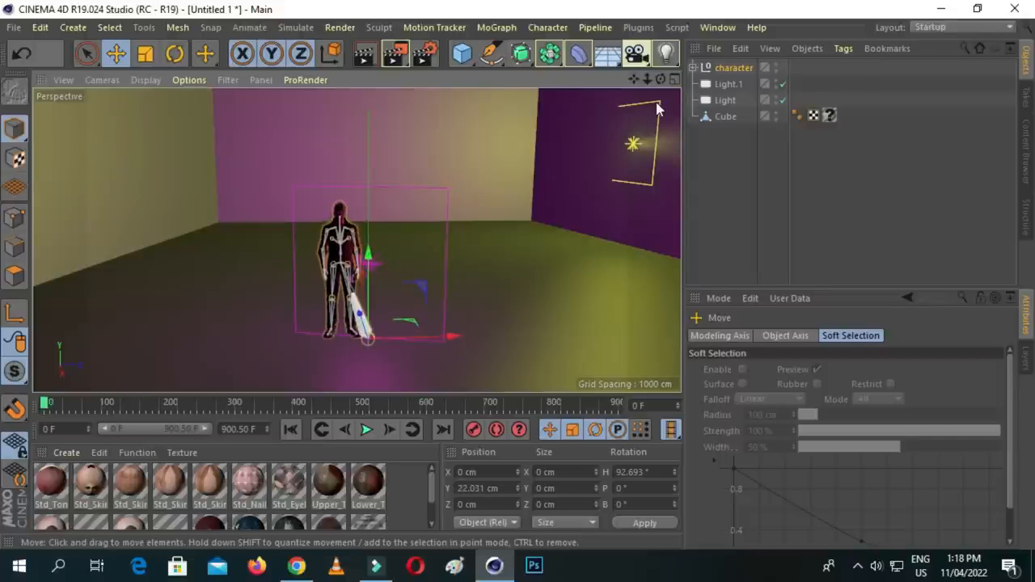
{"action": "left_click_drag", "start_coordinate": [660, 79], "coordinate": [663, 79]}
{"action": "left_click_drag", "start_coordinate": [661, 79], "coordinate": [687, 82]}
{"action": "left_click_drag", "start_coordinate": [420, 281], "coordinate": [527, 226]}
{"action": "scroll", "coordinate": [517, 222], "scroll_direction": "up", "scroll_amount": 4}
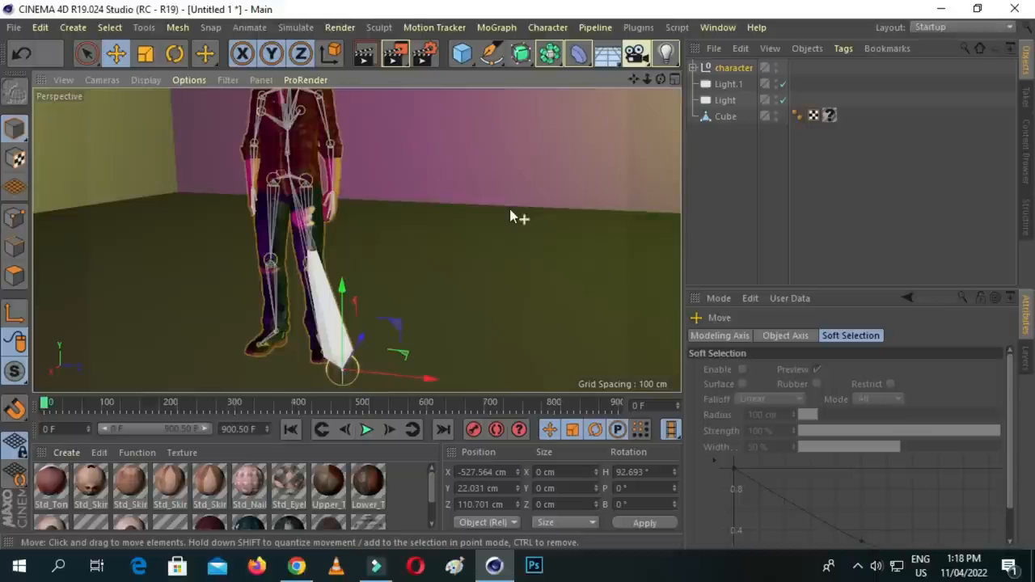
- Frame the character's upper body from the front and render the view to examine the lighting on it
{"action": "scroll", "coordinate": [509, 210], "scroll_direction": "down", "scroll_amount": 3}
{"action": "left_click_drag", "start_coordinate": [633, 78], "coordinate": [356, 240]}
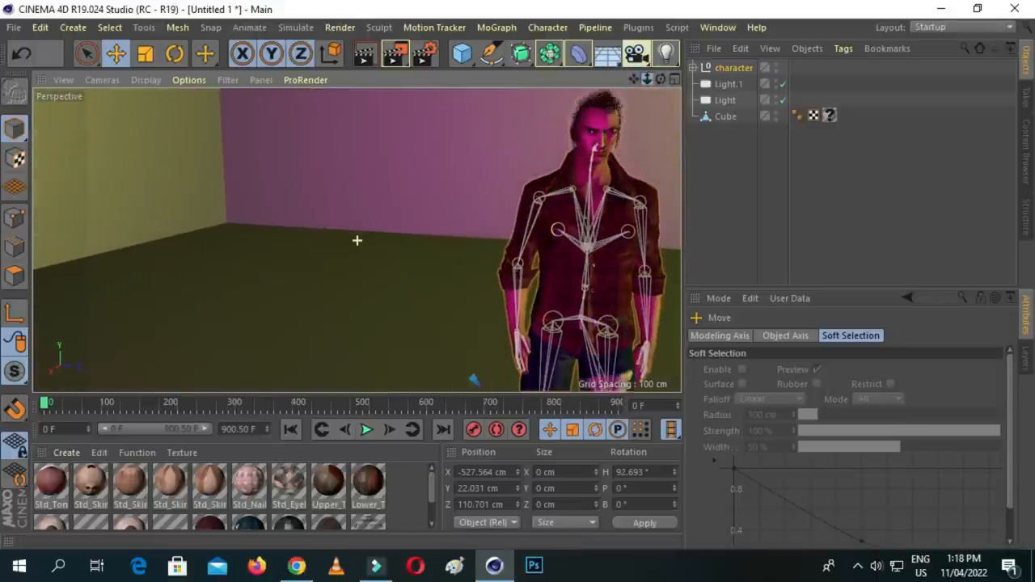
{"action": "left_click_drag", "start_coordinate": [632, 82], "coordinate": [357, 240]}
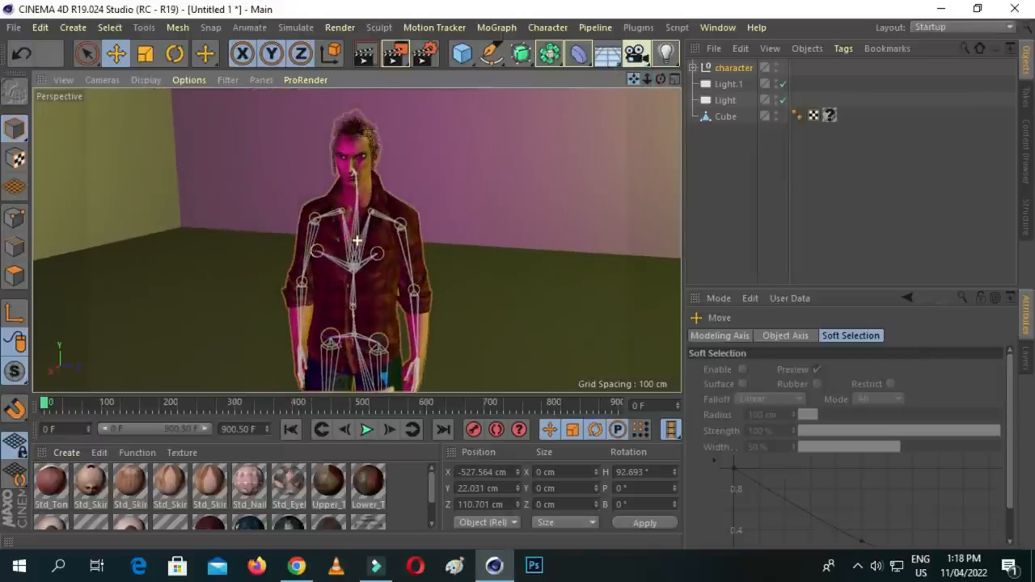
{"action": "left_click_drag", "start_coordinate": [661, 79], "coordinate": [356, 239]}
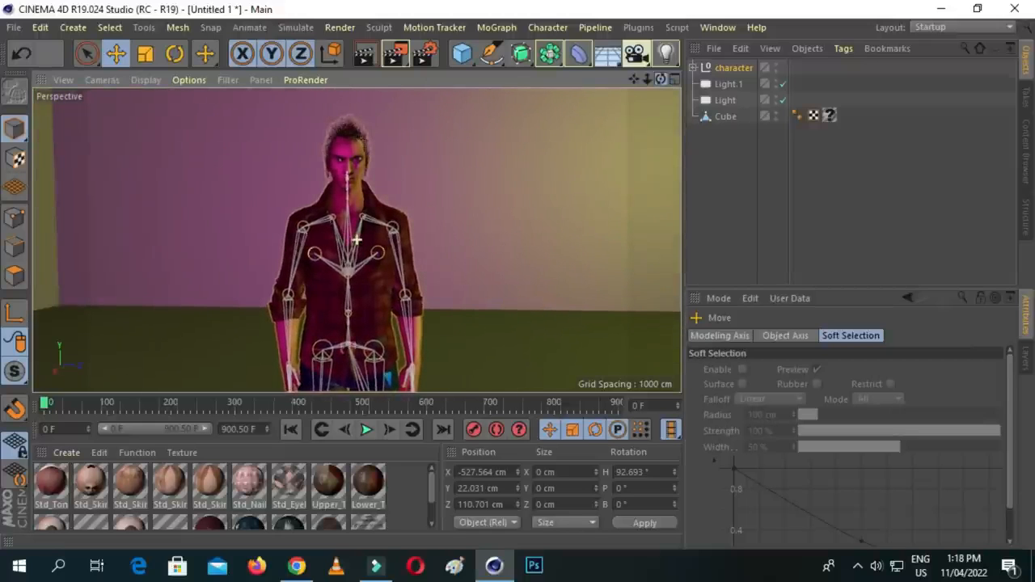
{"action": "left_click_drag", "start_coordinate": [646, 81], "coordinate": [652, 32]}
{"action": "left_click_drag", "start_coordinate": [662, 81], "coordinate": [356, 239]}
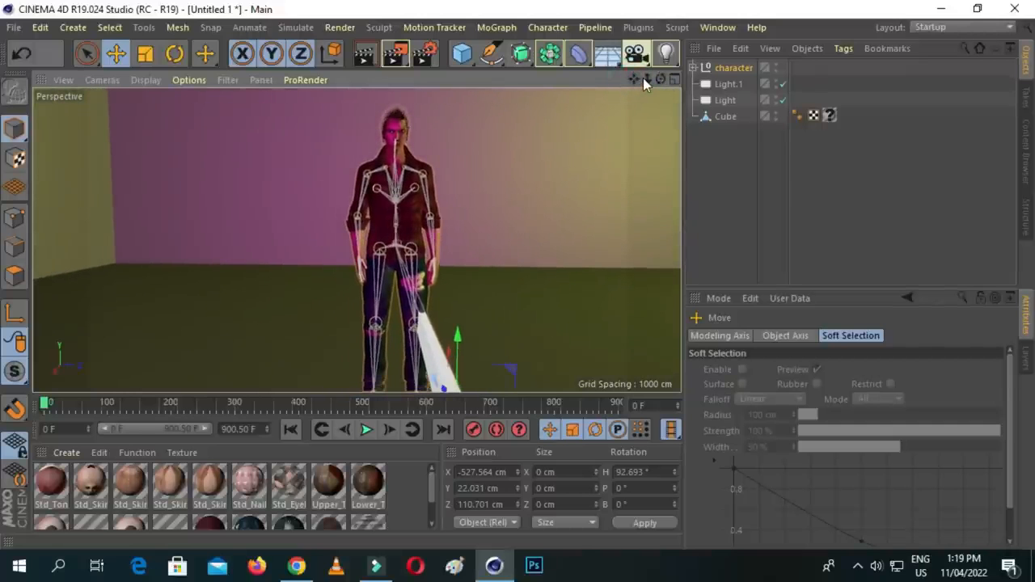
{"action": "mouse_move", "coordinate": [634, 82]}
{"action": "left_mouse_down"}
{"action": "mouse_move", "coordinate": [661, 89]}
{"action": "mouse_move", "coordinate": [617, 72]}
{"action": "mouse_move", "coordinate": [646, 78]}
{"action": "left_mouse_up"}
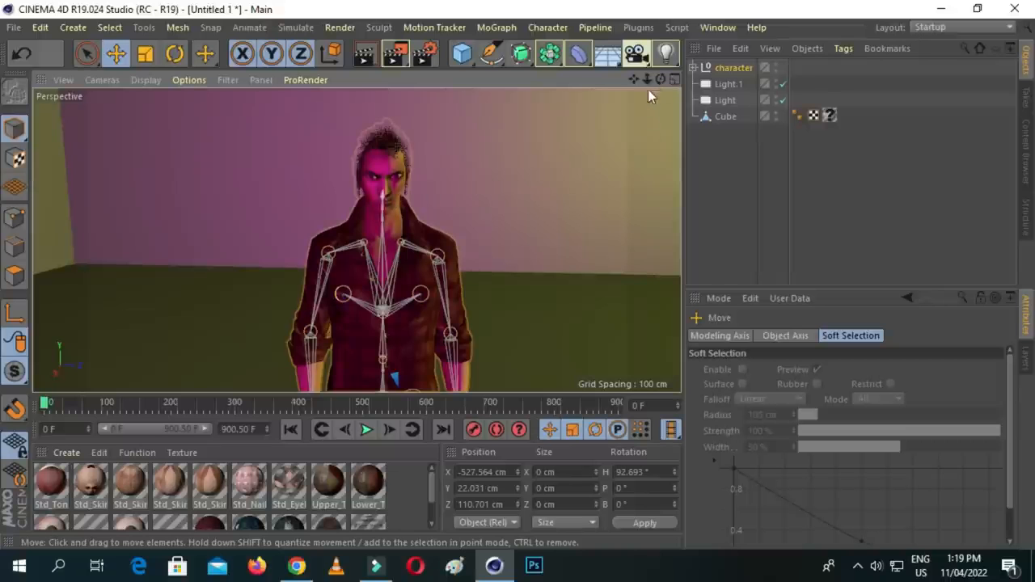
{"action": "mouse_move", "coordinate": [661, 80]}
{"action": "left_mouse_down"}
{"action": "mouse_move", "coordinate": [602, 78]}
{"action": "mouse_move", "coordinate": [659, 76]}
{"action": "left_mouse_up"}
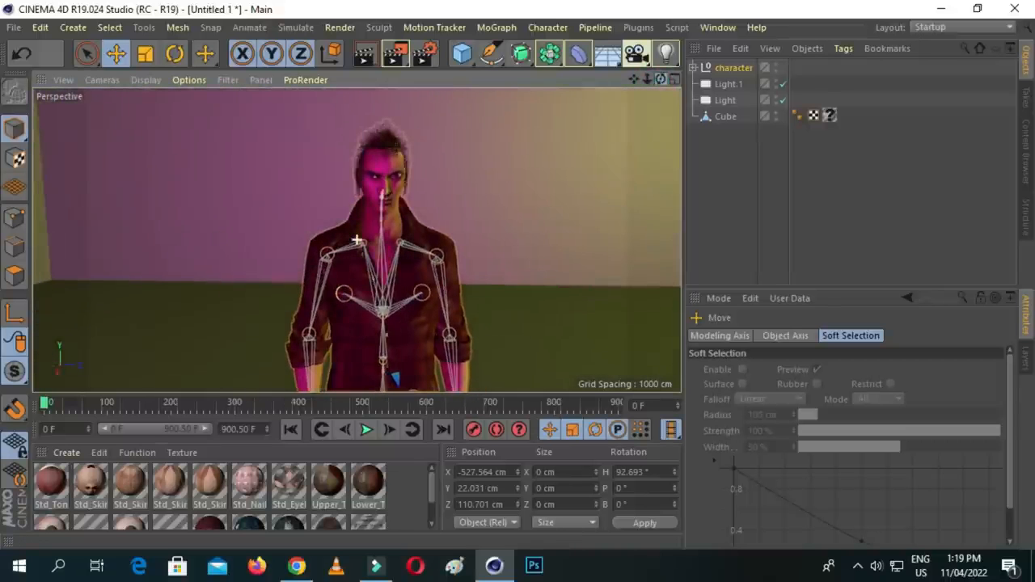
{"action": "left_click", "coordinate": [365, 53]}
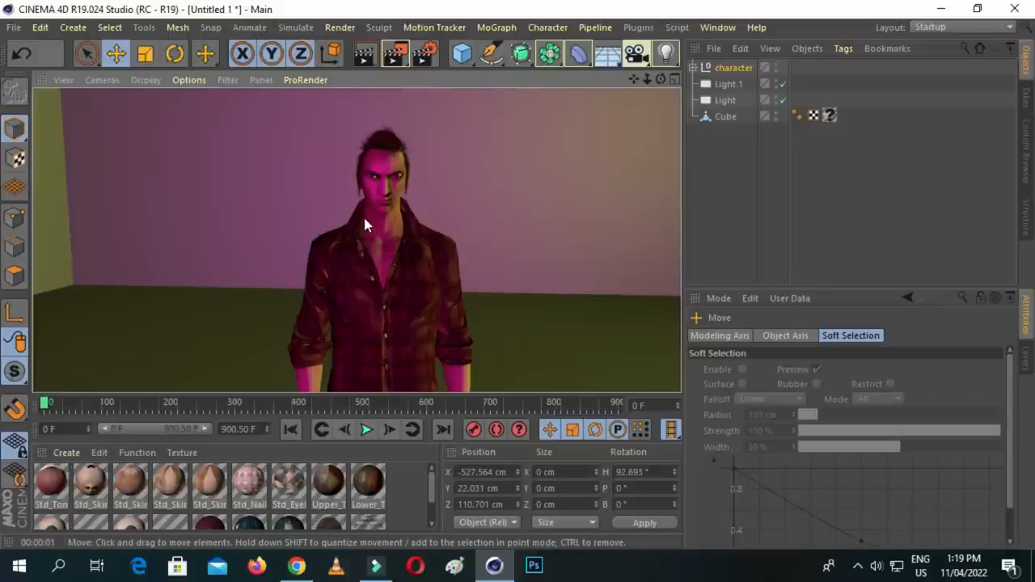
{"action": "mouse_move", "coordinate": [636, 80]}
{"action": "left_mouse_down"}
{"action": "mouse_move", "coordinate": [631, 66]}
{"action": "mouse_move", "coordinate": [644, 87]}
{"action": "mouse_move", "coordinate": [631, 45]}
{"action": "mouse_move", "coordinate": [636, 84]}
{"action": "mouse_move", "coordinate": [645, 84]}
{"action": "mouse_move", "coordinate": [636, 75]}
{"action": "left_mouse_up"}
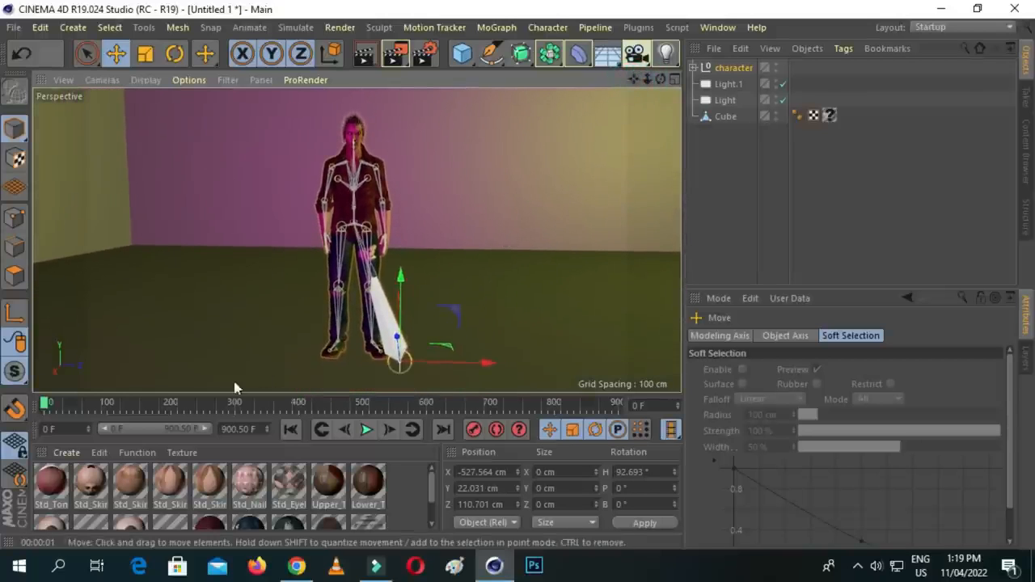
- Play the character's animation to check its motion in the room, and return to frame 0
{"action": "left_click", "coordinate": [363, 431]}
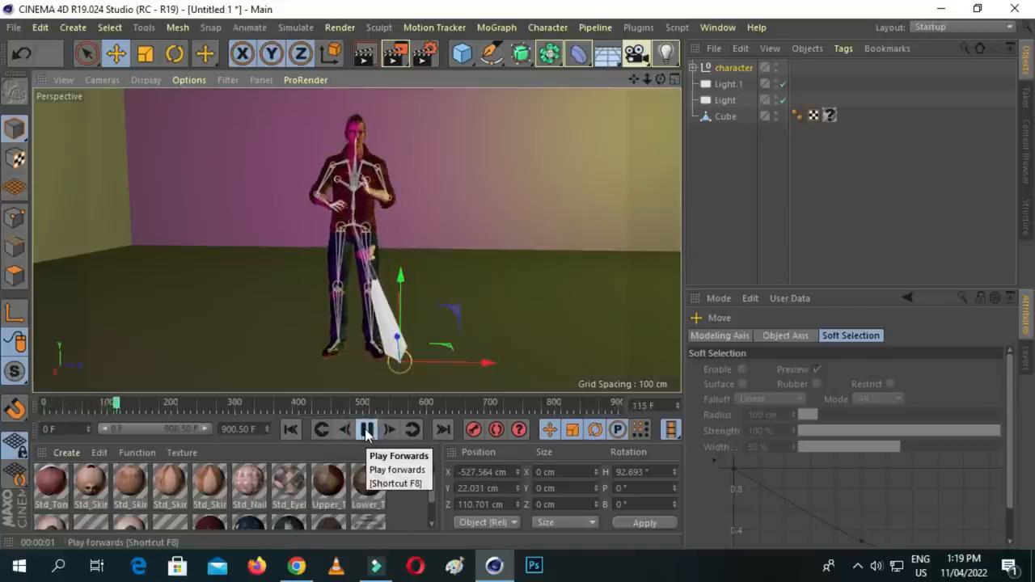
{"action": "left_click", "coordinate": [366, 429]}
{"action": "left_click_drag", "start_coordinate": [128, 403], "coordinate": [45, 402]}
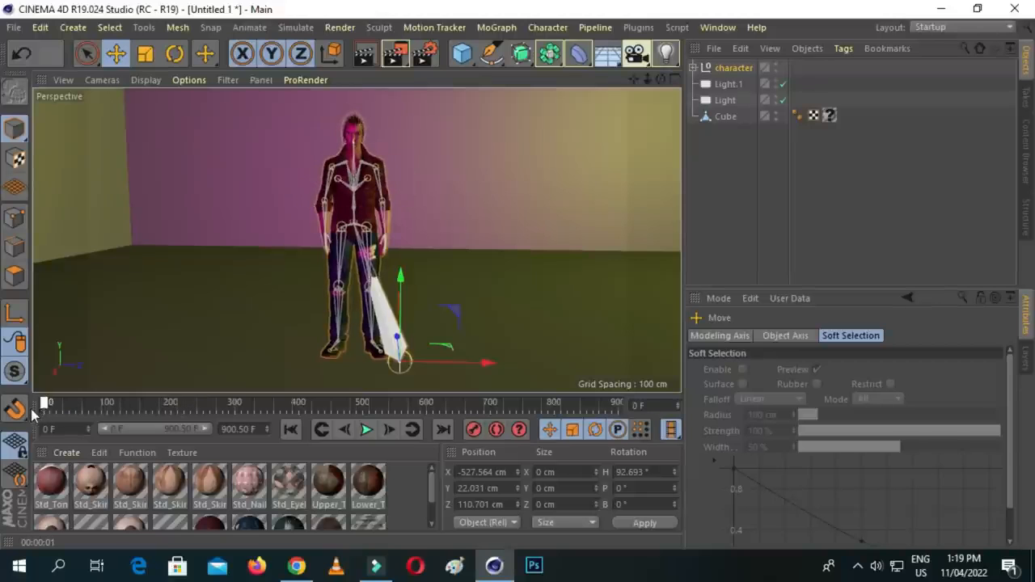
- Add an active camera and record its keyframe at frame 0 from about X 343, Y 340, Z 343 cm, heading 108.9°
{"action": "mouse_move", "coordinate": [633, 79]}
{"action": "left_mouse_down"}
{"action": "mouse_move", "coordinate": [577, 81]}
{"action": "mouse_move", "coordinate": [632, 80]}
{"action": "mouse_move", "coordinate": [633, 95]}
{"action": "mouse_move", "coordinate": [676, 80]}
{"action": "mouse_move", "coordinate": [702, 94]}
{"action": "mouse_move", "coordinate": [647, 81]}
{"action": "mouse_move", "coordinate": [692, 79]}
{"action": "mouse_move", "coordinate": [634, 66]}
{"action": "left_mouse_up"}
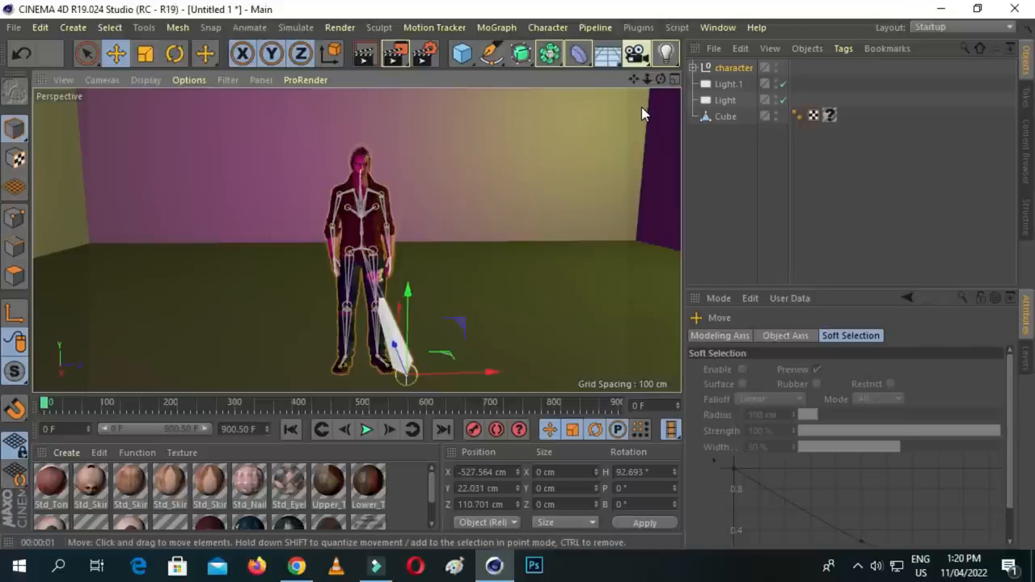
{"action": "left_click_drag", "start_coordinate": [647, 79], "coordinate": [702, 74]}
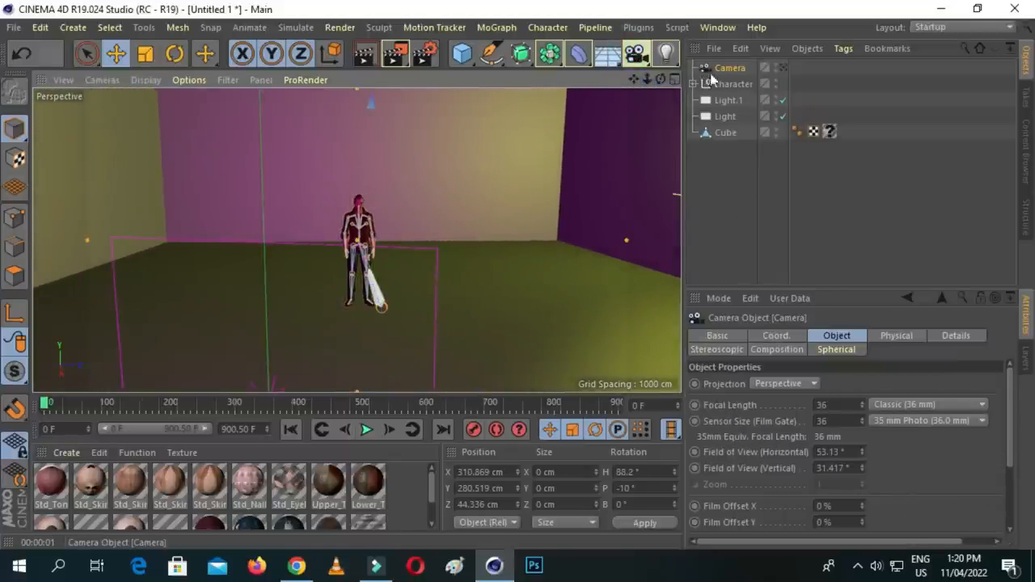
{"action": "left_click", "coordinate": [784, 69]}
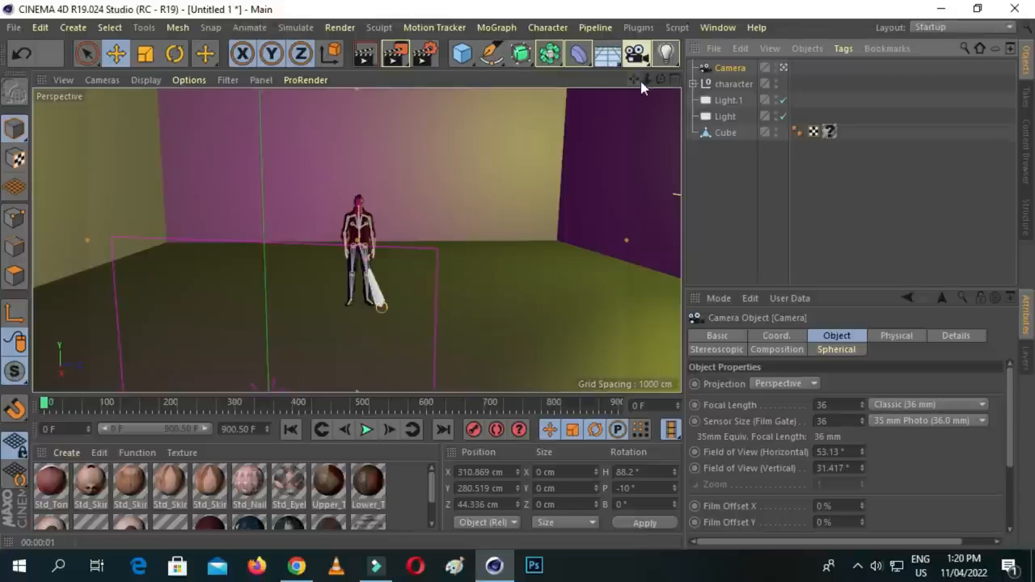
{"action": "mouse_move", "coordinate": [648, 79]}
{"action": "left_mouse_down"}
{"action": "mouse_move", "coordinate": [612, 84]}
{"action": "mouse_move", "coordinate": [660, 80]}
{"action": "mouse_move", "coordinate": [650, 80]}
{"action": "left_mouse_up"}
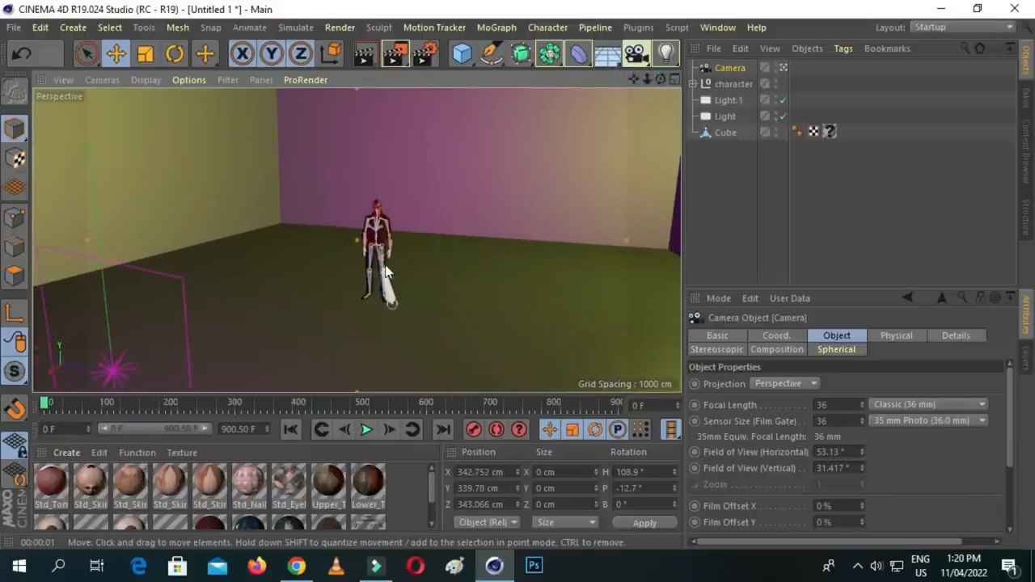
{"action": "left_click", "coordinate": [473, 431]}
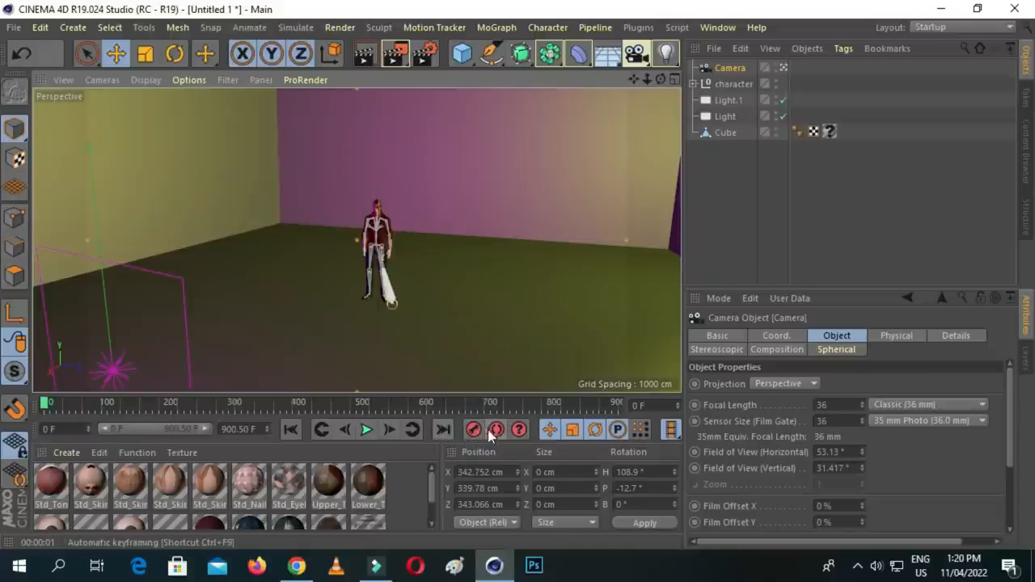
- At frame 332, bring the camera to the character's upper body at about X -373, Y 183, Z 47 cm, heading 85°, and record its keyframe
{"action": "left_click_drag", "start_coordinate": [46, 409], "coordinate": [305, 396]}
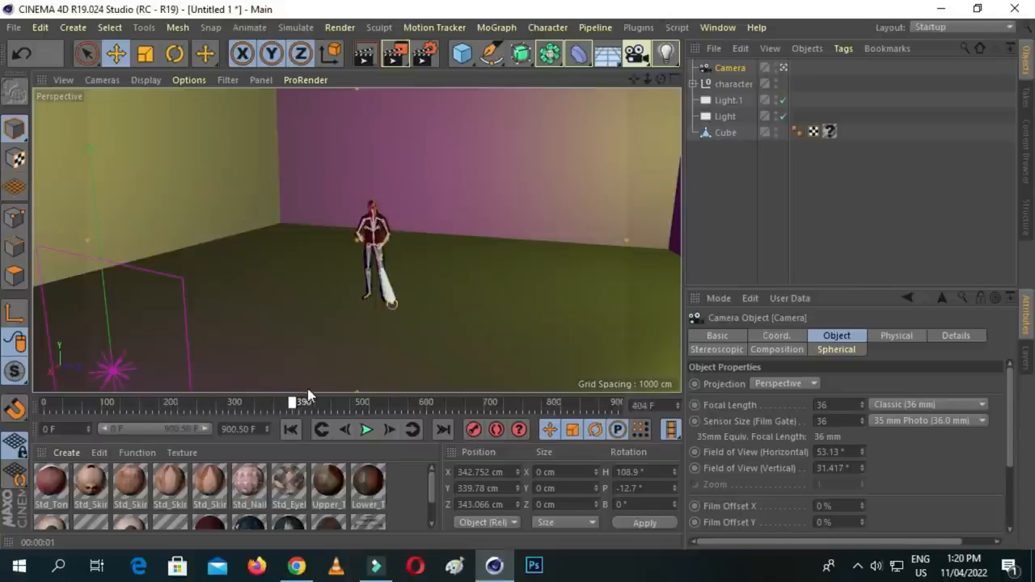
{"action": "left_click_drag", "start_coordinate": [394, 398], "coordinate": [253, 405]}
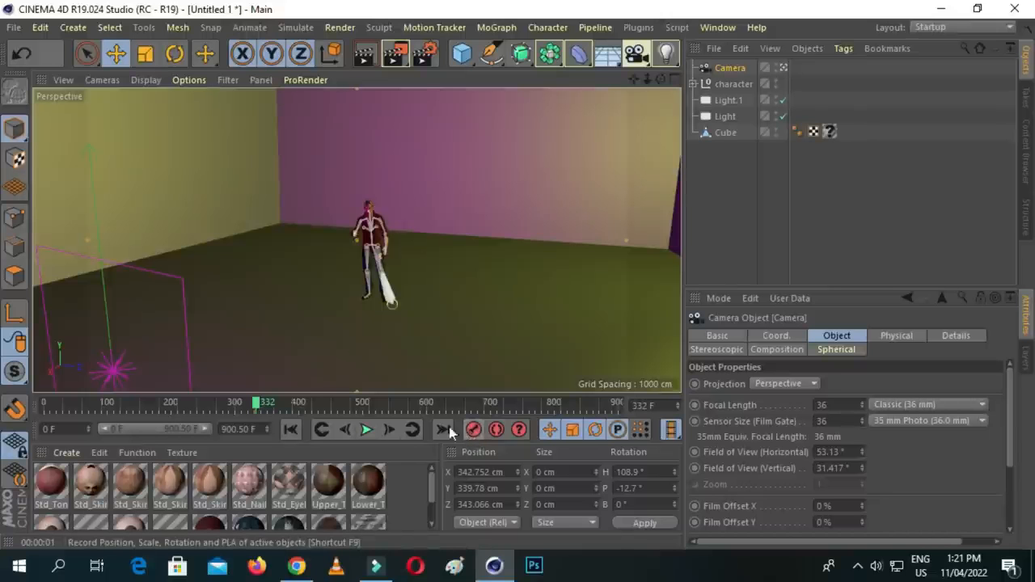
{"action": "left_click_drag", "start_coordinate": [647, 79], "coordinate": [665, 113]}
{"action": "scroll", "coordinate": [357, 240], "scroll_direction": "up", "scroll_amount": 3}
{"action": "mouse_move", "coordinate": [633, 79]}
{"action": "left_mouse_down"}
{"action": "mouse_move", "coordinate": [580, 214]}
{"action": "mouse_move", "coordinate": [659, 69]}
{"action": "mouse_move", "coordinate": [634, 72]}
{"action": "mouse_move", "coordinate": [633, 62]}
{"action": "mouse_move", "coordinate": [674, 81]}
{"action": "mouse_move", "coordinate": [634, 43]}
{"action": "mouse_move", "coordinate": [673, 71]}
{"action": "mouse_move", "coordinate": [722, 88]}
{"action": "mouse_move", "coordinate": [726, 80]}
{"action": "mouse_move", "coordinate": [641, 63]}
{"action": "mouse_move", "coordinate": [636, 82]}
{"action": "left_mouse_up"}
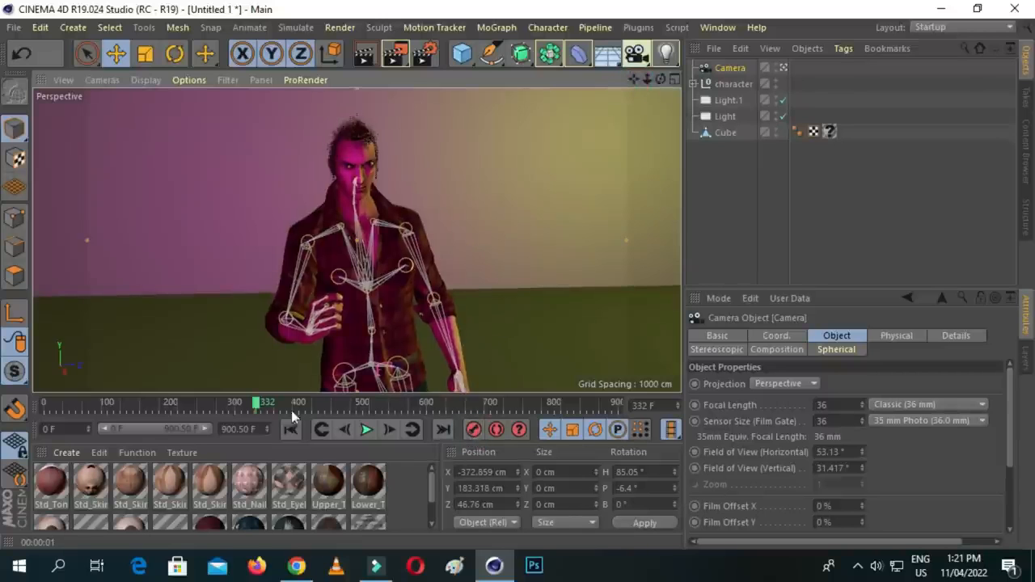
- Play the camera animation from frame 0 to check its move toward the character, and stop at frame 269
{"action": "left_click_drag", "start_coordinate": [259, 406], "coordinate": [40, 425]}
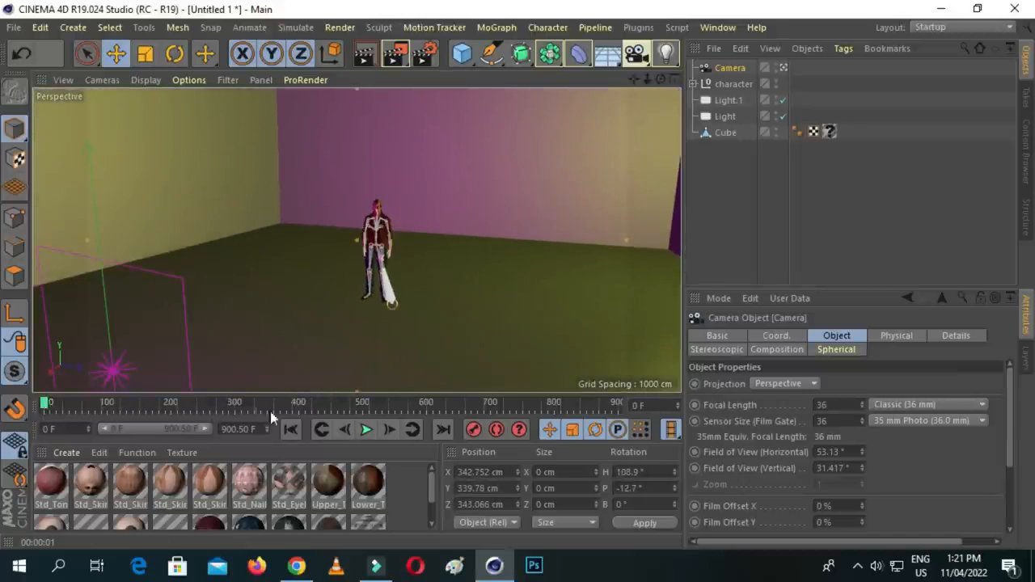
{"action": "left_click", "coordinate": [367, 437]}
{"action": "left_click", "coordinate": [367, 437]}
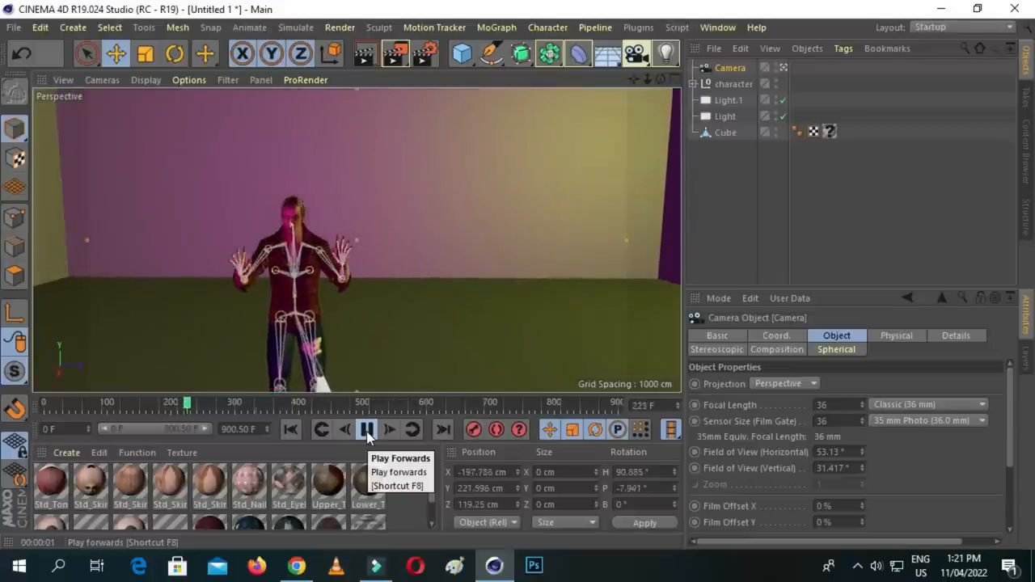
{"action": "left_click", "coordinate": [366, 430]}
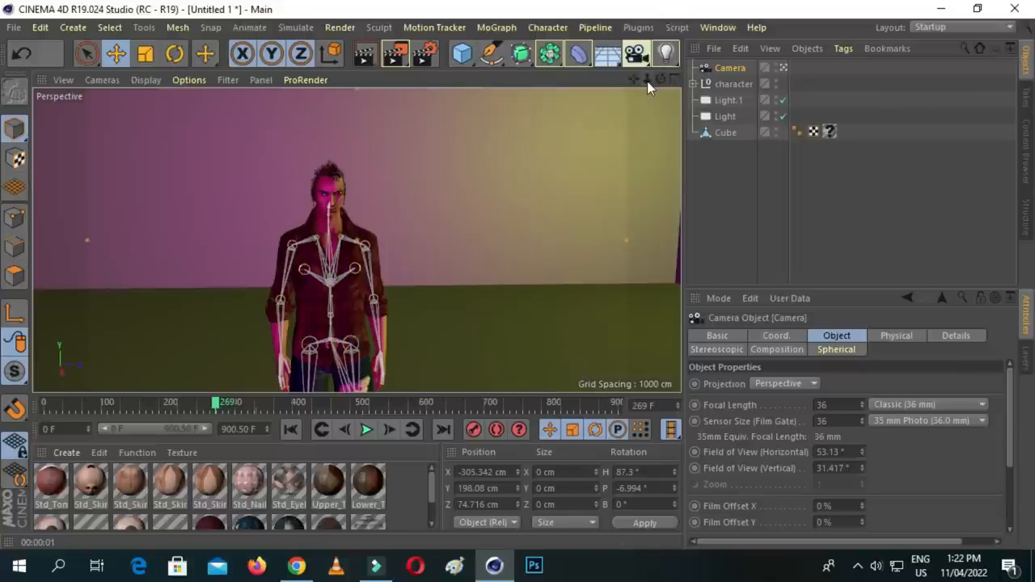
- At frame 269, centre the character closer at about X -353, Y 182, Z 59 cm, record the camera keyframe and check the surrounding frames
{"action": "mouse_move", "coordinate": [636, 87]}
{"action": "left_mouse_down"}
{"action": "mouse_move", "coordinate": [642, 77]}
{"action": "mouse_move", "coordinate": [633, 83]}
{"action": "left_mouse_up"}
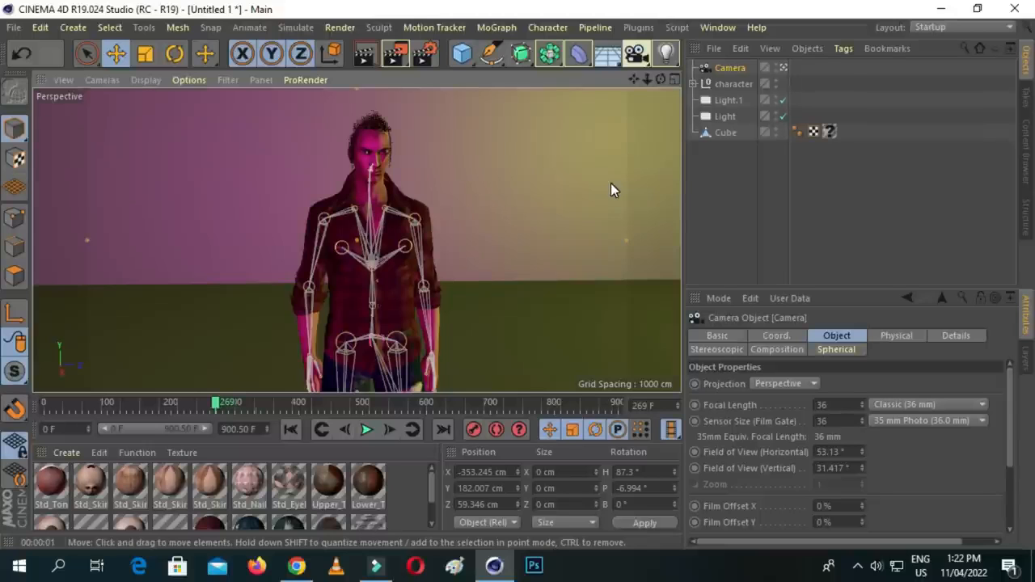
{"action": "left_click", "coordinate": [217, 404]}
{"action": "left_click_drag", "start_coordinate": [197, 411], "coordinate": [236, 410]}
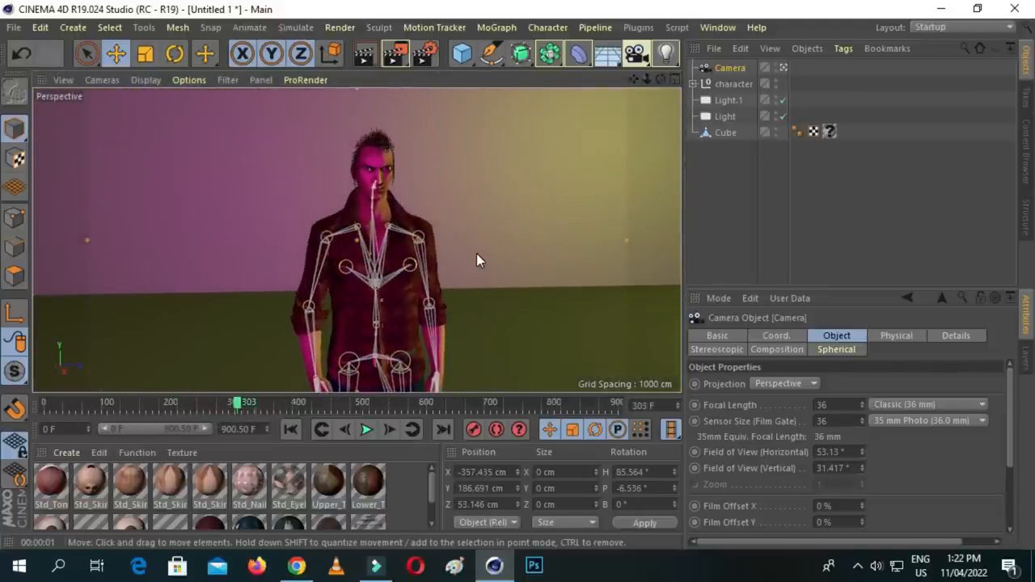
- Set the render output width to 2000 pixels, lock the ratio, and choose the HDTV (16:9) film aspect
{"action": "left_click", "coordinate": [426, 57]}
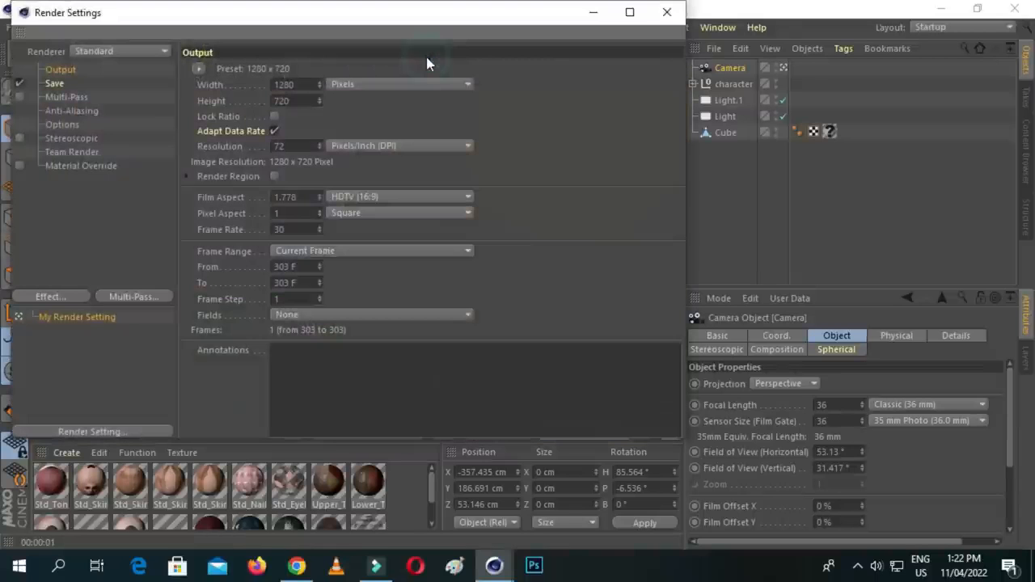
{"action": "left_click", "coordinate": [296, 76]}
{"action": "key", "text": "BackSpace"}
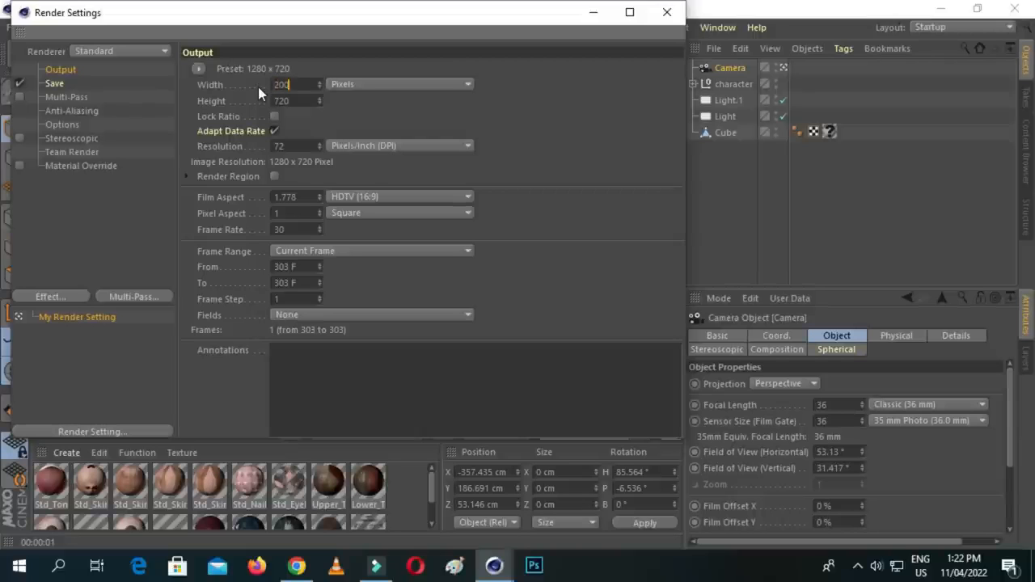
{"action": "left_click", "coordinate": [301, 100]}
{"action": "type", "text": "2000"}
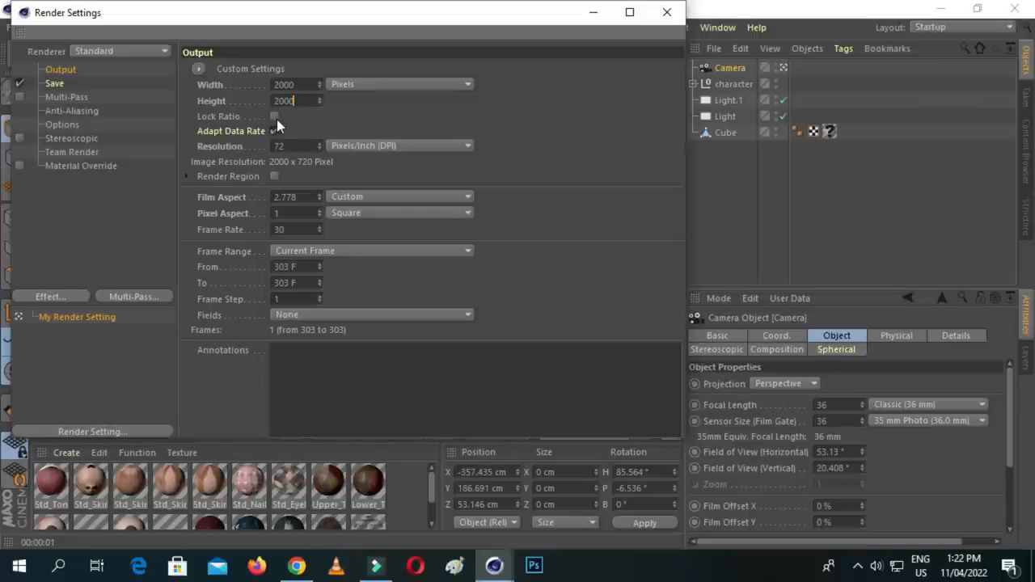
{"action": "left_click", "coordinate": [275, 117]}
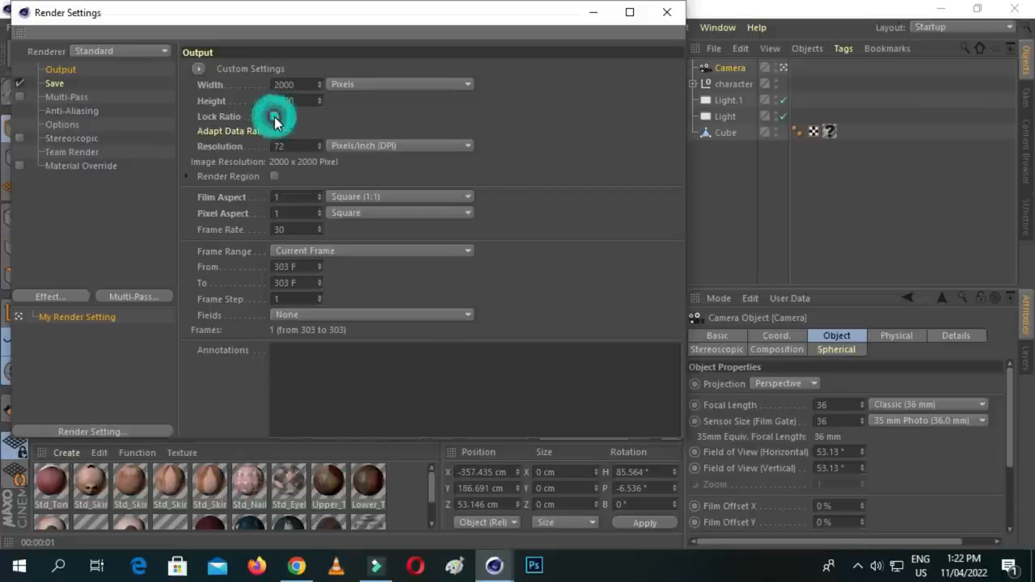
{"action": "left_click", "coordinate": [373, 196]}
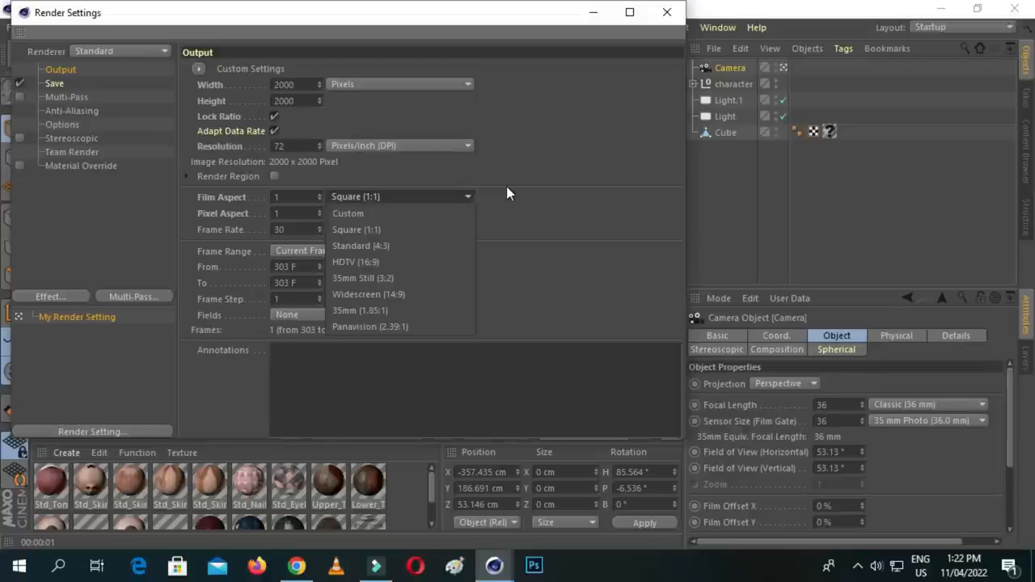
{"action": "left_click", "coordinate": [422, 260]}
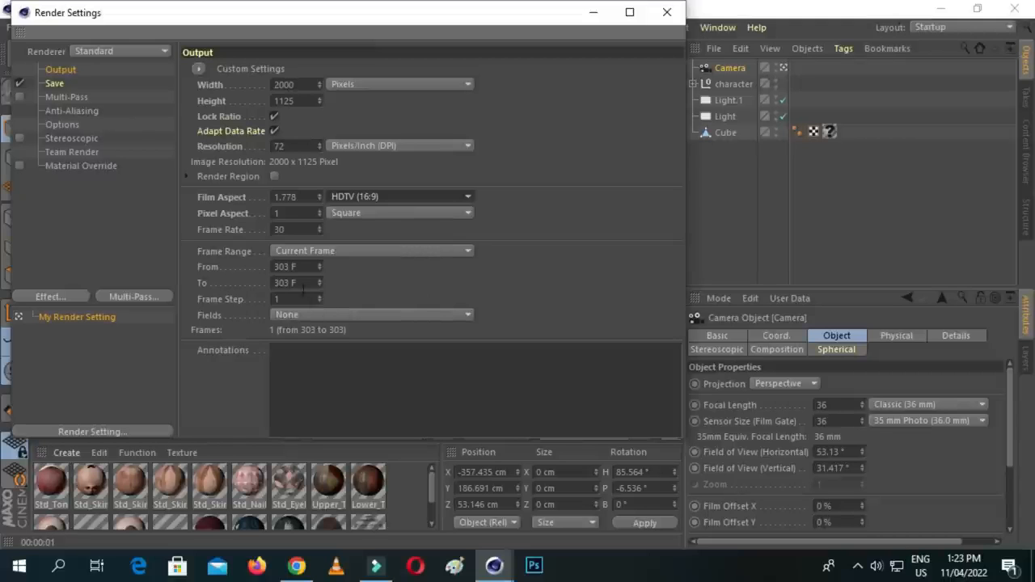
- Check where the camera move ends in the animation, and set the render frame range from 0 to 350
{"action": "left_click_drag", "start_coordinate": [544, 20], "coordinate": [955, 39]}
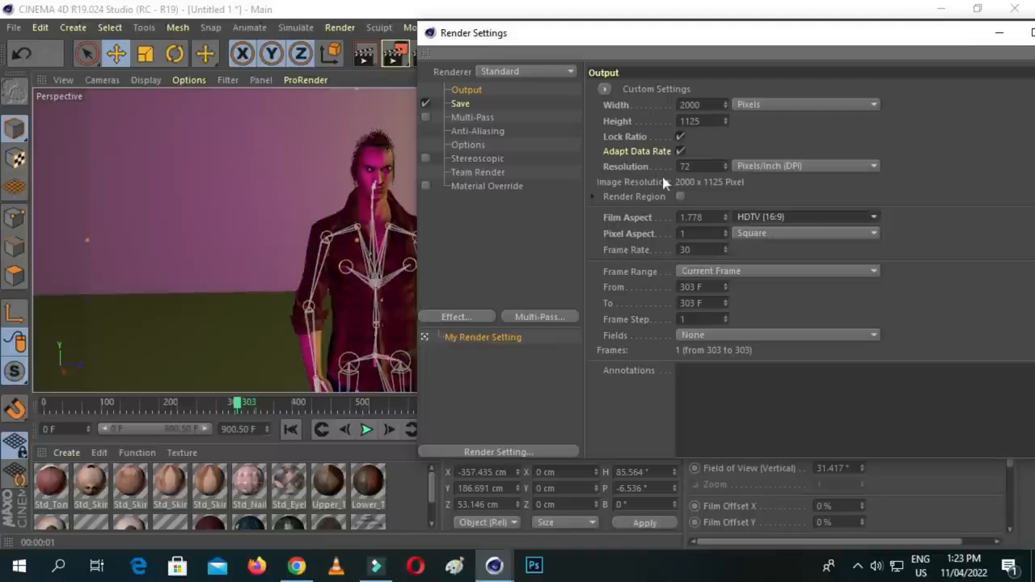
{"action": "left_click_drag", "start_coordinate": [237, 404], "coordinate": [266, 410]}
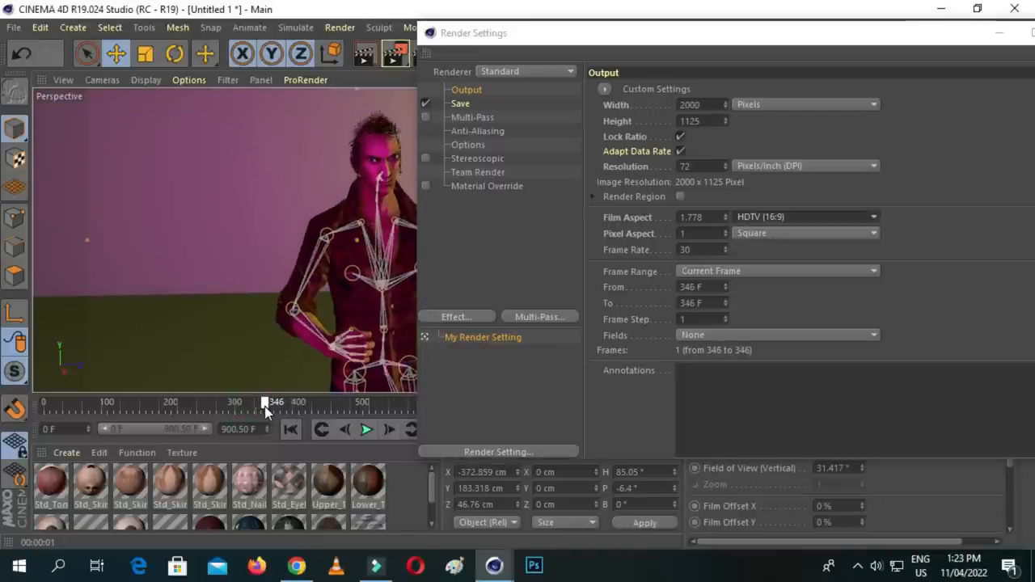
{"action": "left_click_drag", "start_coordinate": [821, 33], "coordinate": [633, 18]}
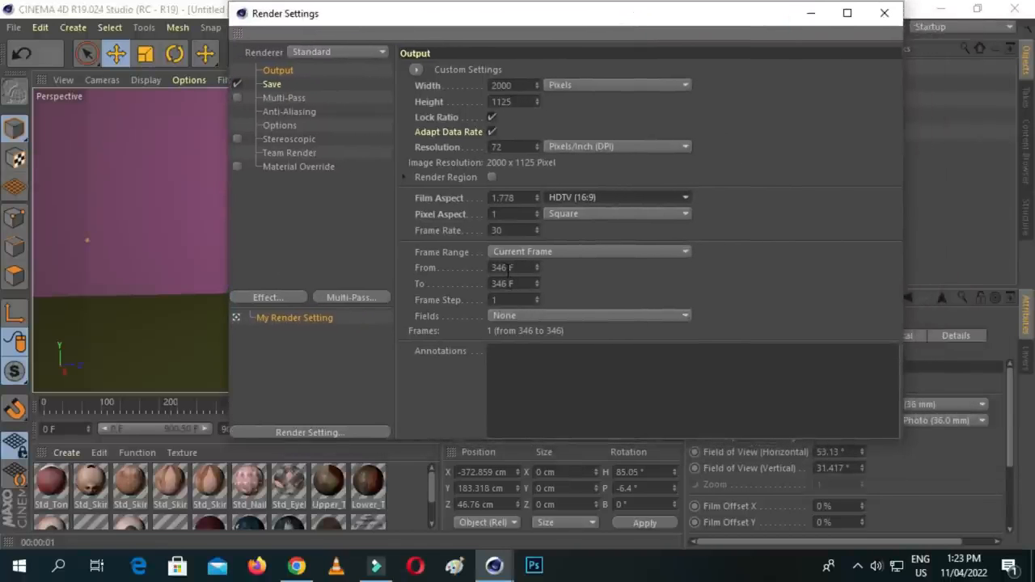
{"action": "double_click", "coordinate": [504, 270]}
{"action": "type", "text": "0"}
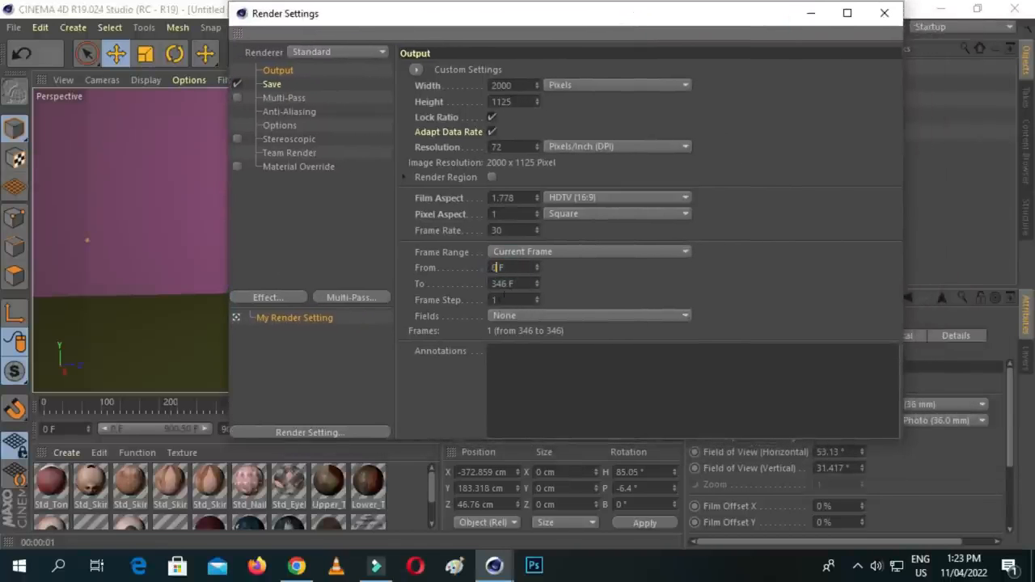
{"action": "left_click_drag", "start_coordinate": [504, 283], "coordinate": [482, 289]}
{"action": "key", "text": "BackSpace"}
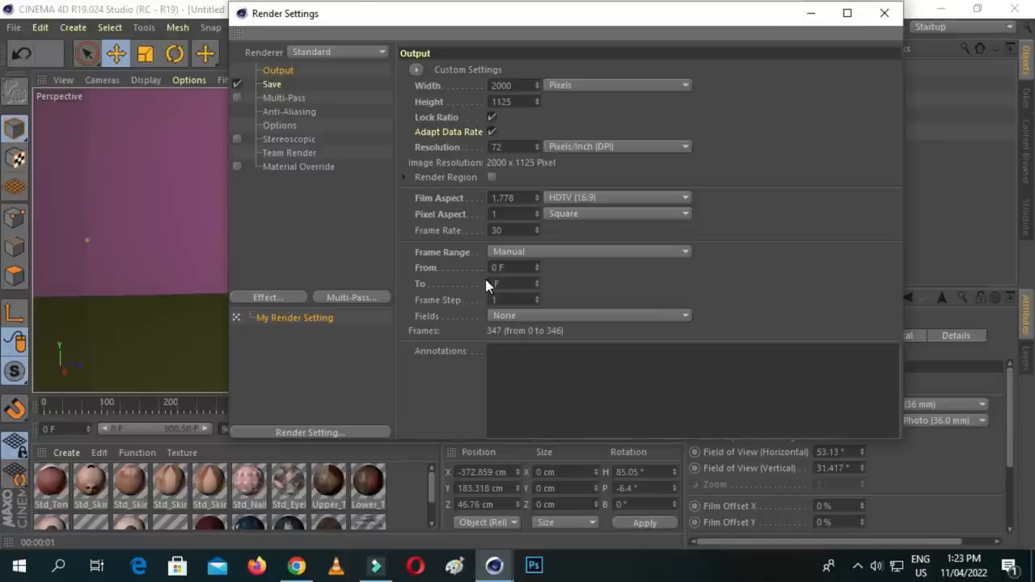
{"action": "type", "text": "359"}
{"action": "key", "text": "BackSpace"}
{"action": "type", "text": "0"}
{"action": "left_click", "coordinate": [609, 283]}
- Try 120 pixels per inch as the render output's resolution
{"action": "left_click", "coordinate": [517, 147]}
{"action": "type", "text": "12000"}
{"action": "key", "text": "BackSpace"}
{"action": "left_click", "coordinate": [502, 146]}
{"action": "key", "text": "BackSpace"}
{"action": "key", "text": "BackSpace"}
{"action": "type", "text": "120"}
{"action": "left_click", "coordinate": [497, 147]}
{"action": "key", "text": "BackSpace"}
{"action": "left_click", "coordinate": [763, 134]}
- Choose MP4 as the format for saving the rendered animation
{"action": "left_click", "coordinate": [269, 84]}
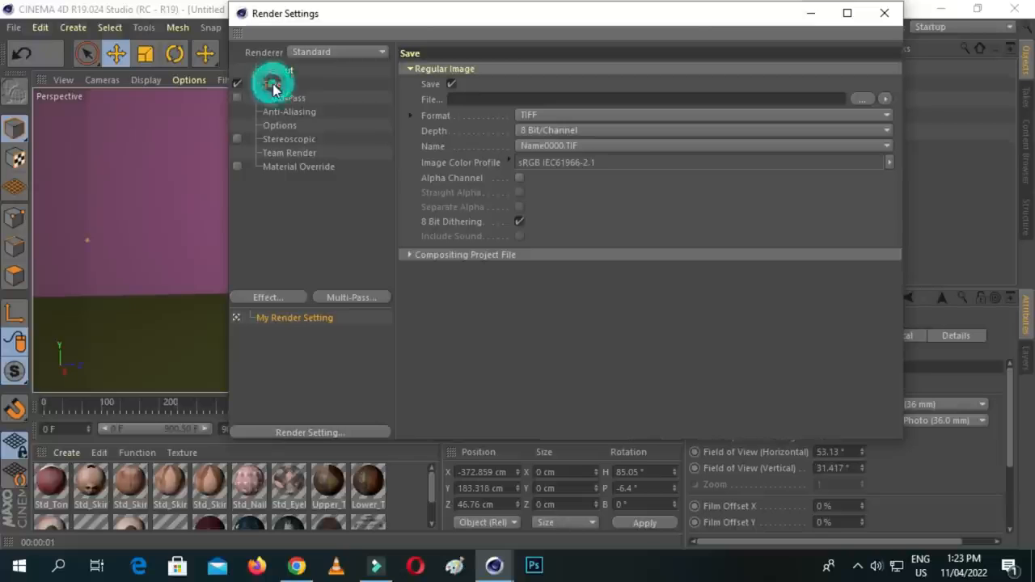
{"action": "left_click", "coordinate": [652, 115]}
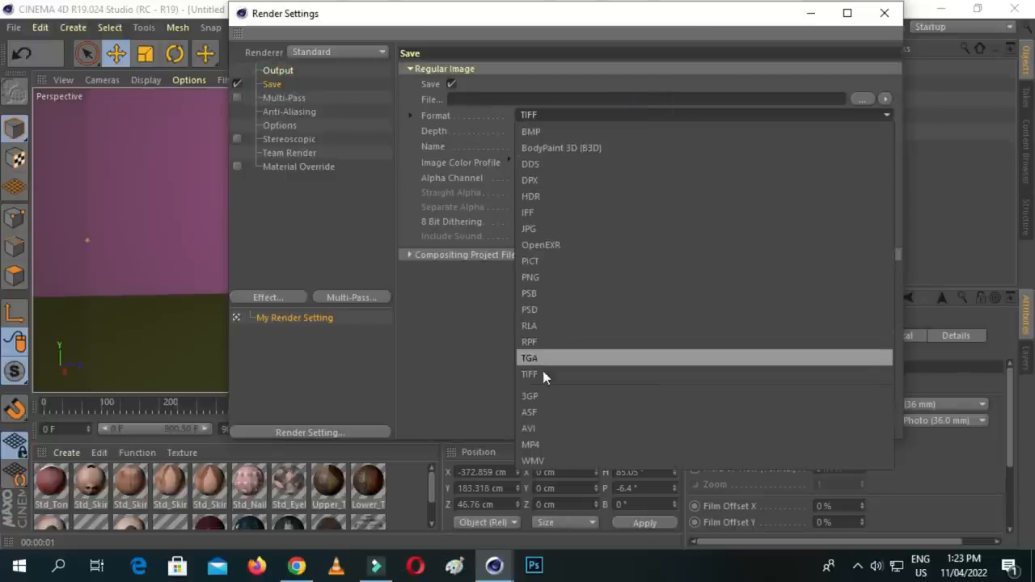
{"action": "left_click", "coordinate": [553, 444]}
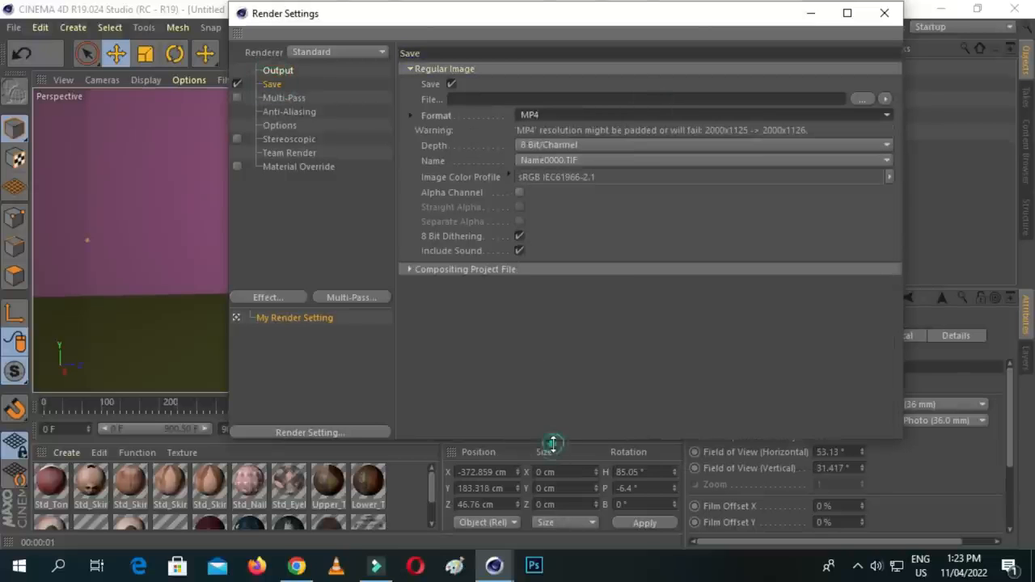
- Set the render's output file to the name 1 in the Render folder of the practice folder on the Desktop
{"action": "left_click", "coordinate": [860, 99]}
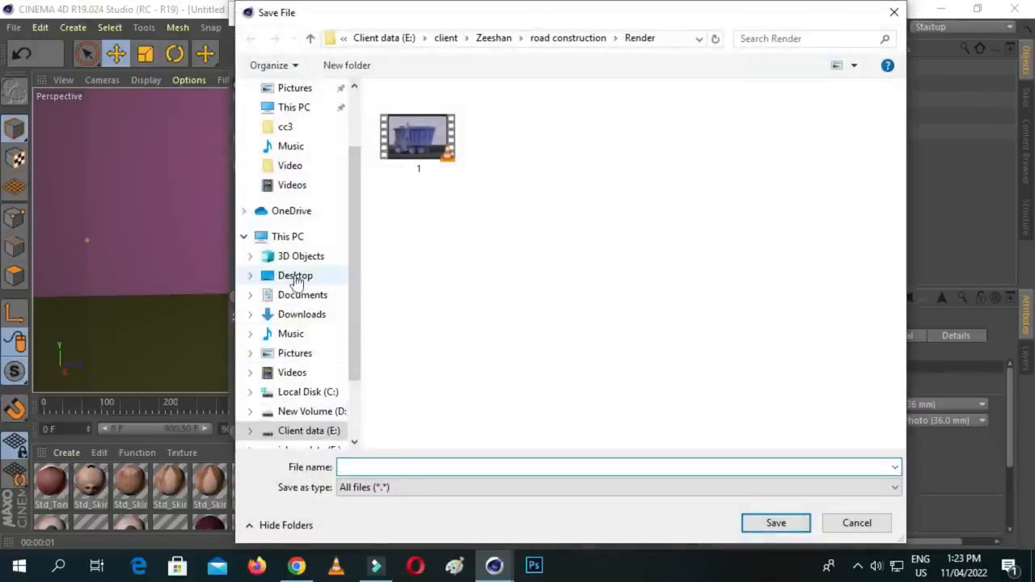
{"action": "scroll", "coordinate": [270, 218], "scroll_direction": "up", "scroll_amount": 3}
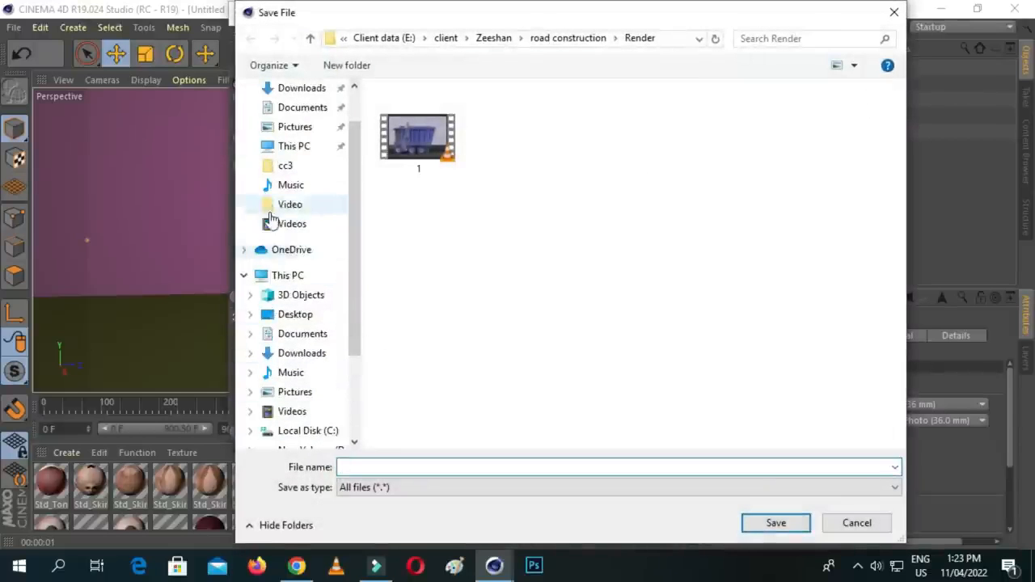
{"action": "left_click", "coordinate": [295, 120]}
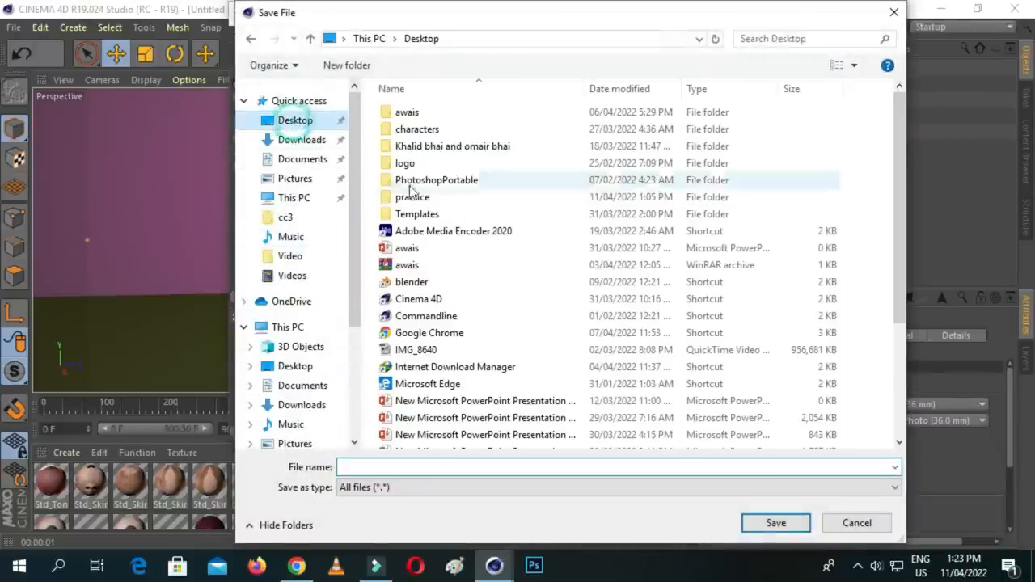
{"action": "left_click", "coordinate": [414, 199]}
{"action": "double_click", "coordinate": [414, 199]}
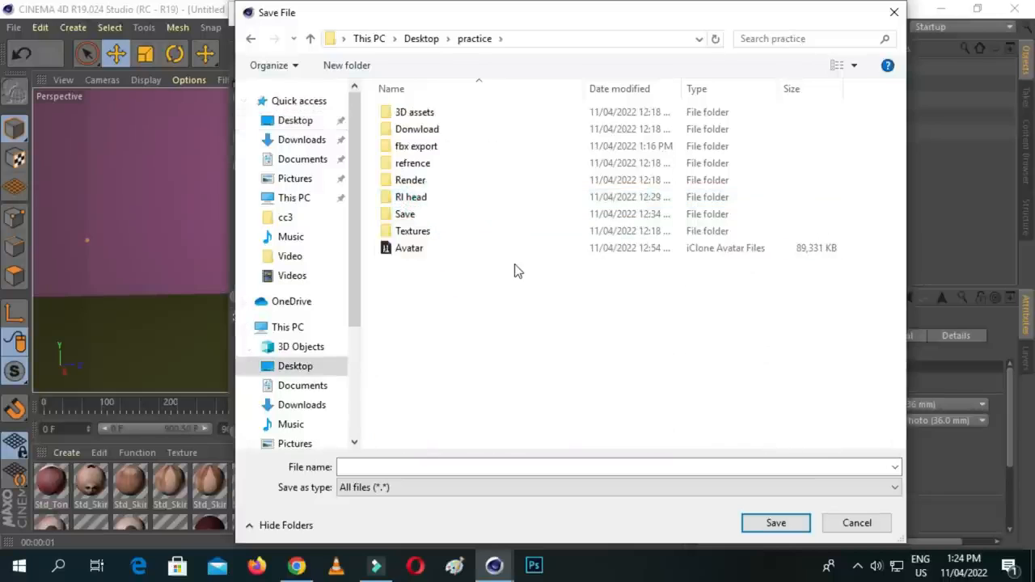
{"action": "double_click", "coordinate": [424, 183]}
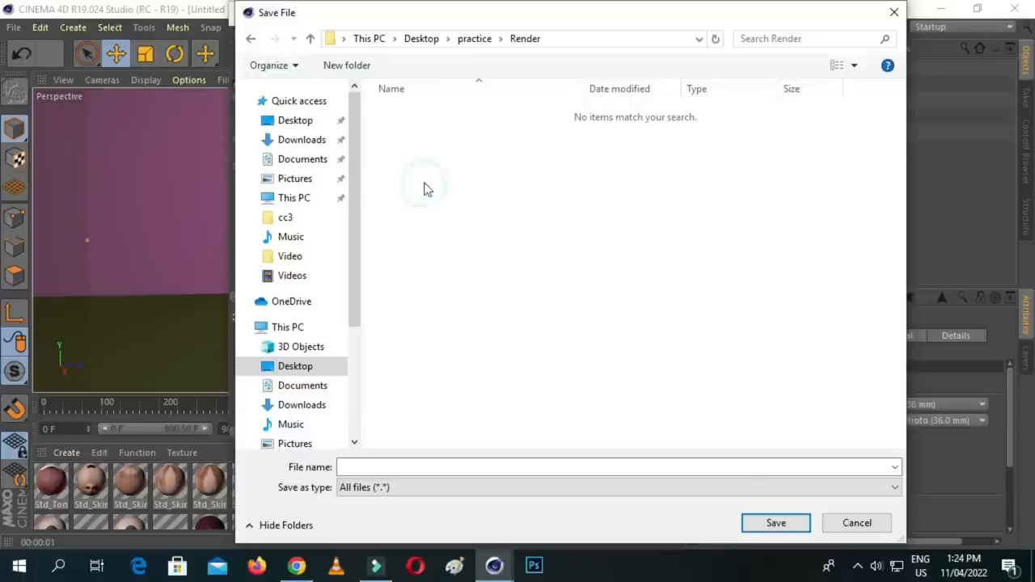
{"action": "left_click", "coordinate": [649, 465]}
{"action": "type", "text": "1"}
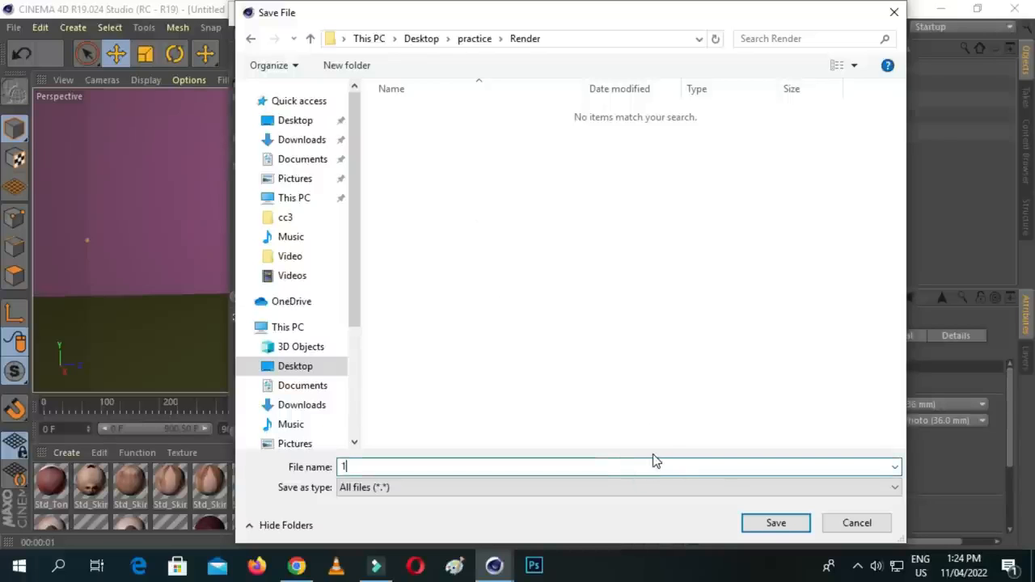
{"action": "left_click", "coordinate": [775, 523]}
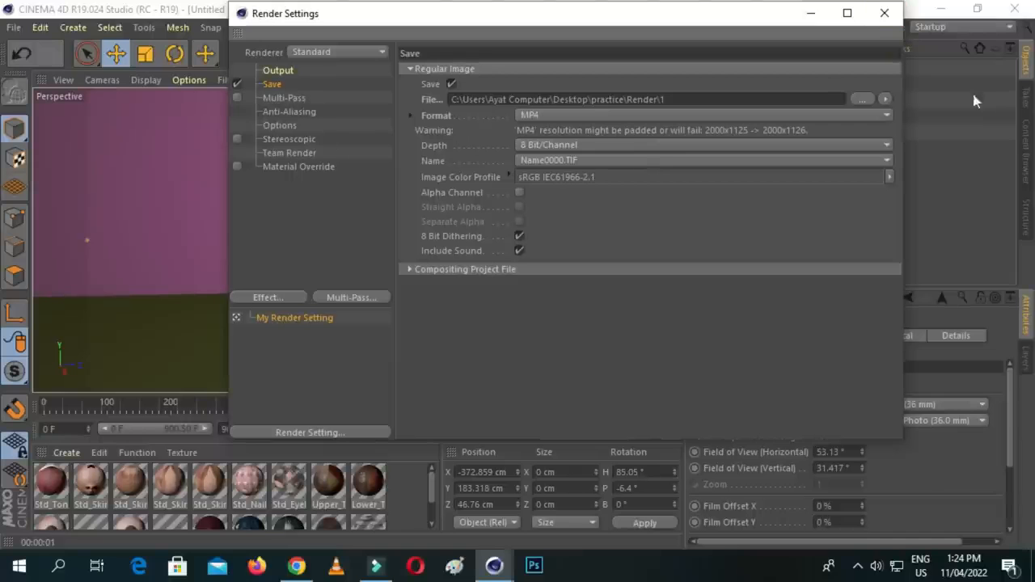
- Close the render settings and start rendering the animation to the Picture Viewer
{"action": "left_click", "coordinate": [871, 16]}
{"action": "left_click", "coordinate": [402, 52]}
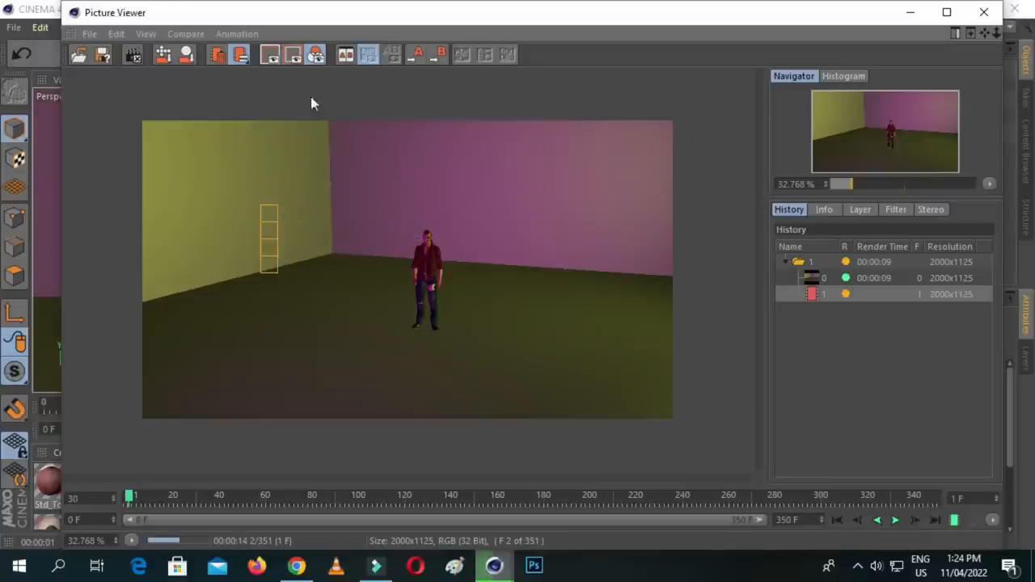
{"action": "left_click", "coordinate": [376, 565]}
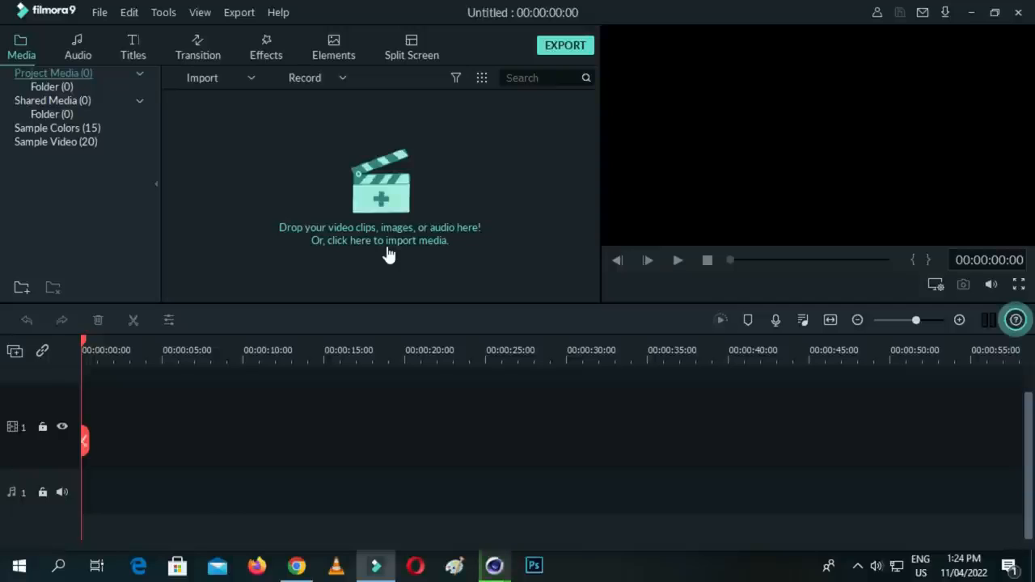
{"action": "left_click", "coordinate": [971, 14]}
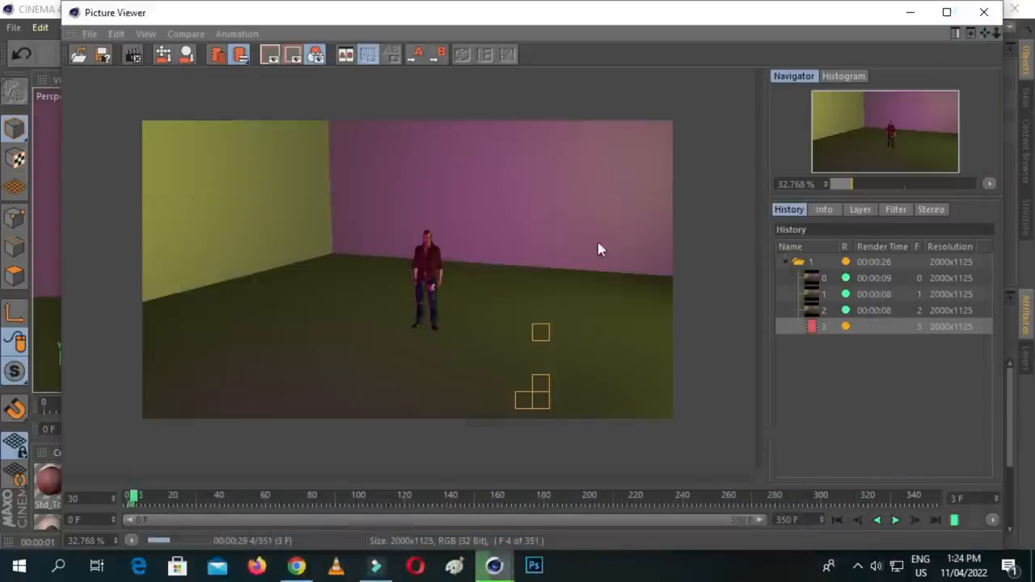